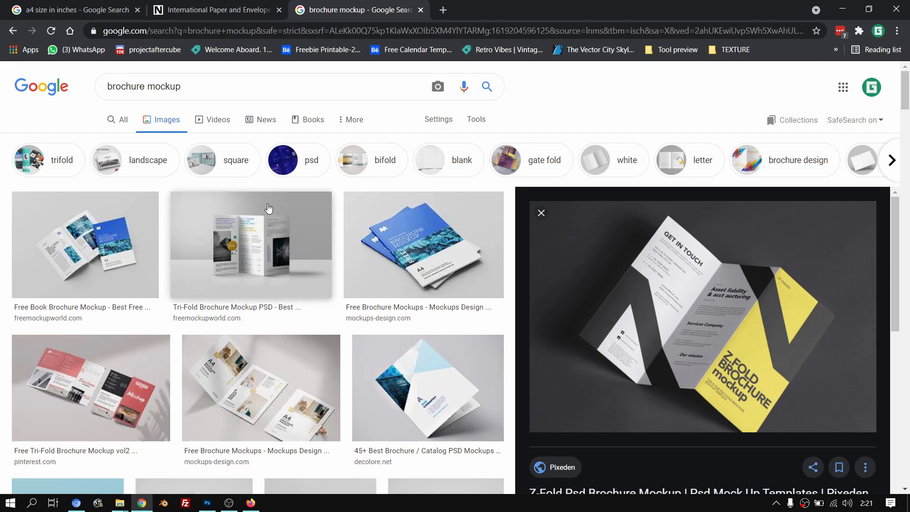
Step: Switch to the File Explorer window showing the Blajar Modelling folder and look at the existing Business Card project folder
click(120, 503)
click(95, 455)
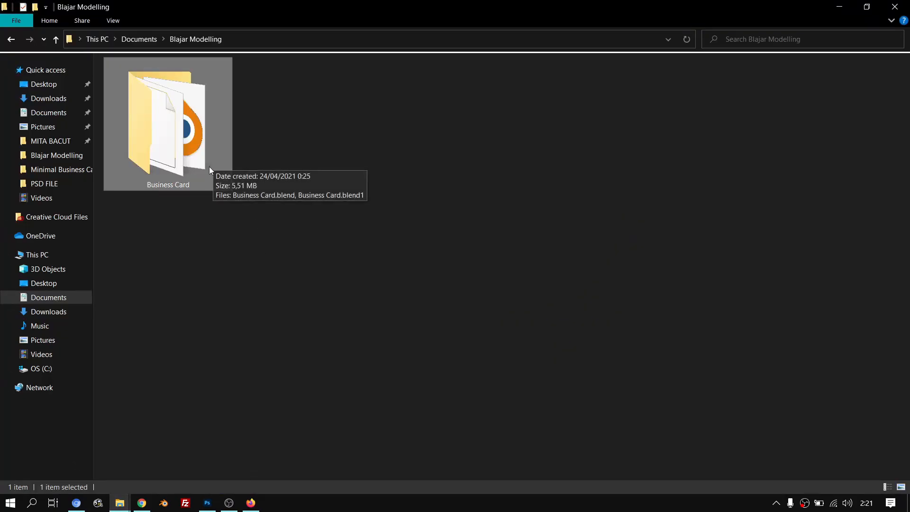
click(201, 225)
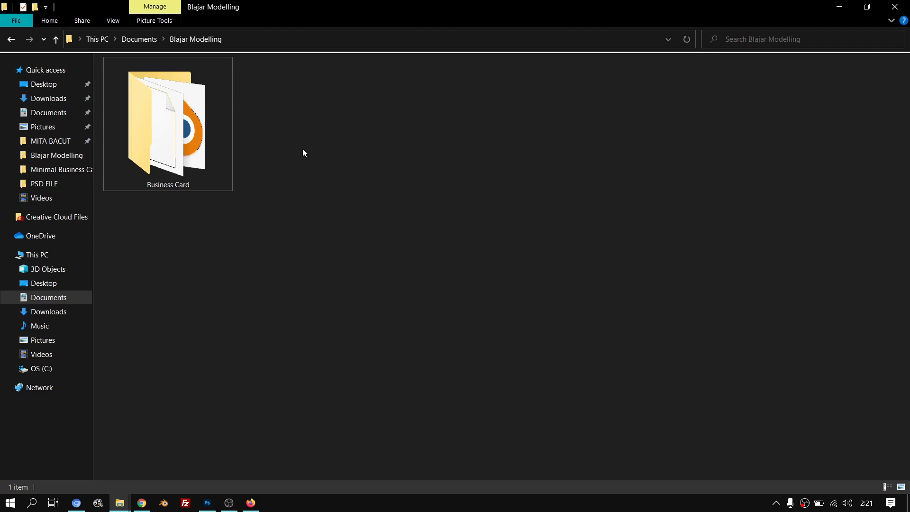
Step: Switch to Chrome and browse the brochure mockup image results and related images for reference designs
click(142, 503)
scroll(560, 281, down, 2)
scroll(560, 281, up, 3)
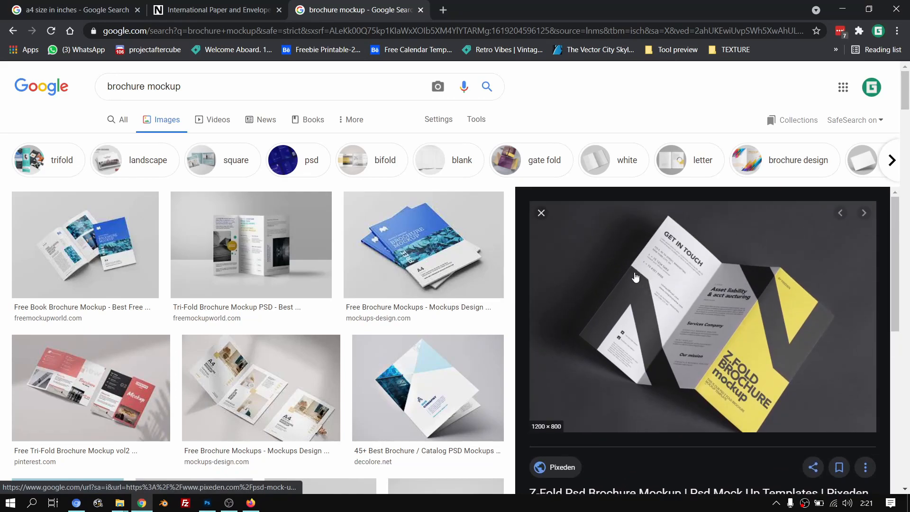
scroll(440, 268, down, 4)
scroll(441, 268, down, 2)
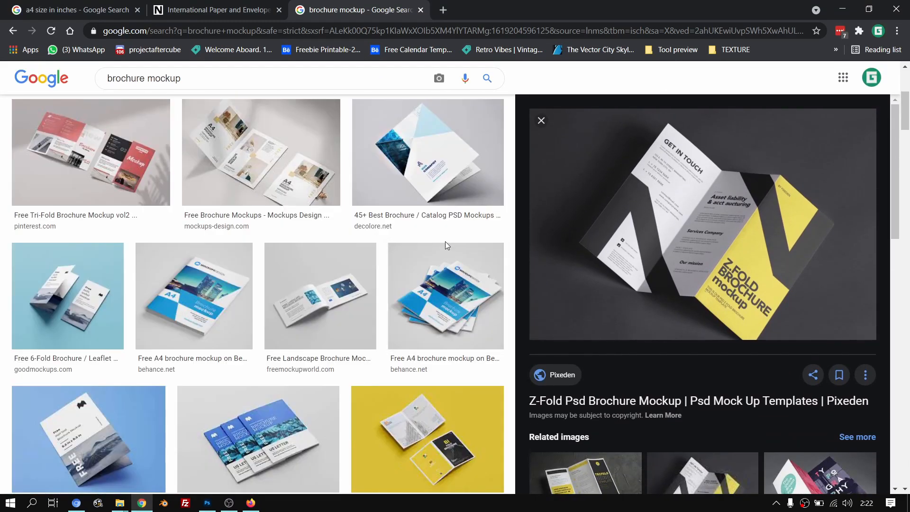
scroll(483, 252, up, 3)
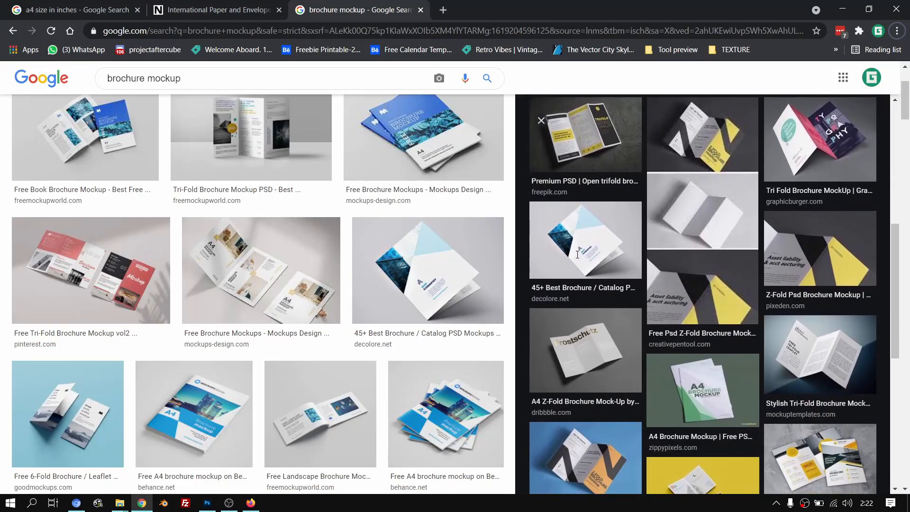
scroll(464, 285, down, 3)
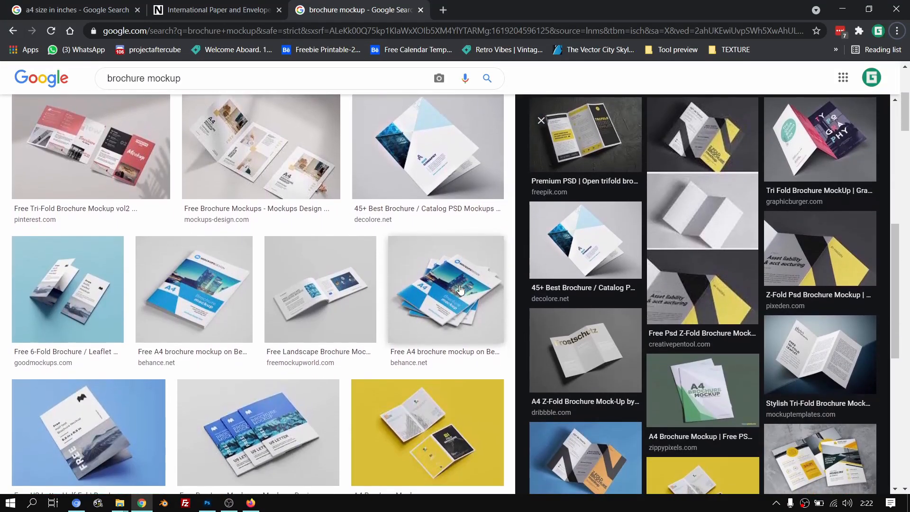
scroll(465, 285, down, 4)
scroll(463, 285, up, 7)
scroll(388, 234, up, 2)
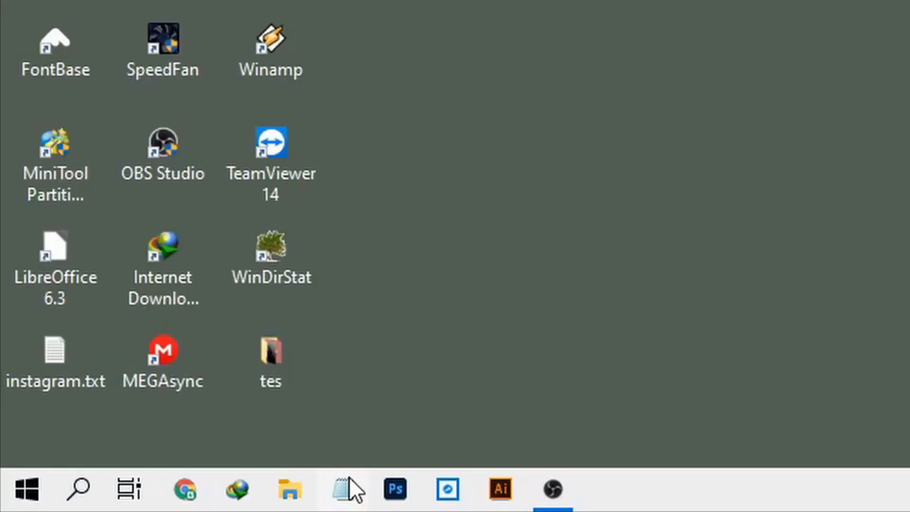
Step: Enter ProjectAfterCube in a new Notepad document and select all of its text
text(Projec)
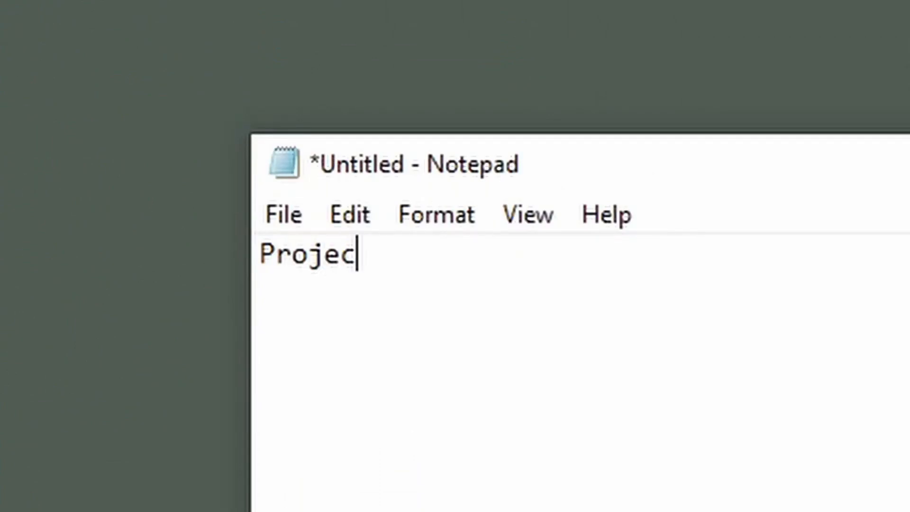
text(tAfterCube)
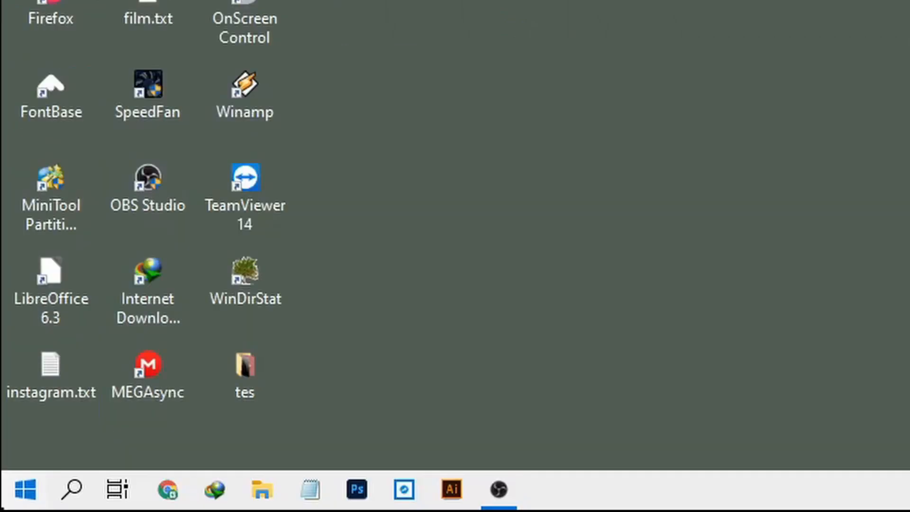
key(super)
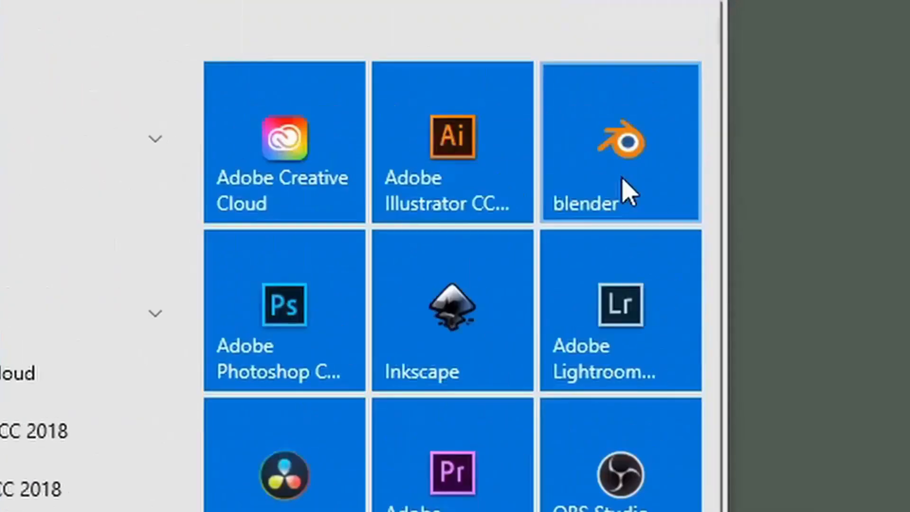
key(ctrl+a)
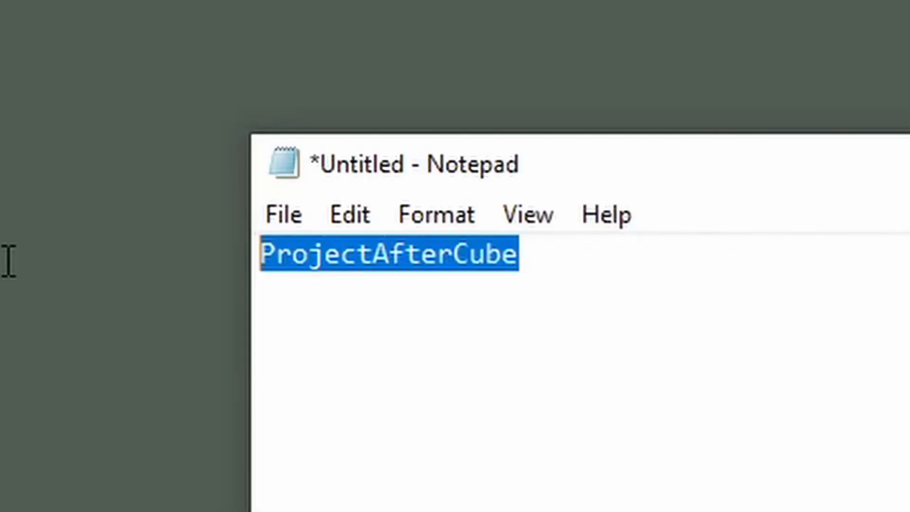
key(alt)
key(alt)
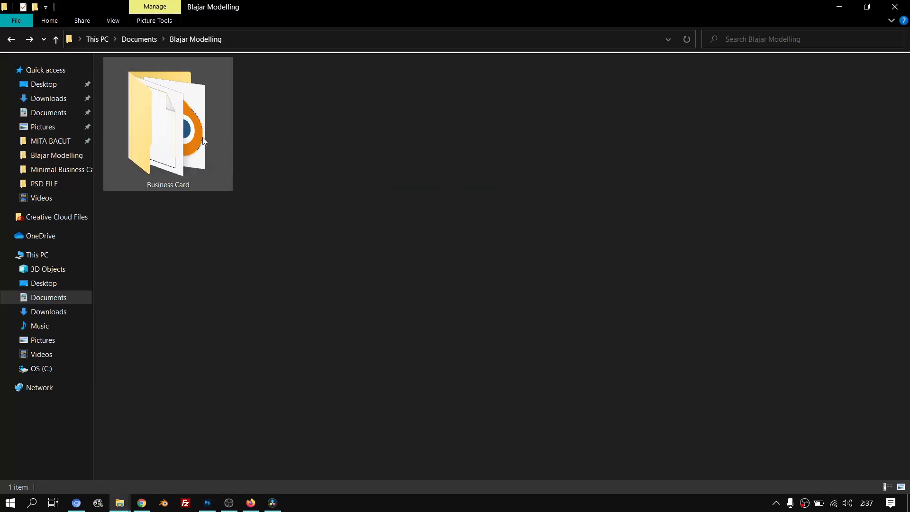
Step: Duplicate the Business Card folder within Blajar Modelling and rename the copy as Brochure
click(170, 124)
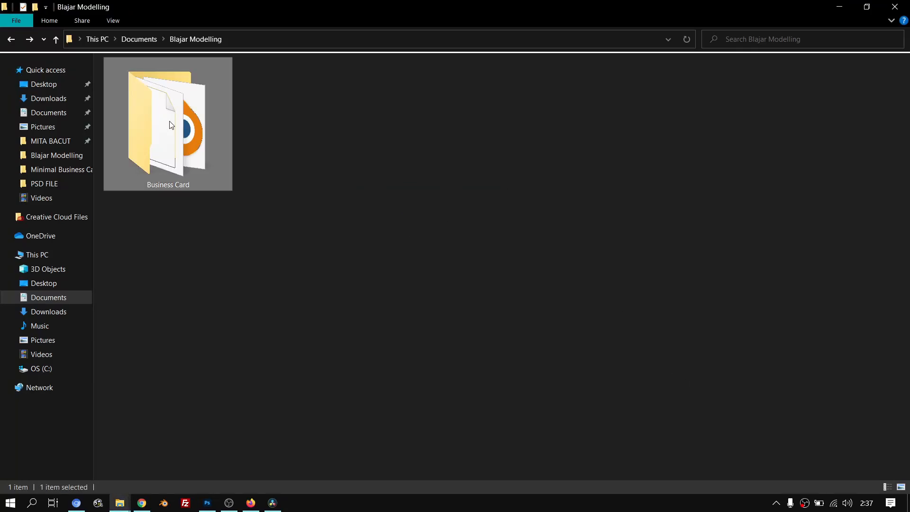
right_click(336, 134)
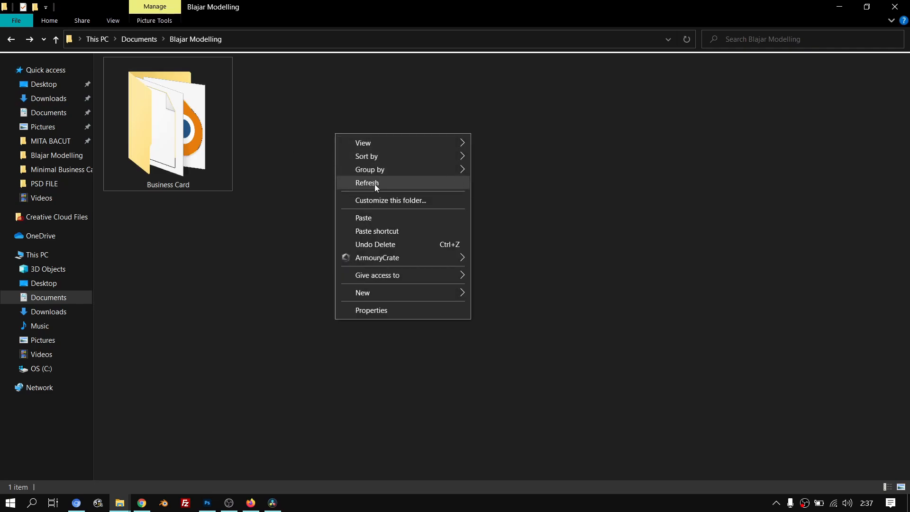
click(351, 218)
right_click(307, 151)
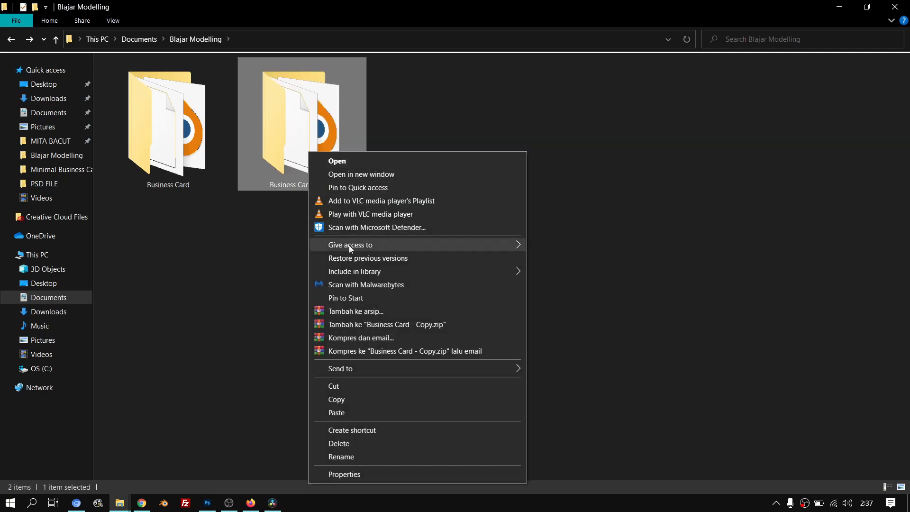
click(341, 457)
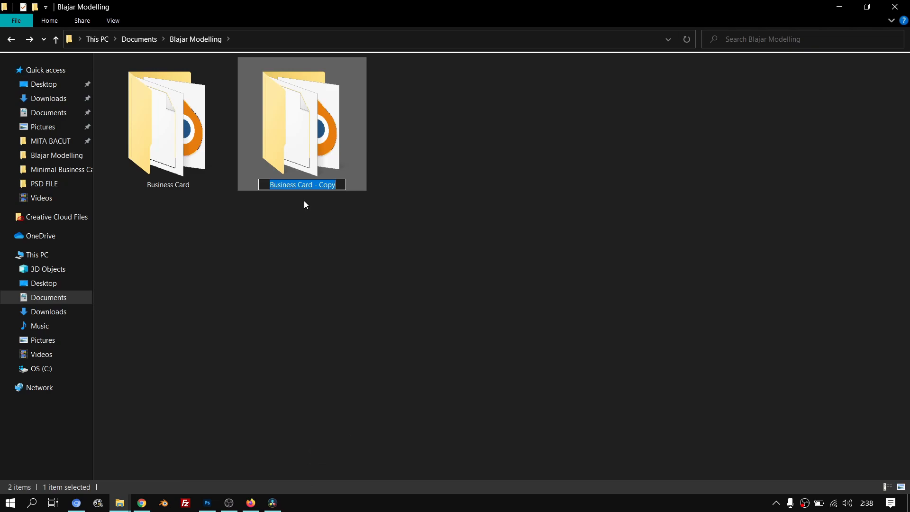
text(Brochu)
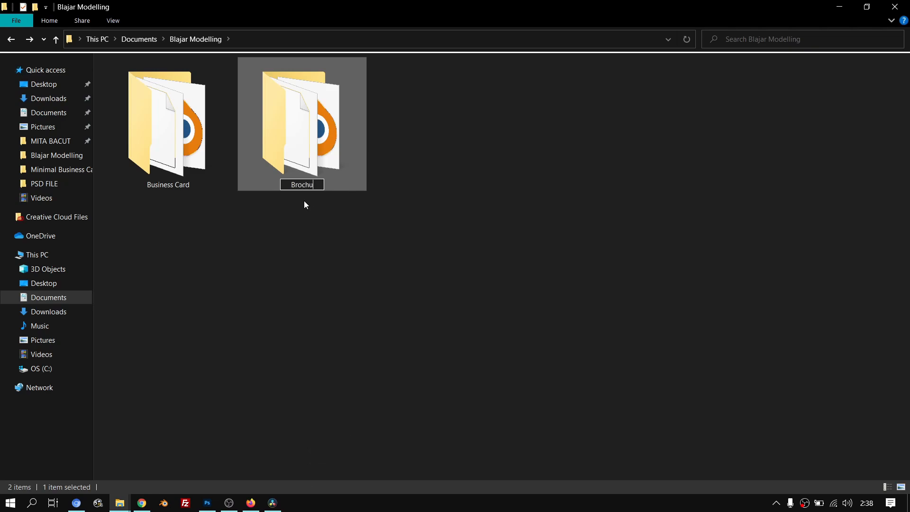
key(Return)
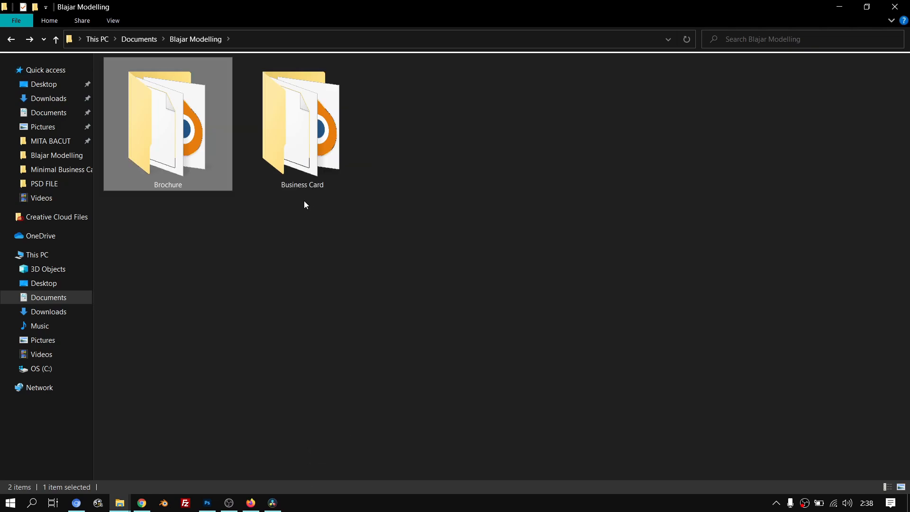
Step: Open the Brochure folder and enlarge its file list to medium-sized icons
double_click(192, 128)
click(157, 91)
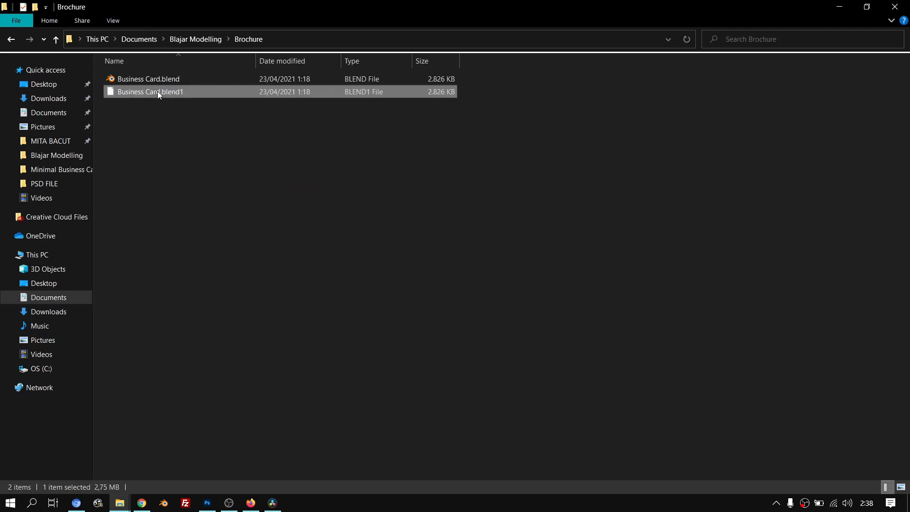
ctrl+scroll(204, 123, up, 4)
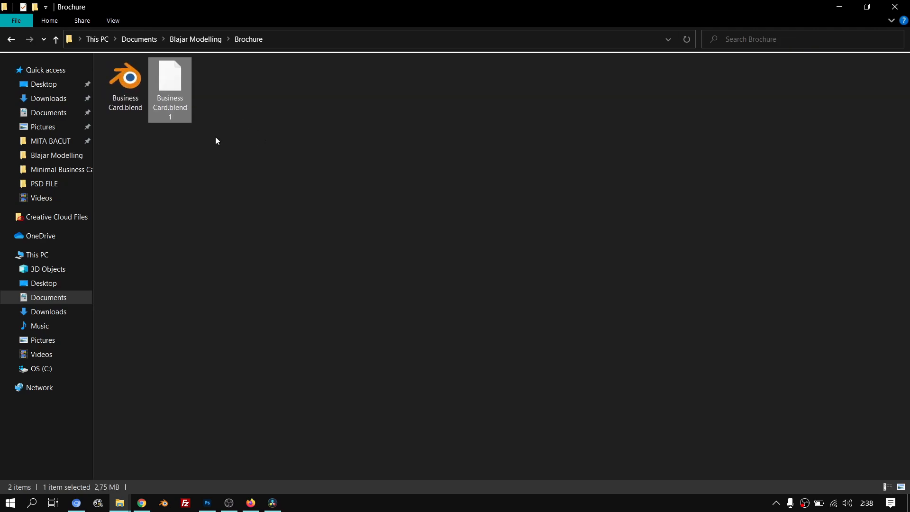
ctrl+scroll(190, 111, up, 1)
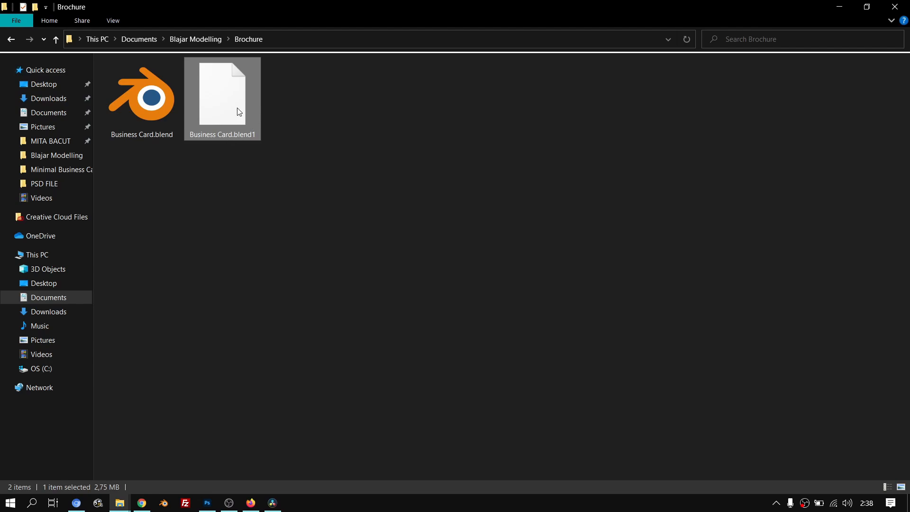
click(157, 135)
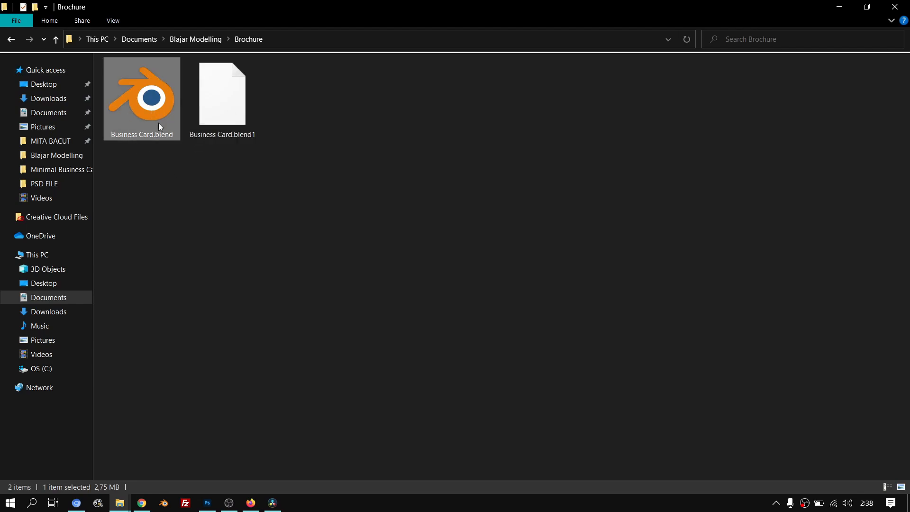
click(232, 115)
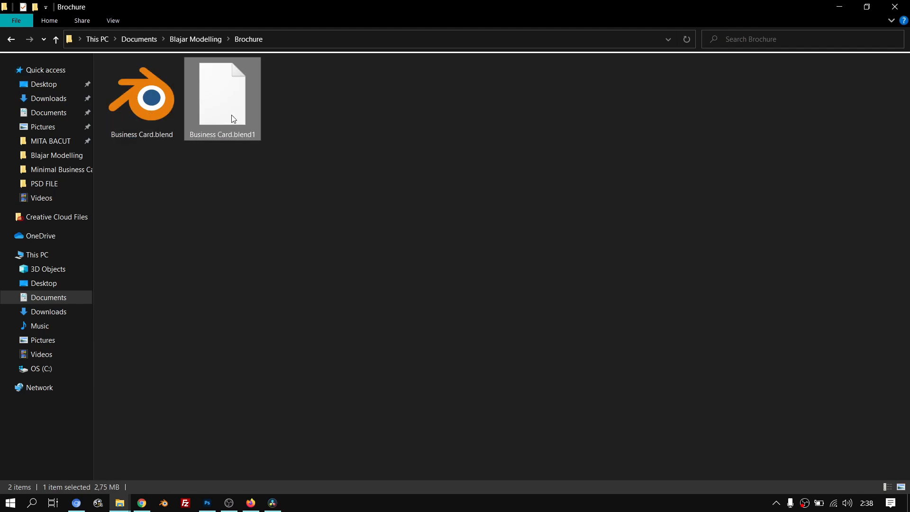
right_click(236, 114)
click(268, 367)
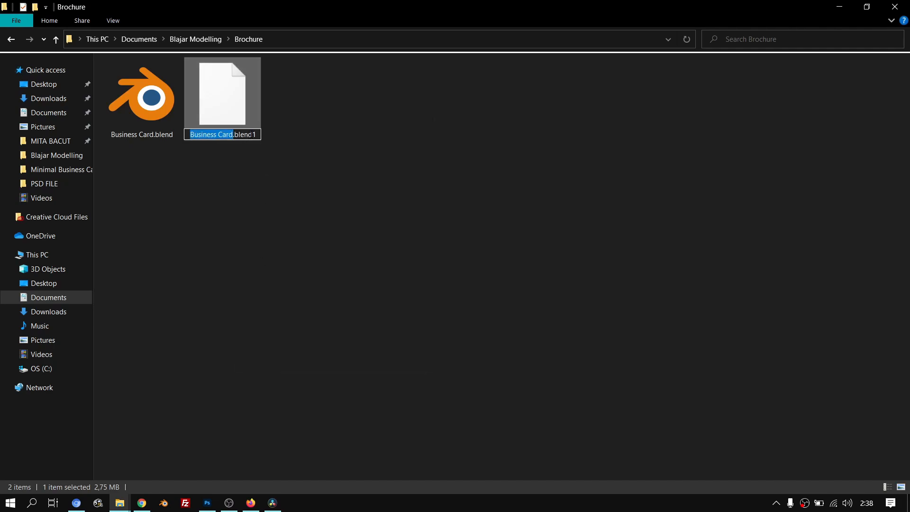
click(253, 135)
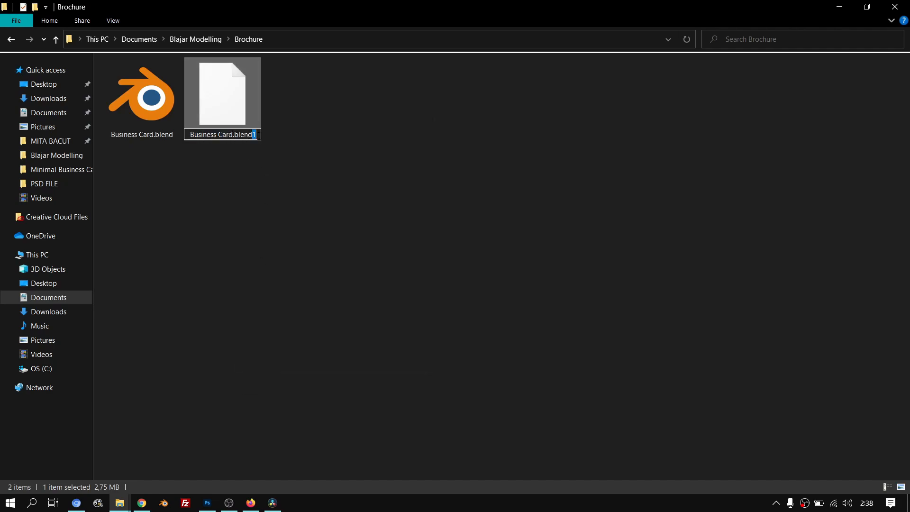
click(255, 179)
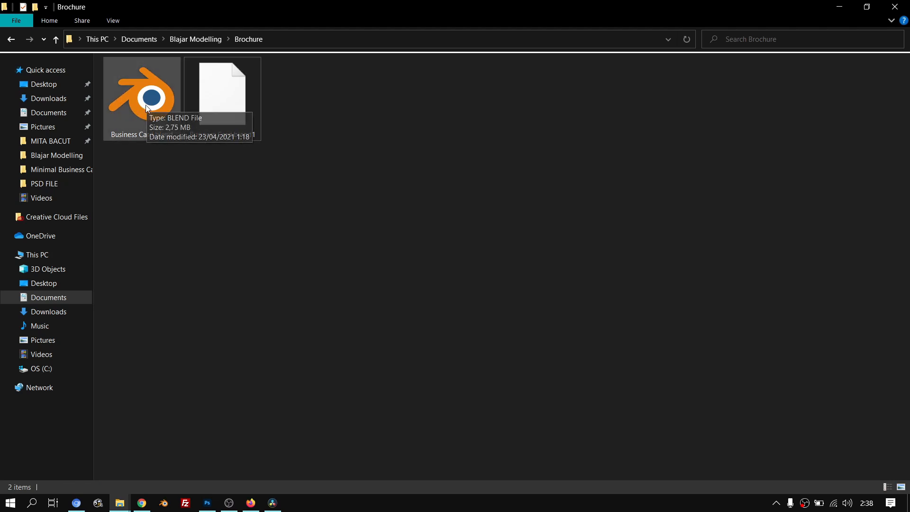
Step: Delete the Business Card.blend1 backup and rename Business Card.blend as Brochure.blend
click(232, 111)
key(Delete)
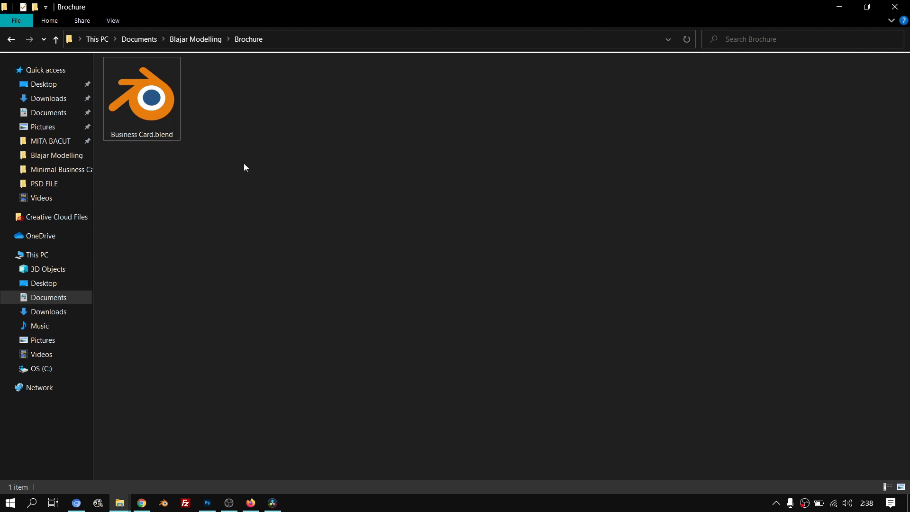
right_click(155, 112)
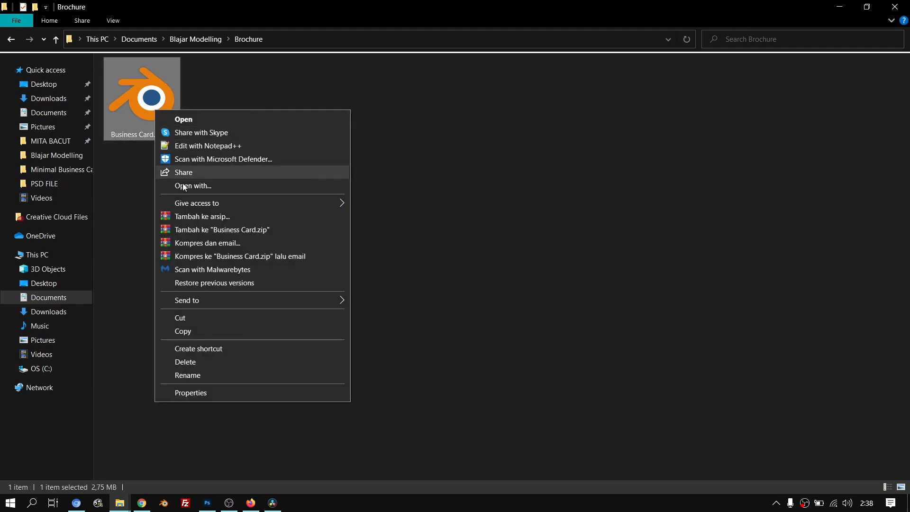
click(203, 373)
text(Brochure)
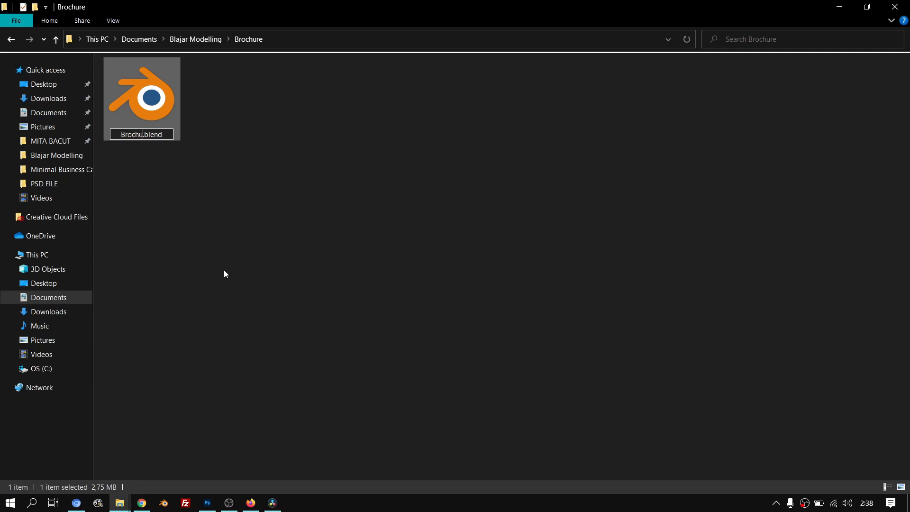
key(Return)
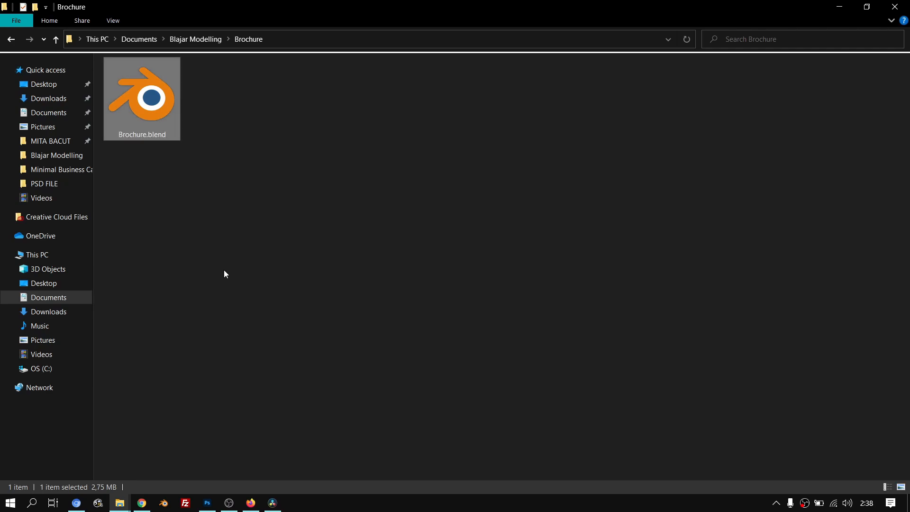
Step: Open Brochure.blend in Blender and delete the BC 3,5x2, BC 3,5x2 Stack and BC 3x2 collections
double_click(156, 101)
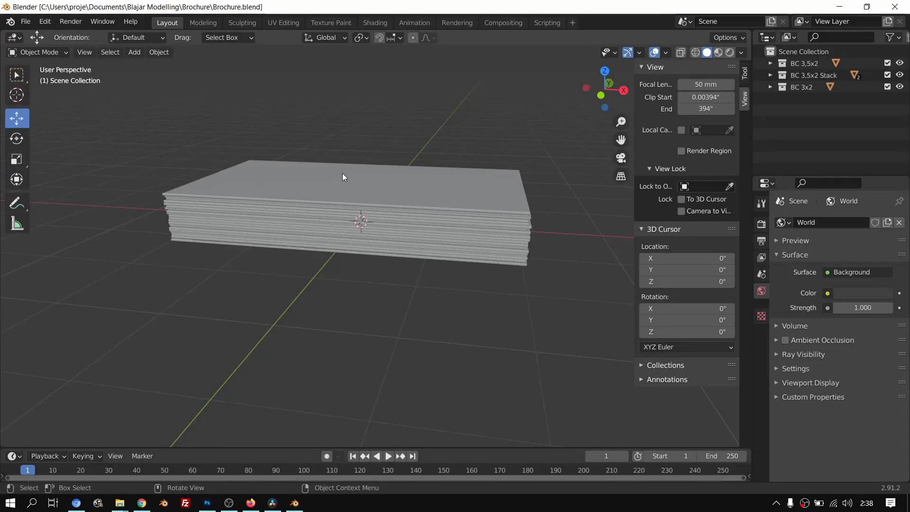
middle_drag(359, 154, 420, 161)
click(806, 64)
shift+click(806, 86)
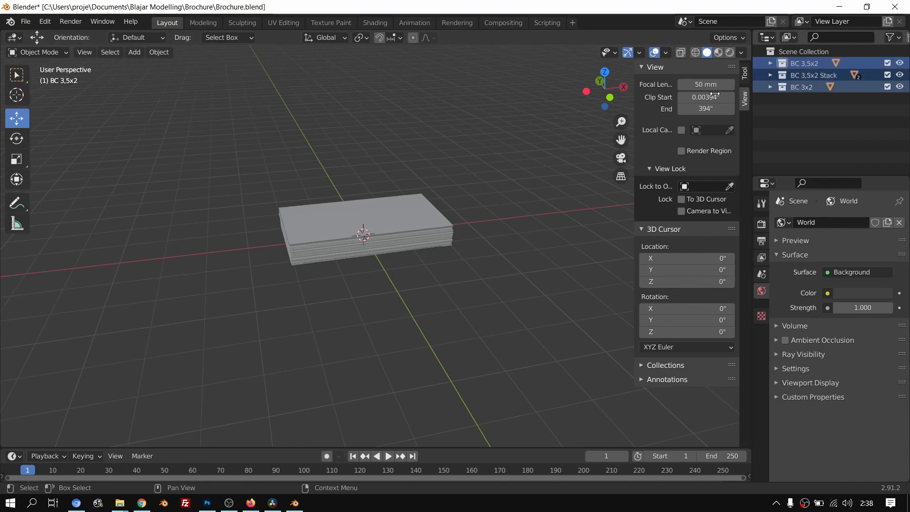
scroll(446, 154, up, 2)
right_click(806, 85)
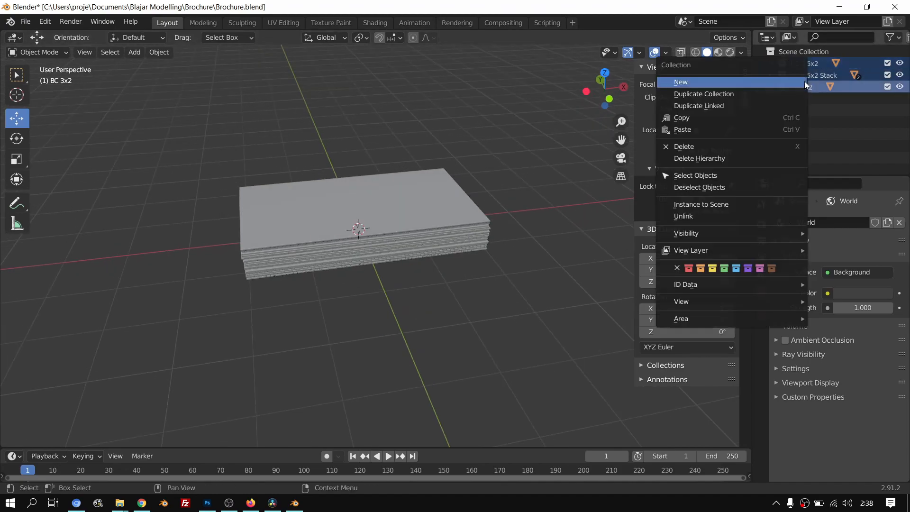
click(697, 147)
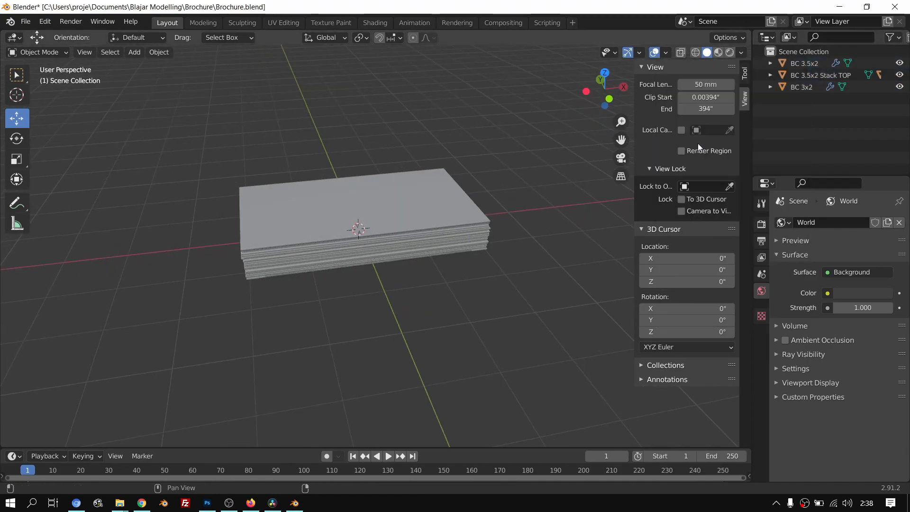
Step: Delete the BC 3.5x2, BC 3.5x2 Stack TOP and BC 3x2 objects together with their hierarchies
click(804, 63)
shift+click(804, 87)
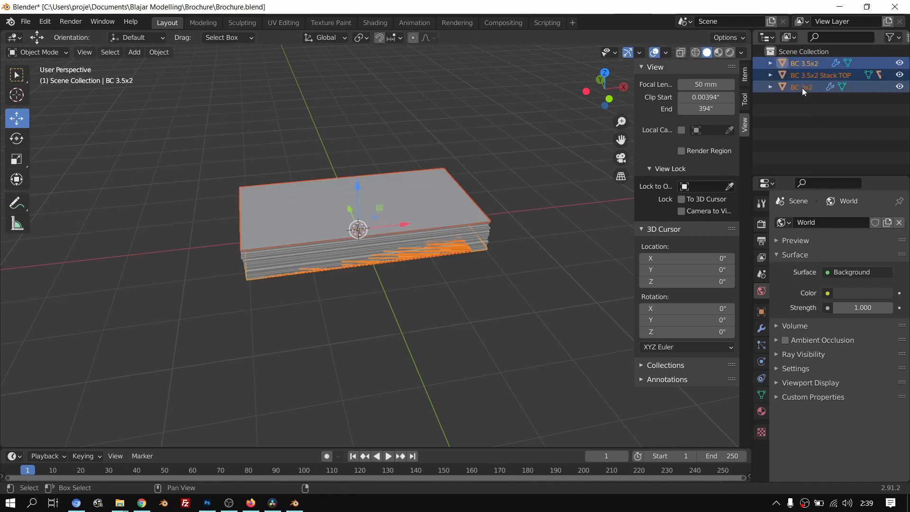
right_click(797, 90)
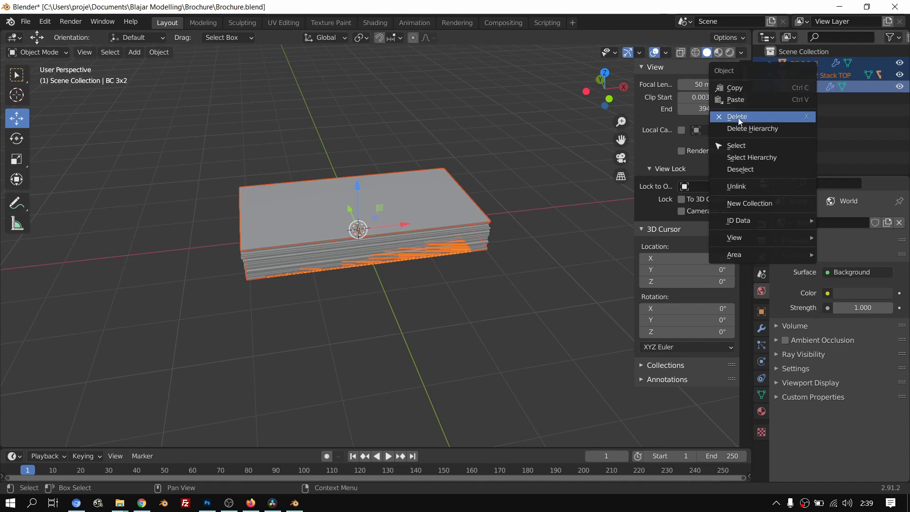
click(762, 129)
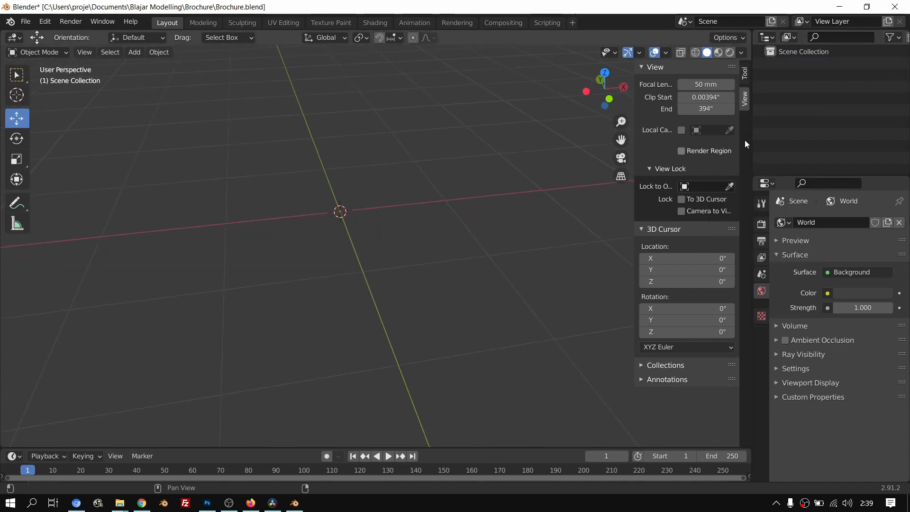
Step: Create a new collection in the emptied scene and rename it Trifold
right_click(797, 108)
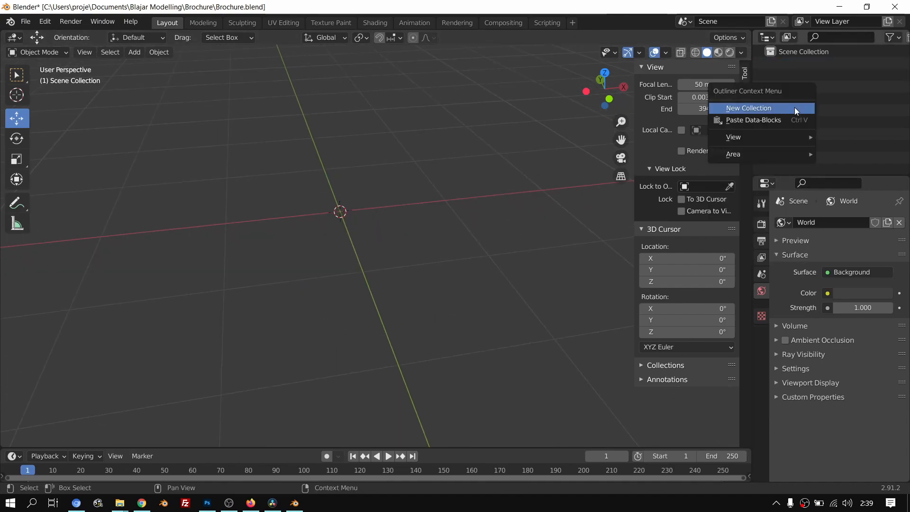
click(754, 108)
double_click(812, 64)
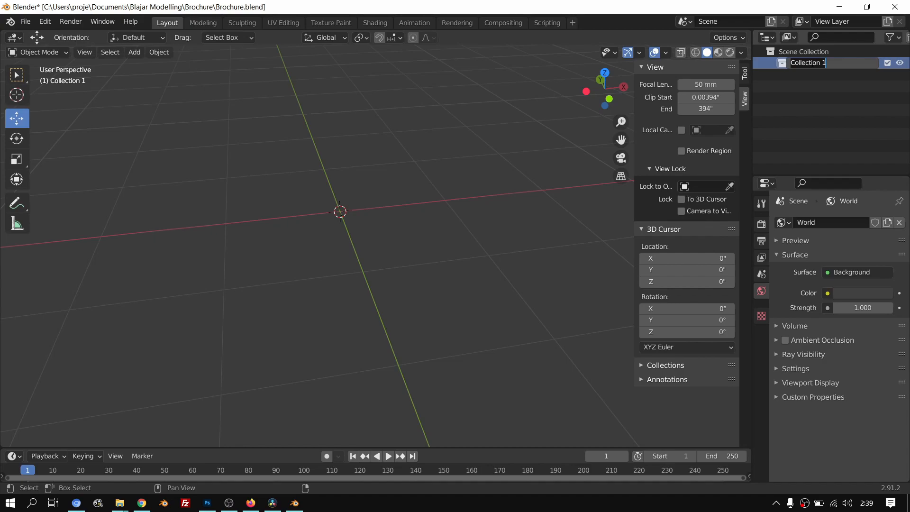
text(Trifold Broch)
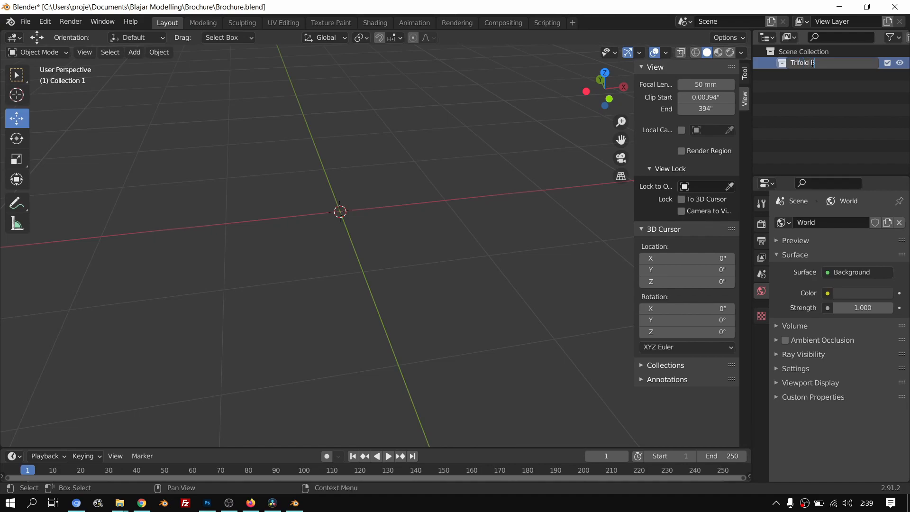
key(BackSpace)
key(BackSpace)
key(BackSpace)
key(Return)
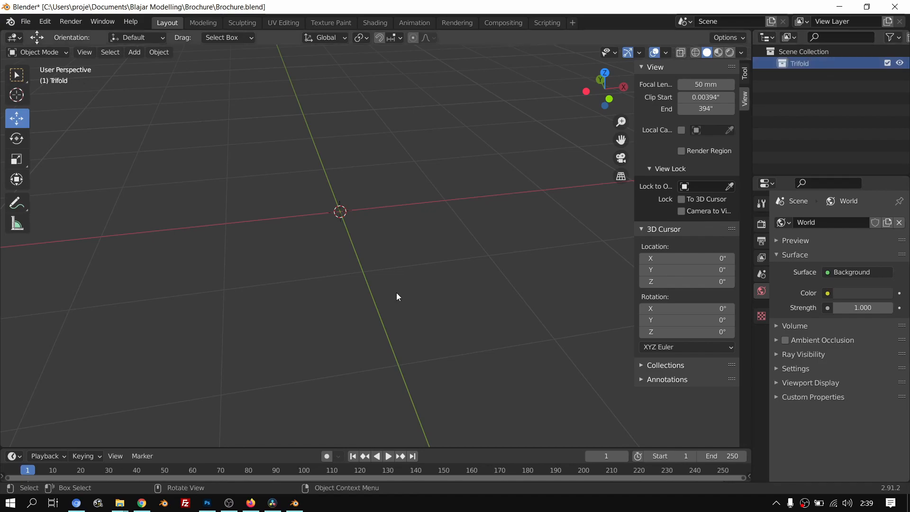
Step: Display the scene properties to check the unit system, unit scale and length unit
middle_drag(410, 174, 395, 174)
key(shift+a)
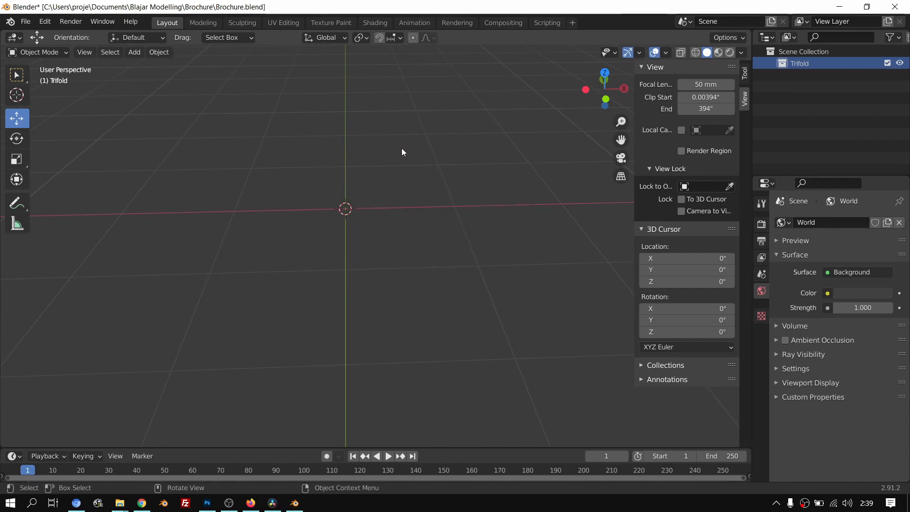
click(761, 274)
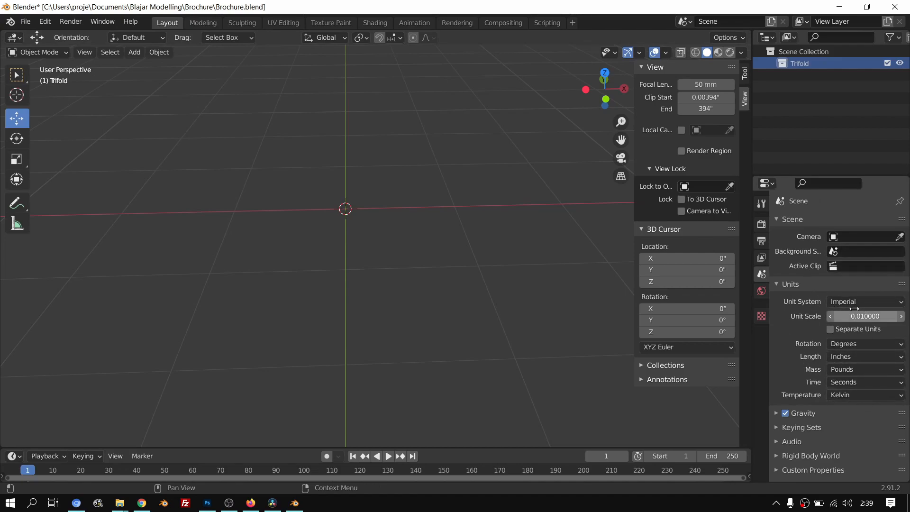
shift+middle_drag(384, 206, 370, 200)
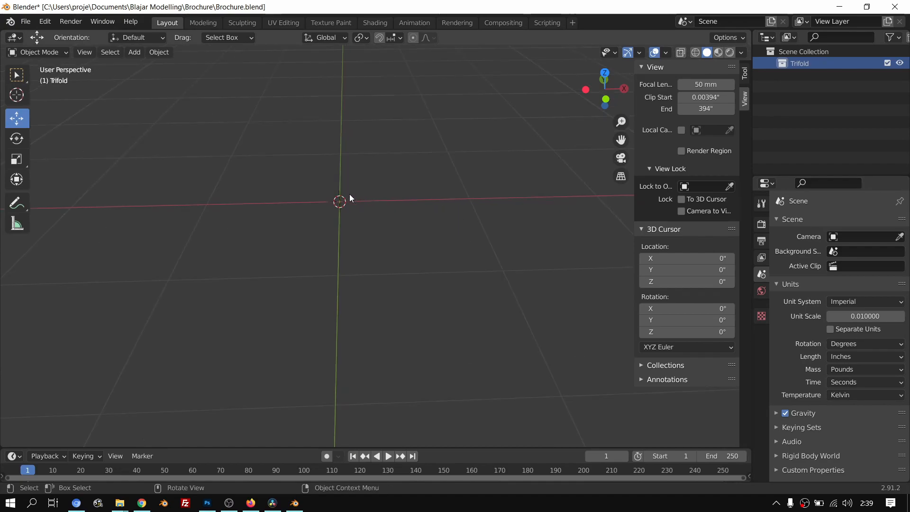
Step: Switch to Photoshop, start a new document and choose the A4 print preset
click(207, 503)
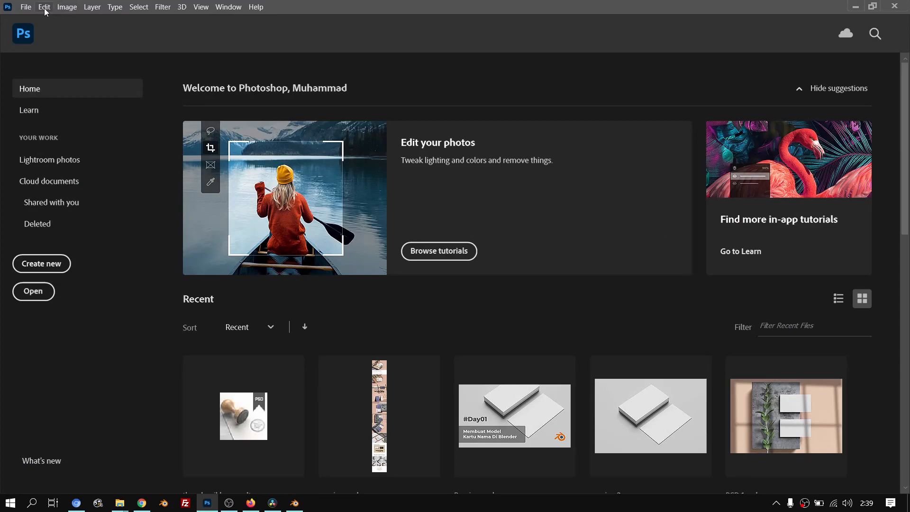
click(26, 7)
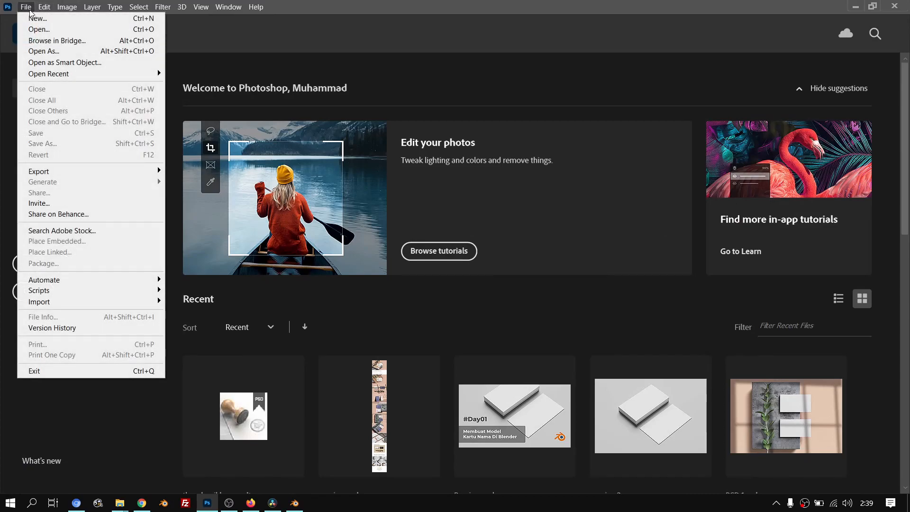
click(31, 18)
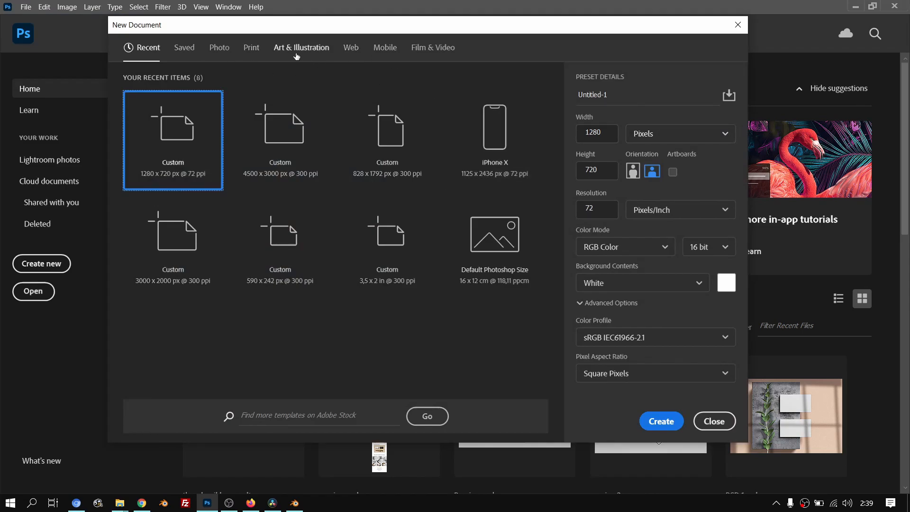
click(252, 48)
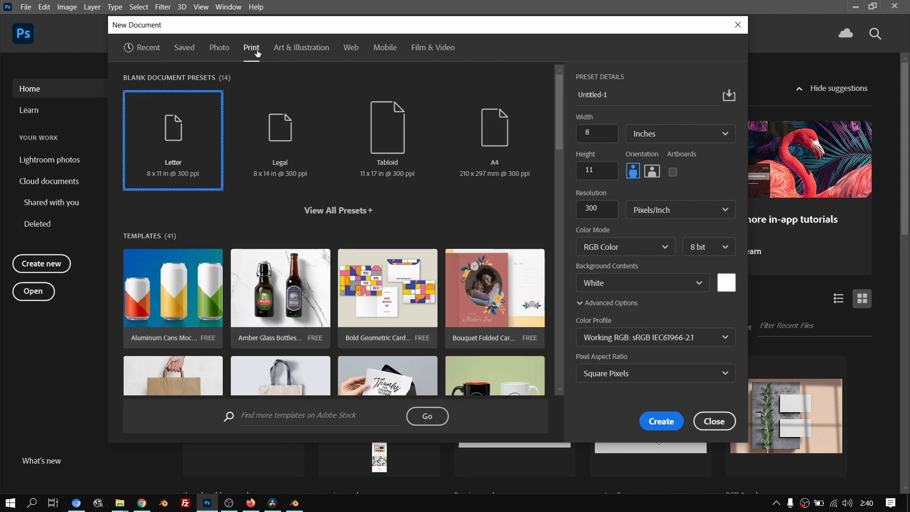
click(490, 147)
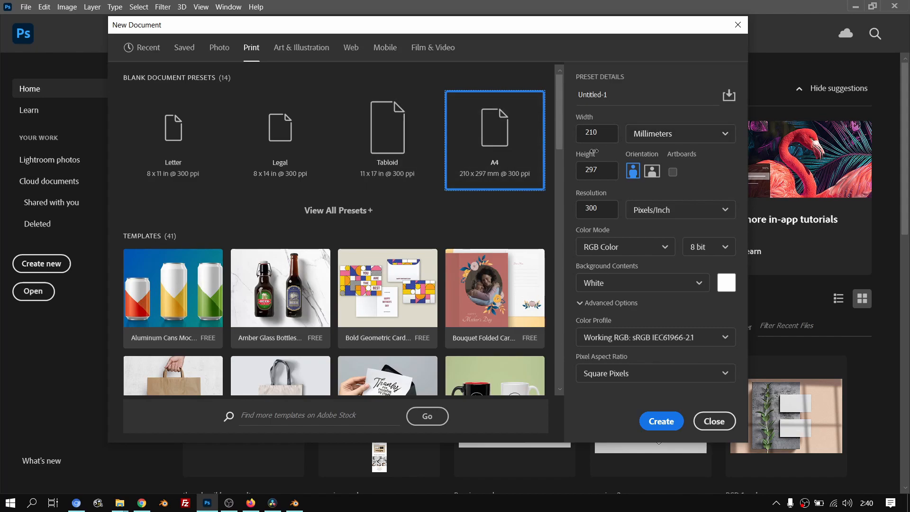
Step: Change the A4 preset's measurement unit to inches and copy its width value
click(655, 136)
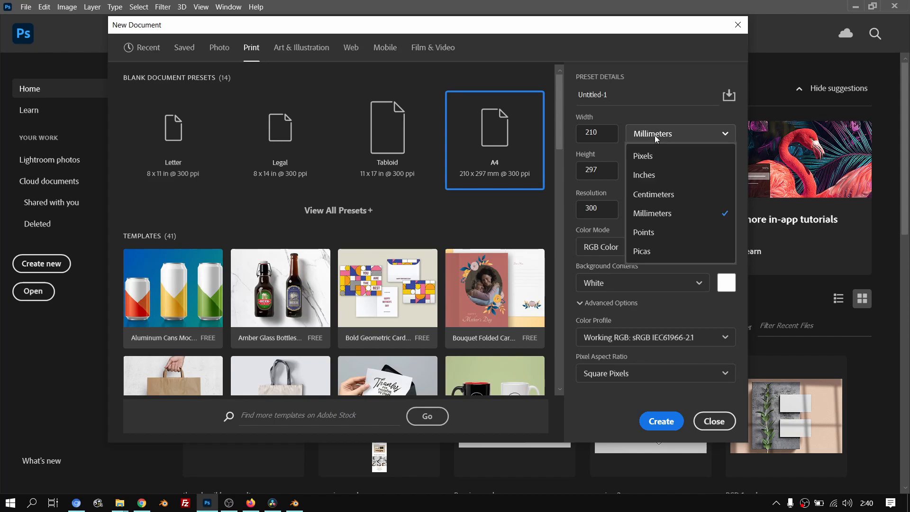
click(648, 181)
click(609, 133)
drag(609, 133, 587, 133)
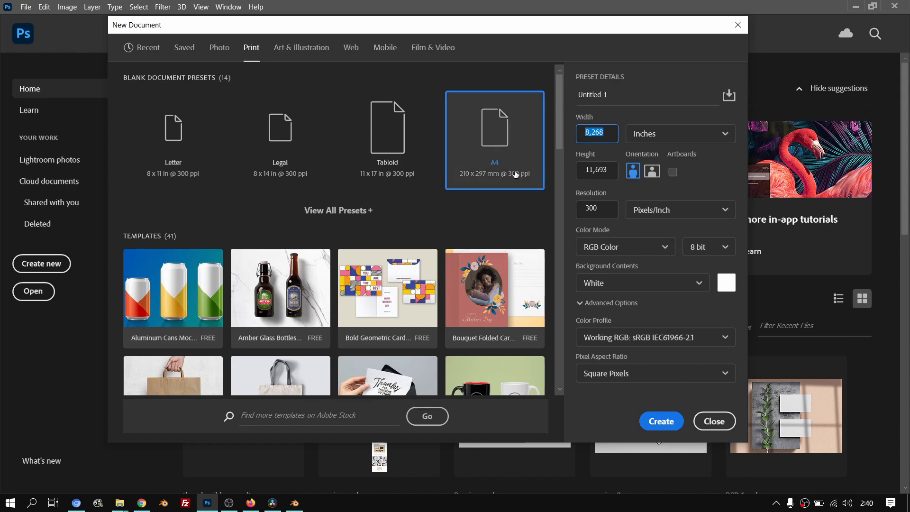
drag(609, 132, 588, 132)
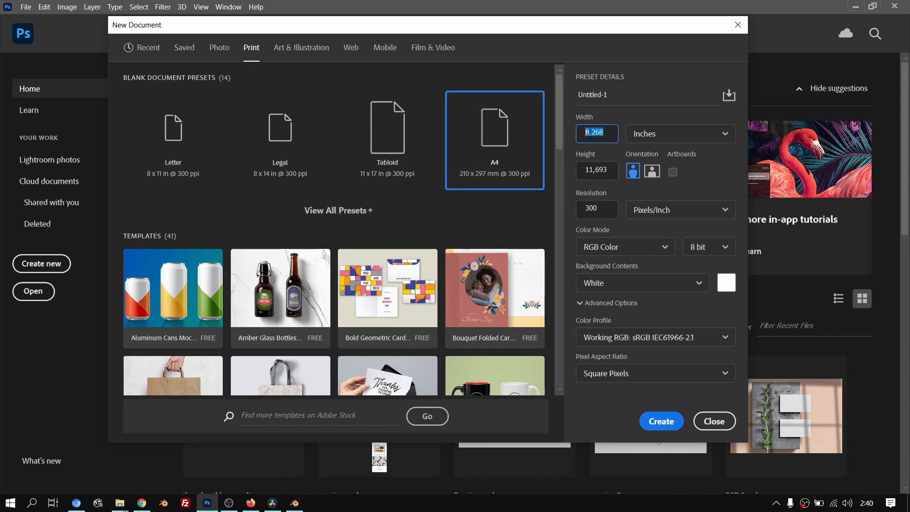
right_click(592, 133)
click(612, 166)
Step: Switch back to Blender and add a plane mesh to the Trifold collection
click(295, 505)
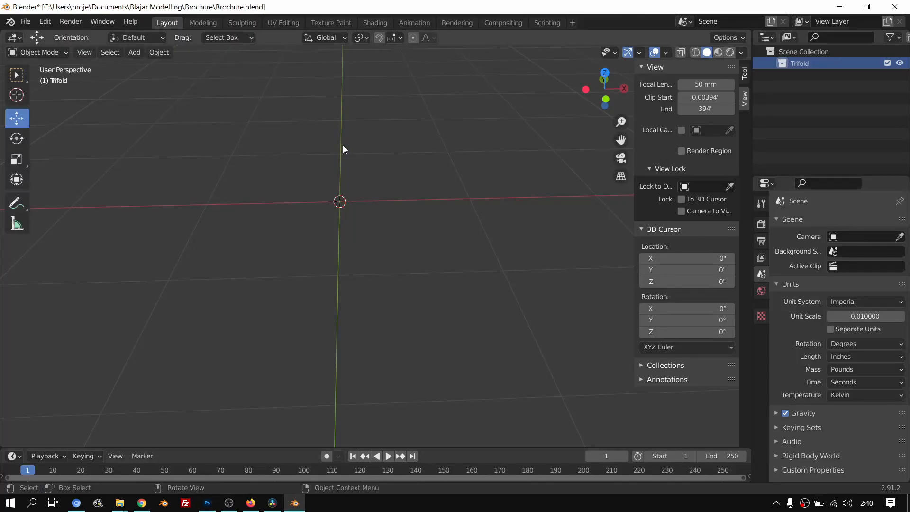
key(shift+a)
mouse_move(344, 145)
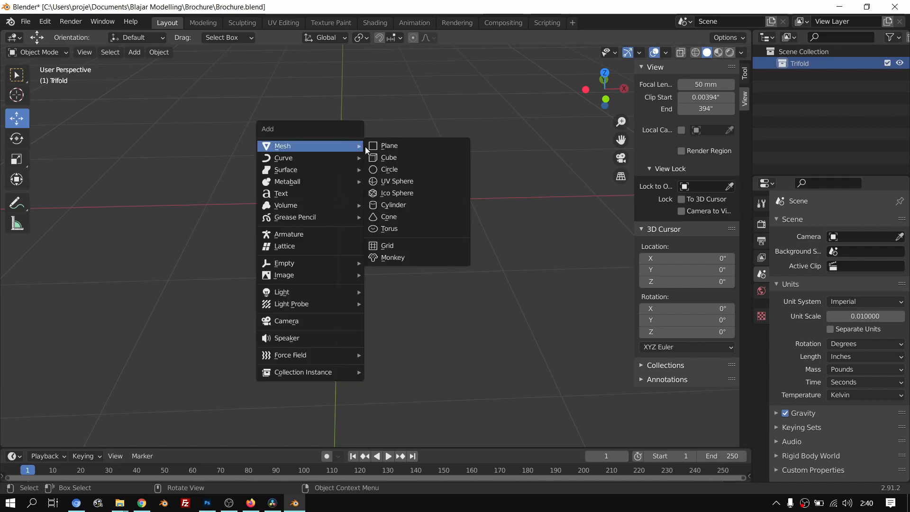
click(383, 147)
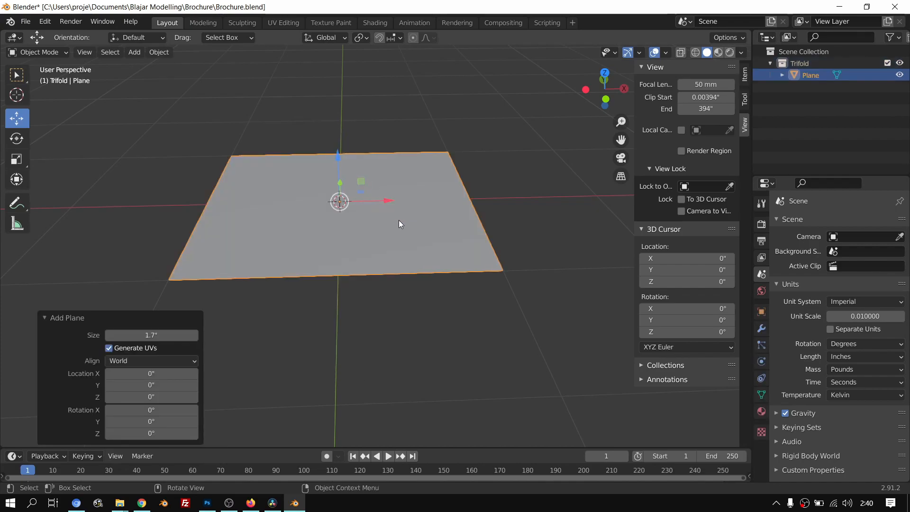
Step: Set the plane's X dimension to the A4 width of 8.268 inches
click(744, 75)
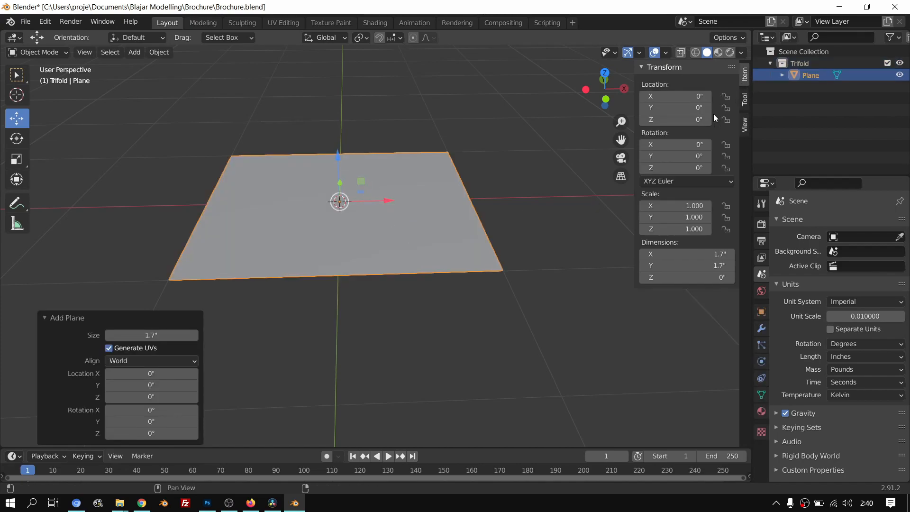
click(675, 254)
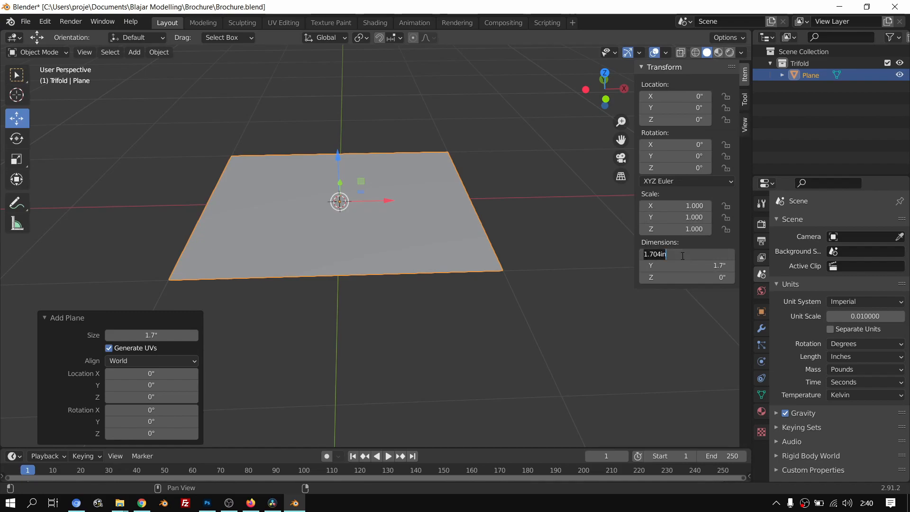
text(8,268)
click(650, 255)
key(Return)
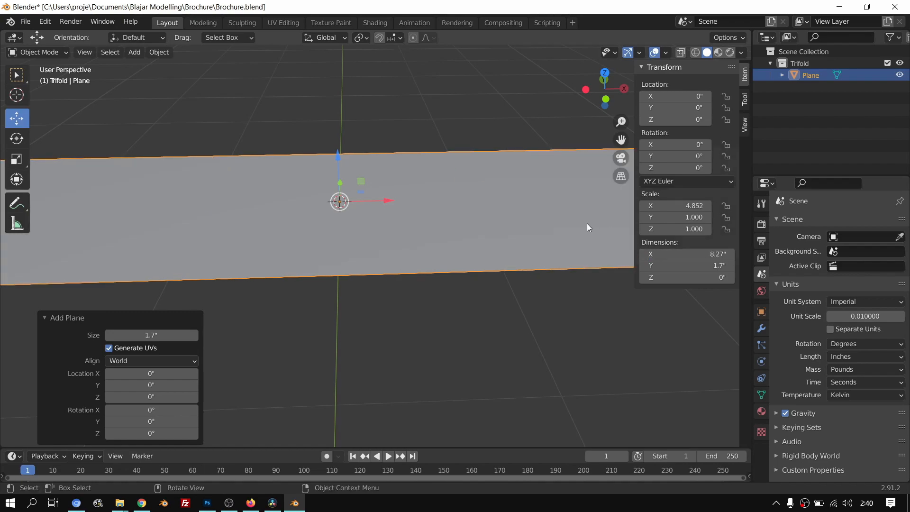
scroll(512, 217, down, 4)
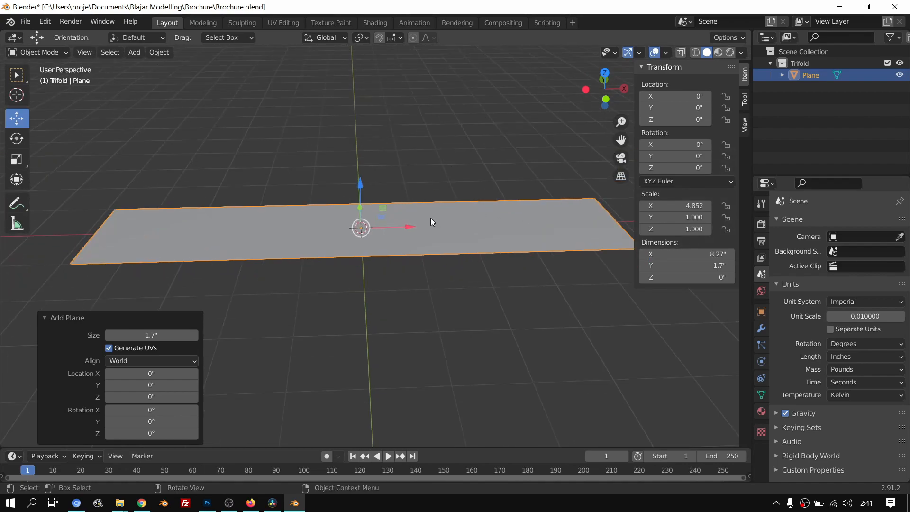
Step: Copy the A4 height from Photoshop's new document settings and set the plane's Y dimension in Blender to 11.693 inches
key(alt+Tab)
click(610, 171)
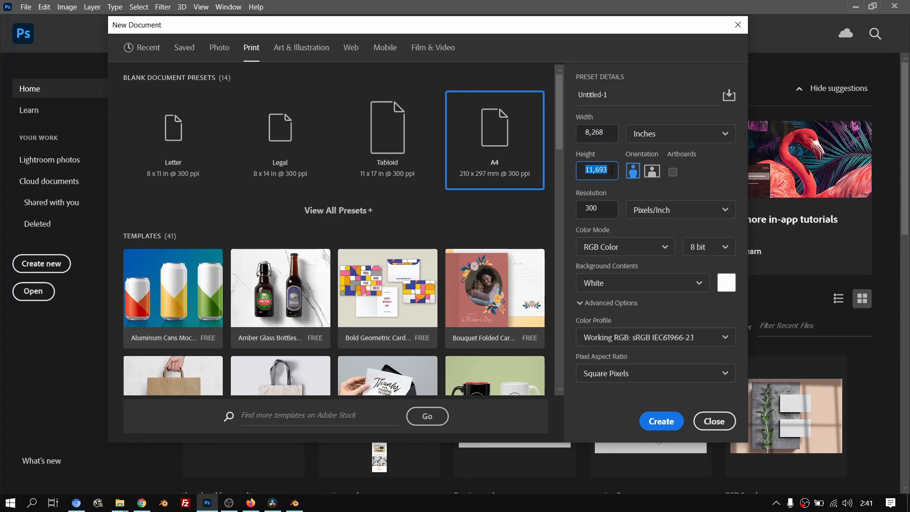
right_click(601, 170)
click(616, 203)
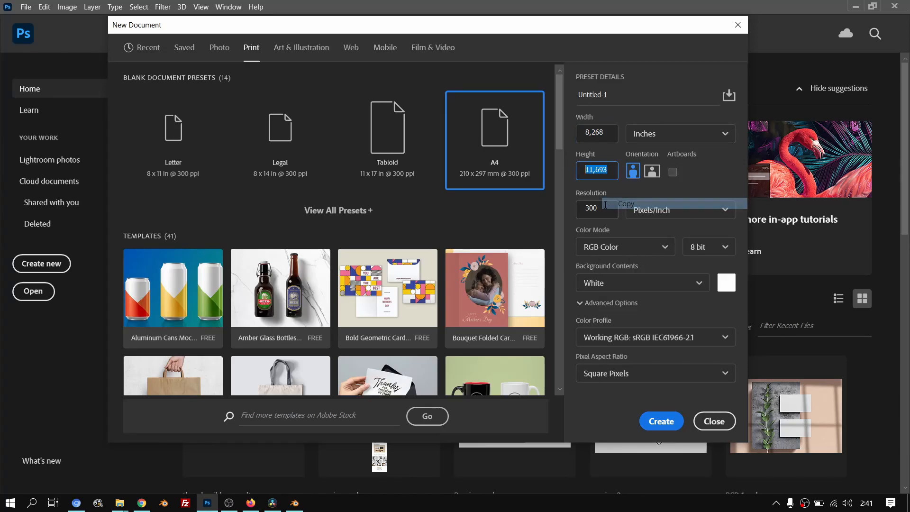
key(alt+Tab)
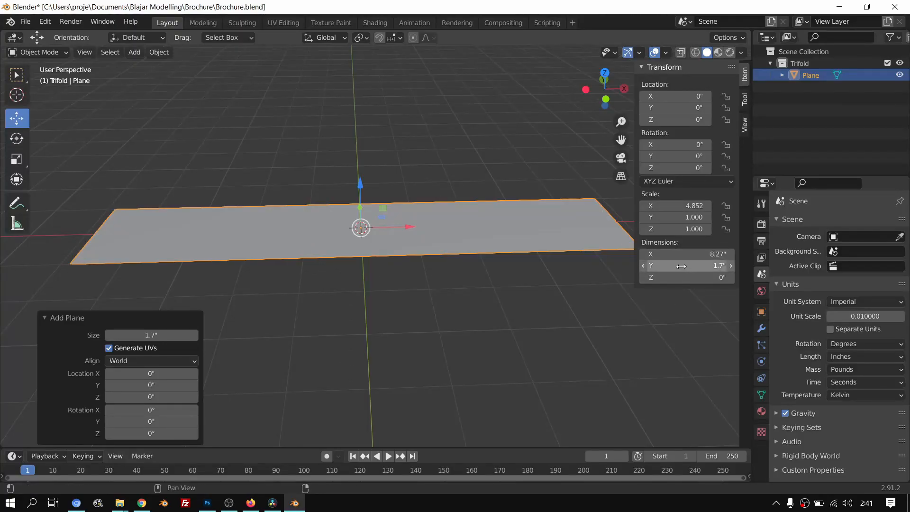
click(663, 269)
key(ctrl+v)
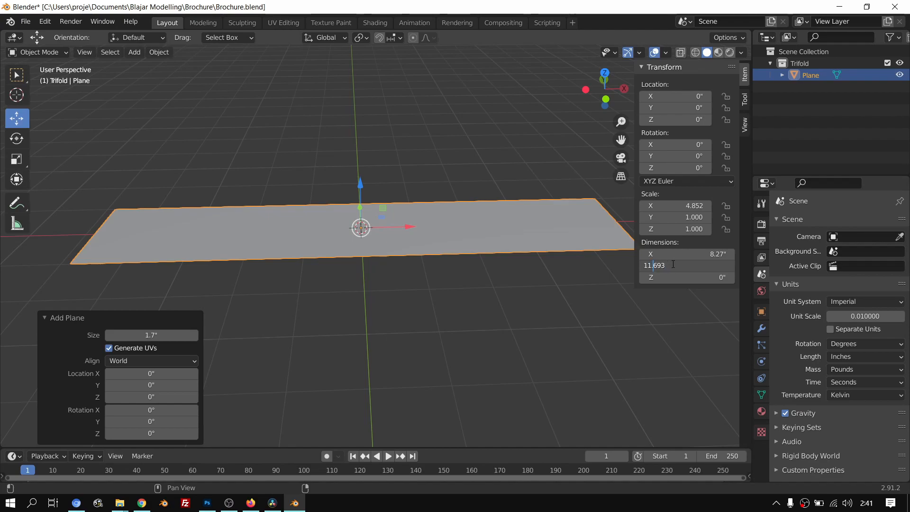
key(Return)
scroll(414, 200, down, 5)
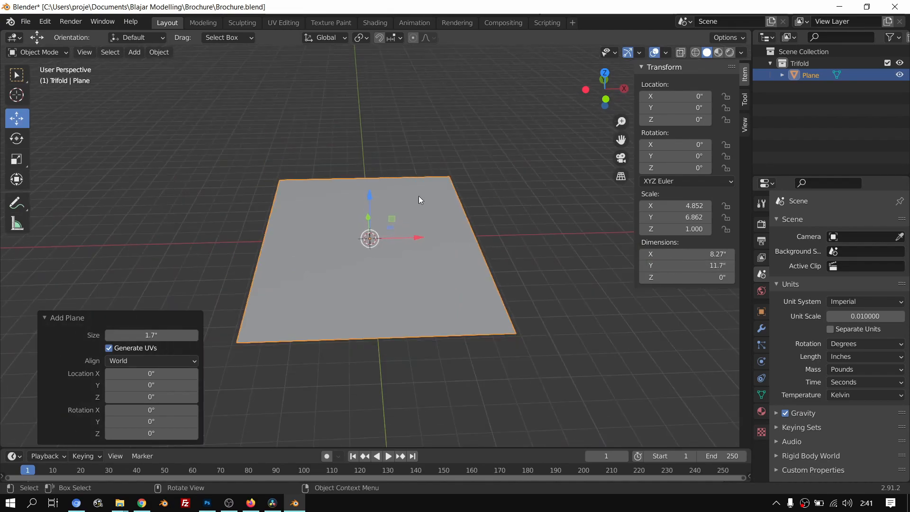
Step: Examine the A4 plane from several angles, including the front orthographic view, and select it
middle_drag(427, 186, 472, 202)
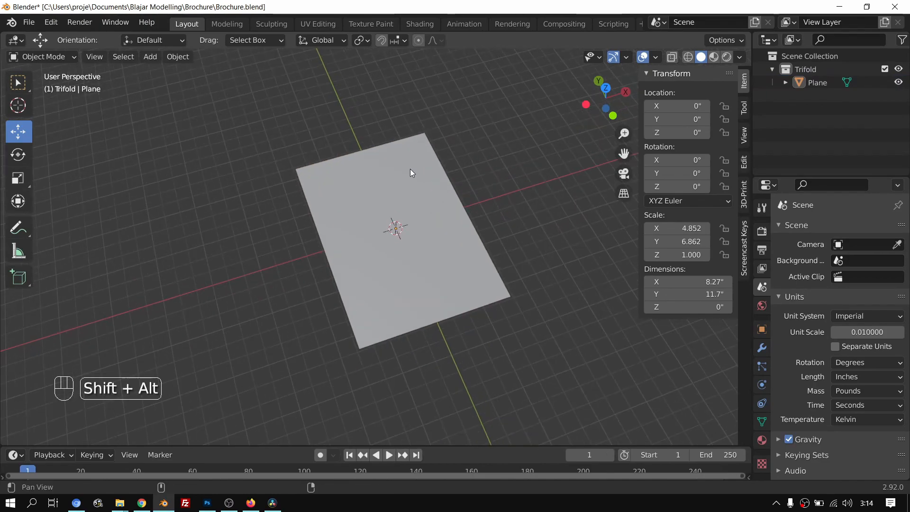
alt+shift+drag(410, 169, 428, 181)
scroll(417, 178, up, 2)
scroll(428, 180, down, 2)
alt+drag(458, 231, 453, 227)
alt+drag(436, 164, 427, 178)
alt+drag(541, 122, 502, 244)
alt+drag(521, 205, 455, 143)
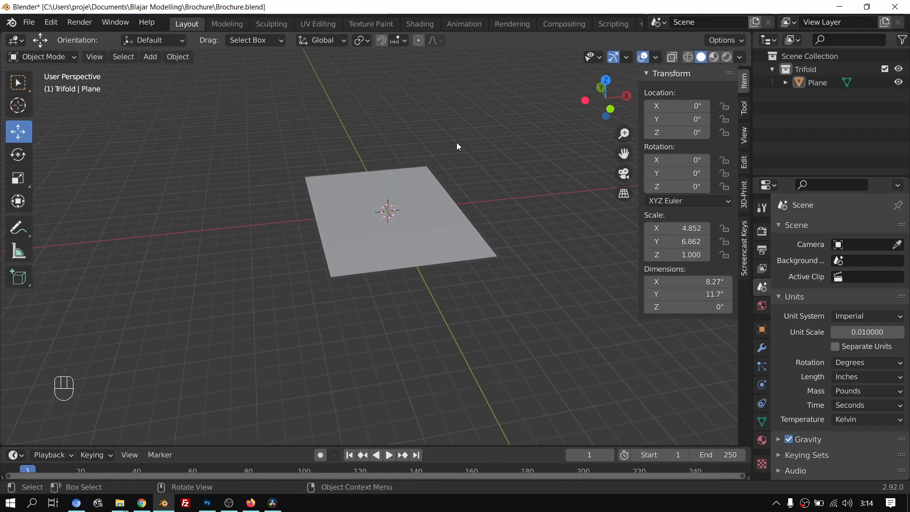
key(KP_1)
alt+drag(439, 144, 441, 211)
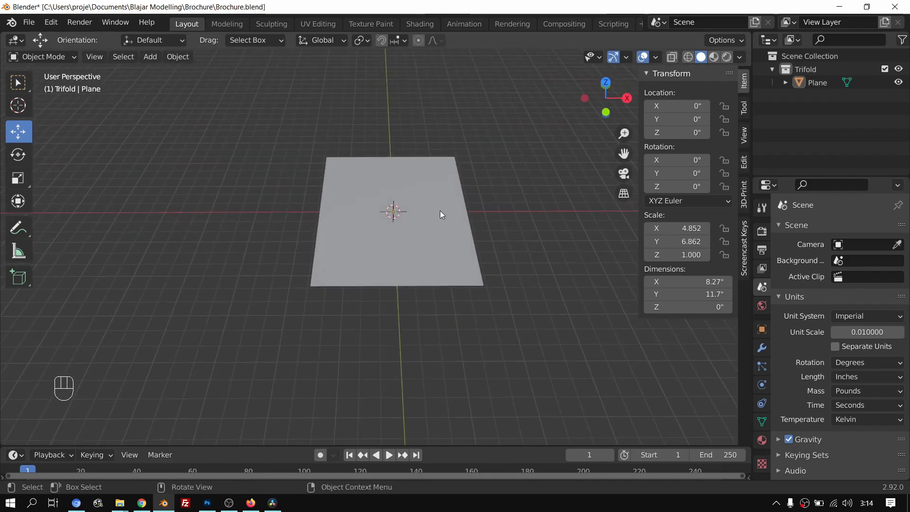
key(KP_1)
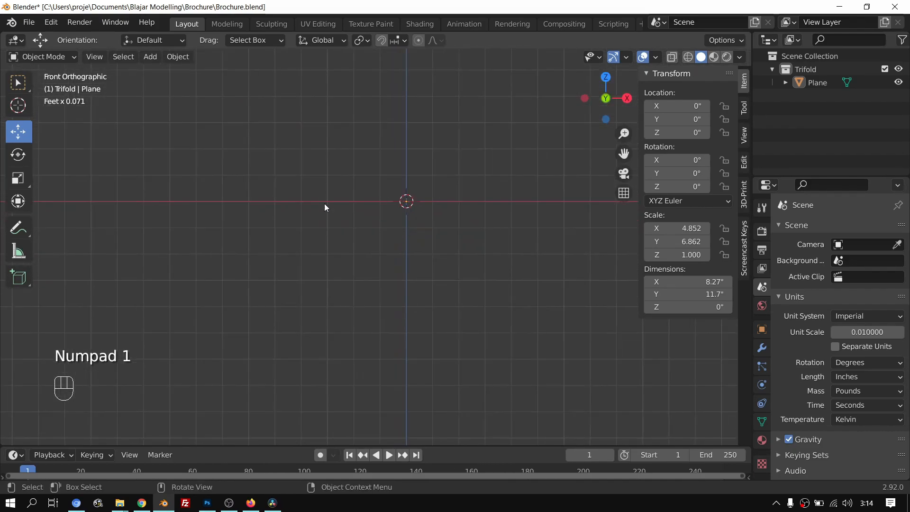
alt+drag(419, 171, 424, 196)
scroll(424, 198, up, 1)
click(415, 204)
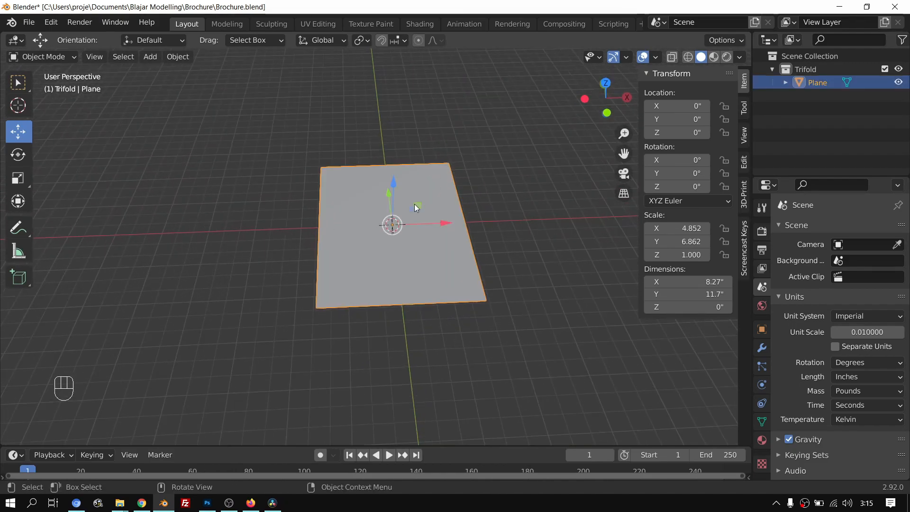
Step: Rotate the A4 plane 90 degrees about the global Z axis into landscape orientation
key(r)
key(z)
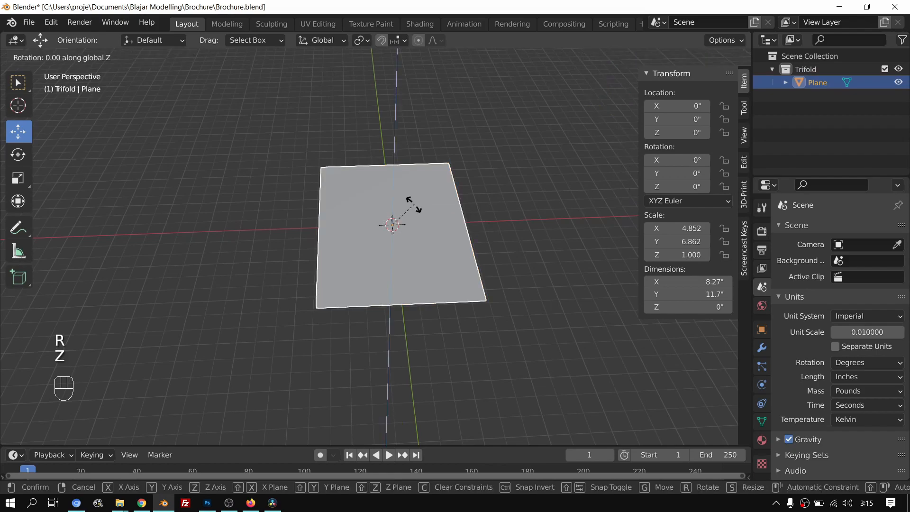
key(KP_9)
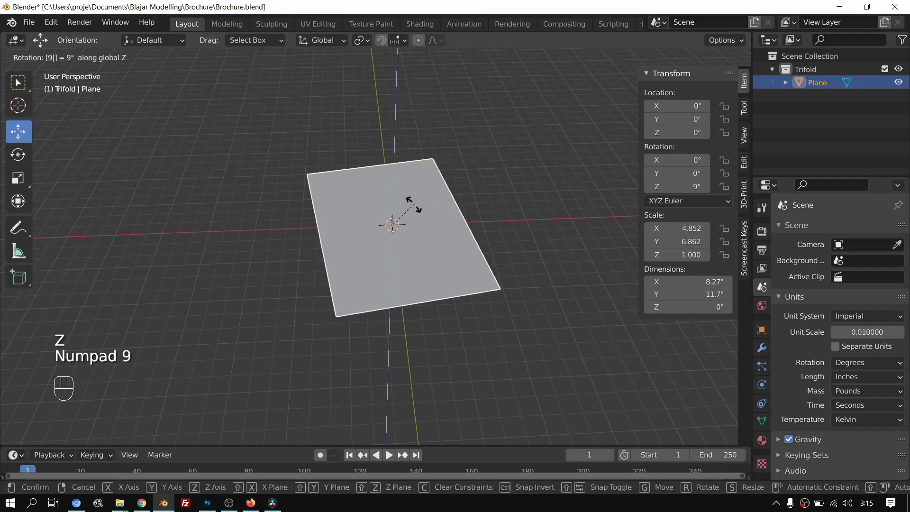
key(KP_0)
key(Return)
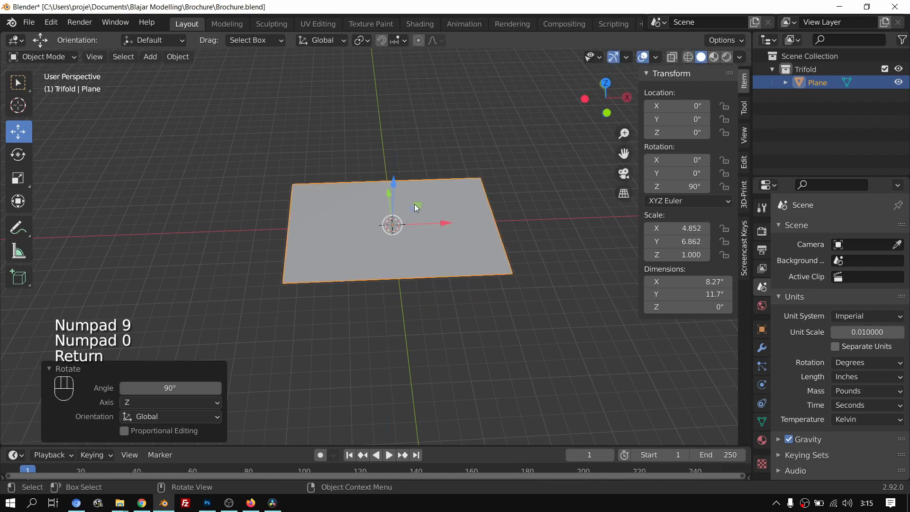
scroll(420, 189, down, 1)
middle_drag(428, 178, 427, 197)
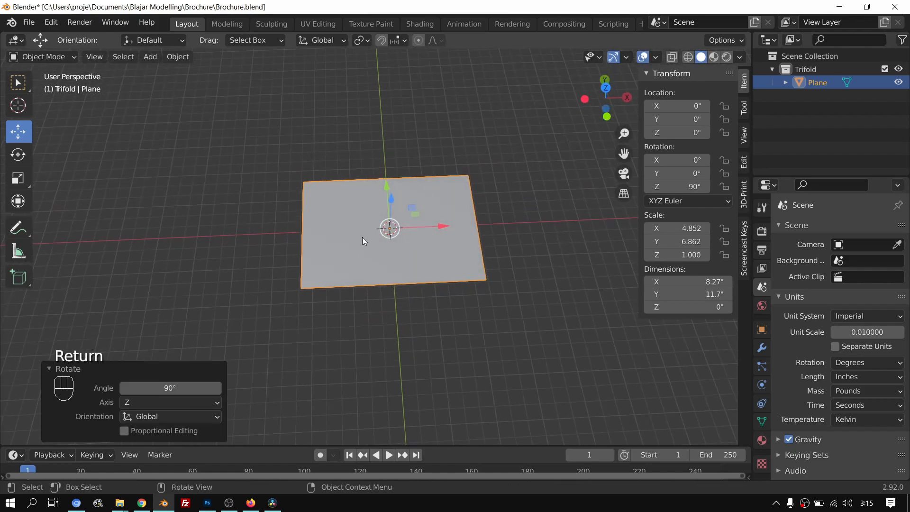
scroll(369, 249, up, 2)
alt+shift+middle_drag(372, 260, 398, 244)
click(461, 335)
scroll(457, 322, up, 2)
alt+shift+middle_drag(459, 322, 416, 335)
scroll(421, 321, down, 2)
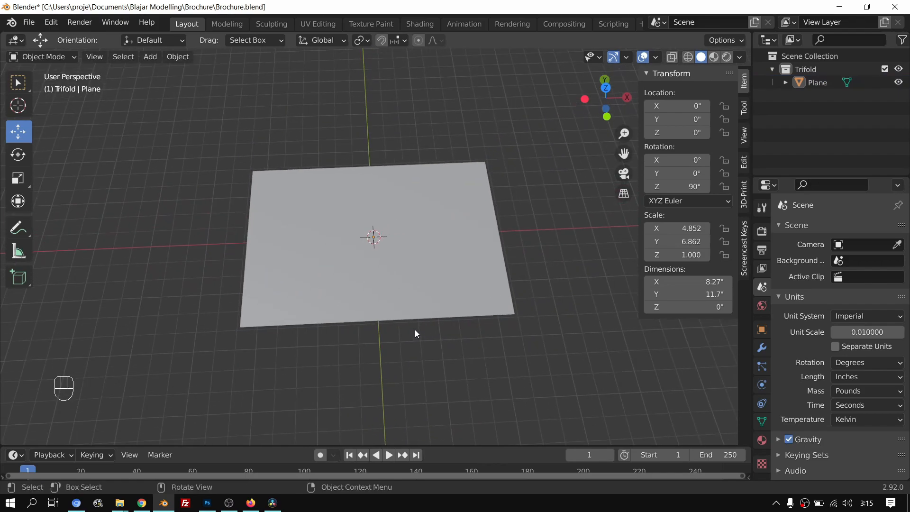
key(Tab)
key(Tab)
key(Tab)
key(Tab)
alt+drag(403, 260, 413, 222)
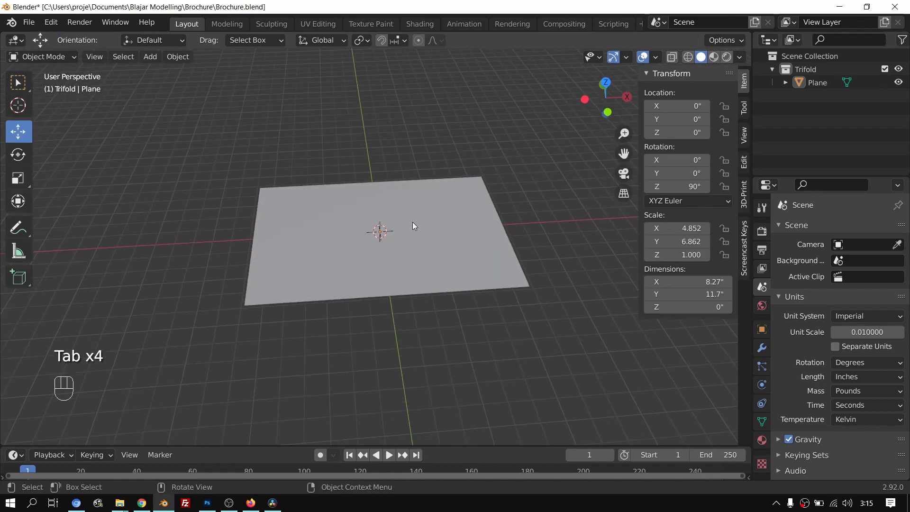
key(Tab)
scroll(413, 222, up, 1)
key(Tab)
key(Tab)
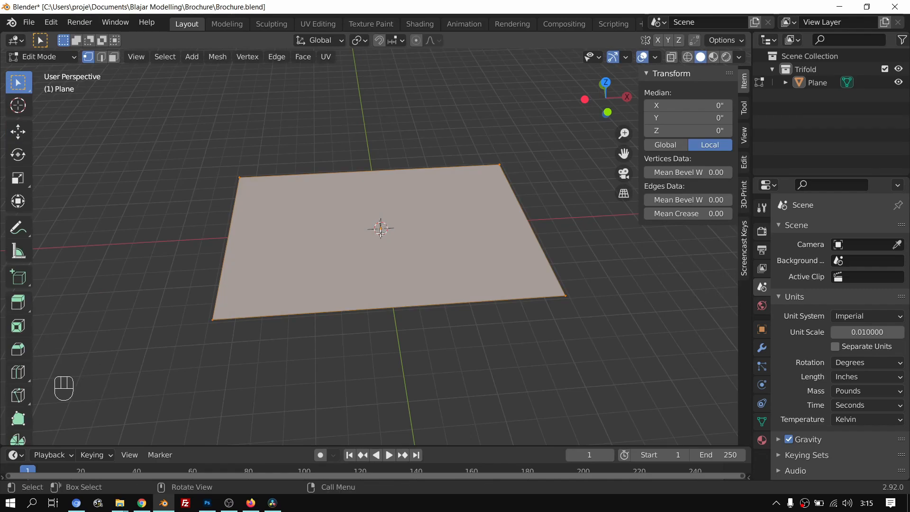
key(Tab)
Step: Switch to Chrome and look through the brochure mockup image results for a trifold reference
click(142, 503)
scroll(416, 226, up, 5)
scroll(415, 226, up, 7)
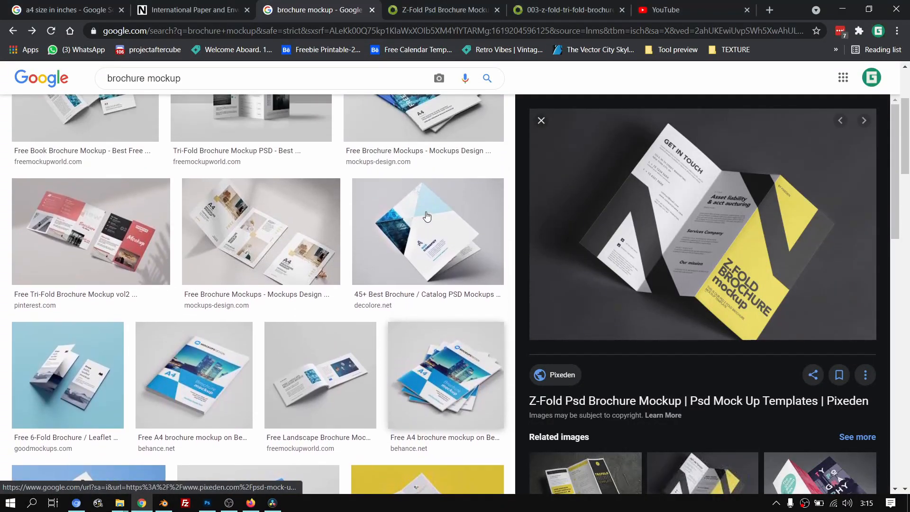
scroll(363, 258, down, 15)
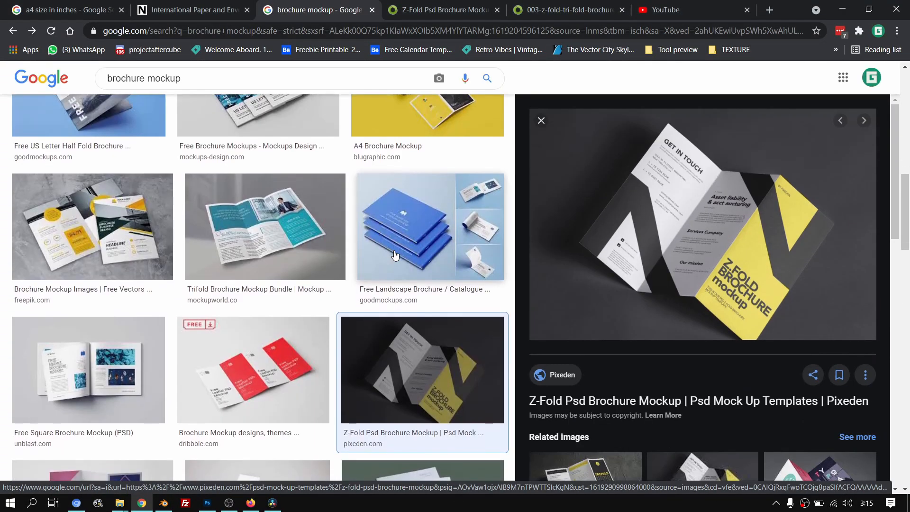
scroll(388, 256, down, 14)
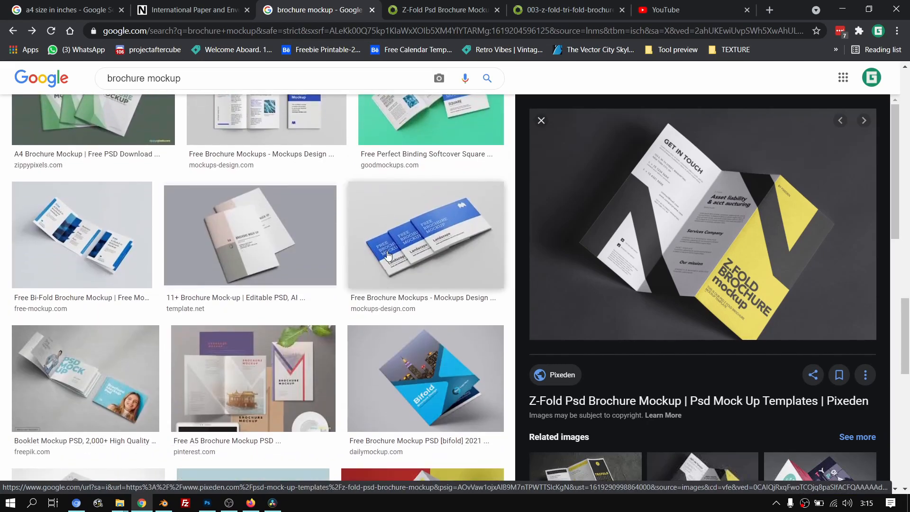
scroll(358, 241, up, 5)
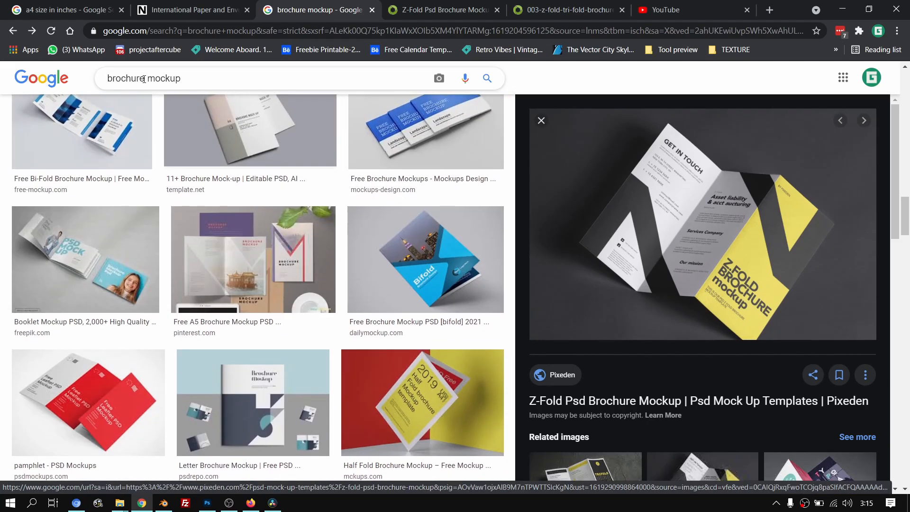
Step: Search images for "trifold mockup", preview the Free 7 Scenes Trifold Brochure Mockup, and compare it with the plane in Blender
drag(144, 79, 84, 77)
text(trifold)
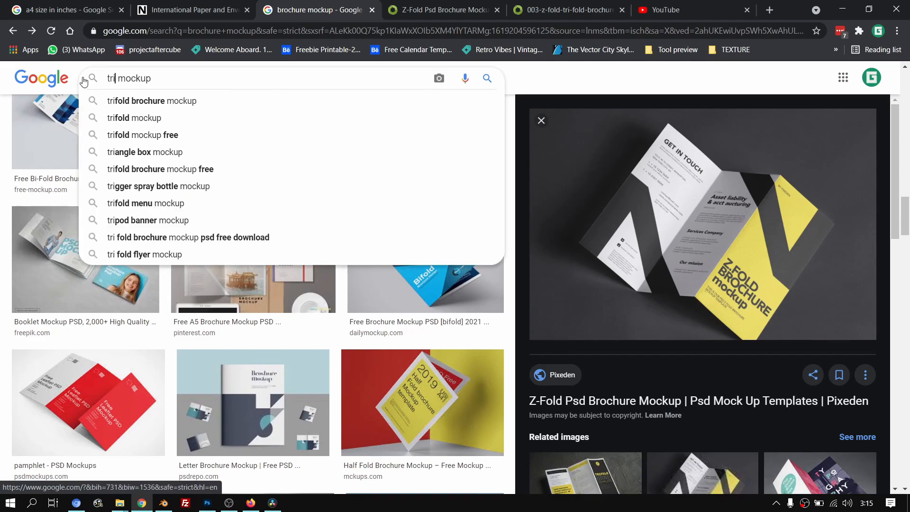
key(Return)
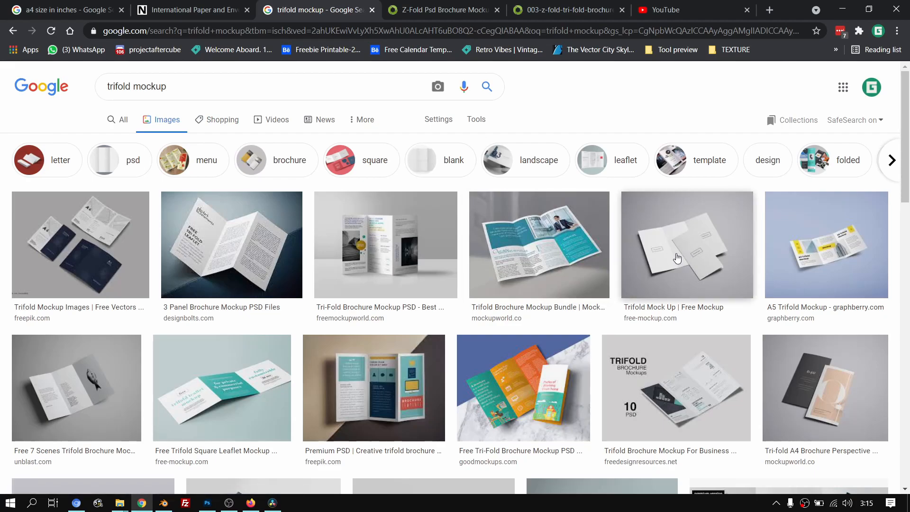
click(71, 393)
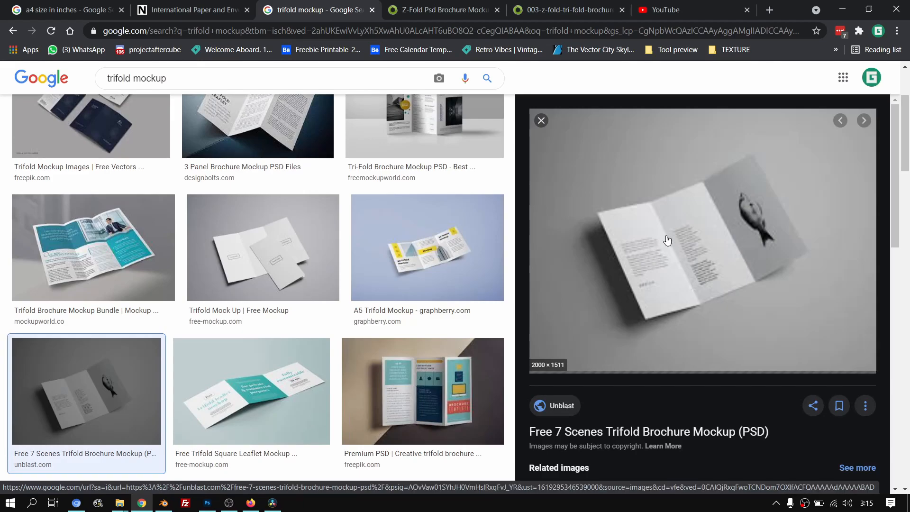
scroll(673, 254, down, 1)
key(alt+Tab)
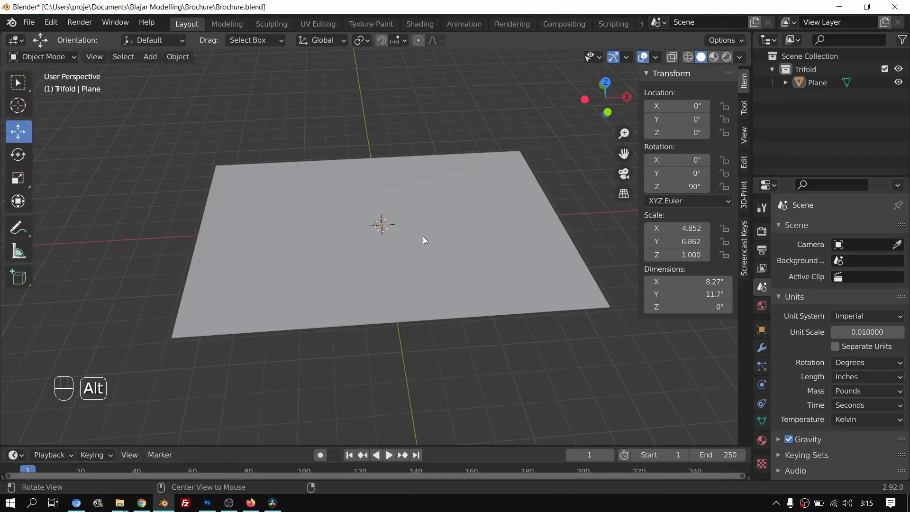
key(alt+Tab)
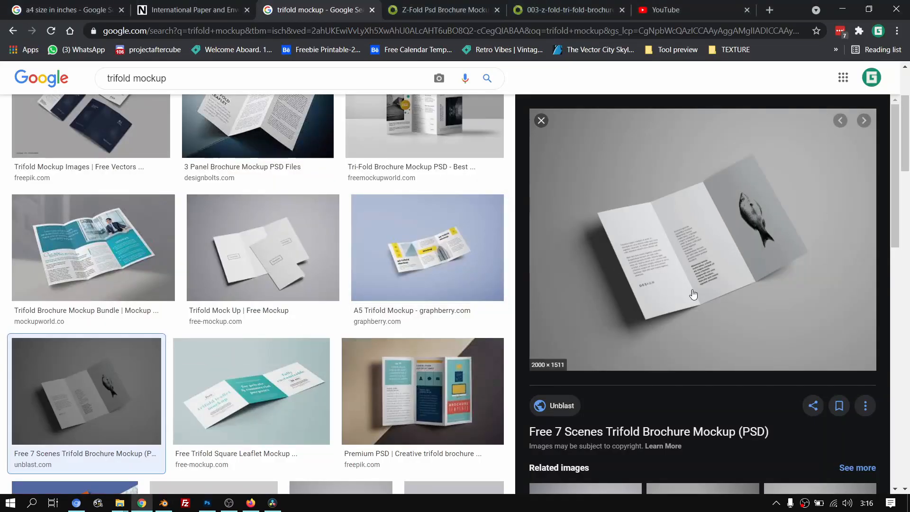
key(alt+Tab)
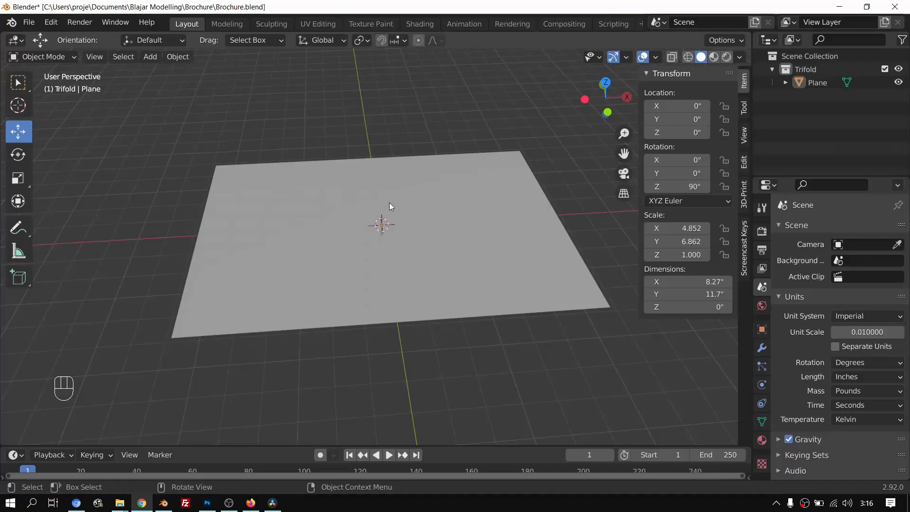
Step: Add two evenly spaced loop cuts across the plane in Edit Mode, dividing it into three equal side-by-side panels
key(Tab)
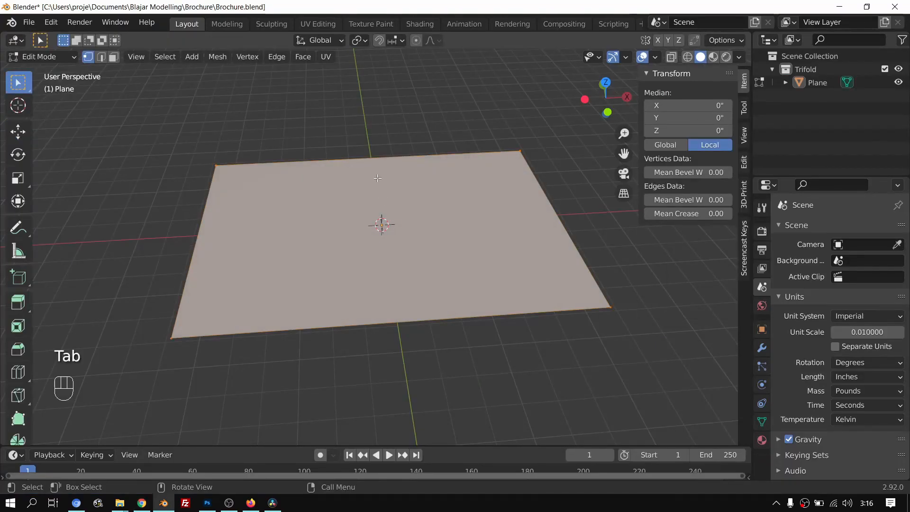
key(Tab)
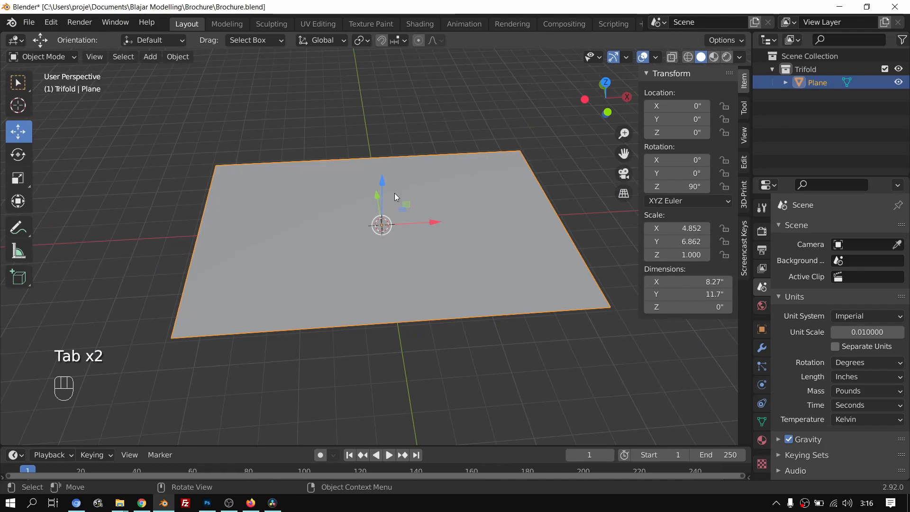
key(Tab)
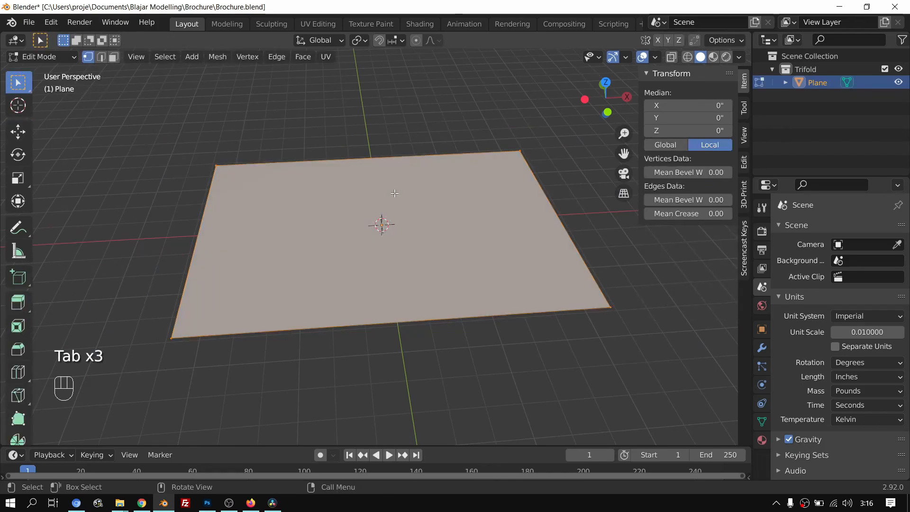
key(ctrl)
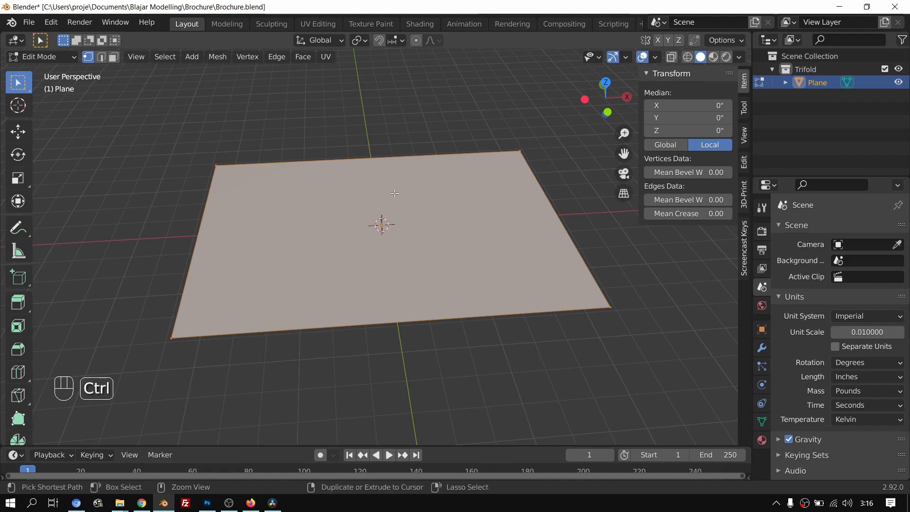
key(ctrl+r)
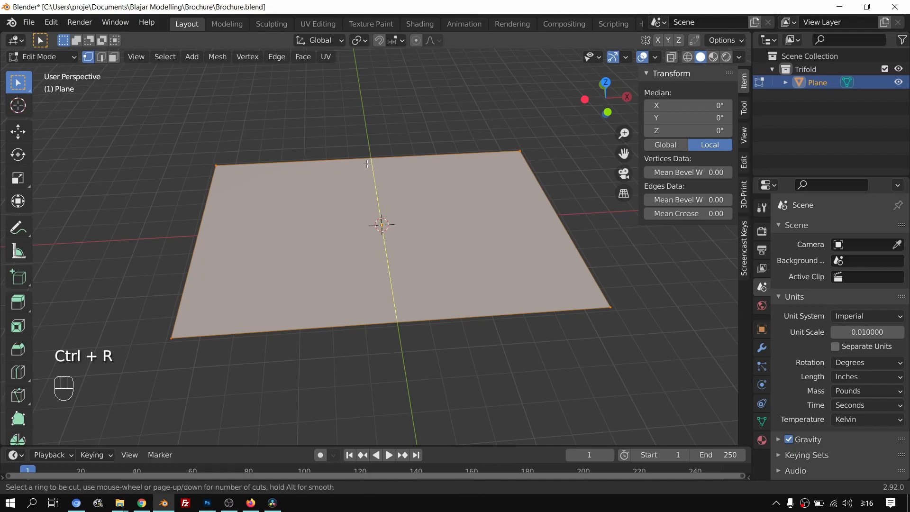
scroll(368, 163, up, 2)
scroll(368, 163, up, 3)
scroll(368, 163, down, 2)
scroll(367, 163, up, 3)
scroll(367, 163, down, 3)
scroll(368, 164, up, 4)
scroll(368, 163, down, 3)
scroll(367, 163, up, 5)
scroll(368, 164, down, 9)
scroll(367, 164, up, 3)
scroll(367, 163, up, 1)
scroll(367, 164, down, 2)
scroll(367, 163, down, 1)
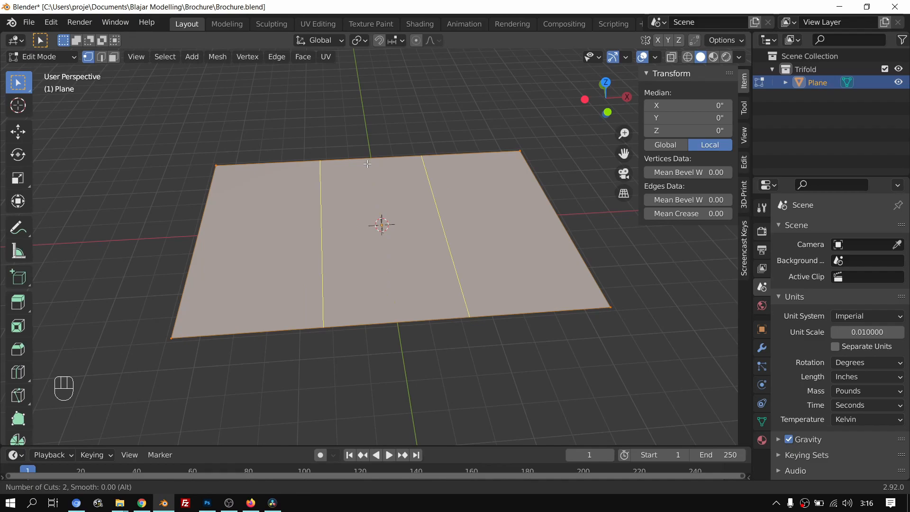
click(368, 164)
click(367, 164)
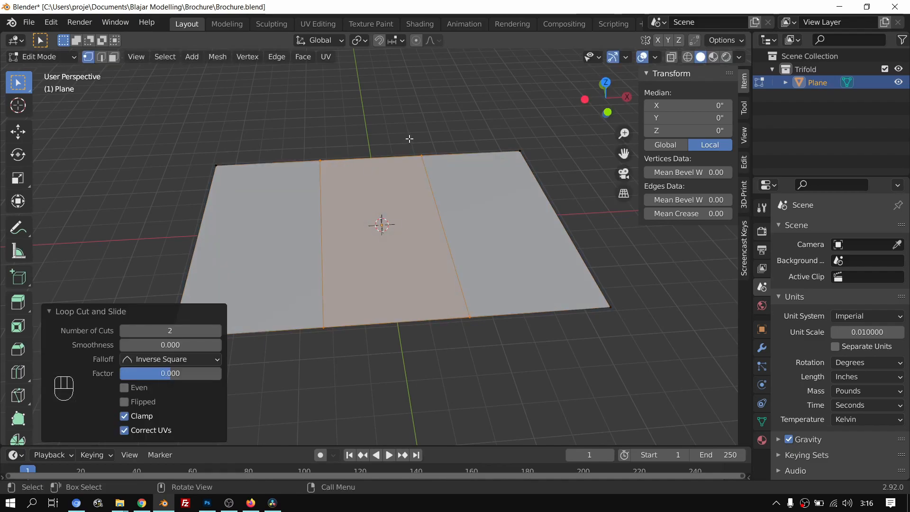
Step: Examine the three-panel plane from several angles and distances
alt+drag(423, 156, 482, 154)
key(Tab)
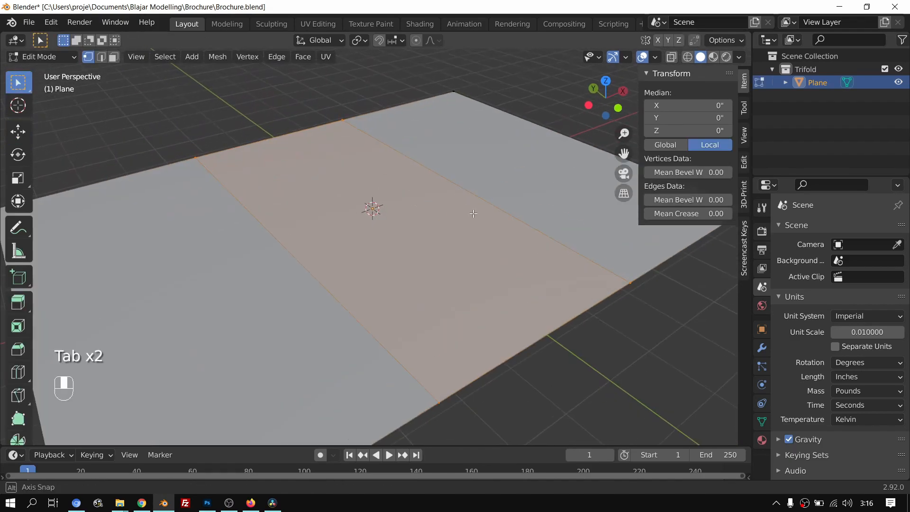
alt+drag(472, 212, 417, 212)
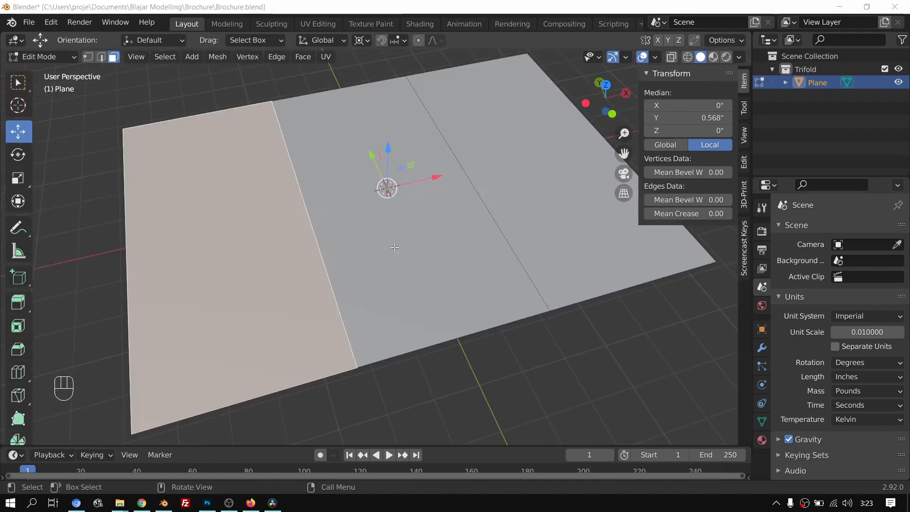
scroll(418, 212, down, 3)
middle_drag(418, 211, 429, 227)
scroll(425, 226, up, 1)
scroll(421, 244, up, 2)
scroll(435, 244, up, 1)
scroll(429, 228, down, 2)
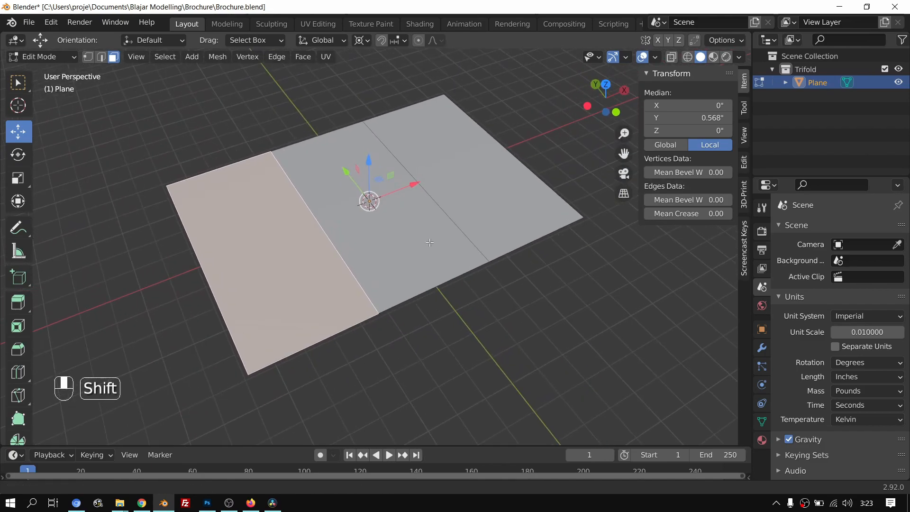
scroll(429, 228, up, 2)
Step: Switch to Chrome, open the Free 7 Scenes Trifold Brochure Mockup page, and examine the folds in its large image
click(142, 503)
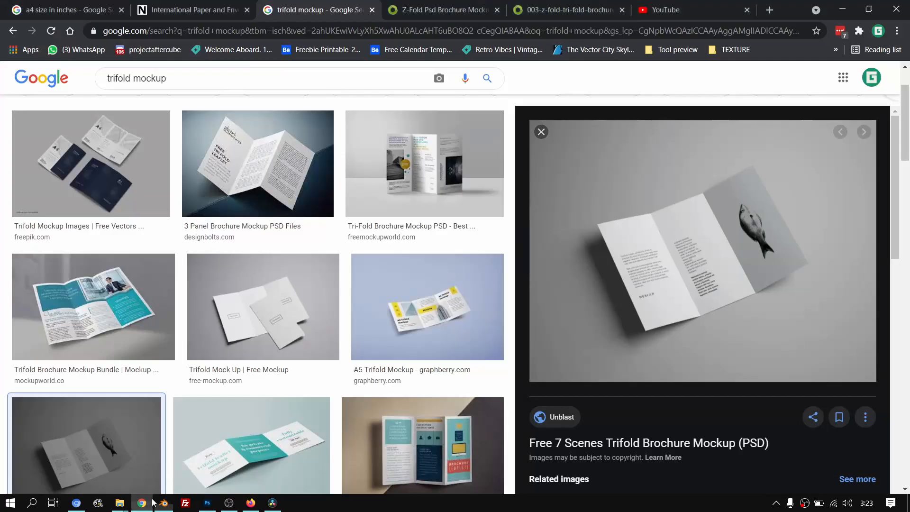
click(695, 262)
scroll(435, 250, down, 4)
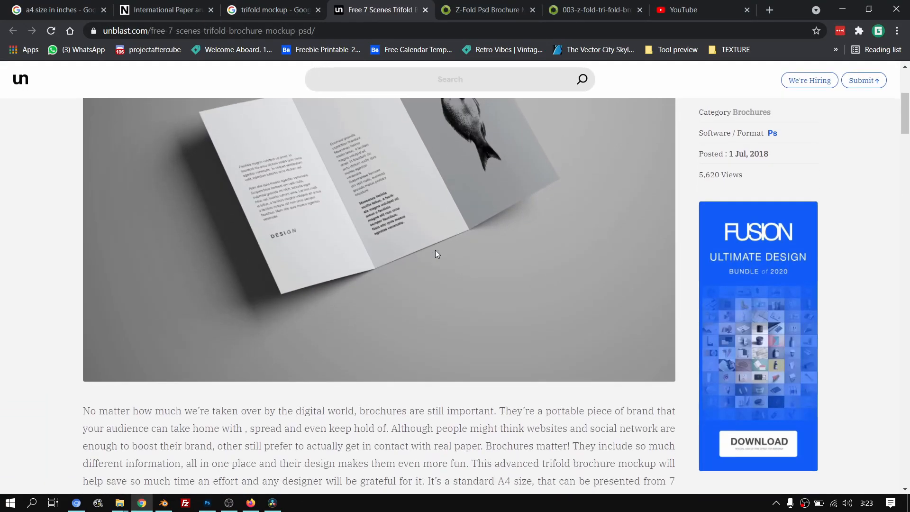
scroll(341, 244, up, 1)
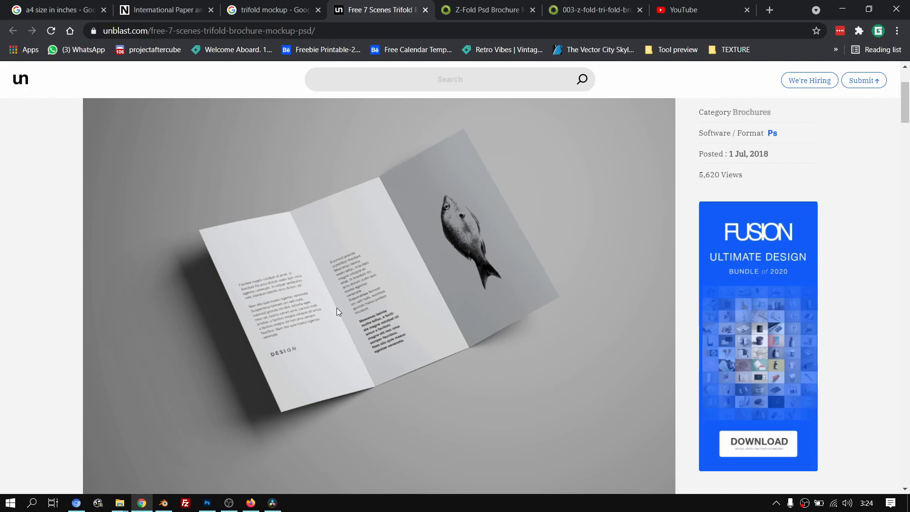
Step: Return to Blender and select both inner fold edges of the plane in edge select mode
key(alt+Tab)
shift+middle_drag(394, 288, 374, 256)
click(101, 57)
click(309, 204)
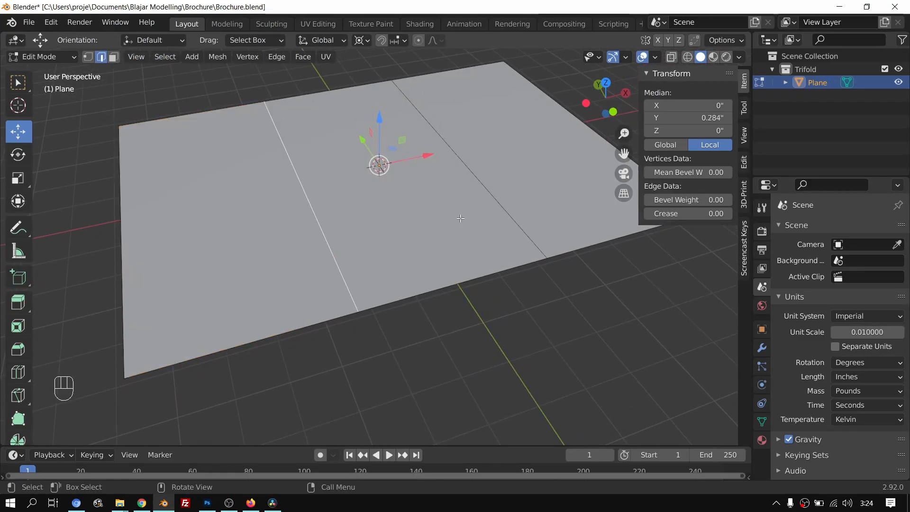
shift+click(481, 184)
scroll(443, 217, up, 3)
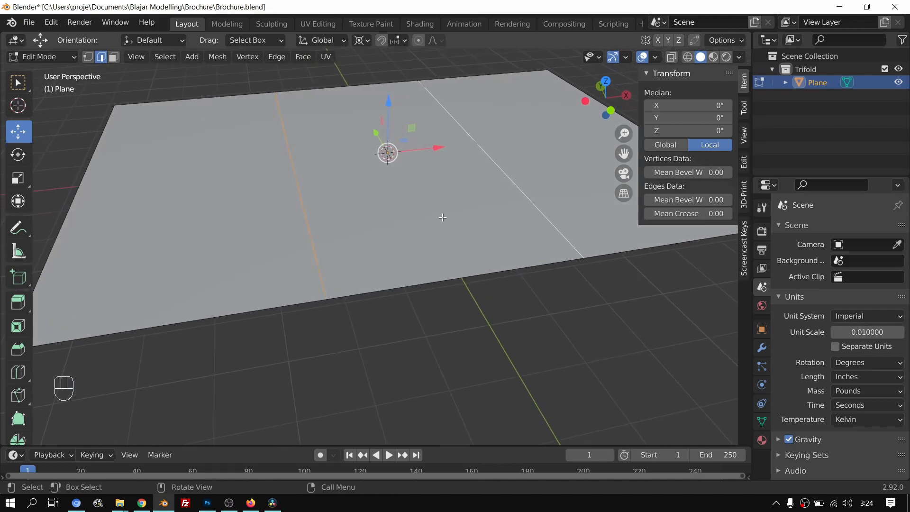
shift+scroll(443, 217, down, 2)
scroll(443, 218, down, 2)
click(307, 192)
shift+click(448, 177)
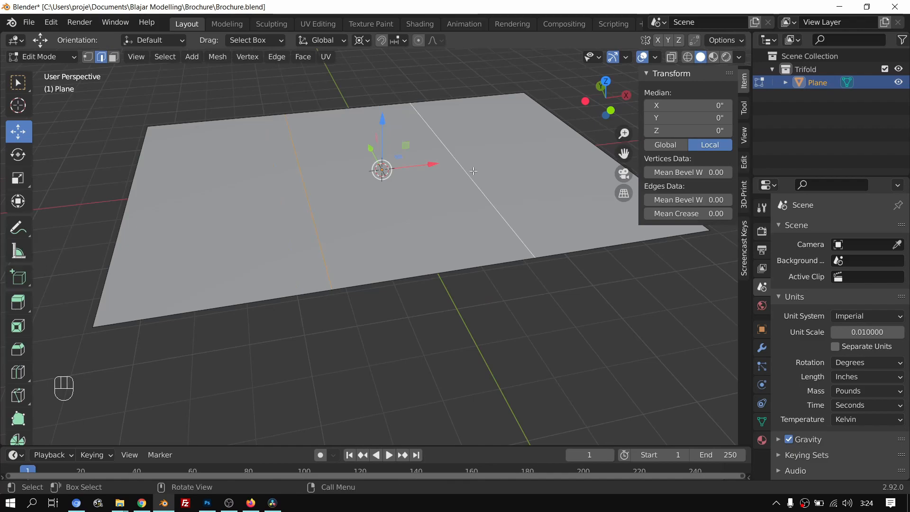
scroll(503, 207, up, 4)
shift+scroll(503, 206, down, 2)
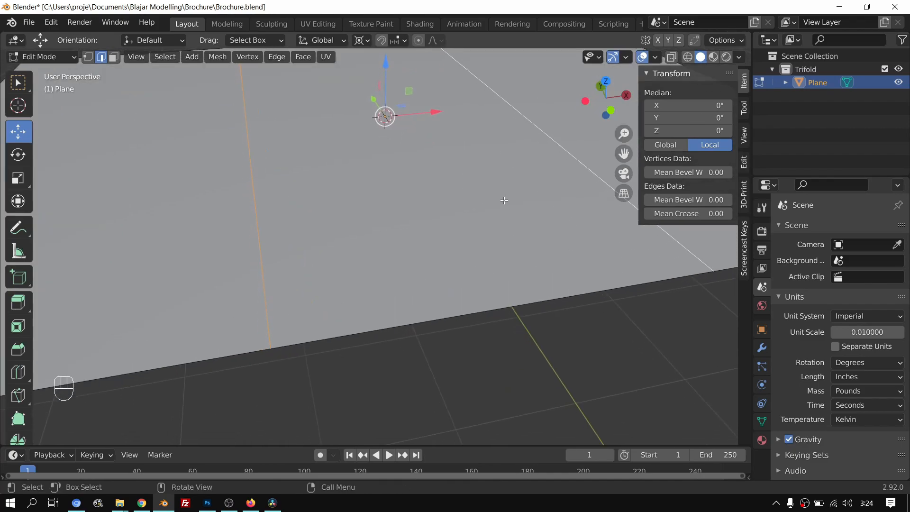
key(ctrl+b)
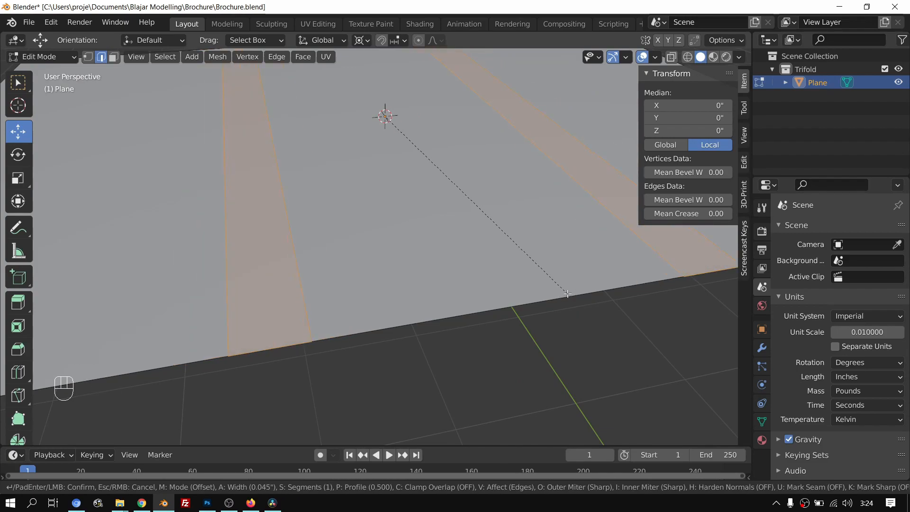
right_click(574, 304)
Step: Bevel both inner fold edges with a width of about 0.0046 inches and 2 segments
scroll(531, 261, down, 3)
scroll(523, 244, up, 1)
key(ctrl+b)
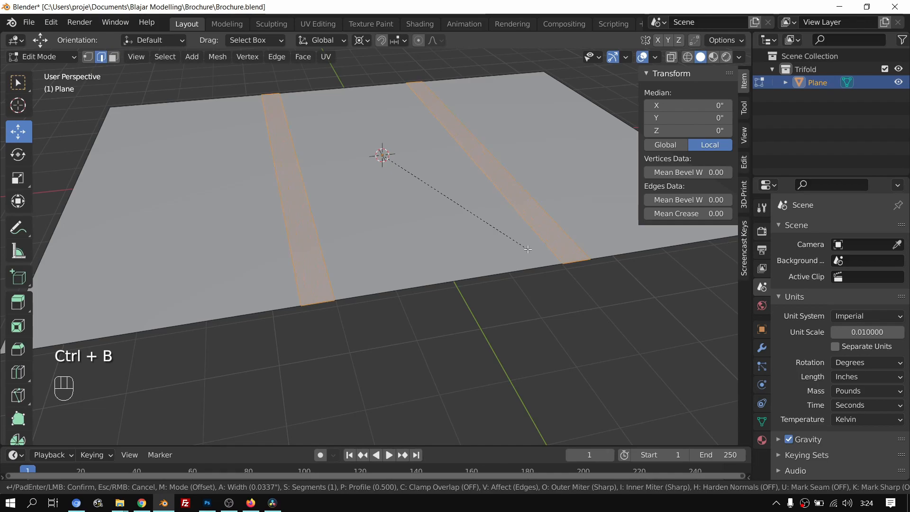
key(shift)
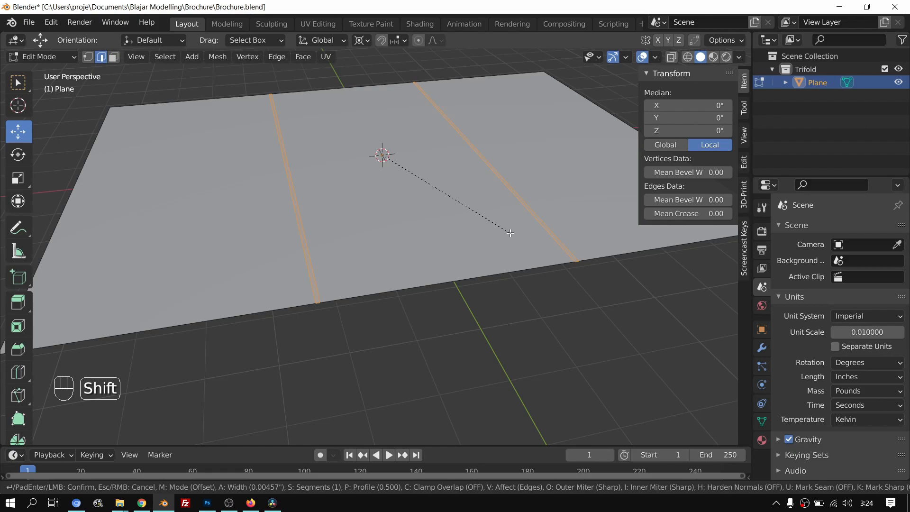
scroll(510, 234, up, 1)
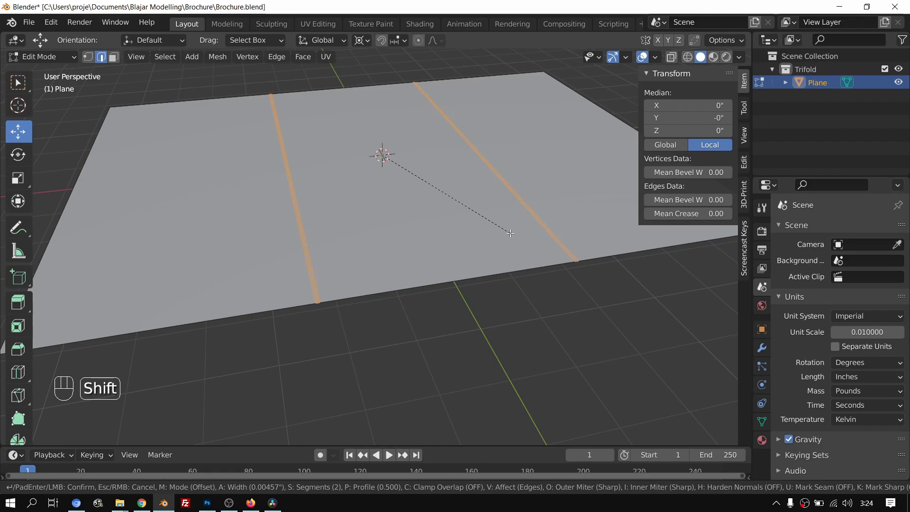
click(510, 234)
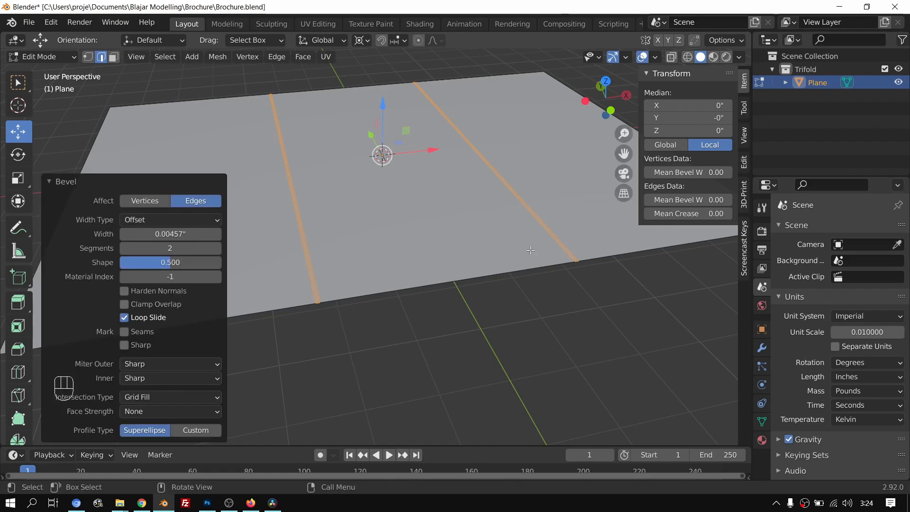
Step: Select the centre edge of each beveled fold and lower both slightly along Z, about 0.0074 inches
scroll(543, 275, up, 2)
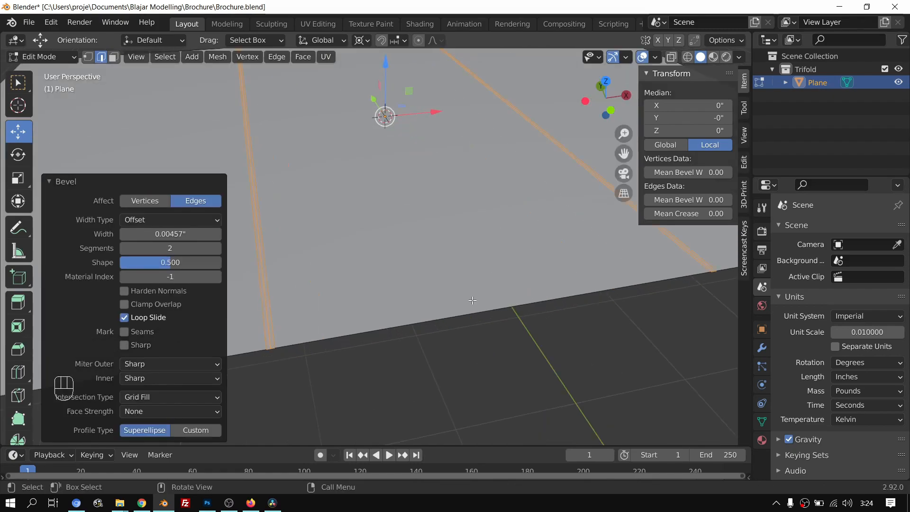
click(472, 300)
middle_drag(473, 301, 377, 288)
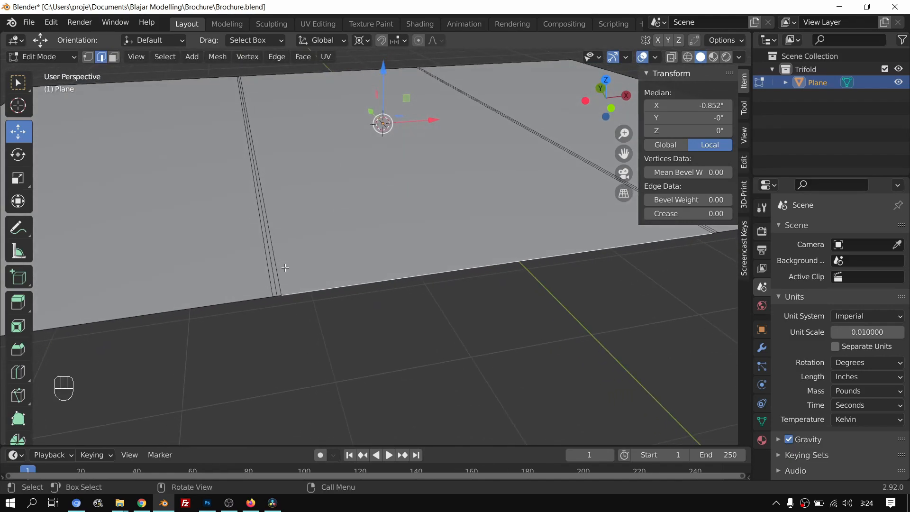
click(271, 263)
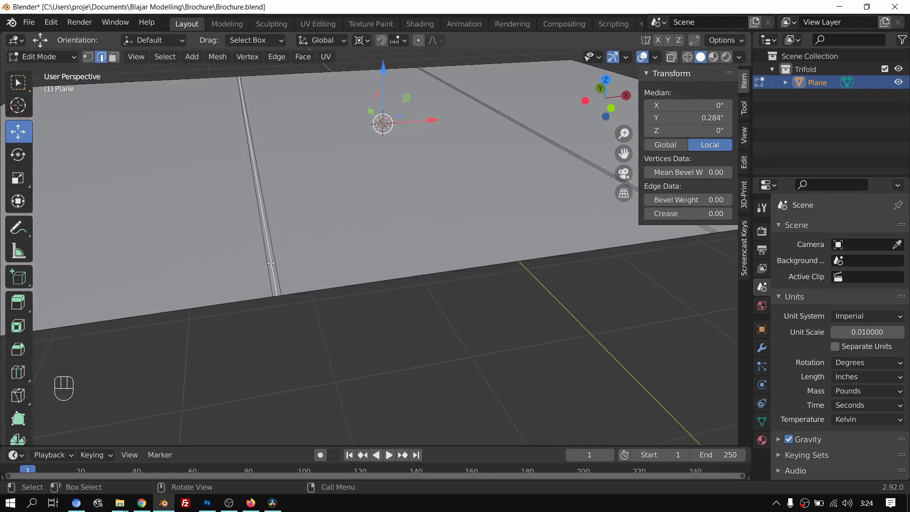
scroll(271, 263, down, 5)
middle_drag(271, 263, 419, 218)
shift+click(421, 268)
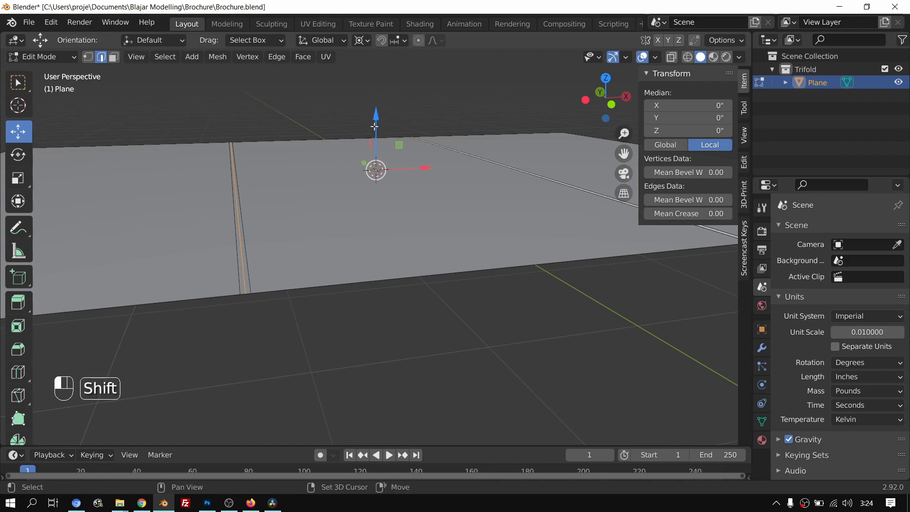
drag(375, 116, 377, 114)
Step: Examine the creased folds in Object Mode and Edit Mode from near and far
scroll(377, 123, down, 4)
middle_drag(377, 137, 386, 157)
scroll(353, 204, up, 1)
key(Tab)
scroll(383, 173, up, 3)
key(Tab)
key(Tab)
scroll(381, 189, down, 3)
scroll(392, 186, up, 3)
key(Tab)
key(Tab)
scroll(419, 189, down, 3)
scroll(418, 197, up, 2)
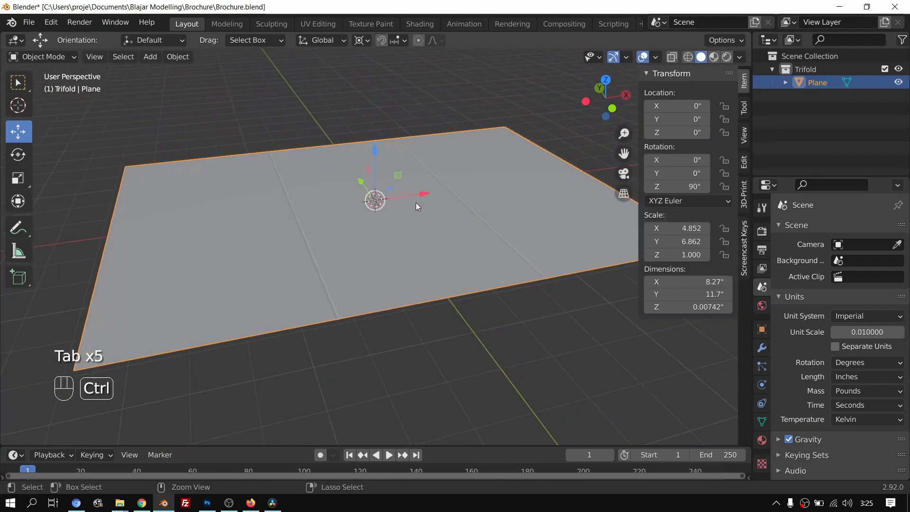
Step: Undo the lowering of the centre edges and the bevel, back to the two selected plain fold edges
key(ctrl+z)
key(ctrl+z)
key(ctrl+z)
key(ctrl+z)
key(ctrl+z)
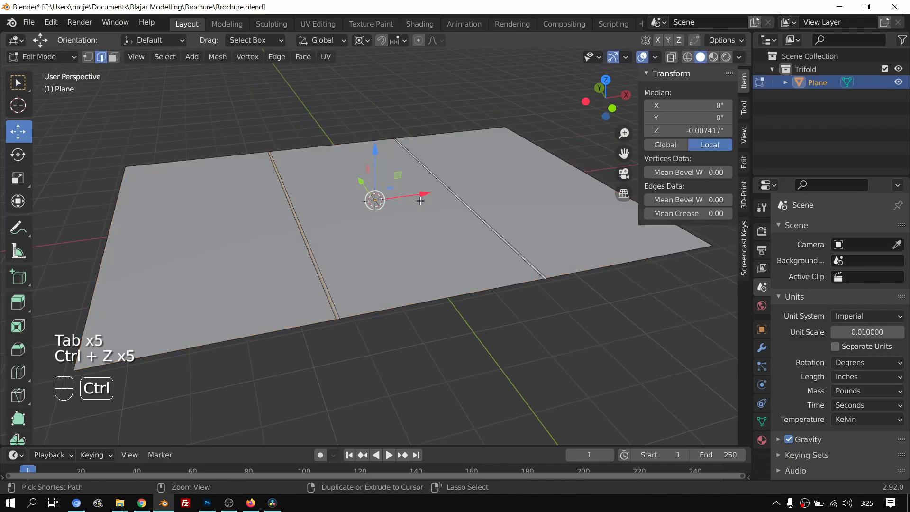
key(ctrl+z)
key(ctrl+z)
key(ctrl+z)
key(ctrl+z)
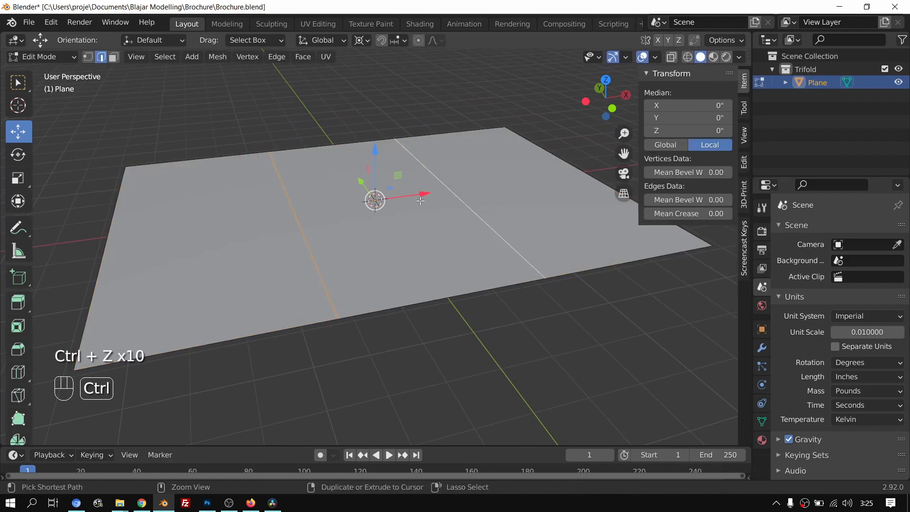
Step: Bevel both inner fold edges with a width of about 0.003 inches and 2 segments
scroll(420, 202, up, 2)
shift+scroll(432, 209, down, 4)
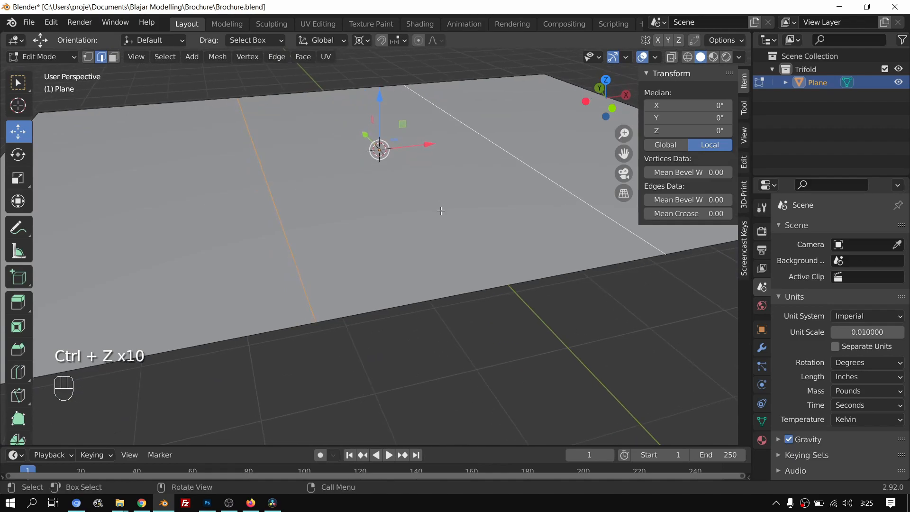
key(ctrl+b)
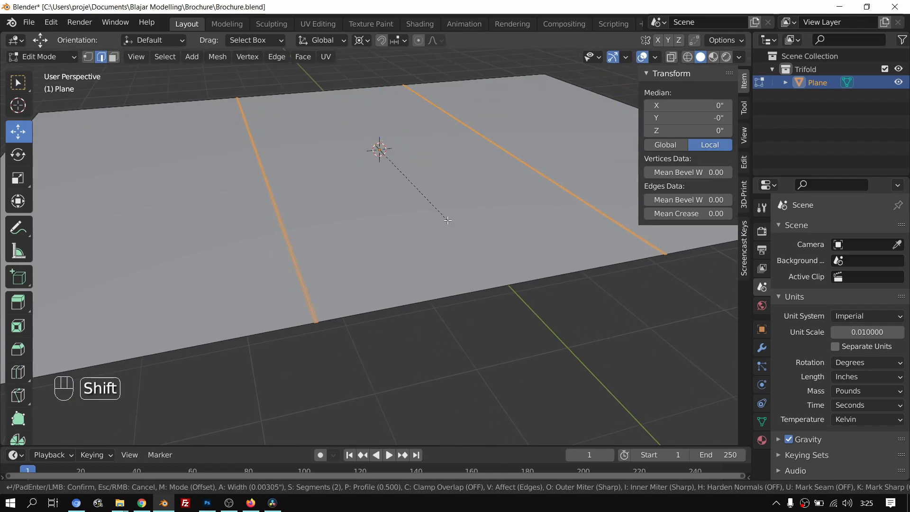
click(448, 220)
Step: Lower the centre edges of both beveled folds about 0.006 inches along Z and return to Object Mode
scroll(337, 284, up, 1)
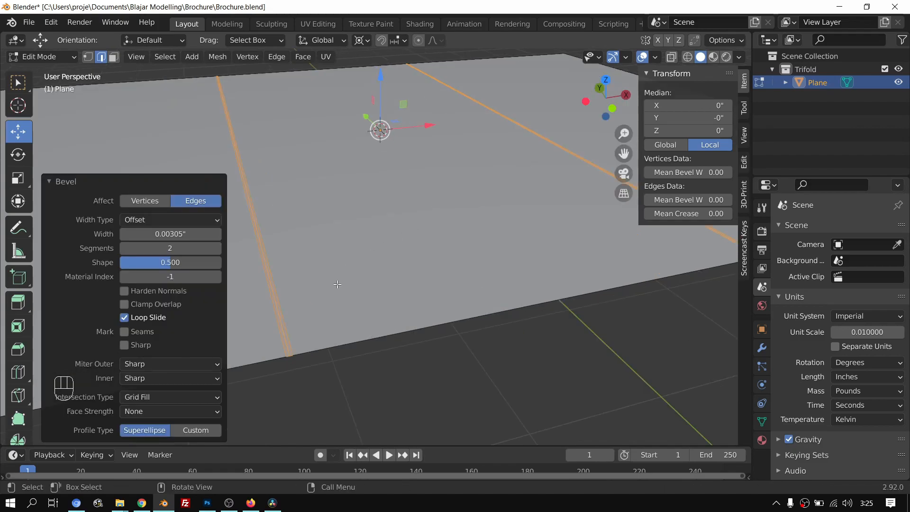
click(284, 324)
scroll(289, 323, down, 4)
middle_drag(453, 230, 404, 237)
scroll(488, 315, up, 4)
shift+click(497, 329)
scroll(498, 329, down, 2)
middle_drag(498, 329, 386, 91)
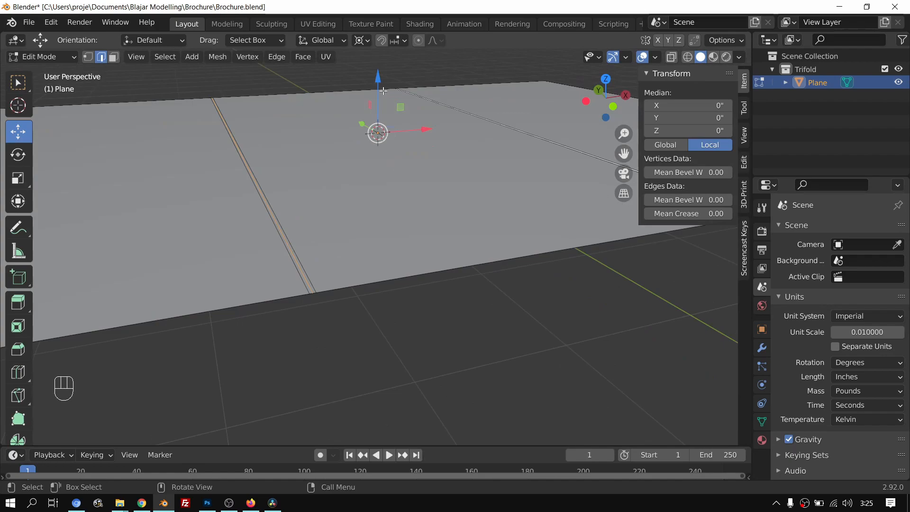
drag(378, 80, 380, 73)
key(Tab)
Step: Add a Subdivision Surface modifier to the plane
middle_drag(380, 73, 367, 235)
scroll(369, 209, up, 2)
scroll(383, 215, up, 3)
scroll(306, 257, down, 3)
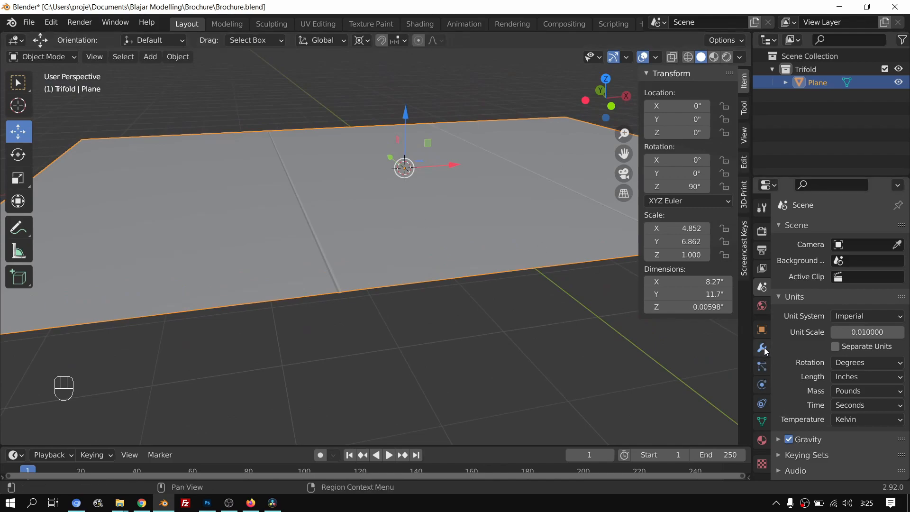
click(762, 329)
click(763, 307)
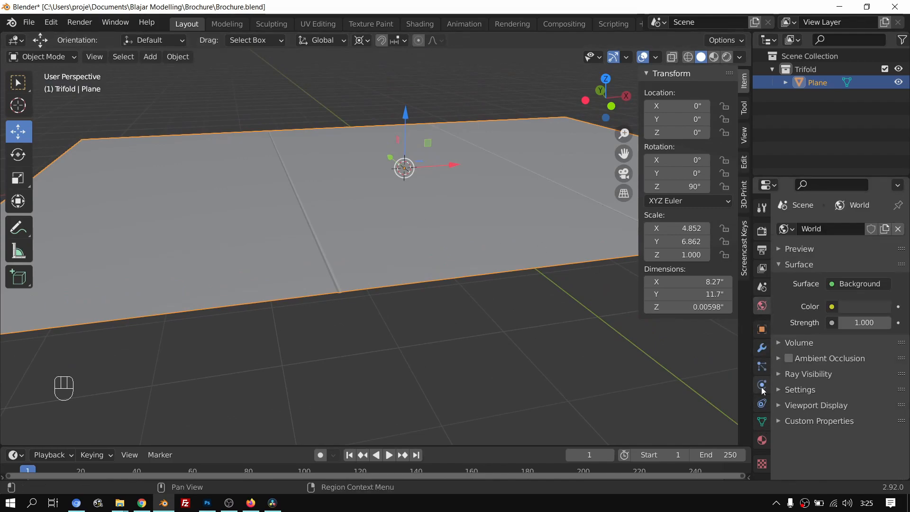
click(762, 348)
click(809, 227)
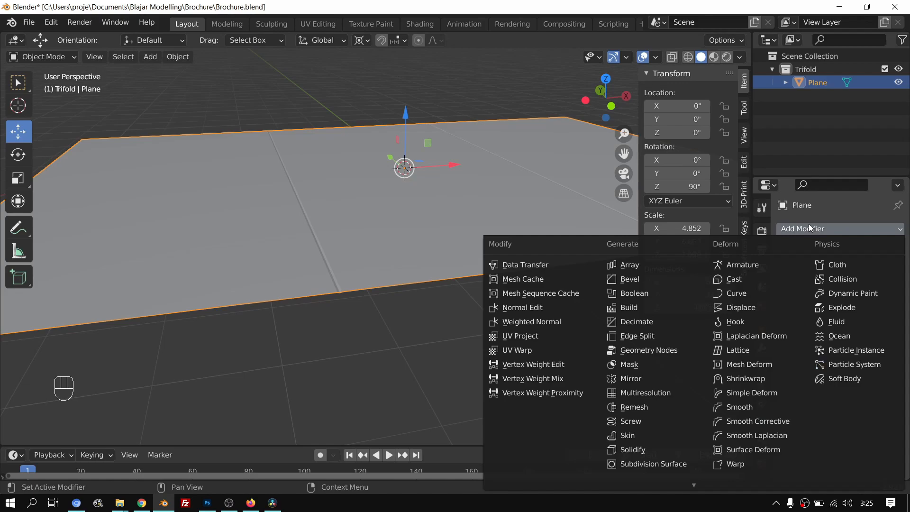
click(658, 462)
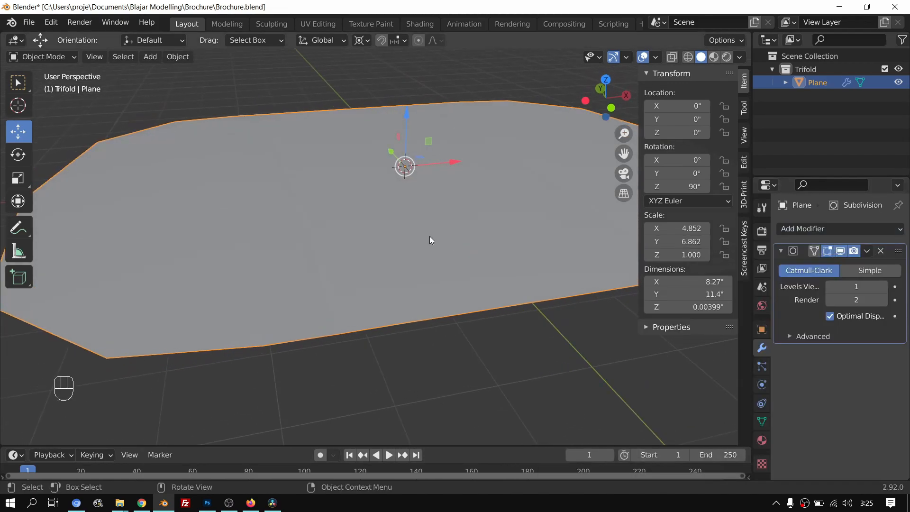
Step: Set the subdivision's viewport level to 2 and compare the plane's shape in Edit Mode and Object Mode
key(Tab)
scroll(431, 235, down, 2)
scroll(324, 311, up, 4)
key(Tab)
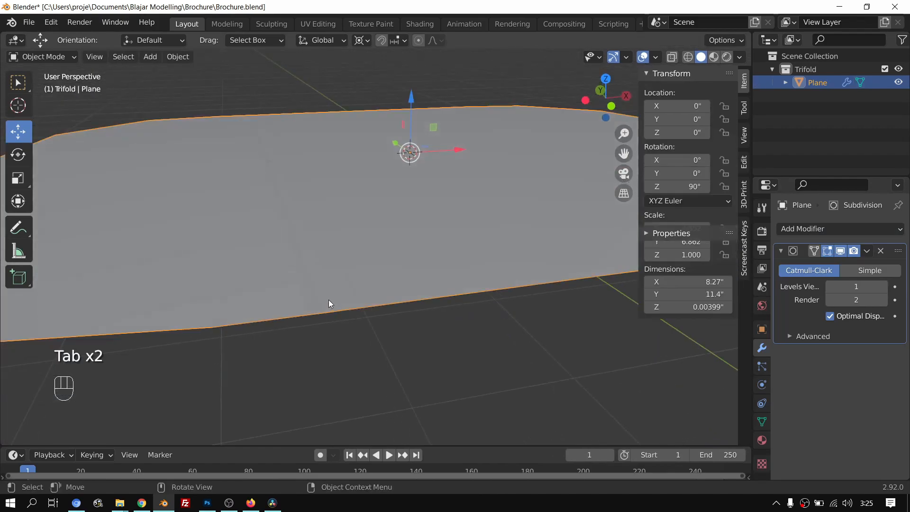
key(Tab)
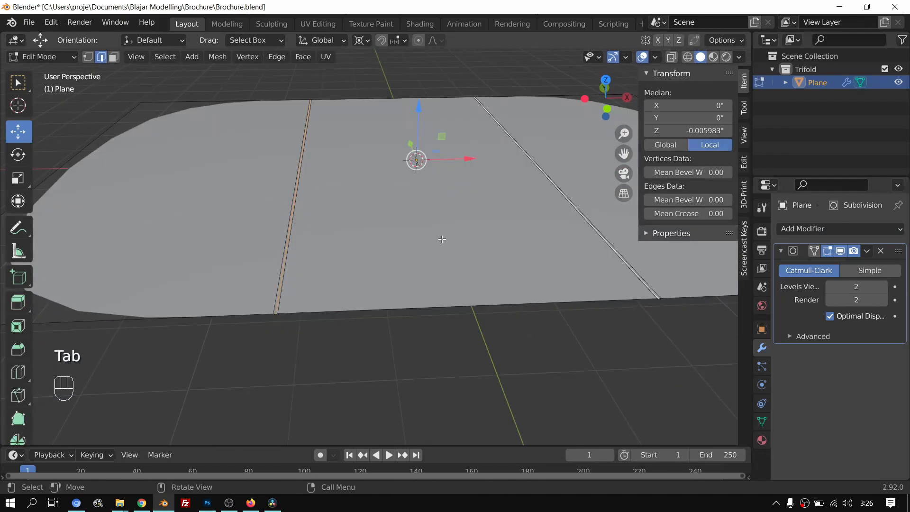
key(Tab)
key(Tab)
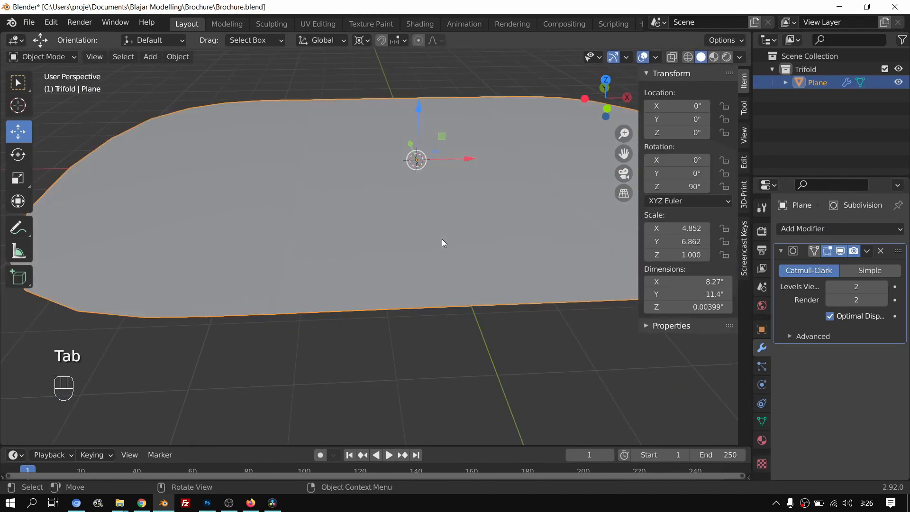
Step: Add a centred loop cut along the middle panel, raise it about 0.57 inches along Z, and inspect the curved surface
key(ctrl+r)
click(409, 105)
right_click(413, 114)
drag(419, 110, 421, 78)
middle_drag(468, 273, 531, 200)
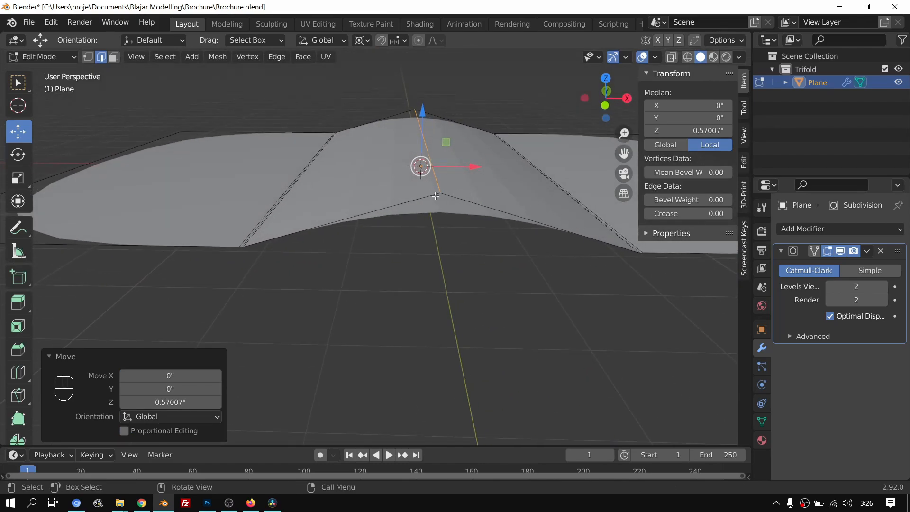
middle_drag(450, 199, 480, 223)
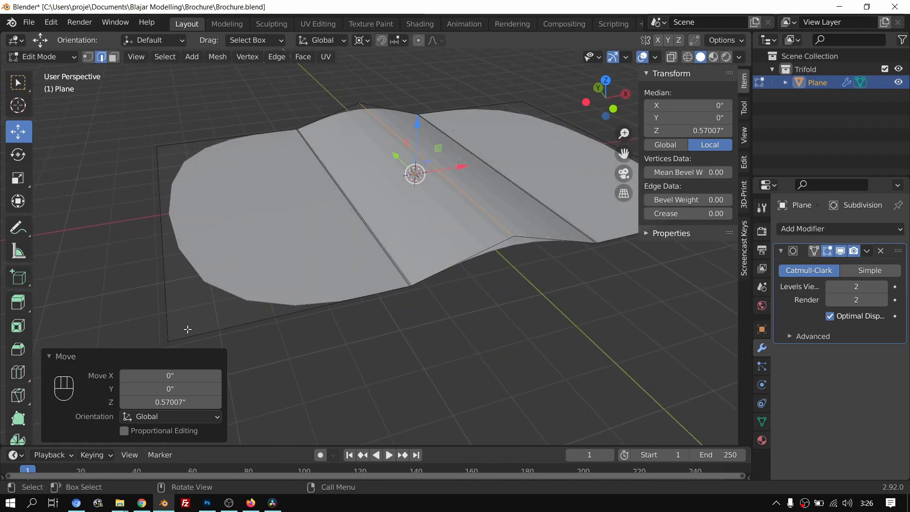
shift+middle_drag(216, 315, 245, 260)
middle_drag(280, 289, 327, 271)
middle_drag(390, 223, 310, 311)
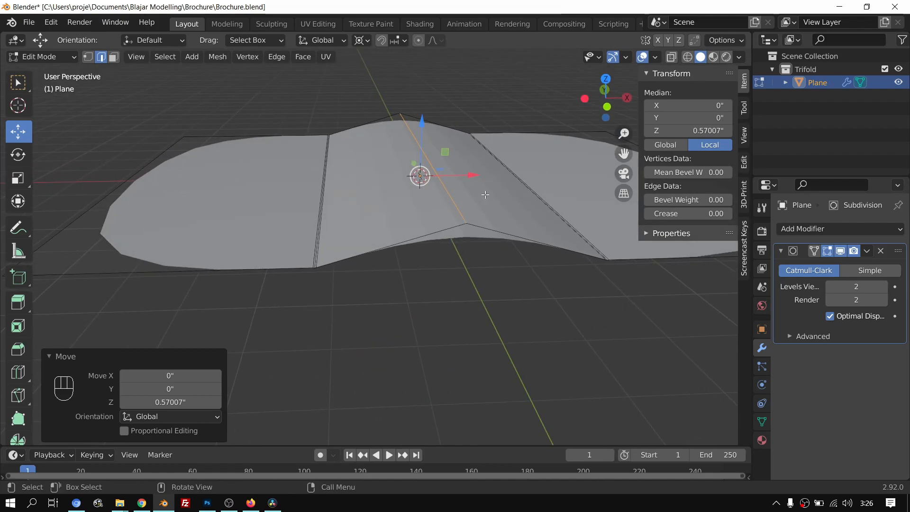
Step: Undo the raised edge and the loop cut in the middle panel
key(ctrl+z)
key(ctrl+z)
middle_drag(389, 158, 400, 161)
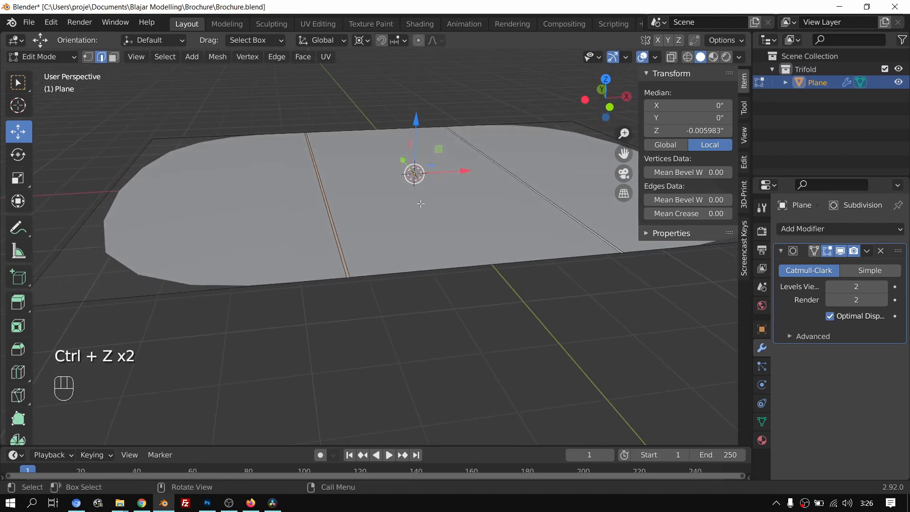
Step: Try an edge crease of 1.00 on all edges of the plane, and undo it
middle_drag(420, 204, 419, 205)
key(a)
key(a)
key(a)
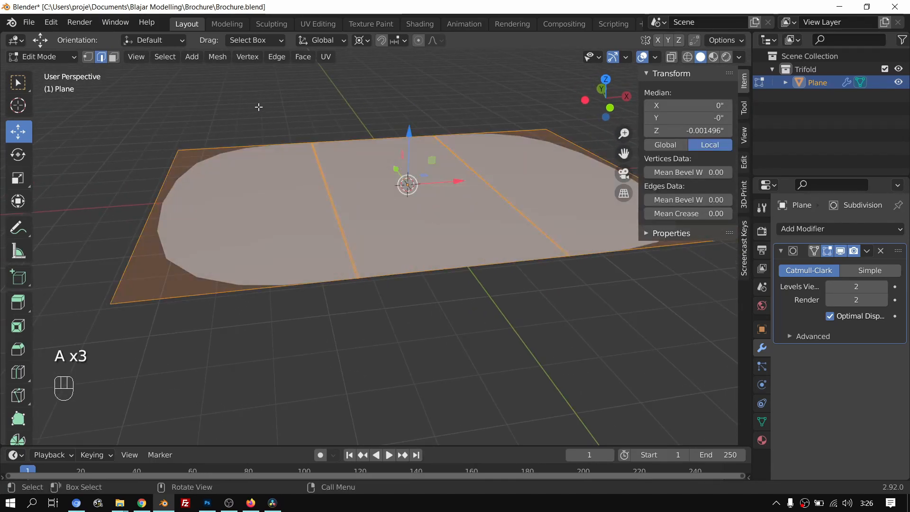
key(shift+e)
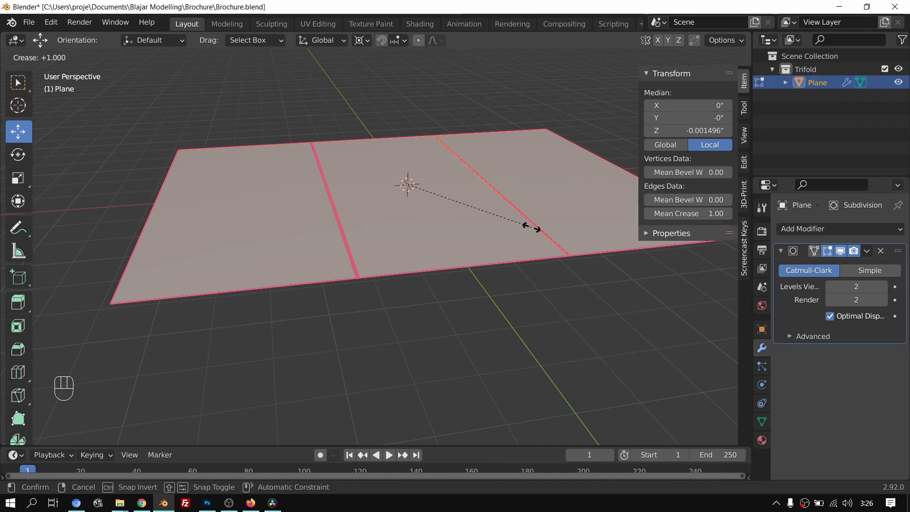
click(532, 229)
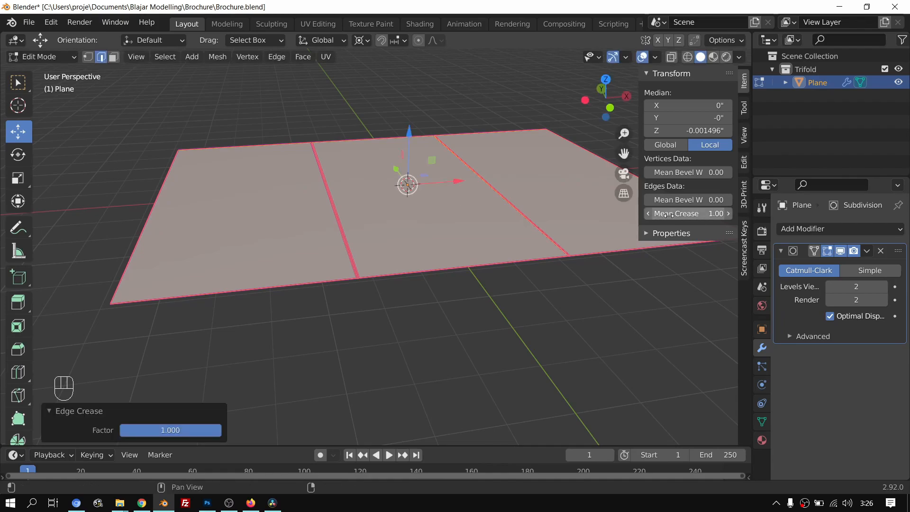
click(698, 215)
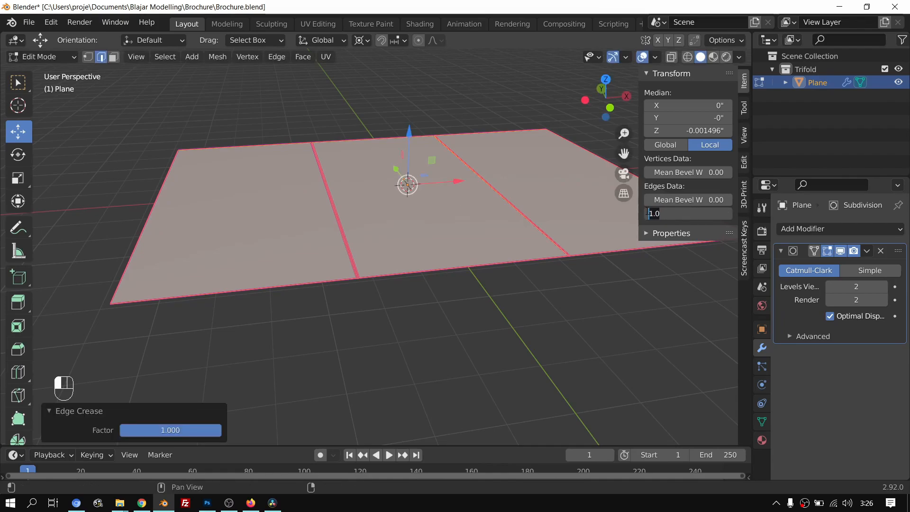
key(ctrl+z)
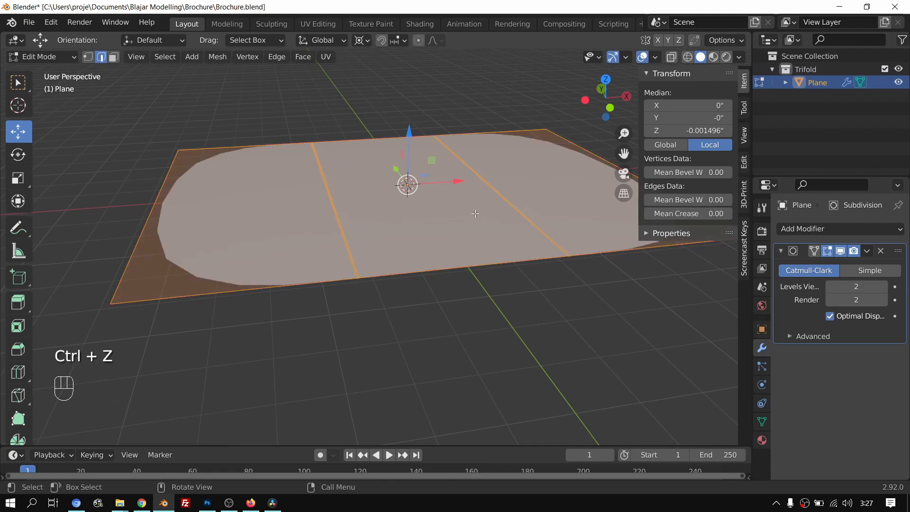
Step: Clear the selection and reselect the plane's entire mesh in Edit Mode
scroll(489, 213, down, 2)
key(a)
click(485, 157)
click(480, 152)
middle_drag(472, 146, 481, 158)
key(a)
key(a)
key(a)
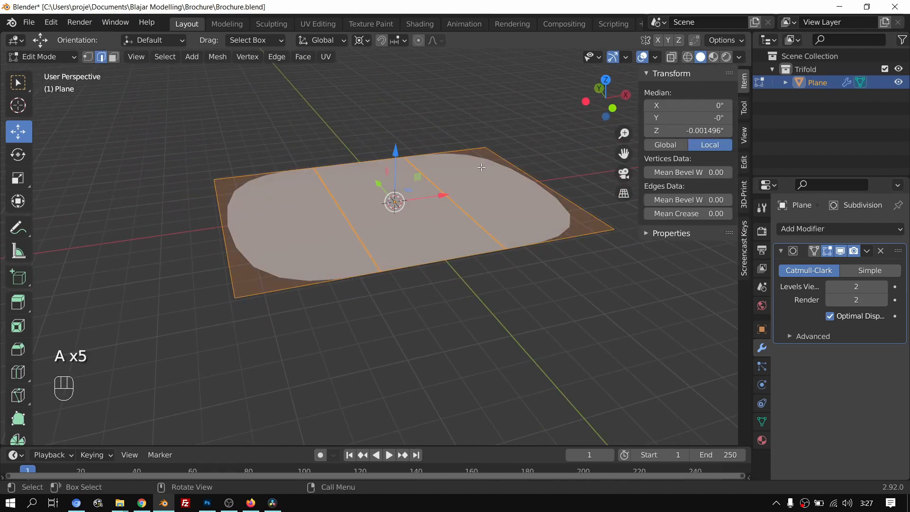
scroll(522, 209, up, 1)
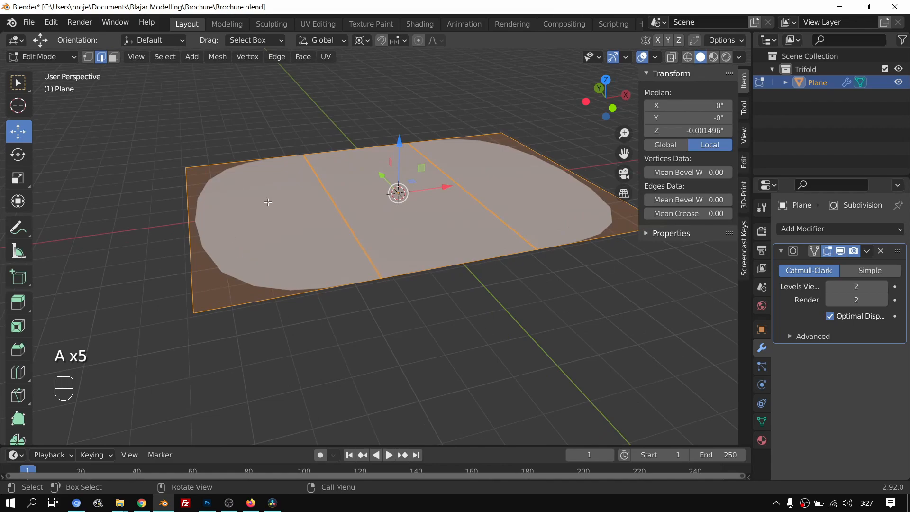
Step: Select all of the plane's edges and set their mean crease to 0.90
right_click(317, 110)
scroll(446, 116, down, 1)
click(296, 166)
key(b)
drag(180, 120, 655, 339)
scroll(546, 267, up, 3)
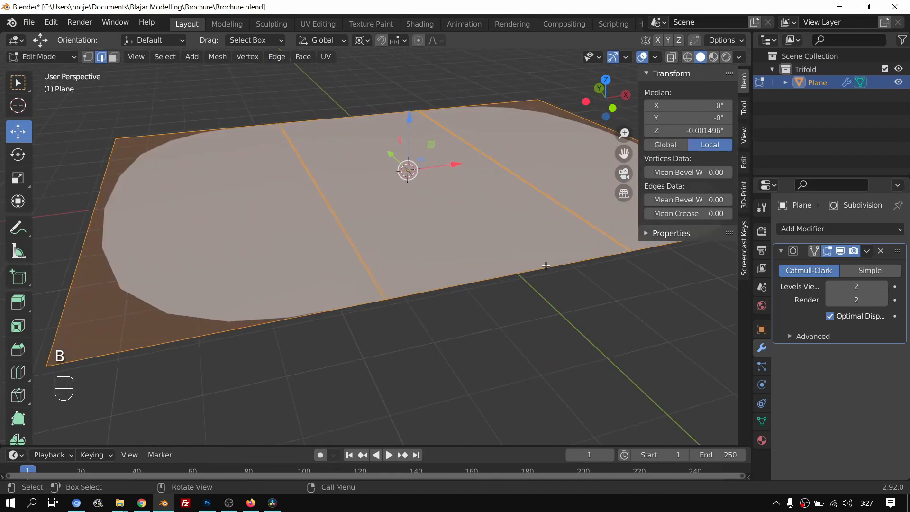
scroll(539, 222, down, 1)
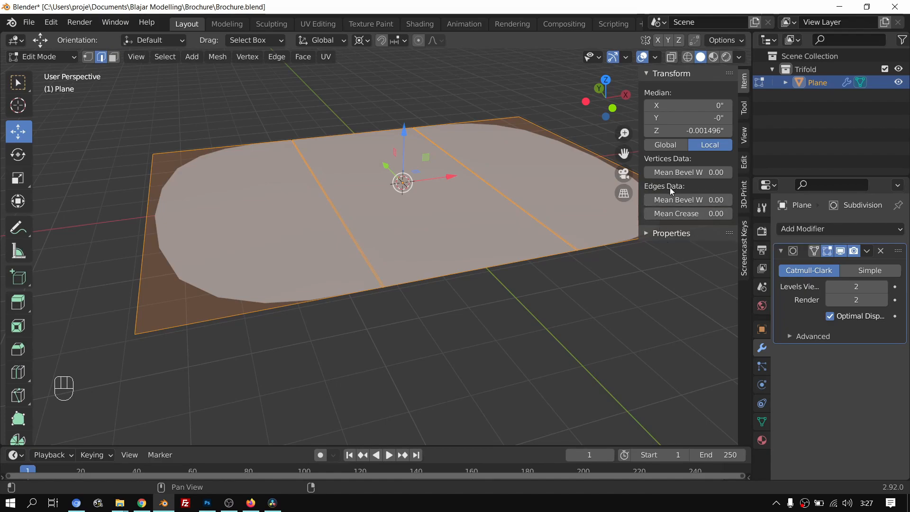
click(679, 214)
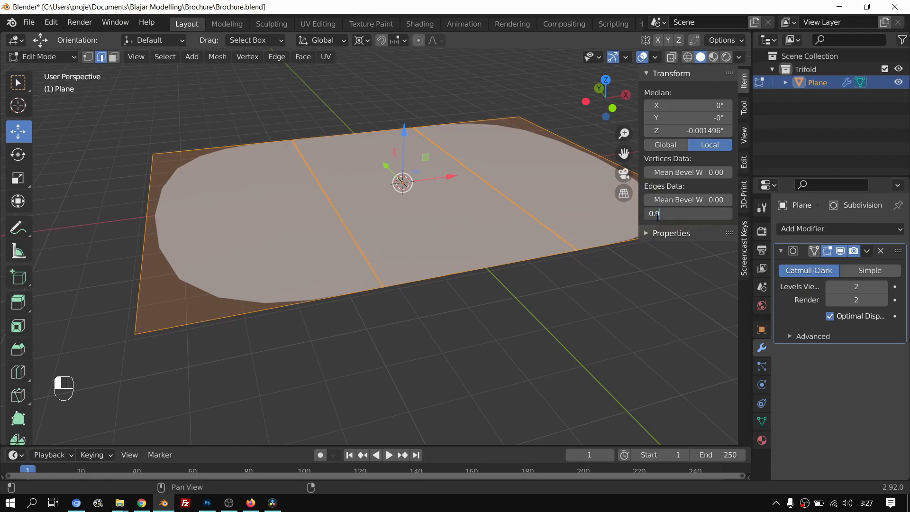
key(Return)
Step: Return the plane to Object Mode and apply Shade Smooth
scroll(488, 230, up, 2)
key(Tab)
middle_drag(487, 230, 601, 284)
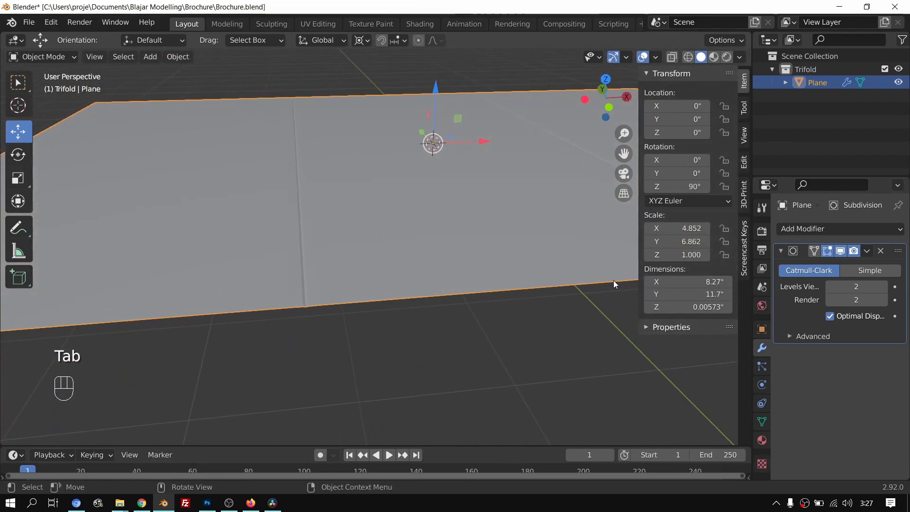
right_click(380, 224)
click(331, 223)
mouse_move(374, 218)
middle_down()
mouse_move(380, 277)
mouse_move(374, 209)
mouse_move(382, 215)
middle_up()
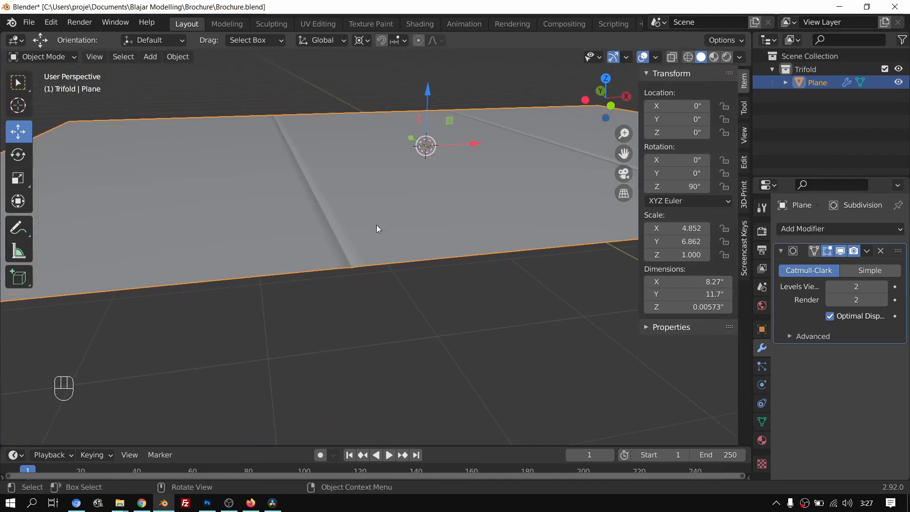
Step: Set both the viewport and render levels of the Subdivision modifier to 3
click(885, 287)
middle_drag(539, 216, 488, 234)
key(Tab)
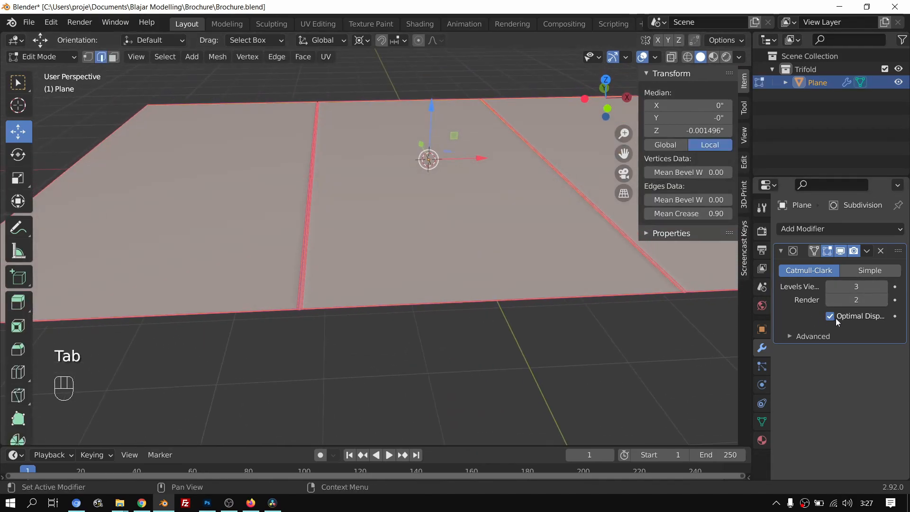
drag(753, 290, 694, 290)
click(884, 299)
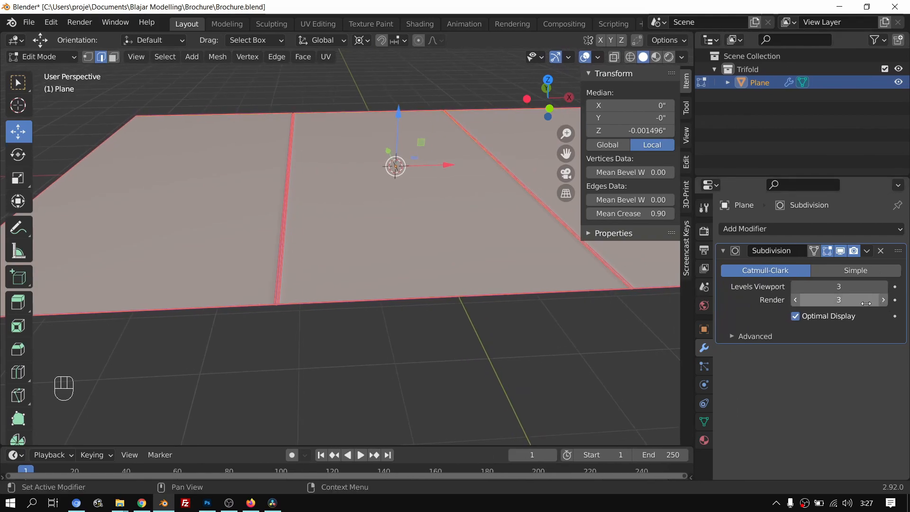
drag(836, 287, 839, 286)
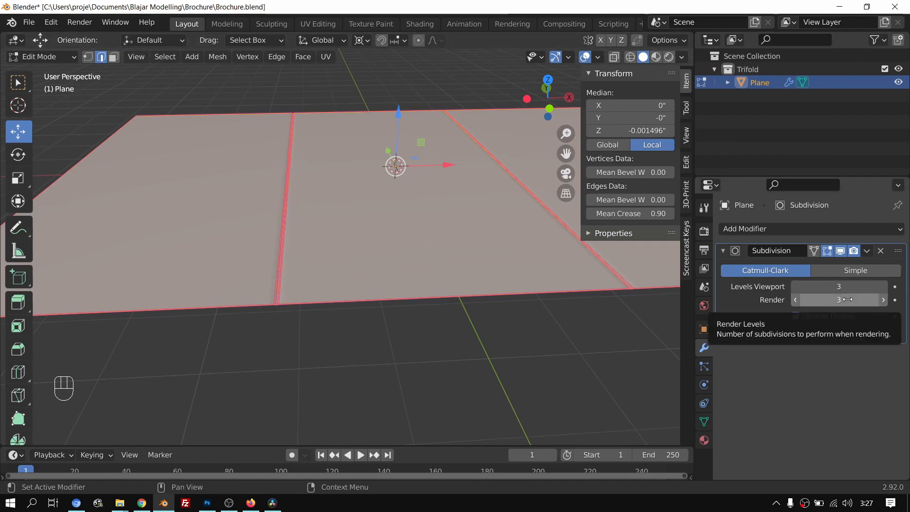
Step: Examine the plane's corners and creased folds, comparing Edit Mode with Object Mode
middle_drag(607, 303, 366, 298)
key(Tab)
key(Tab)
scroll(403, 265, up, 2)
key(Tab)
middle_drag(356, 312, 407, 268)
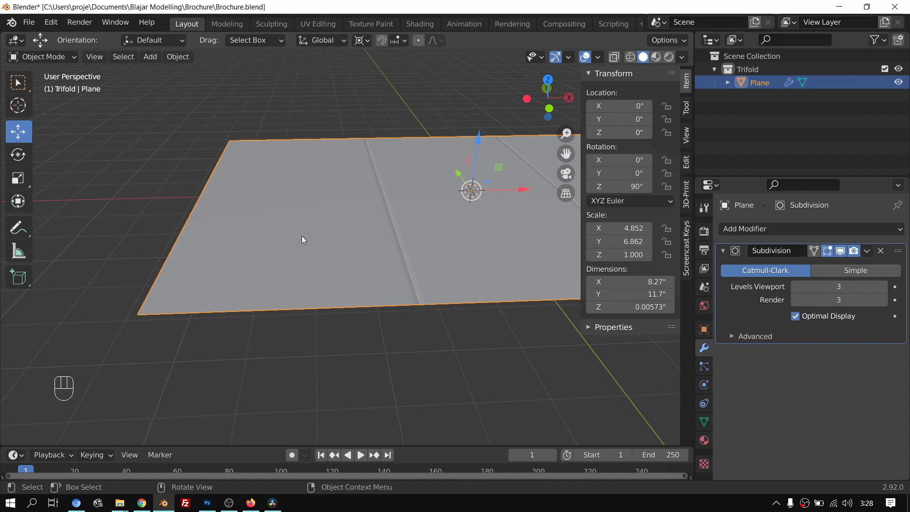
shift+middle_drag(429, 246, 440, 222)
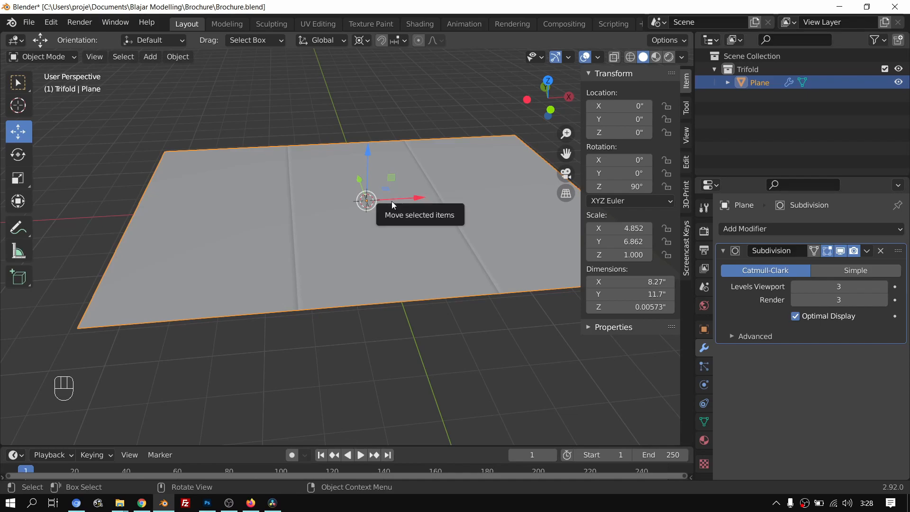
Step: Add one centred loop cut along the middle panel in Edit Mode, with a slide factor of 0
key(Tab)
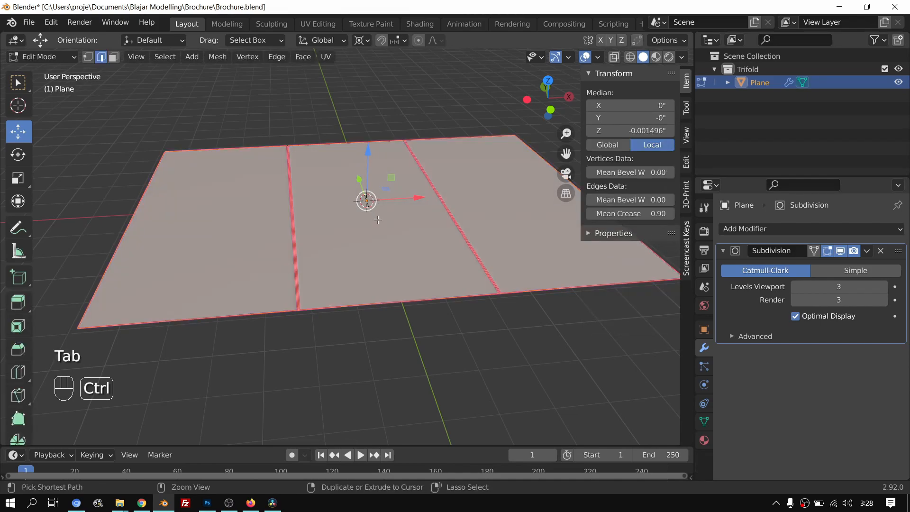
key(ctrl+r)
click(351, 150)
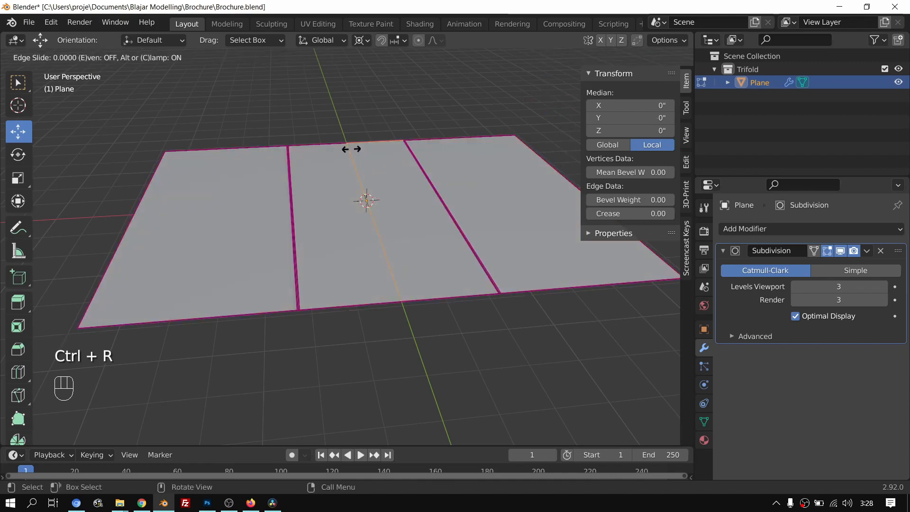
click(349, 146)
scroll(395, 247, up, 3)
middle_drag(395, 248, 422, 284)
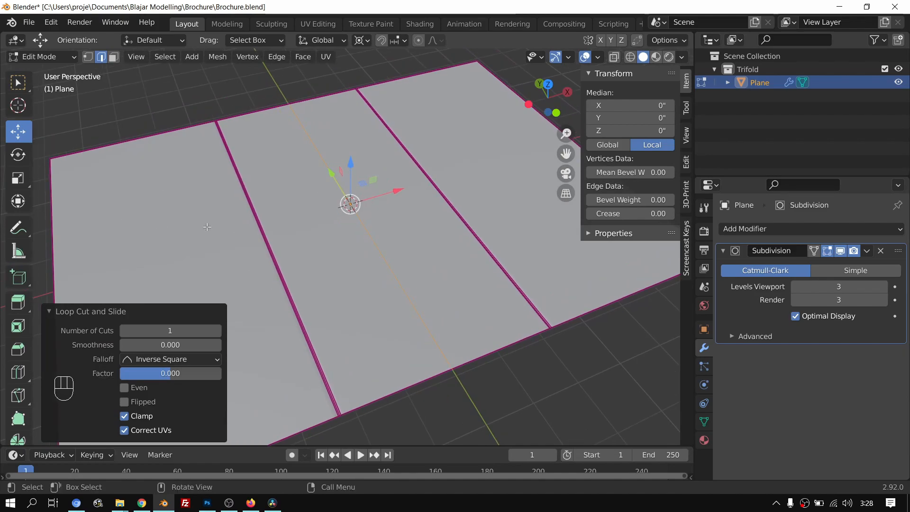
Step: Select the vertices on the positive X side of the centre loop cut and delete them, leaving half of the brochure
scroll(206, 232, down, 3)
middle_drag(206, 232, 200, 200)
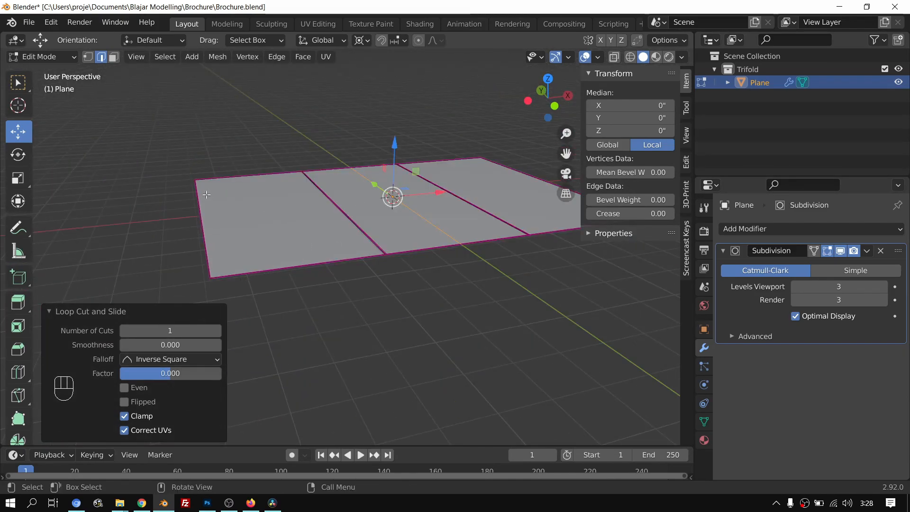
shift+middle_drag(191, 194, 272, 204)
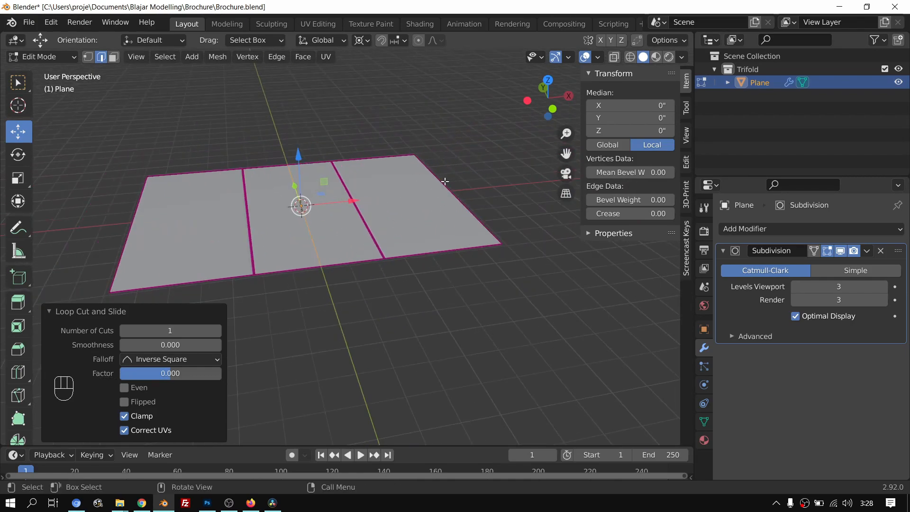
middle_drag(341, 166, 354, 181)
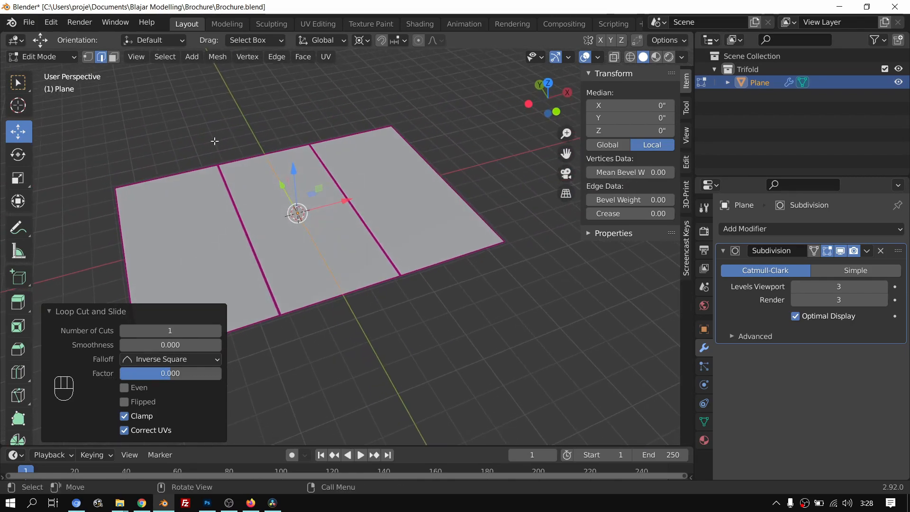
click(89, 57)
click(344, 129)
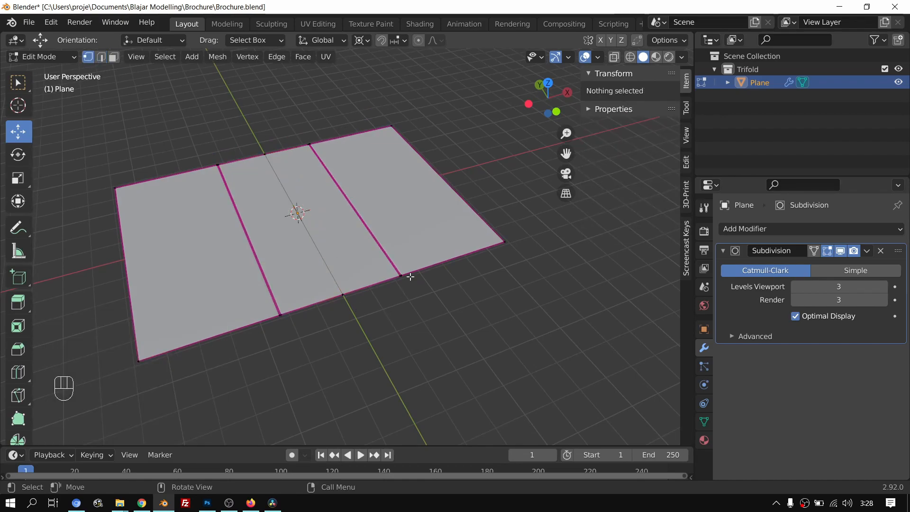
key(c)
mouse_move(336, 154)
mouse_down()
mouse_move(346, 121)
mouse_move(379, 126)
mouse_move(477, 203)
mouse_move(431, 274)
mouse_up()
right_click(427, 277)
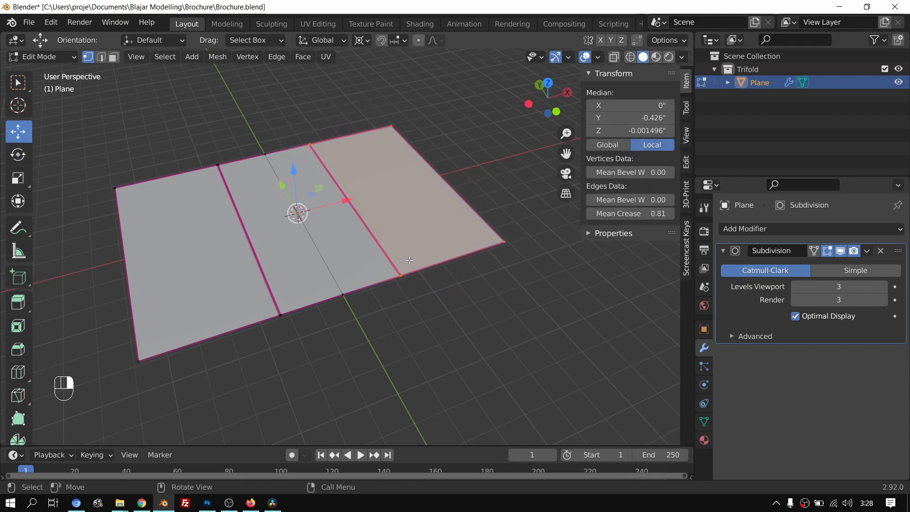
scroll(419, 281, up, 4)
scroll(483, 341, up, 2)
scroll(498, 342, down, 5)
middle_drag(504, 341, 476, 254)
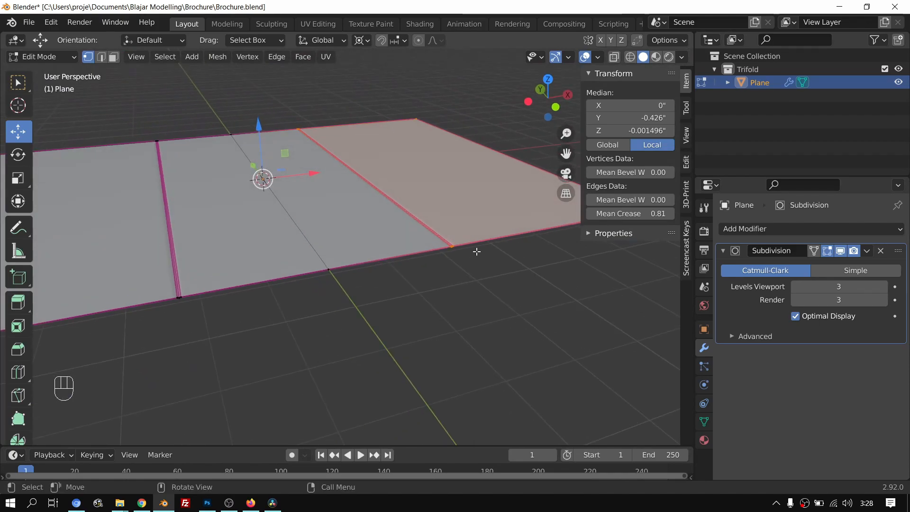
key(x)
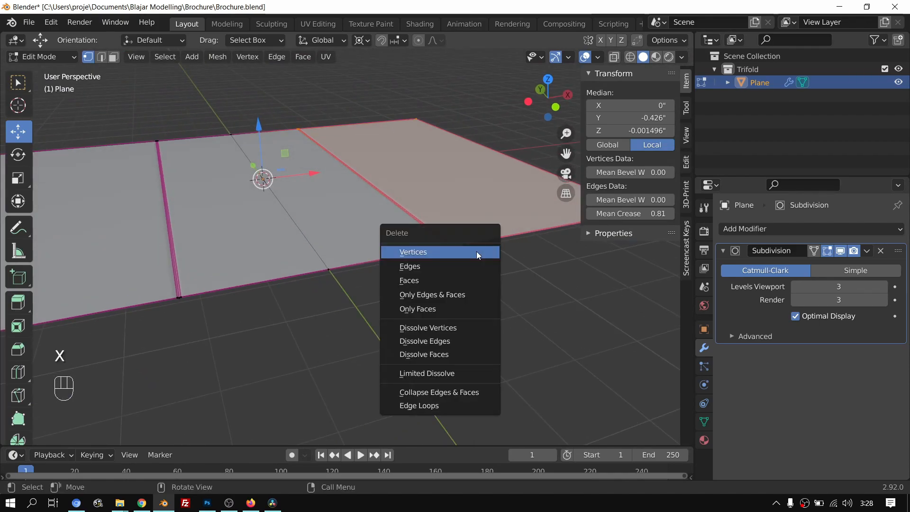
click(406, 252)
shift+middle_drag(408, 253, 448, 265)
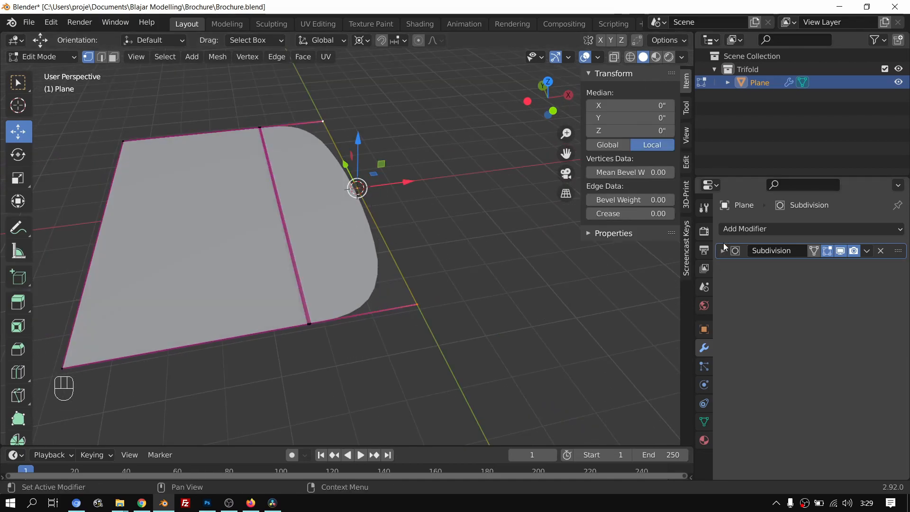
Step: Add a Mirror modifier to the half plane, with the Y axis enabled and the X axis disabled
click(735, 229)
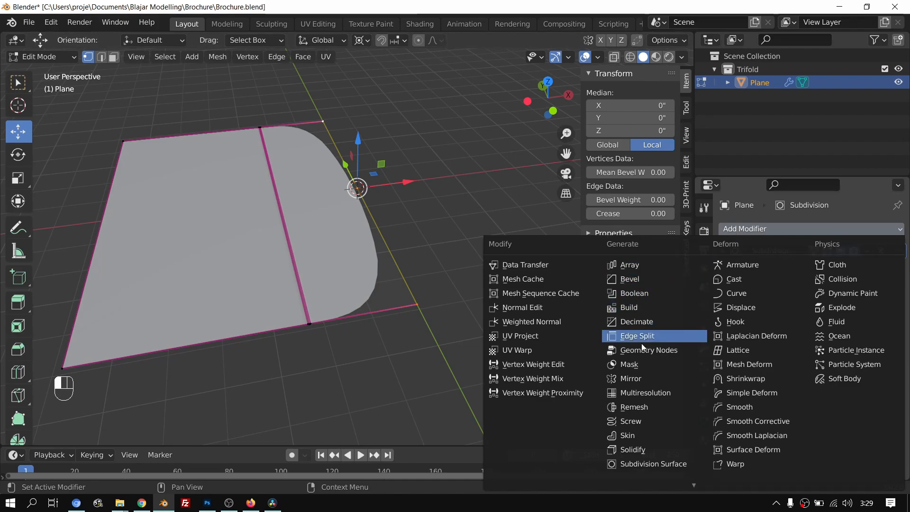
click(630, 379)
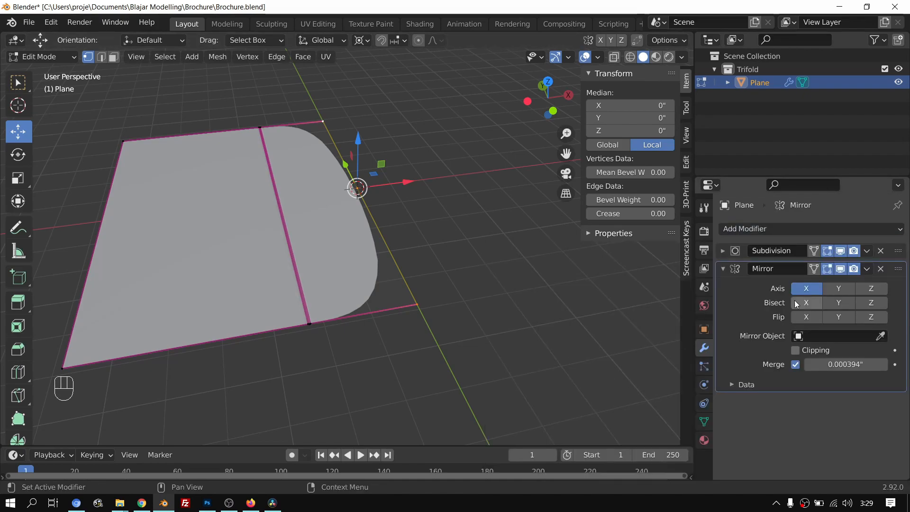
middle_drag(404, 356, 396, 363)
middle_drag(413, 257, 335, 236)
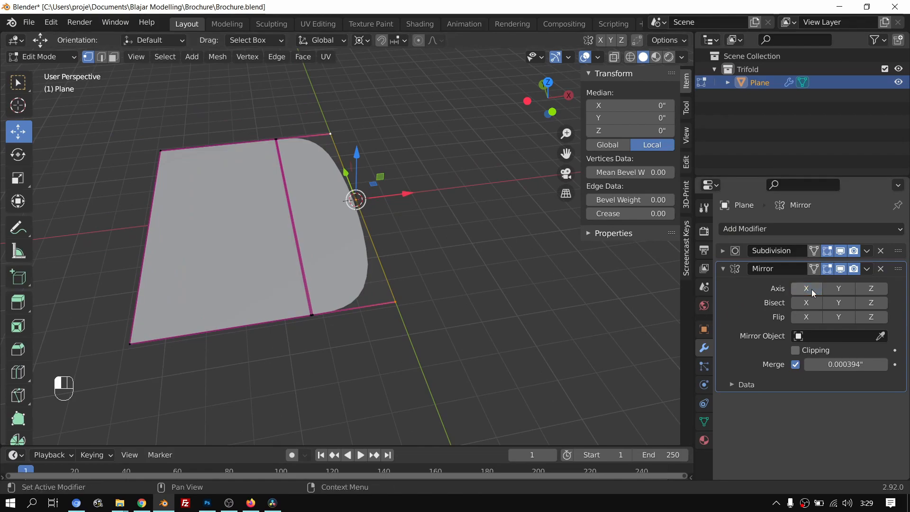
click(838, 290)
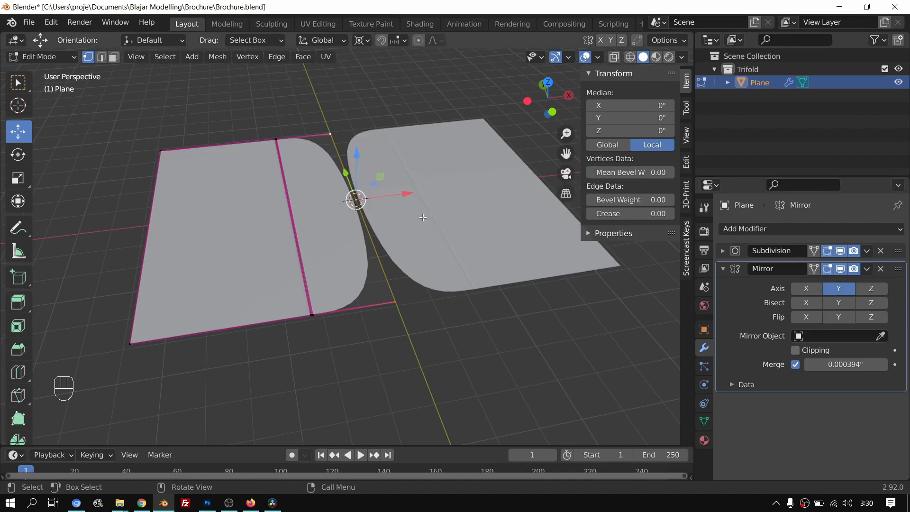
Step: Inspect the gap at the mirror centre and move the Mirror modifier above the Subdivision modifier in the stack
scroll(424, 217, up, 1)
key(Tab)
key(Tab)
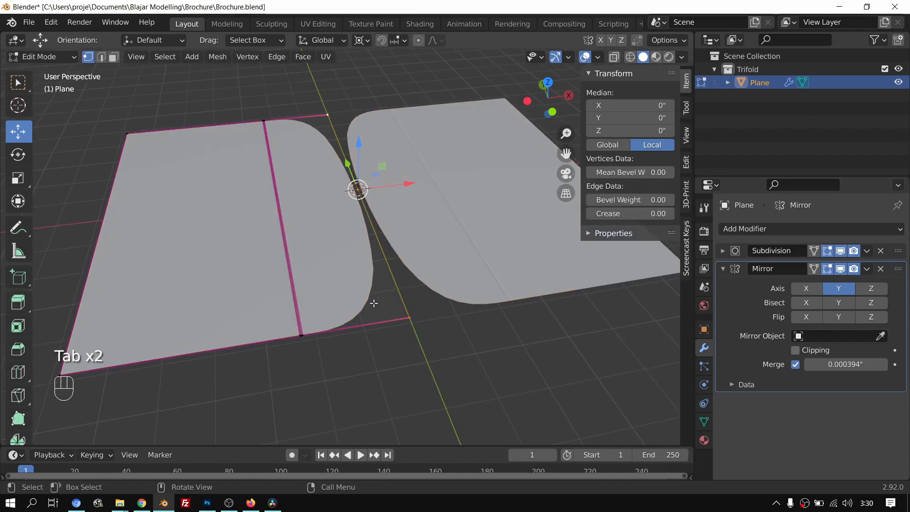
middle_drag(380, 225, 350, 229)
middle_drag(350, 311, 368, 312)
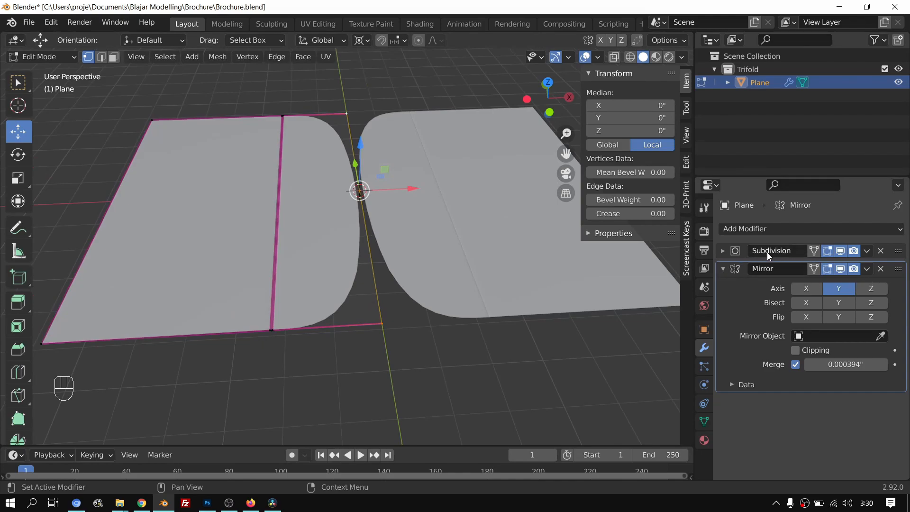
drag(897, 271, 900, 232)
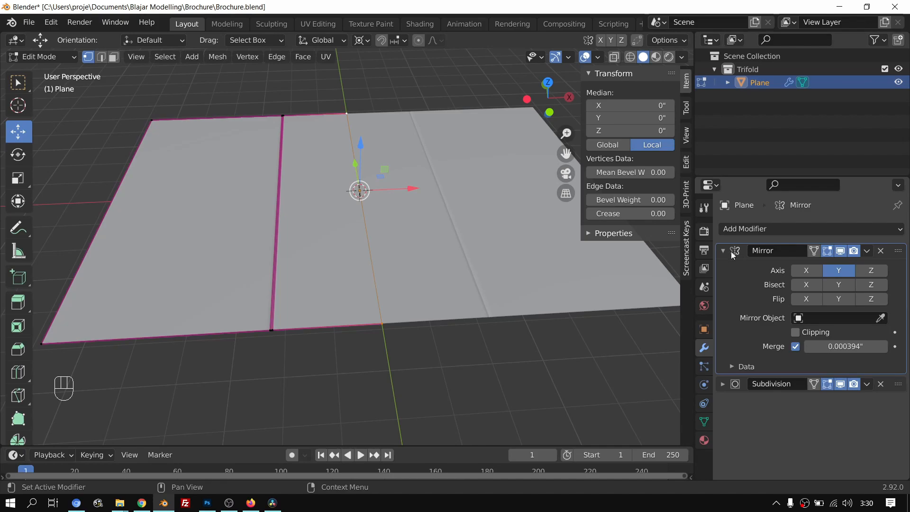
Step: Test the mirroring by moving the outer front corner vertex of the editable half, and cancel the move
key(Tab)
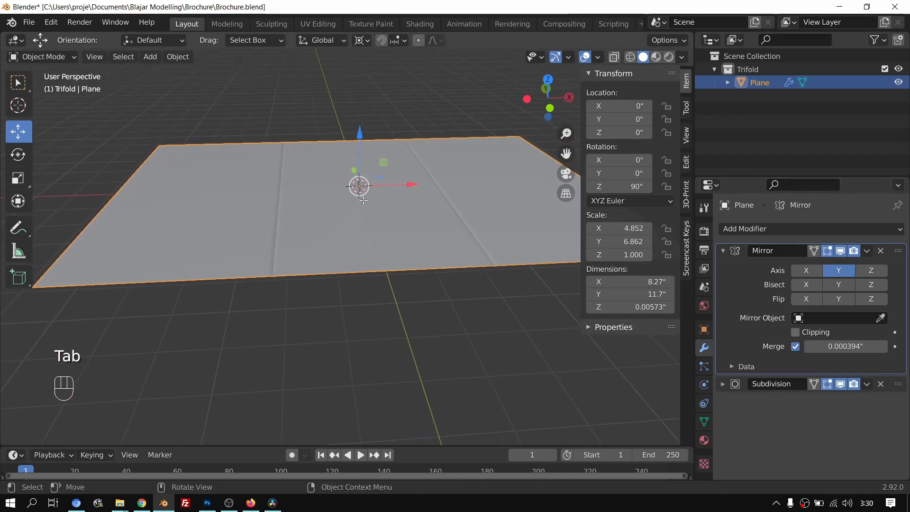
key(Tab)
shift+middle_drag(364, 201, 483, 202)
click(202, 290)
shift+middle_drag(390, 246, 304, 265)
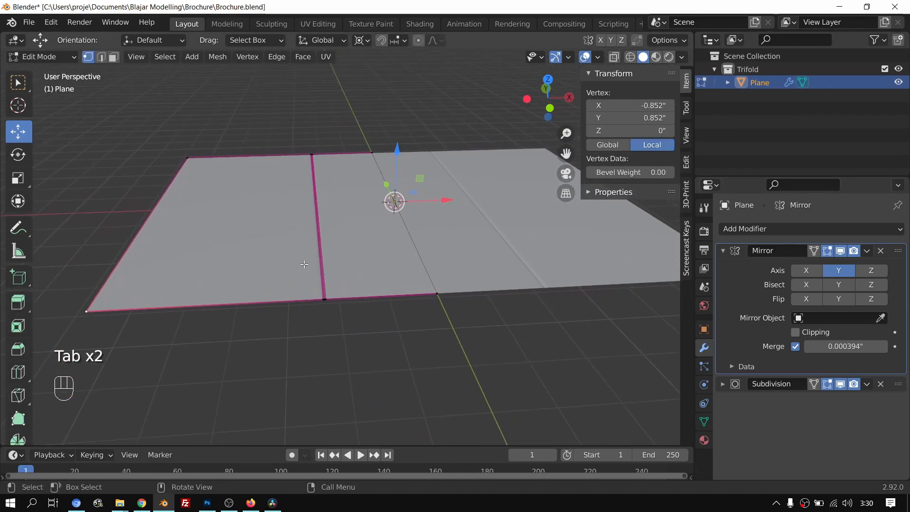
scroll(304, 264, down, 2)
middle_drag(332, 231, 346, 248)
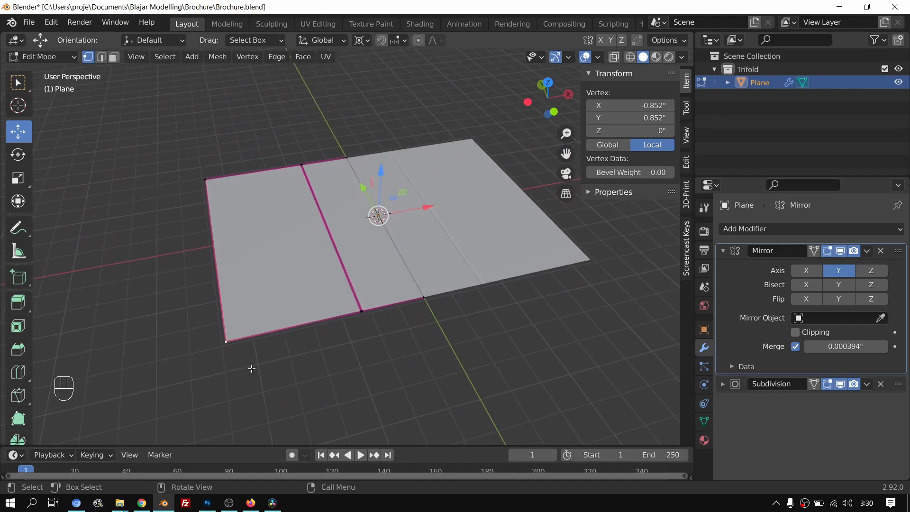
key(g)
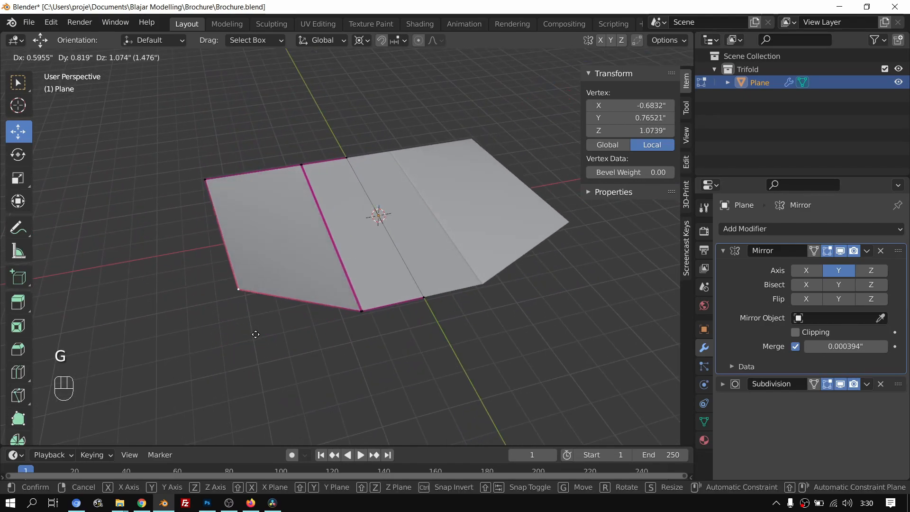
right_click(372, 276)
Step: Examine the mirrored brochure plane and its beveled fold from several angles, near and far
middle_drag(525, 274, 451, 275)
scroll(451, 274, up, 1)
scroll(411, 239, up, 2)
key(shift+c)
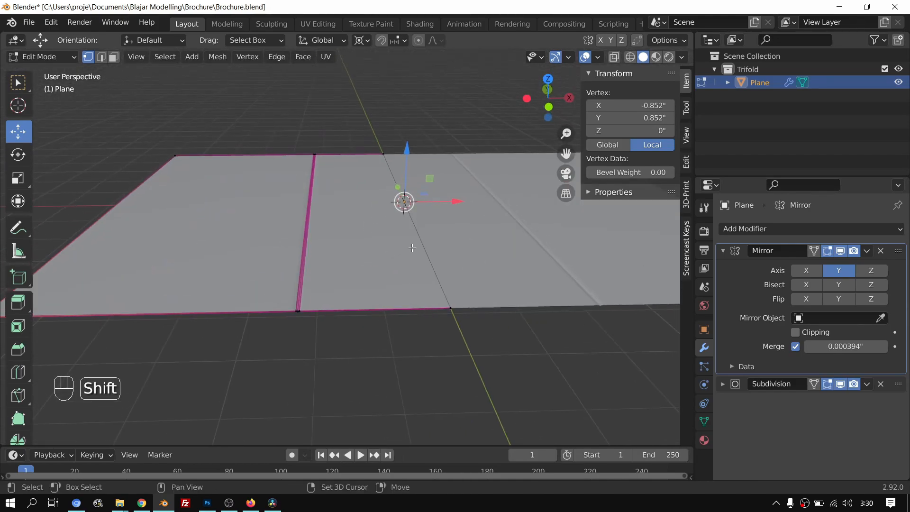
key(Tab)
key(Tab)
scroll(448, 249, down, 1)
middle_drag(447, 247, 392, 241)
scroll(441, 249, up, 2)
scroll(361, 251, up, 3)
scroll(338, 259, up, 4)
shift+middle_drag(303, 330, 432, 229)
scroll(416, 216, down, 2)
scroll(415, 216, down, 2)
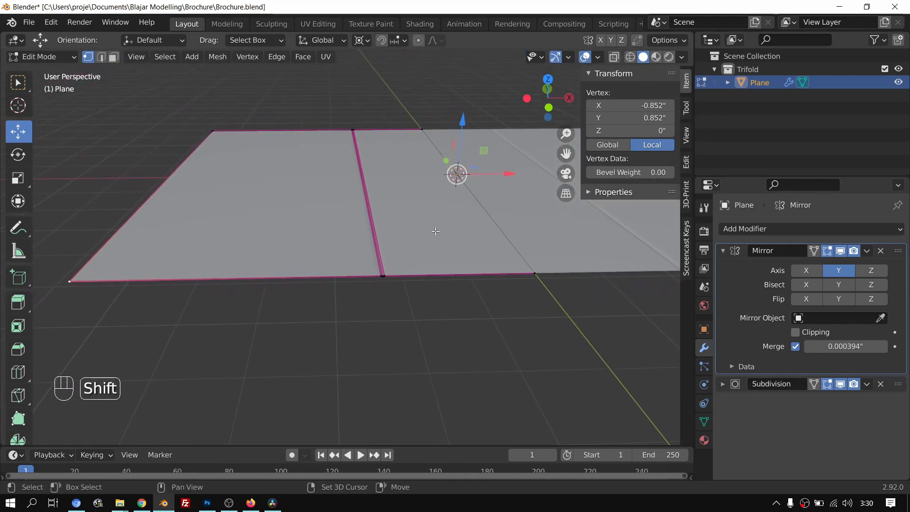
scroll(382, 240, up, 3)
scroll(391, 233, down, 4)
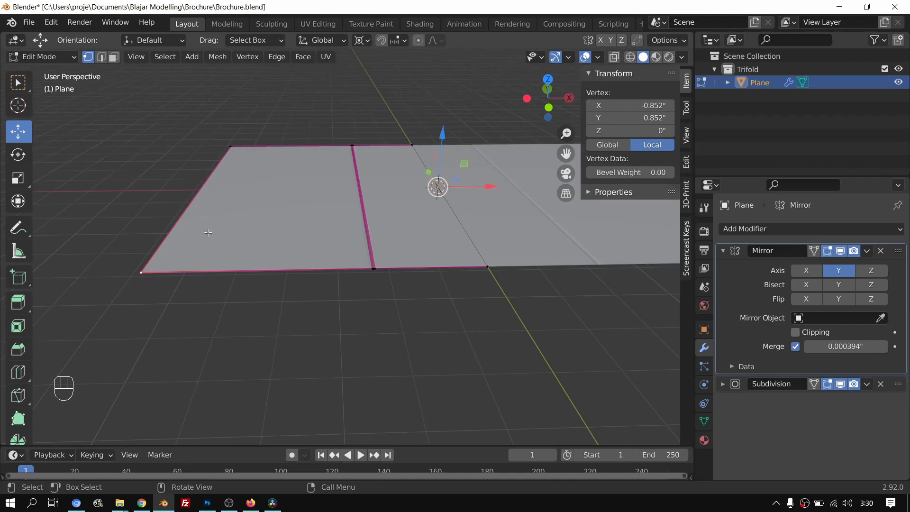
Step: Check the trifold reference photo in the browser, return to Blender and examine the beveled fold of the brochure plane
click(194, 209)
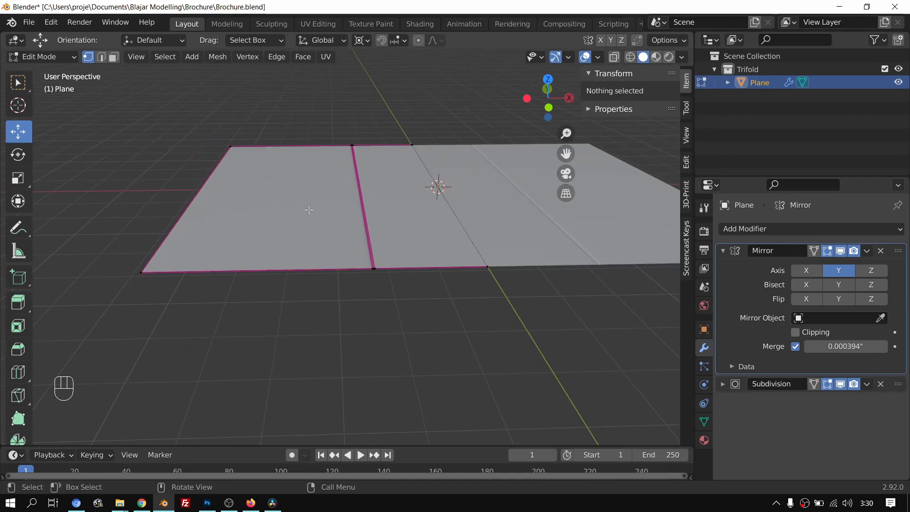
key(alt+Tab)
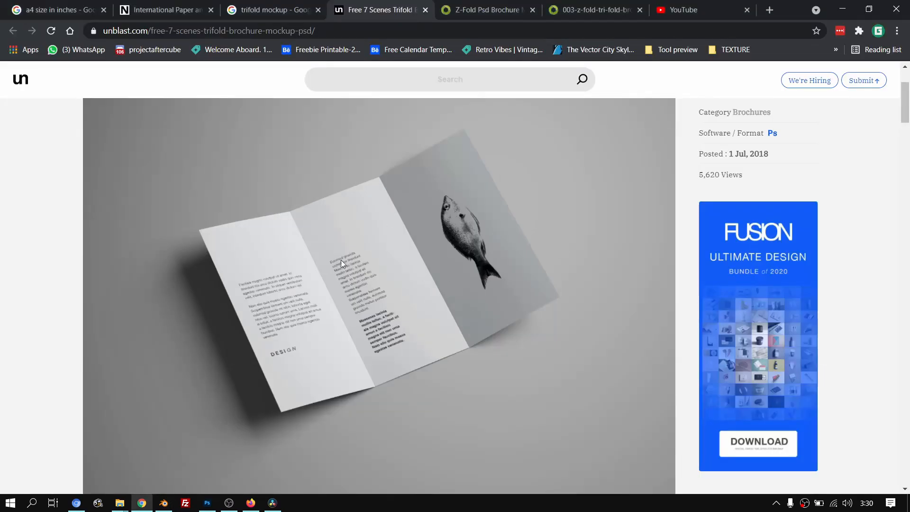
key(alt+Tab)
scroll(349, 238, up, 2)
scroll(400, 254, up, 1)
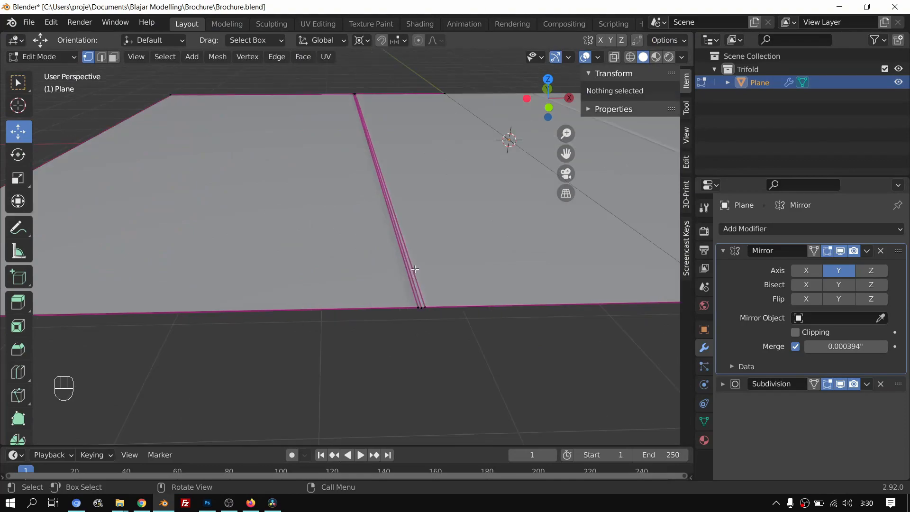
scroll(410, 266, up, 1)
shift+middle_drag(414, 266, 372, 278)
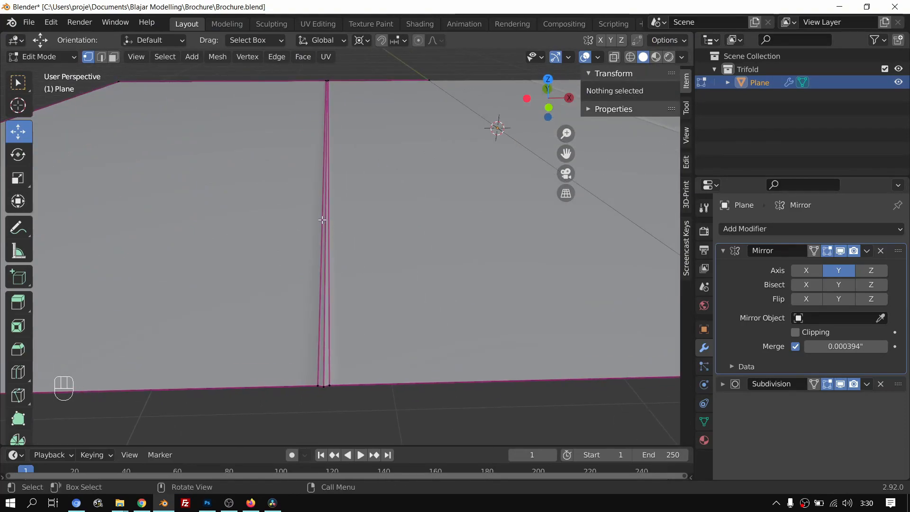
scroll(337, 217, down, 2)
click(100, 57)
click(88, 57)
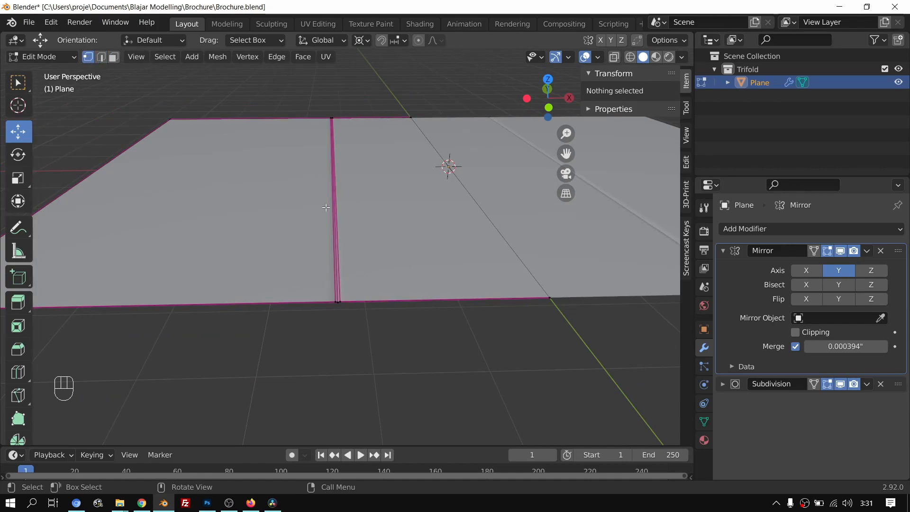
scroll(361, 180, down, 1)
mouse_move(362, 181)
middle_down()
mouse_move(355, 162)
mouse_move(358, 175)
middle_up()
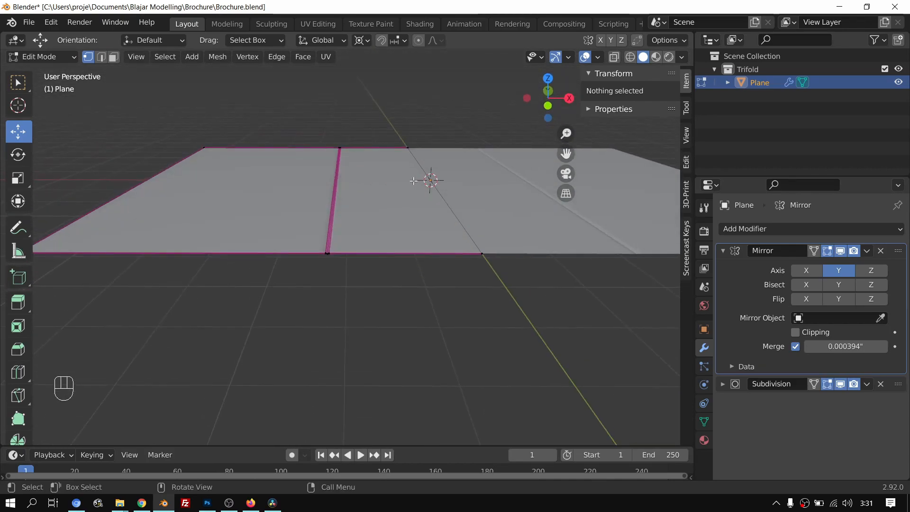
scroll(403, 182, down, 1)
key(Tab)
key(Tab)
Step: Try to rotate the outer panel face about the X axis with the pivot point set to Median Point
click(113, 57)
shift+click(298, 195)
shift+middle_drag(380, 192, 391, 222)
click(363, 40)
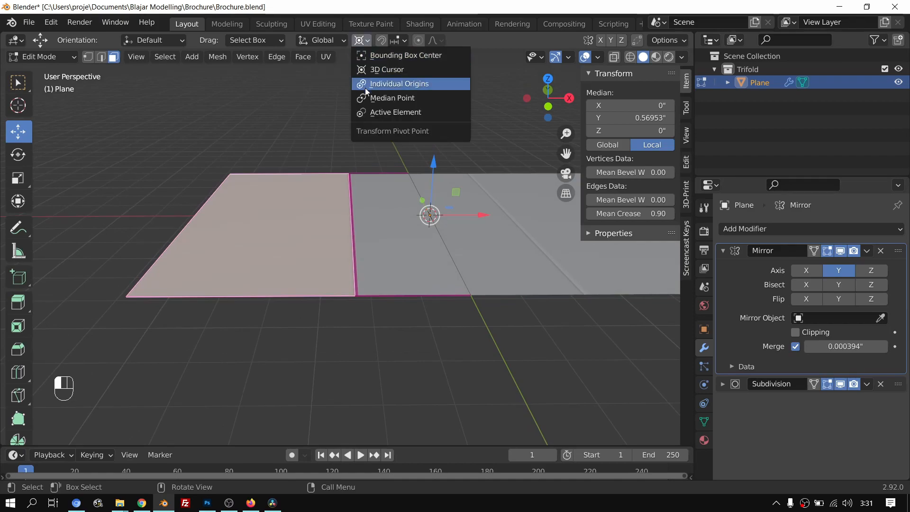
click(374, 98)
click(363, 40)
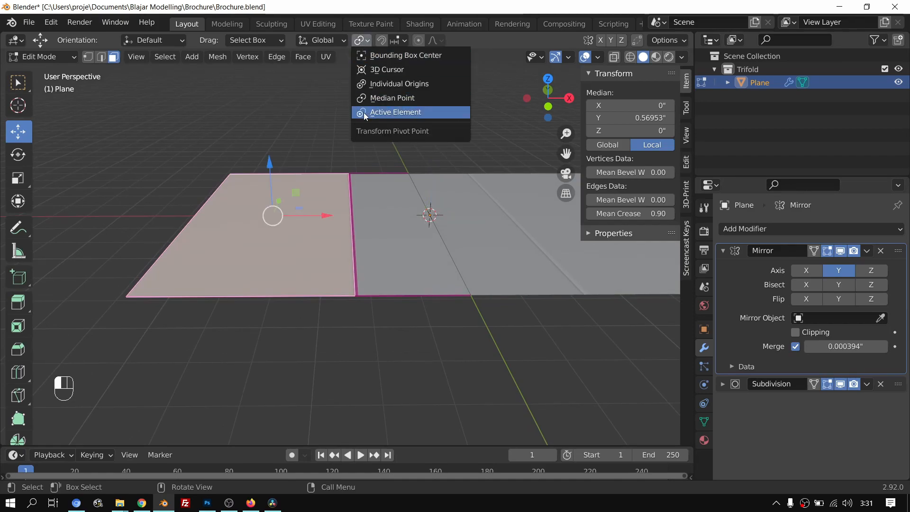
click(379, 98)
scroll(430, 203, up, 2)
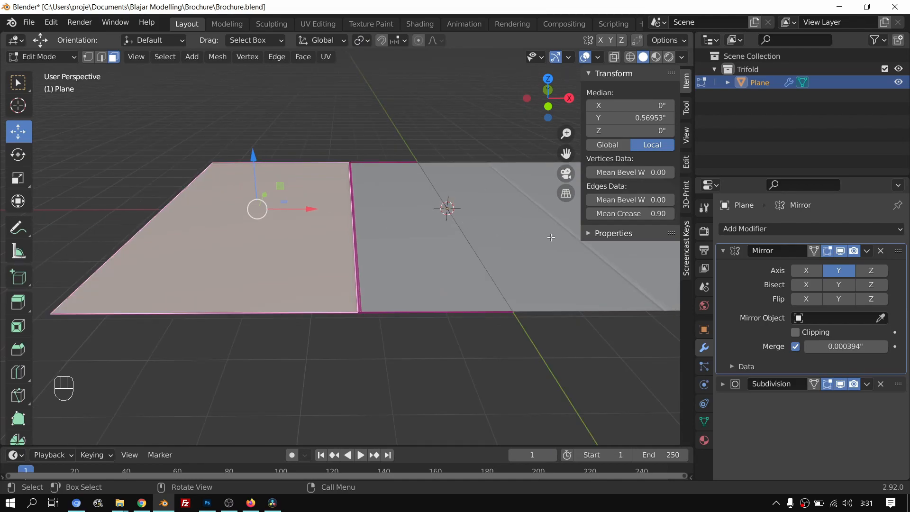
key(r)
key(x)
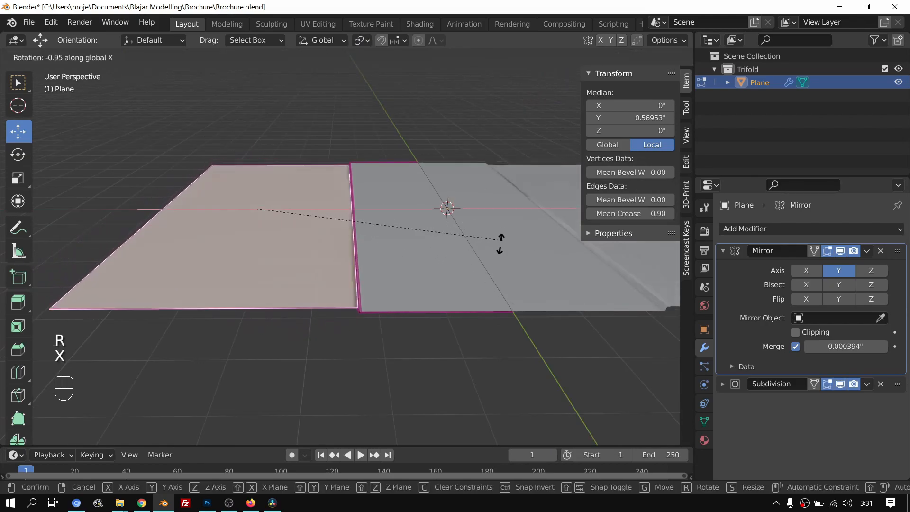
right_click(257, 185)
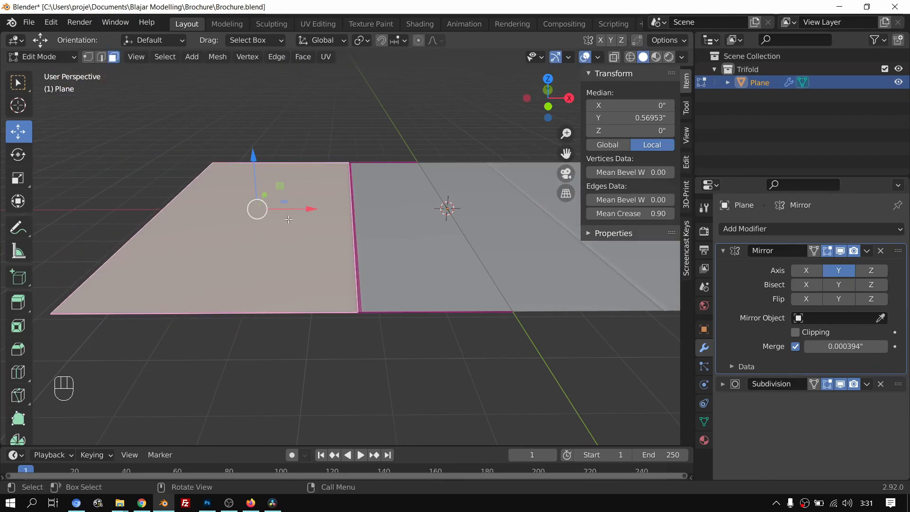
Step: Snap the 3D cursor to the middle edge of the beveled fold
middle_drag(365, 215, 375, 246)
scroll(374, 246, up, 4)
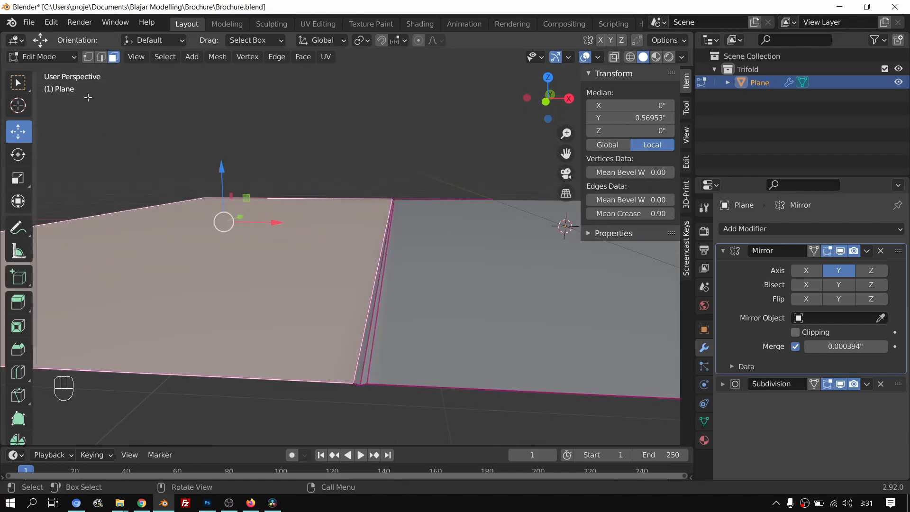
click(103, 58)
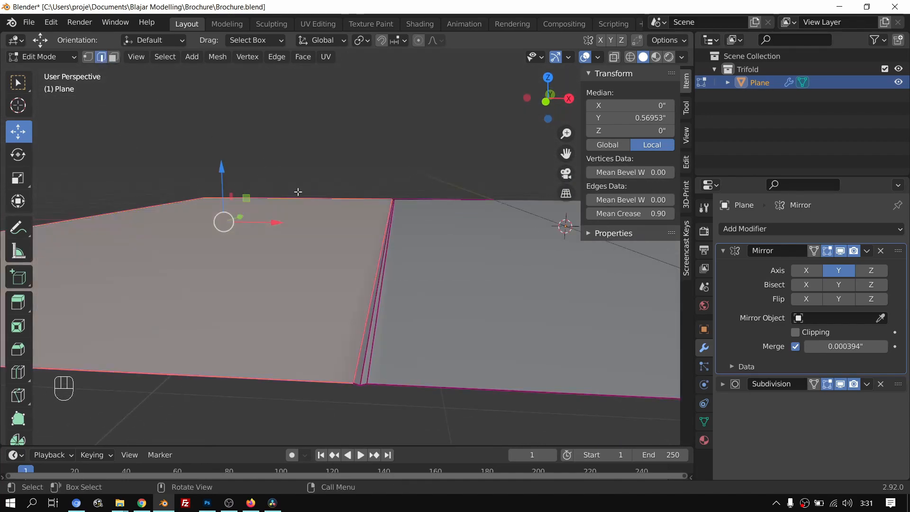
click(385, 258)
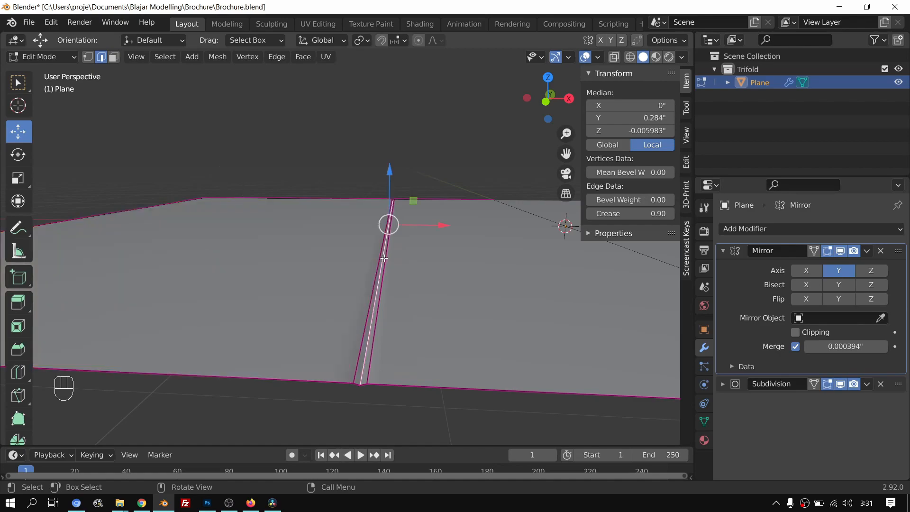
middle_drag(383, 255, 462, 232)
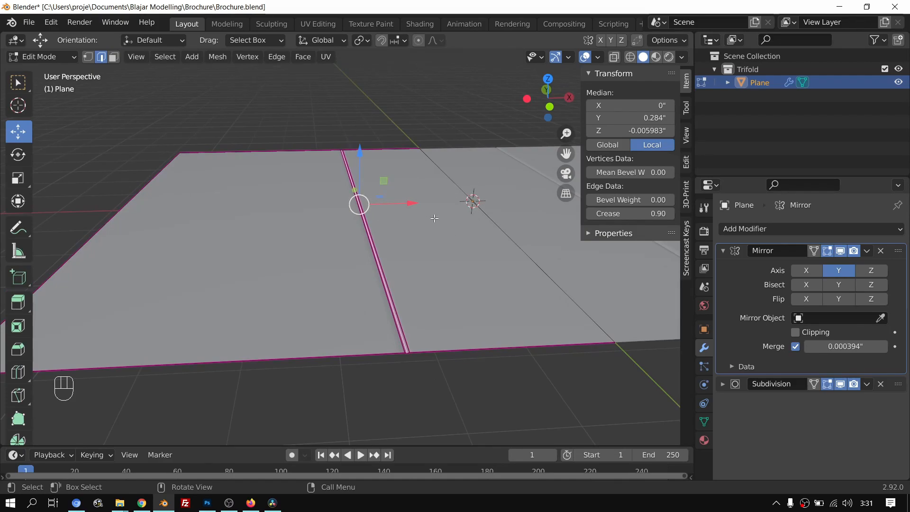
scroll(432, 224, up, 1)
shift+middle_drag(428, 237, 463, 185)
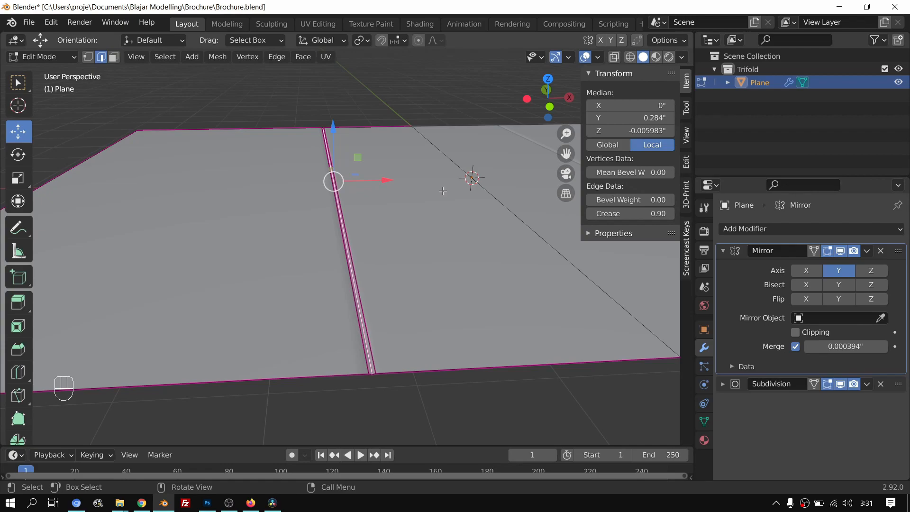
key(shift+s)
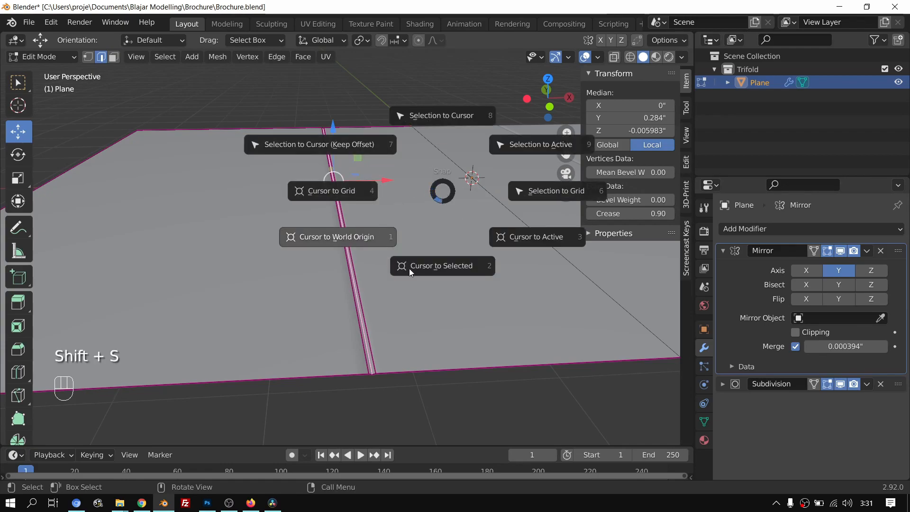
click(443, 270)
Step: Check the cursor's placement on the fold and set the transform pivot point to 3D Cursor
scroll(403, 247, up, 3)
shift+middle_drag(403, 294, 348, 198)
scroll(348, 197, up, 4)
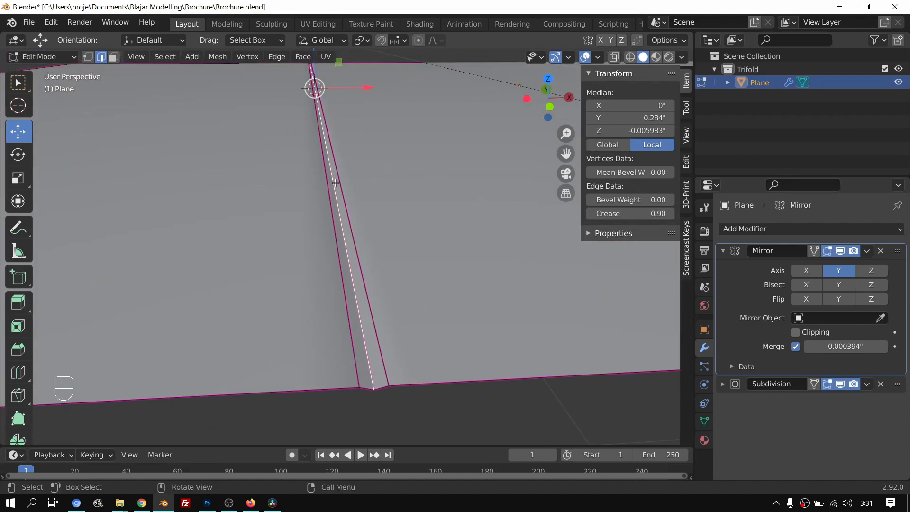
scroll(337, 183, down, 5)
shift+middle_drag(351, 166, 379, 203)
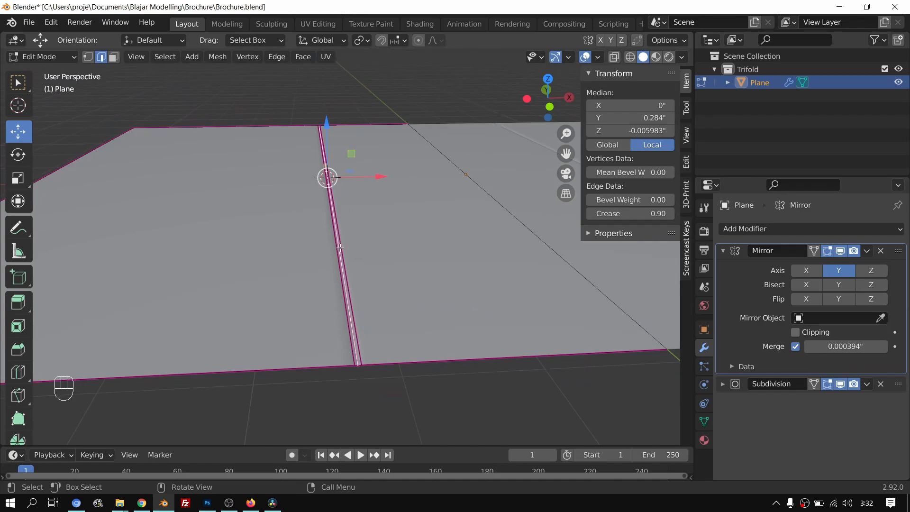
shift+middle_drag(351, 269, 400, 264)
click(359, 42)
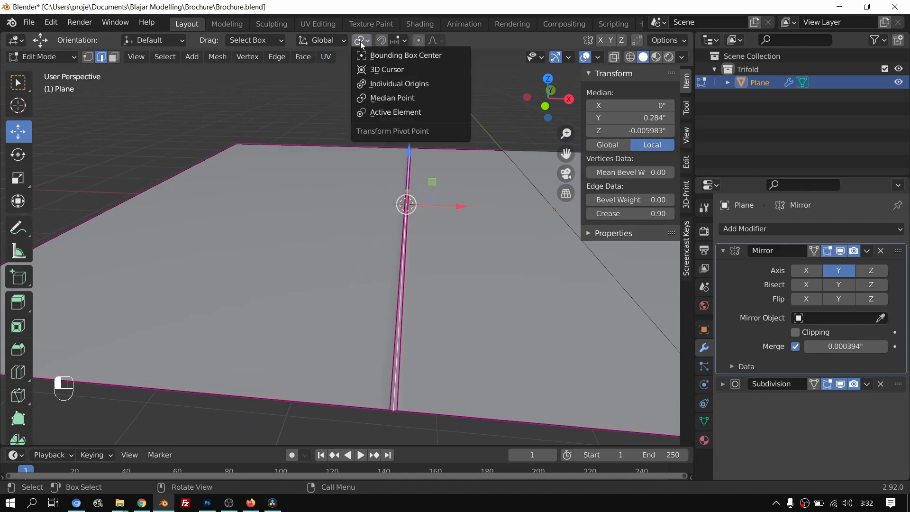
click(372, 70)
middle_drag(404, 210, 363, 212)
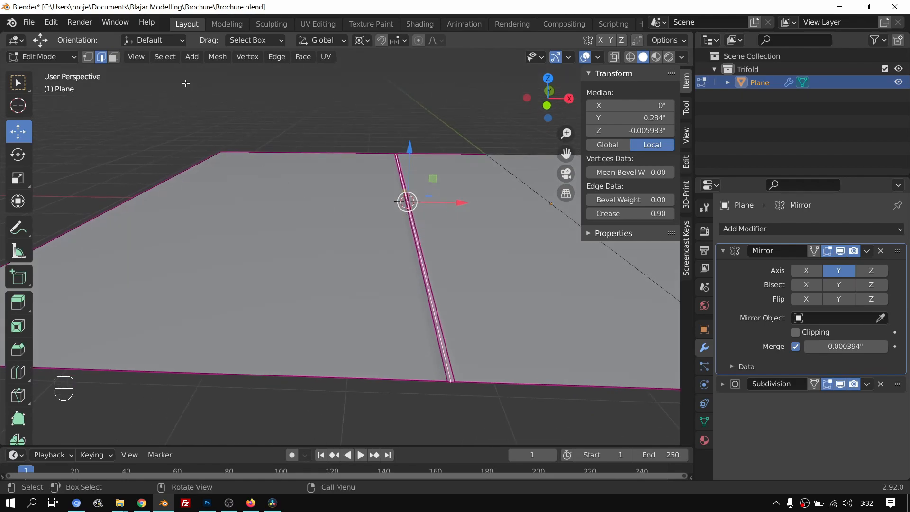
Step: Fold the outer panel upward by rotating its face about the global Y axis around the 3D cursor
click(114, 58)
click(243, 237)
middle_drag(243, 237, 367, 232)
key(r)
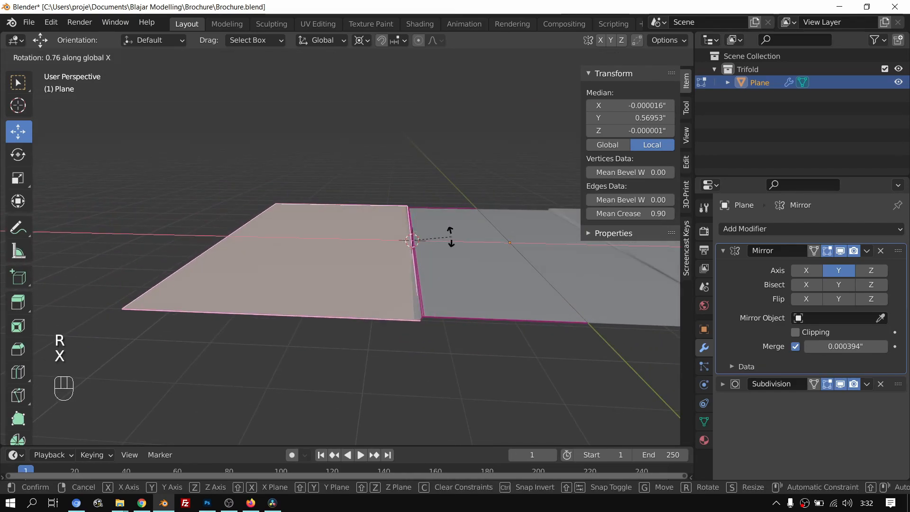
key(y)
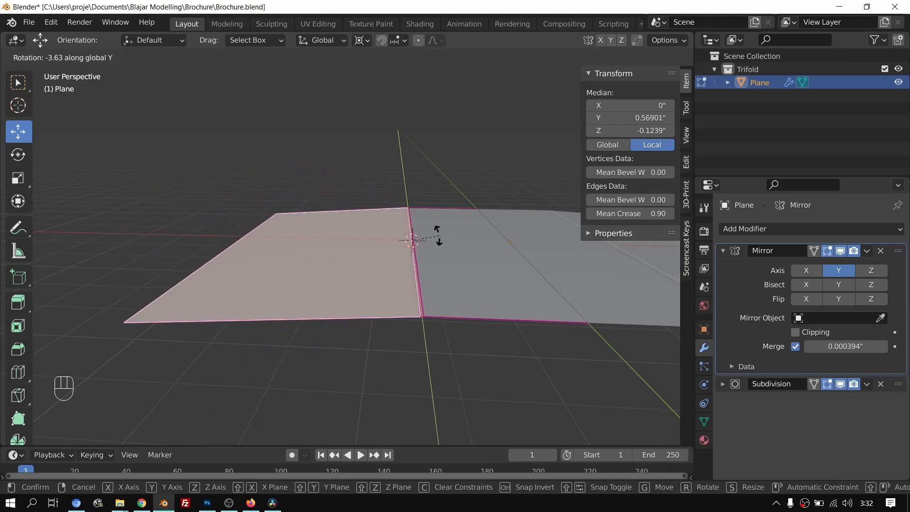
click(413, 241)
Step: Examine the folded brochure and its creases in Object Mode from above and from the front
alt+drag(412, 241, 487, 302)
key(Tab)
middle_drag(487, 302, 340, 261)
scroll(340, 261, up, 5)
scroll(350, 345, down, 6)
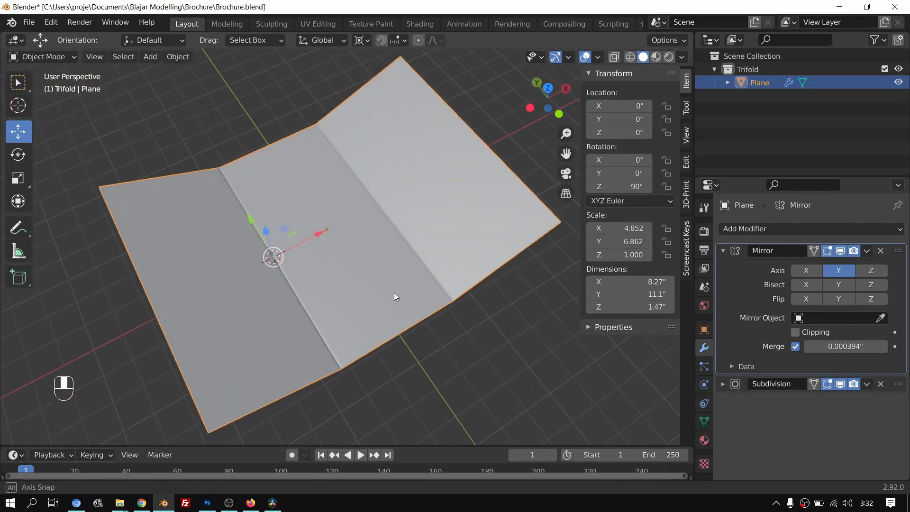
middle_drag(394, 292, 420, 246)
middle_drag(328, 254, 380, 224)
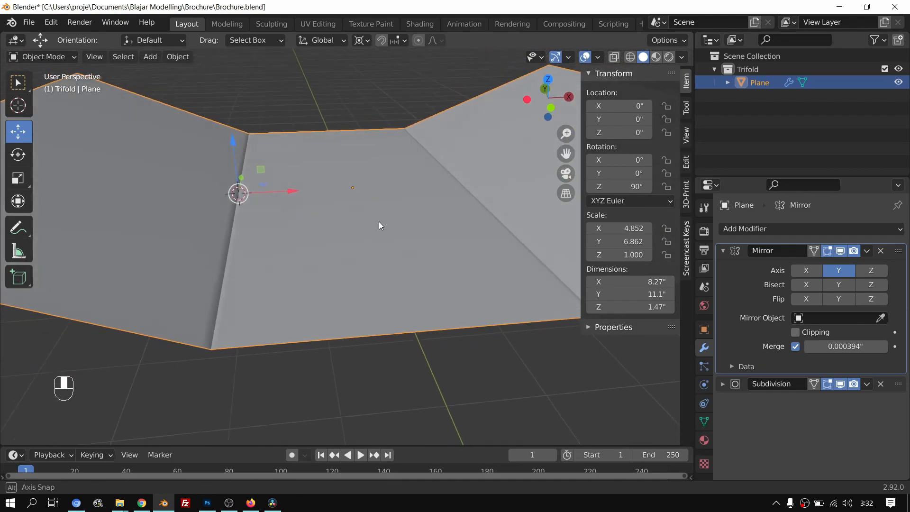
Step: Raise the centre edge of the middle panel along Z to about 0.077"
key(Tab)
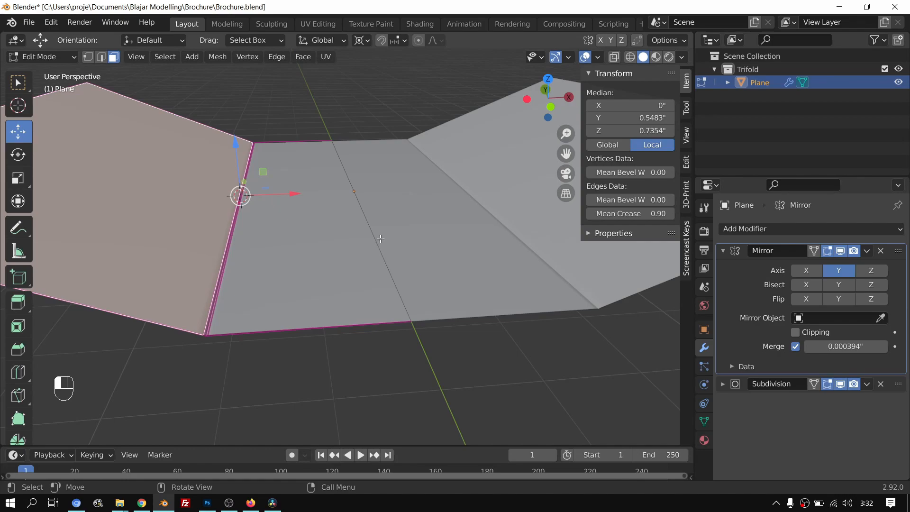
key(alt+a)
click(364, 212)
click(101, 58)
click(363, 213)
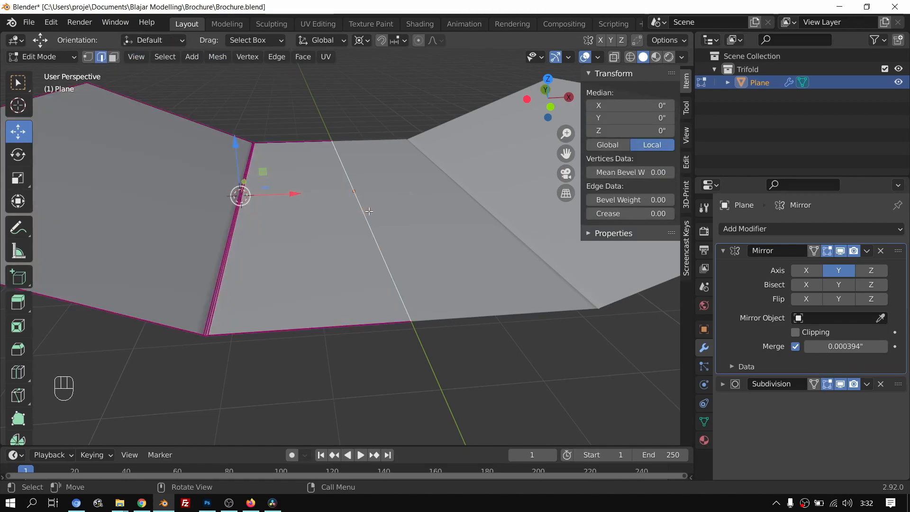
key(g)
key(z)
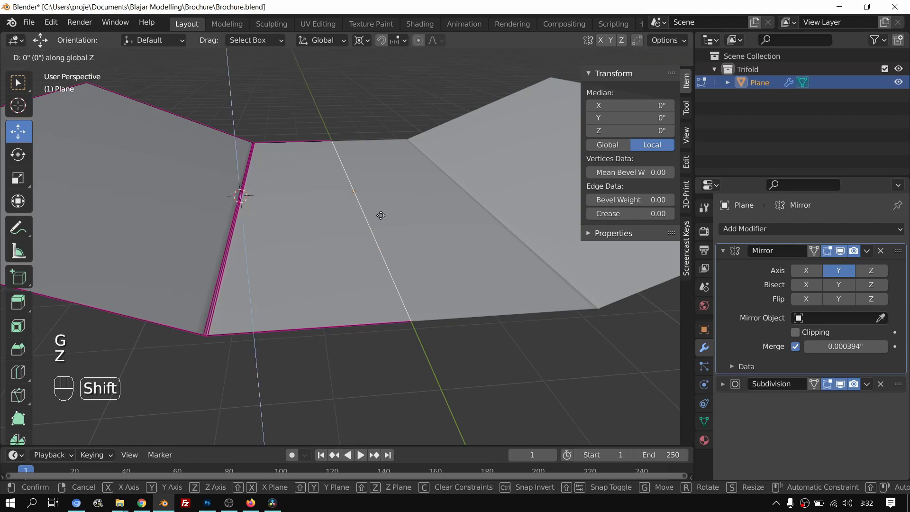
click(388, 171)
Step: Examine the curvature of the brochure's middle panel in Object Mode from several low angles
key(Tab)
middle_drag(387, 177, 447, 163)
scroll(462, 237, up, 4)
scroll(464, 246, down, 1)
shift+middle_drag(464, 246, 363, 233)
middle_drag(205, 216, 184, 243)
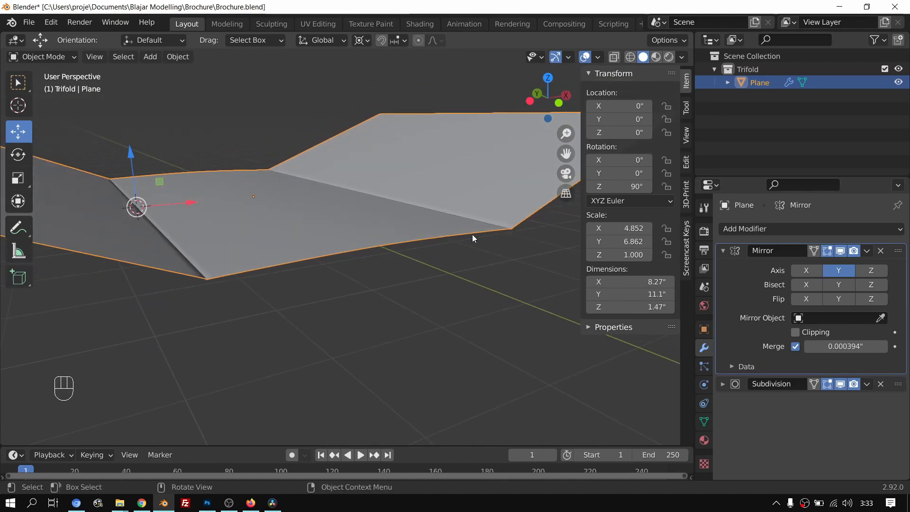
middle_drag(225, 295, 306, 275)
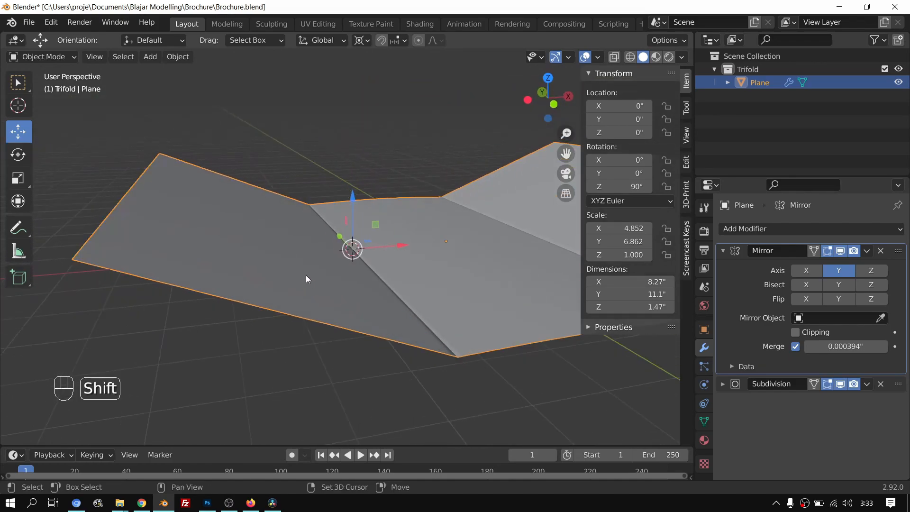
Step: Add a centred loop cut to the outer panel parallel to the fold and raise it slightly along Z
key(Tab)
key(ctrl)
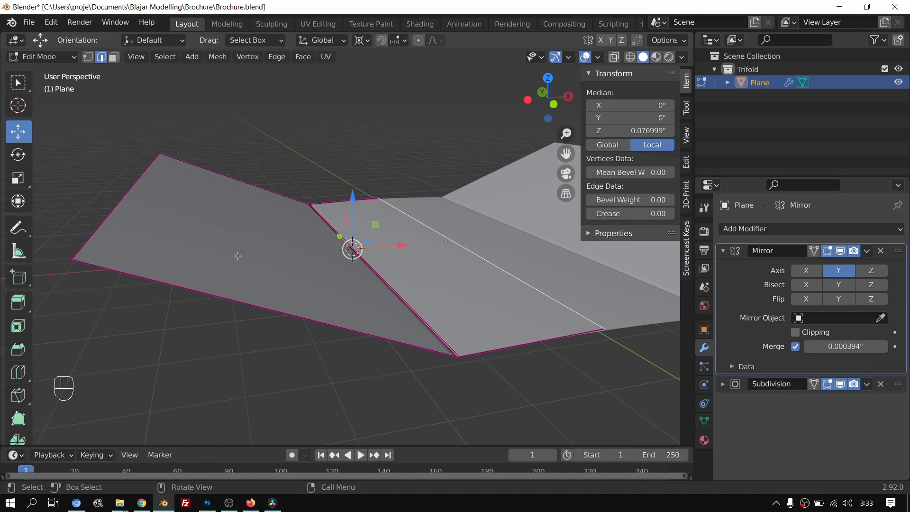
key(ctrl)
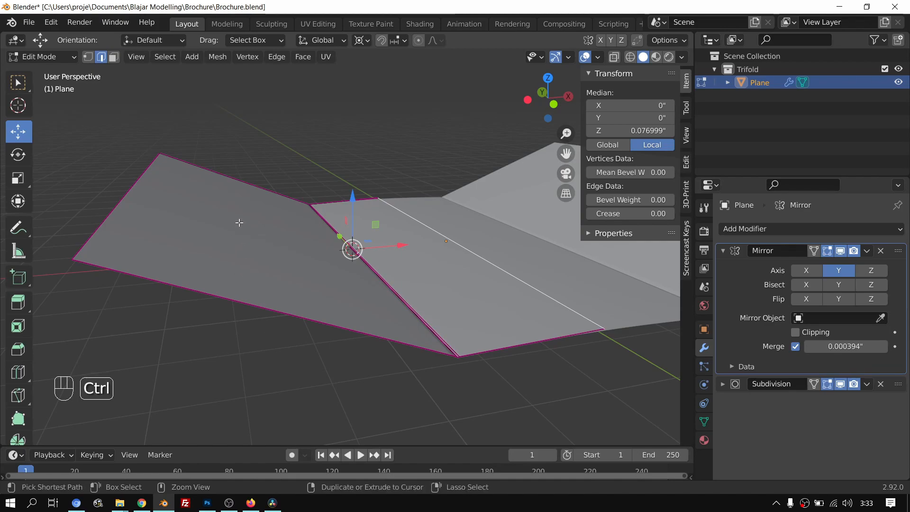
key(ctrl+r)
click(234, 188)
right_click(234, 189)
middle_drag(235, 189, 276, 241)
drag(354, 203, 356, 196)
Step: Inspect the curved outer panels of the brochure in Object Mode from different angles and distances
middle_drag(400, 199, 413, 256)
scroll(453, 329, down, 3)
key(Tab)
scroll(412, 254, up, 2)
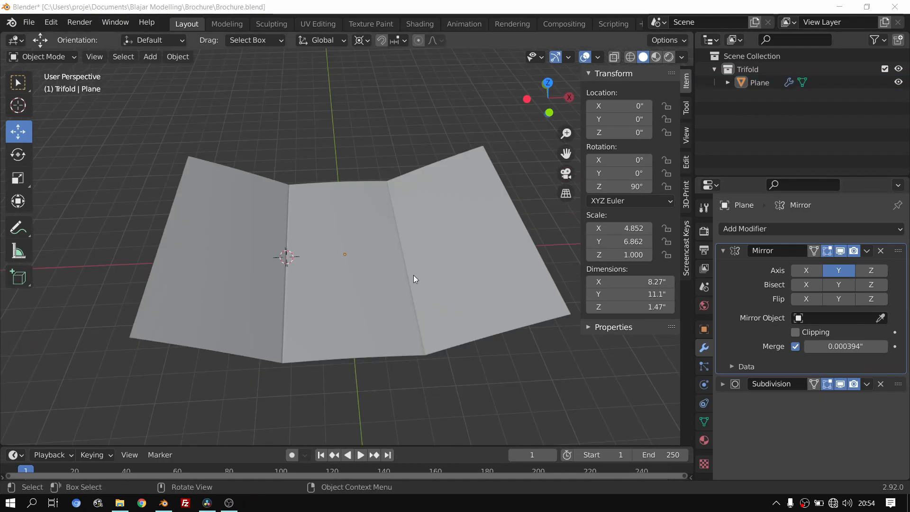
middle_drag(413, 279, 274, 263)
scroll(376, 269, up, 2)
scroll(391, 246, down, 3)
scroll(391, 275, up, 2)
Step: Duplicate the folded brochure and place the copy about 10.7" away along the negative X axis
click(295, 242)
key(Tab)
key(Tab)
middle_drag(385, 252, 346, 250)
scroll(409, 280, up, 2)
scroll(349, 250, down, 1)
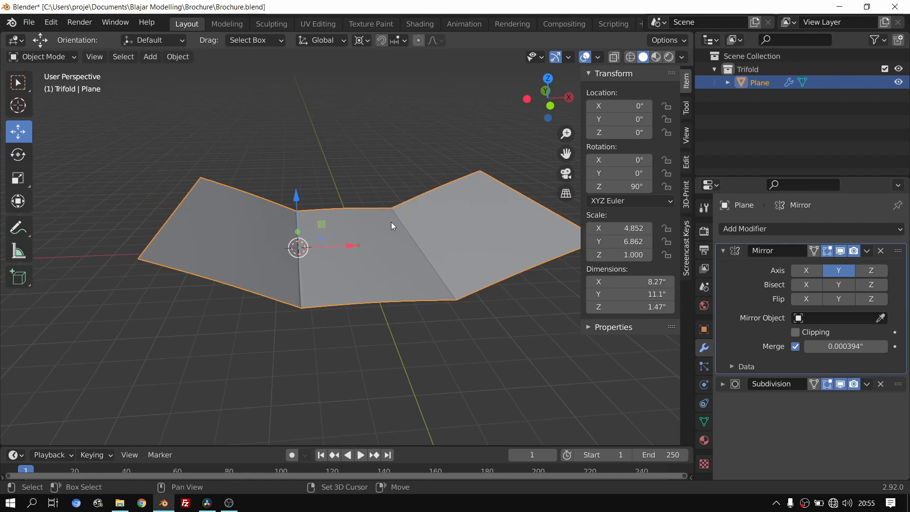
shift+middle_drag(347, 240, 360, 255)
middle_drag(485, 297, 463, 337)
scroll(463, 337, down, 1)
shift+middle_drag(364, 293, 393, 196)
key(shift+d)
key(x)
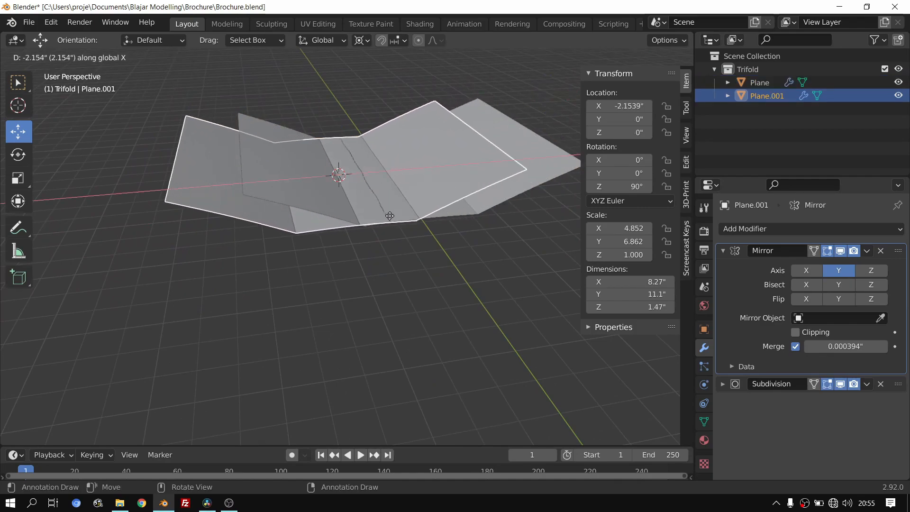
click(155, 229)
Step: Move the duplicate brochure along X to adjust its spacing from the original
scroll(400, 230, down, 2)
scroll(492, 201, down, 2)
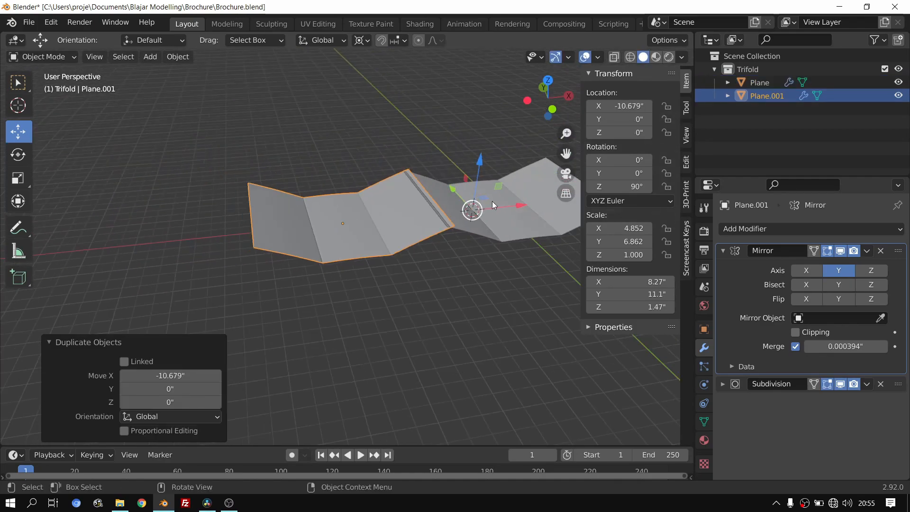
key(g)
key(x)
click(484, 220)
Step: Open the duplicate in Edit Mode and show its middle panel in front orthographic wireframe view
scroll(384, 240, up, 3)
middle_drag(333, 244, 382, 247)
scroll(363, 239, up, 1)
key(Tab)
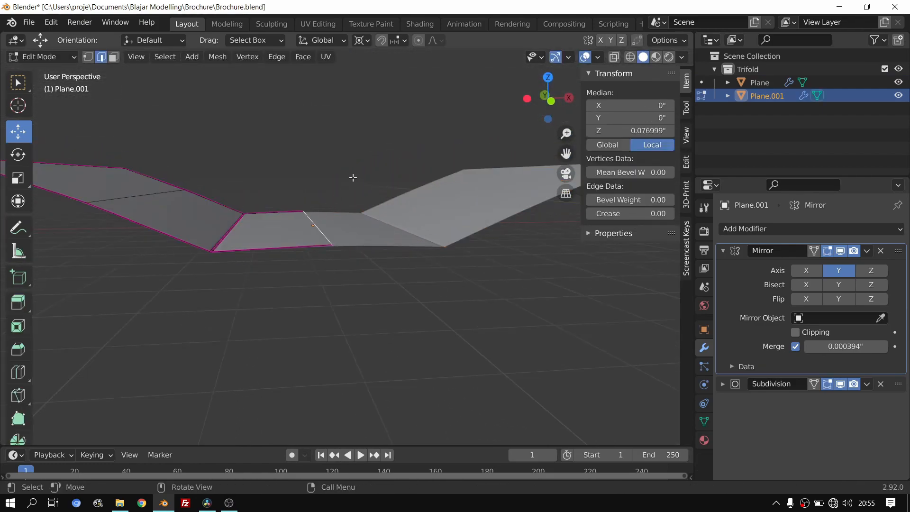
key(KP_1)
scroll(322, 201, up, 6)
shift+middle_drag(305, 207, 484, 305)
scroll(469, 298, up, 2)
key(z)
click(367, 295)
scroll(510, 286, up, 2)
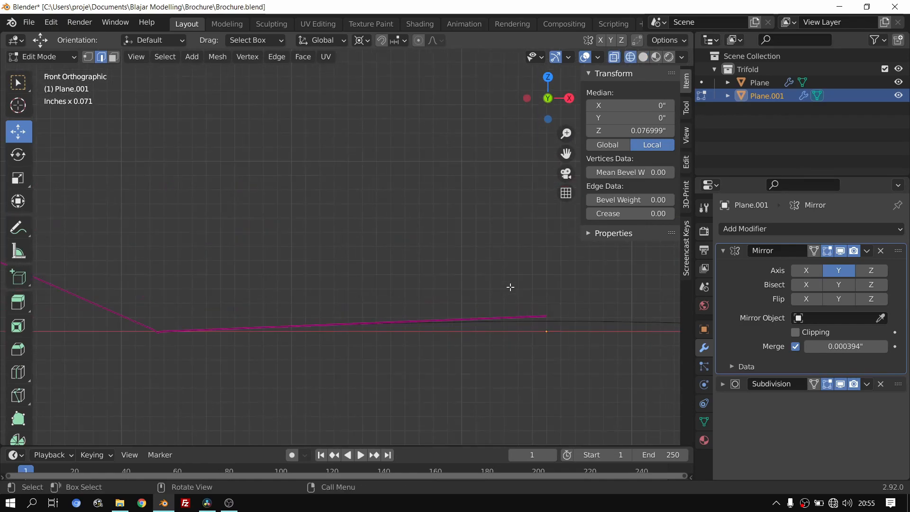
Step: Lower the centre vertices of the duplicate's middle panel along Z, nearly flattening its curve
key(Tab)
shift+middle_drag(542, 297, 408, 287)
key(Tab)
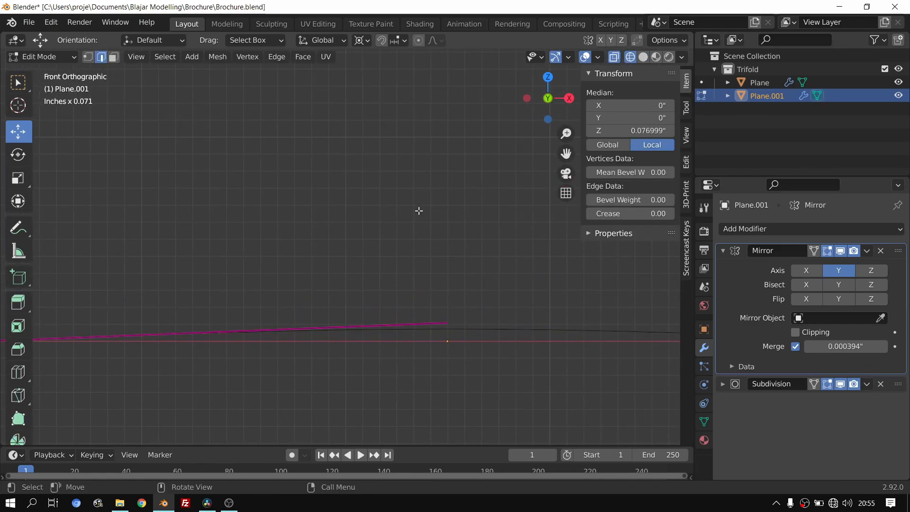
click(88, 56)
click(447, 323)
alt+click(451, 324)
key(g)
key(z)
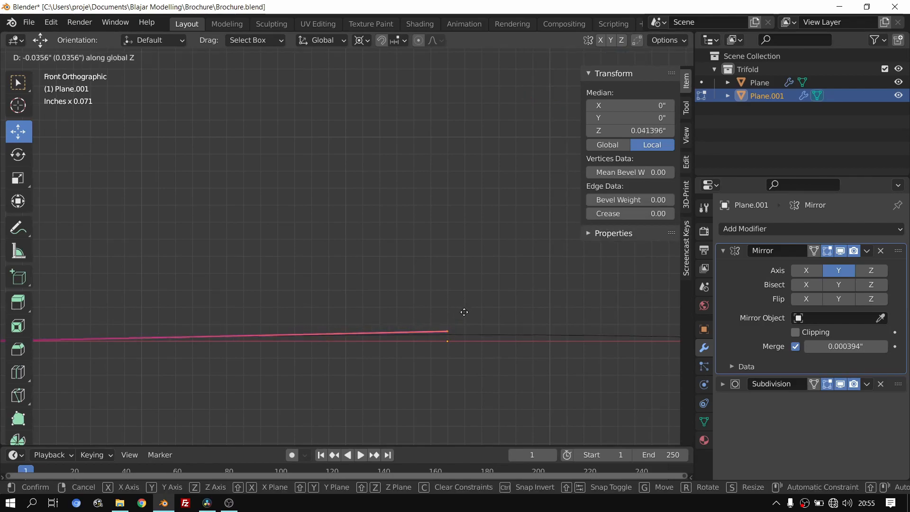
click(464, 321)
Step: Snap the 3D cursor to the lowest vertex of the fold between the outer and middle panels
scroll(464, 321, down, 7)
shift+middle_drag(327, 322, 482, 316)
scroll(375, 254, up, 4)
shift+middle_drag(375, 254, 360, 296)
scroll(593, 341, up, 3)
shift+middle_drag(502, 355, 445, 325)
click(549, 355)
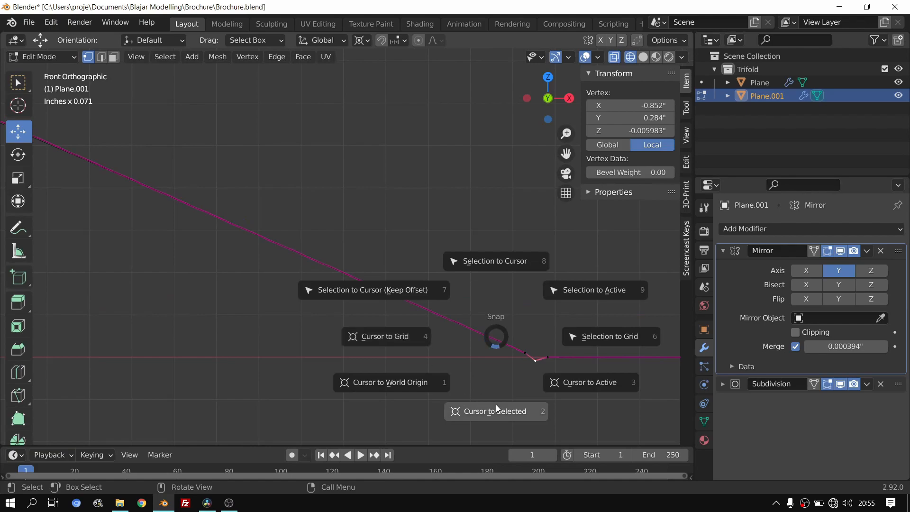
click(503, 414)
Step: Select all vertices of the duplicate's raised outer panel through to the fold using Circle Select
shift+middle_drag(506, 397, 393, 317)
scroll(391, 318, down, 3)
shift+middle_drag(327, 292, 370, 316)
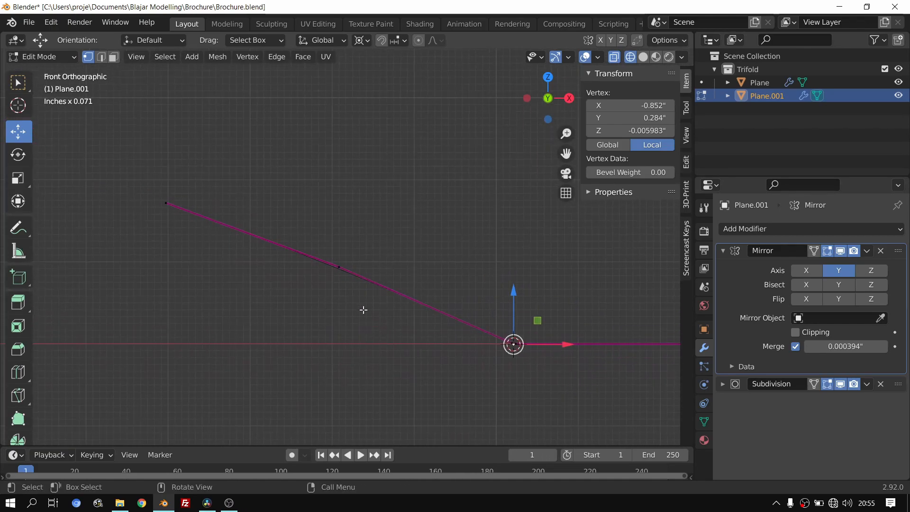
key(c)
key(Escape)
drag(159, 205, 207, 240)
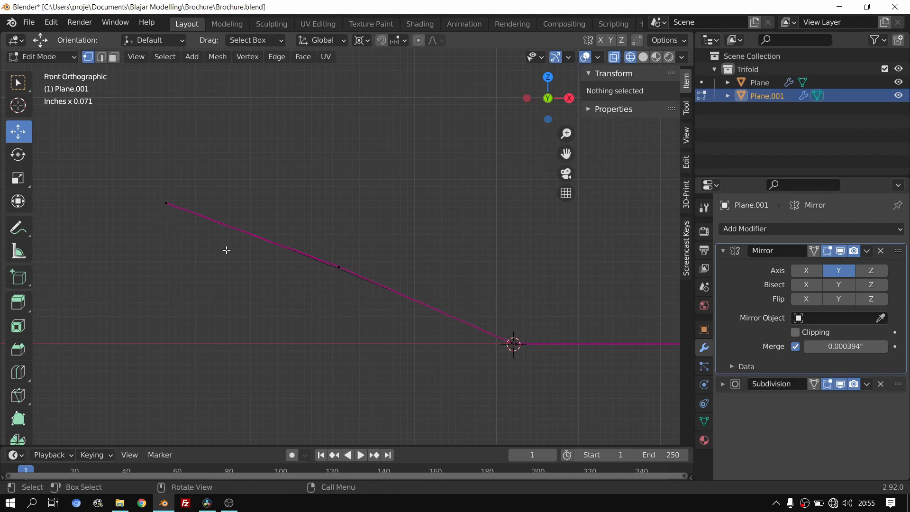
key(c)
mouse_move(168, 198)
mouse_down()
mouse_move(311, 238)
mouse_move(339, 267)
mouse_up()
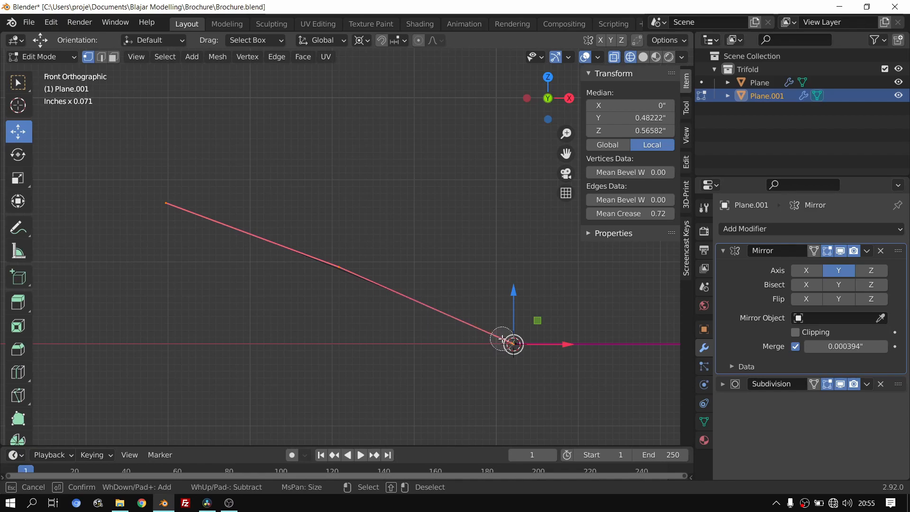
key(Escape)
Step: Set the transform pivot point to 3D Cursor
scroll(521, 331, up, 6)
mouse_move(563, 302)
shift+middle_down()
mouse_move(367, 177)
mouse_move(318, 165)
shift+middle_up()
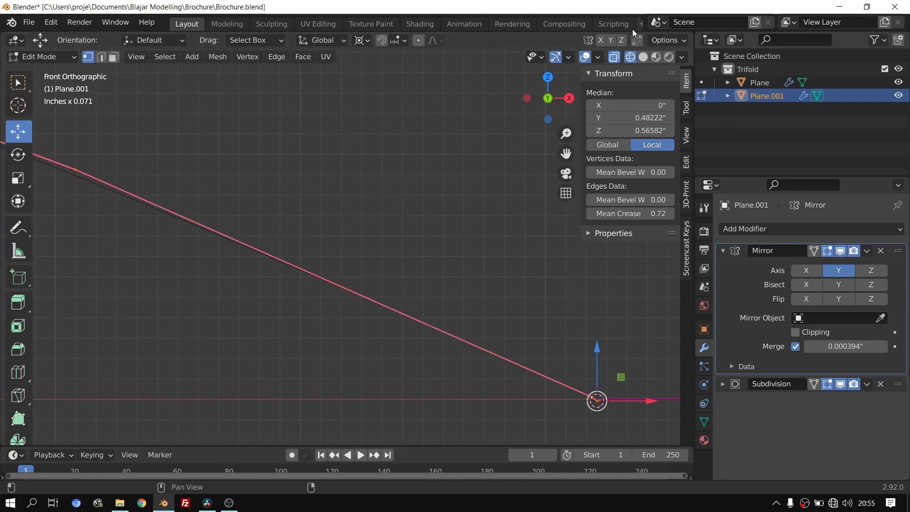
click(597, 58)
click(362, 41)
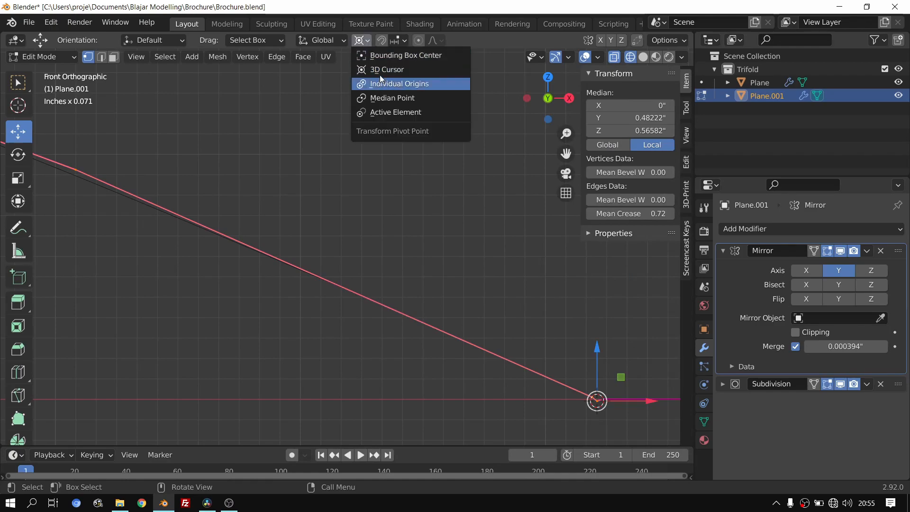
click(380, 70)
Step: Rotate the selected outer panel -23.1° about the global Y axis around the fold
scroll(446, 285, down, 3)
middle_drag(464, 320, 392, 278)
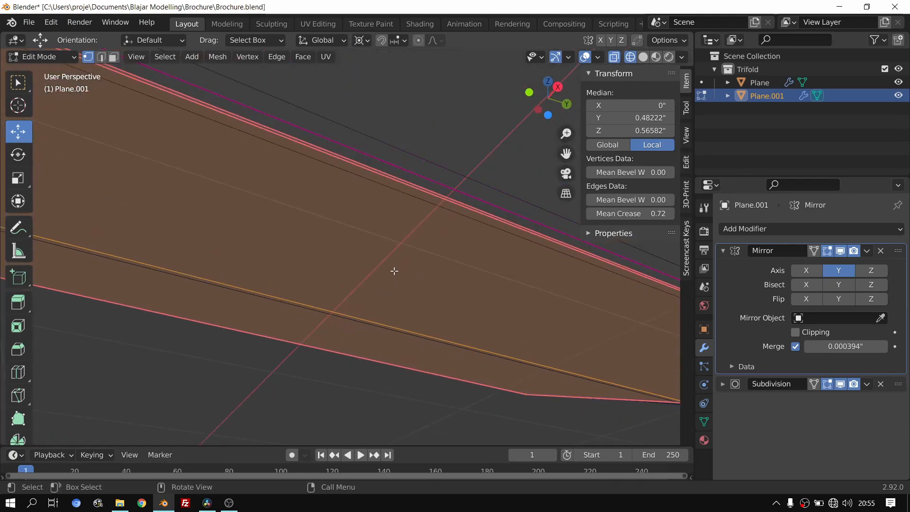
key(KP_1)
shift+middle_drag(339, 248, 181, 117)
scroll(384, 209, up, 9)
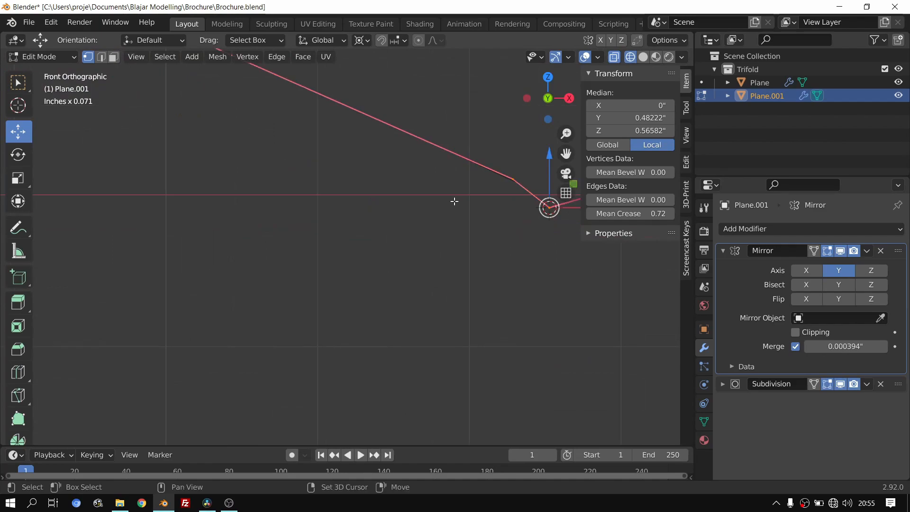
shift+middle_drag(510, 201, 385, 254)
key(c)
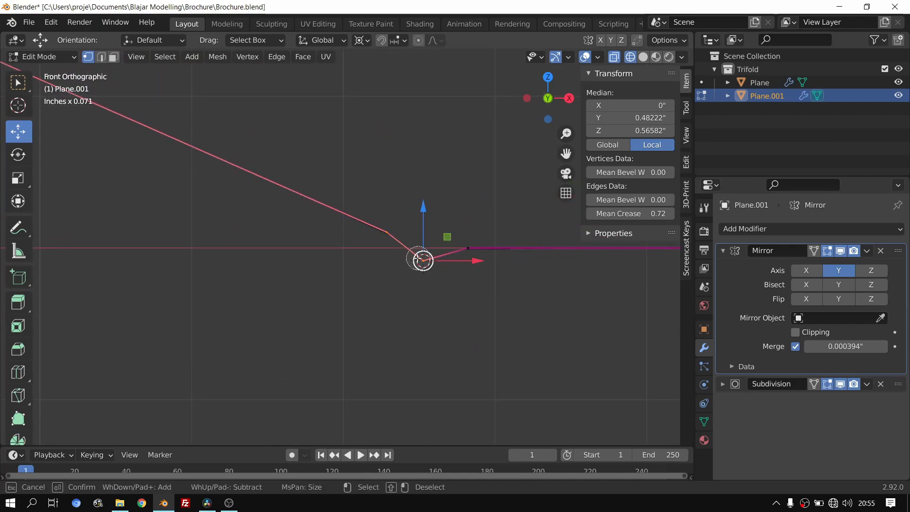
key(Escape)
key(r)
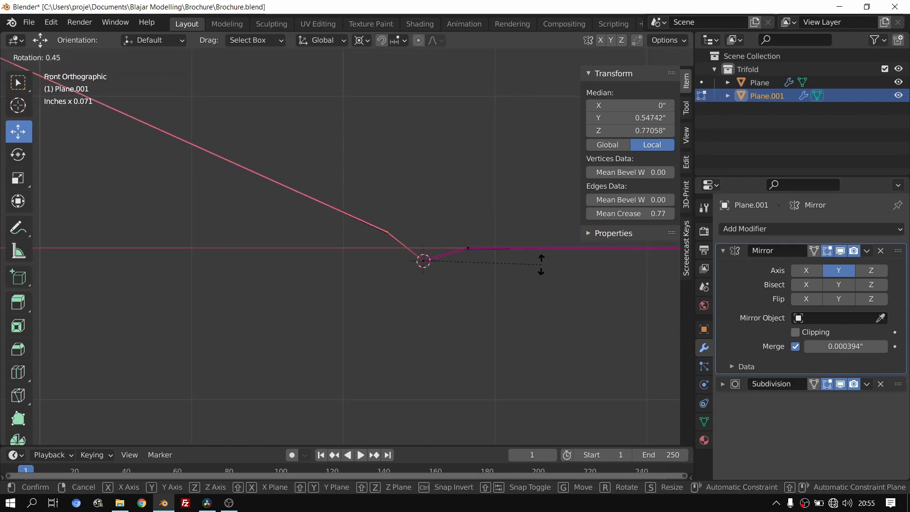
key(z)
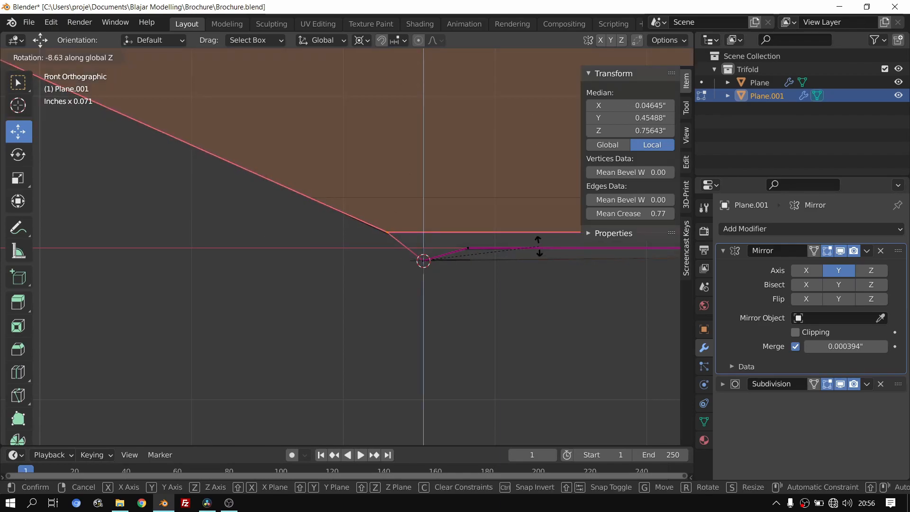
key(y)
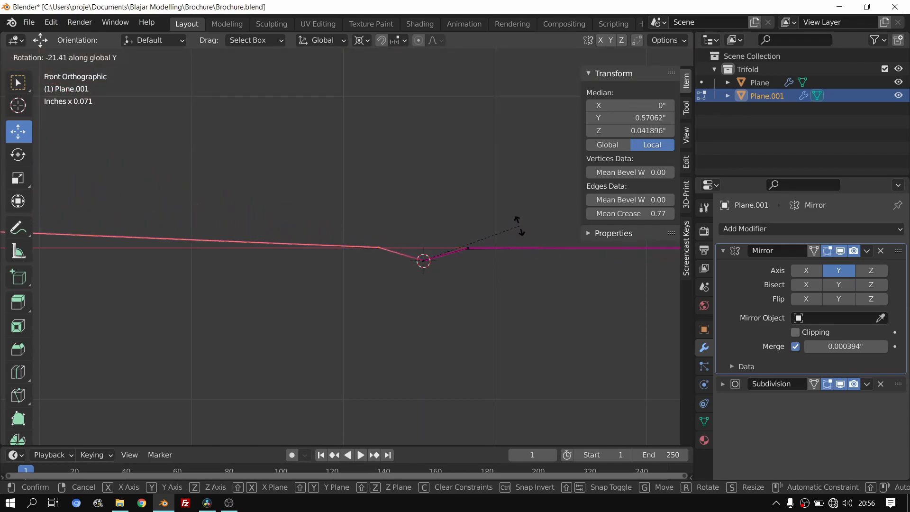
click(532, 257)
Step: Rotate the outer panel a further 1.08° about global Y to bring its free edge level with the X axis
scroll(246, 250, down, 9)
shift+middle_drag(246, 250, 616, 256)
scroll(289, 274, down, 8)
shift+middle_drag(289, 274, 539, 270)
scroll(445, 264, up, 9)
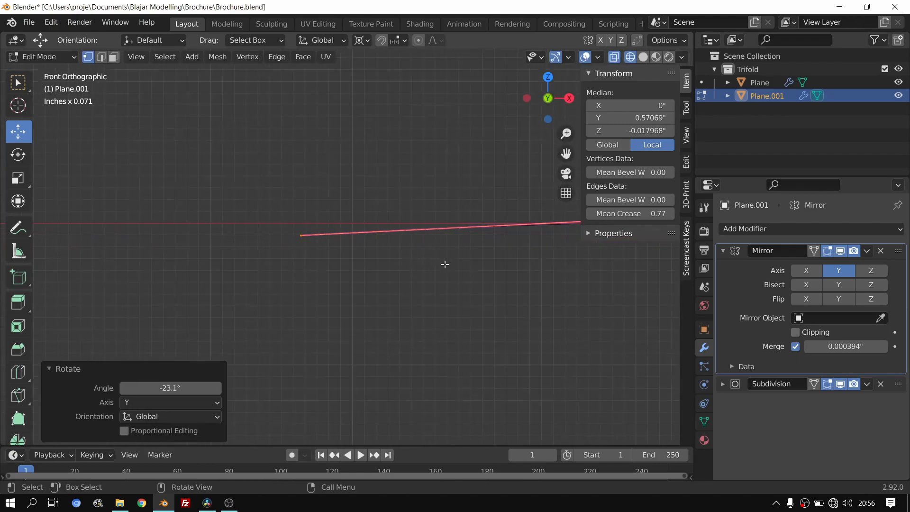
shift+middle_drag(369, 233, 371, 263)
key(r)
key(y)
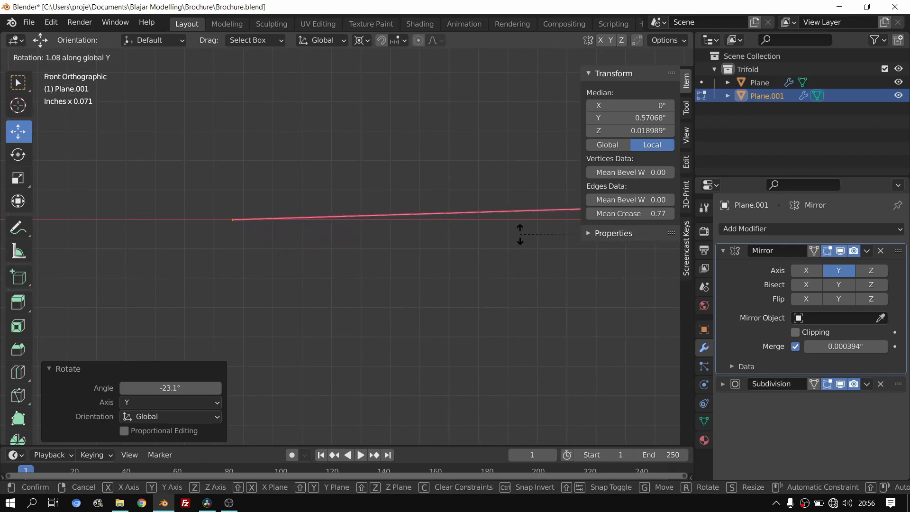
click(521, 234)
Step: Enable the Screencast Keys display and maximize the 3D viewport around the outer panel
click(686, 251)
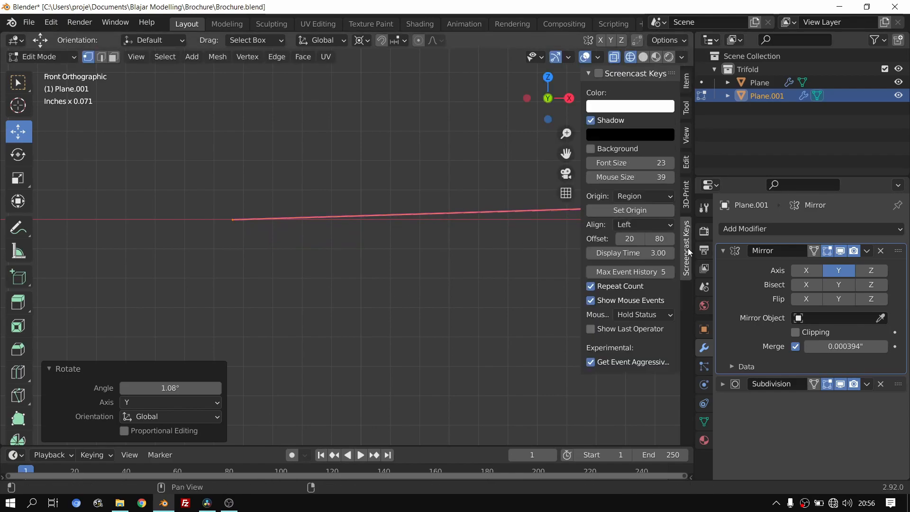
click(599, 73)
scroll(303, 247, down, 12)
shift+middle_drag(441, 285, 353, 289)
scroll(354, 289, up, 14)
shift+middle_drag(289, 265, 393, 263)
key(ctrl+space)
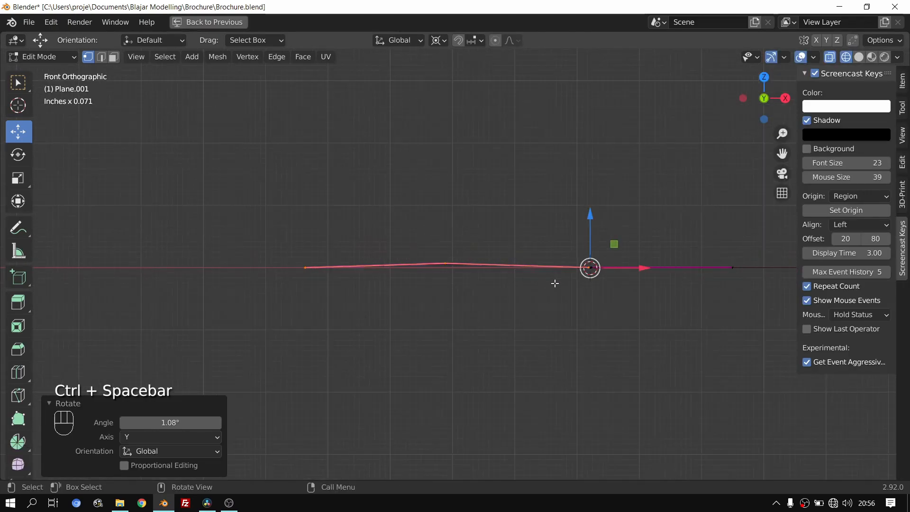
Step: Lower the centre vertices of the outer panel by about 0.05" along Z to flatten its curve
scroll(553, 287, up, 5)
click(404, 257)
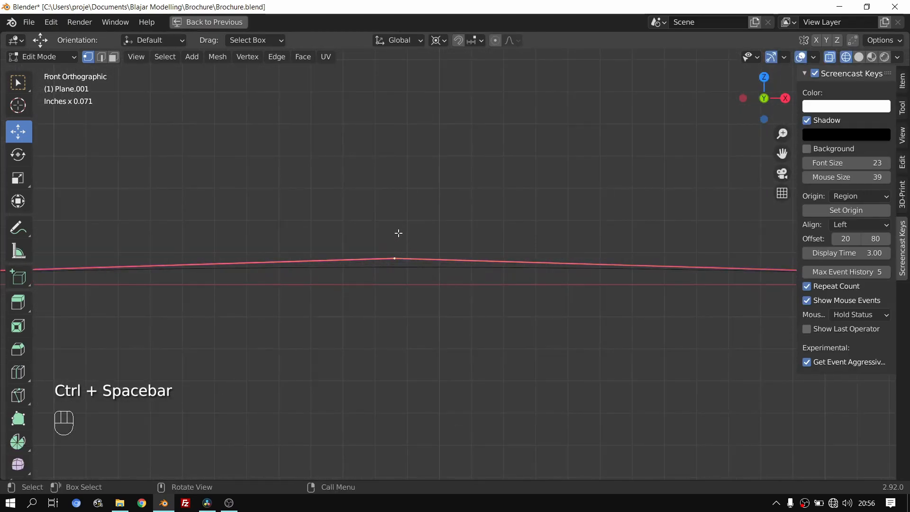
key(g)
key(z)
right_click(399, 259)
key(c)
right_click(396, 265)
key(g)
key(x)
key(z)
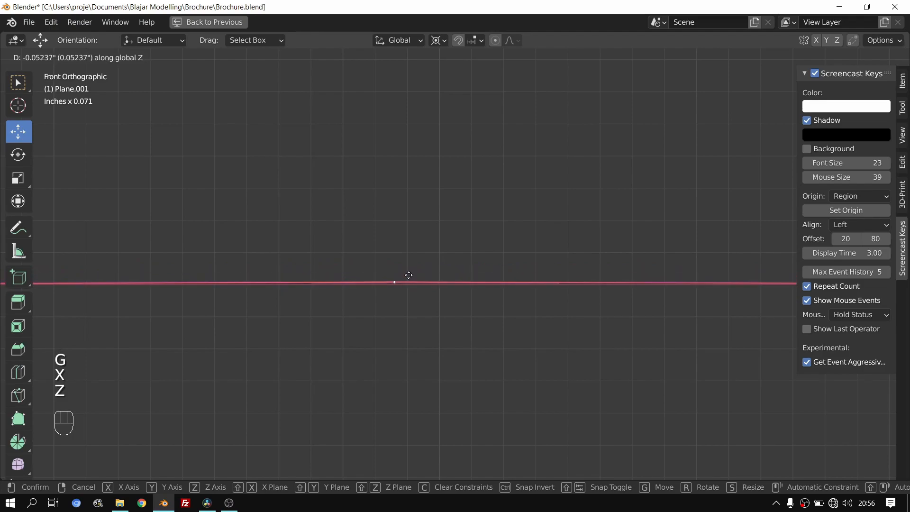
click(409, 276)
Step: Return the duplicate to Object Mode and switch the viewport to solid shading in a perspective view
key(Tab)
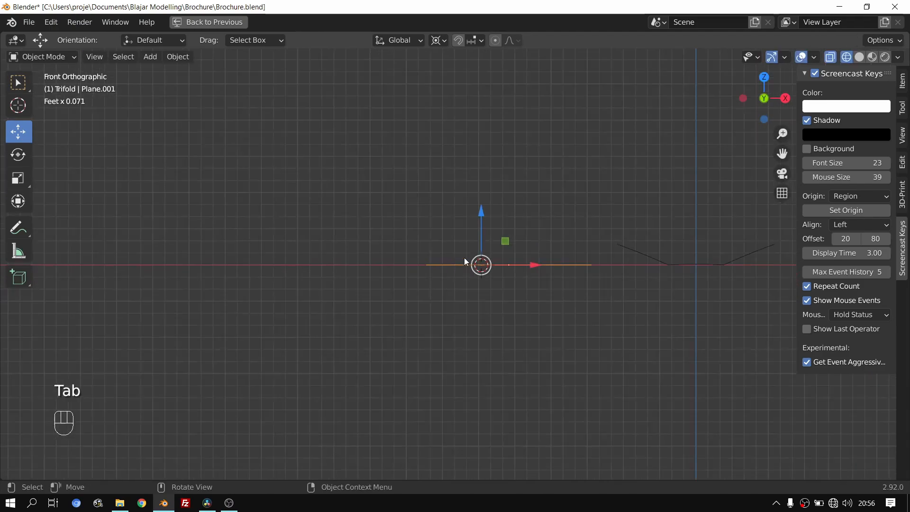
middle_drag(451, 264, 514, 289)
key(z)
click(612, 283)
mouse_move(612, 283)
middle_down()
mouse_move(419, 283)
mouse_move(496, 274)
middle_up()
Step: Select all of the duplicate's geometry and scale it to 0 along Z to make it completely flat
key(Tab)
key(a)
key(a)
key(a)
key(s)
key(z)
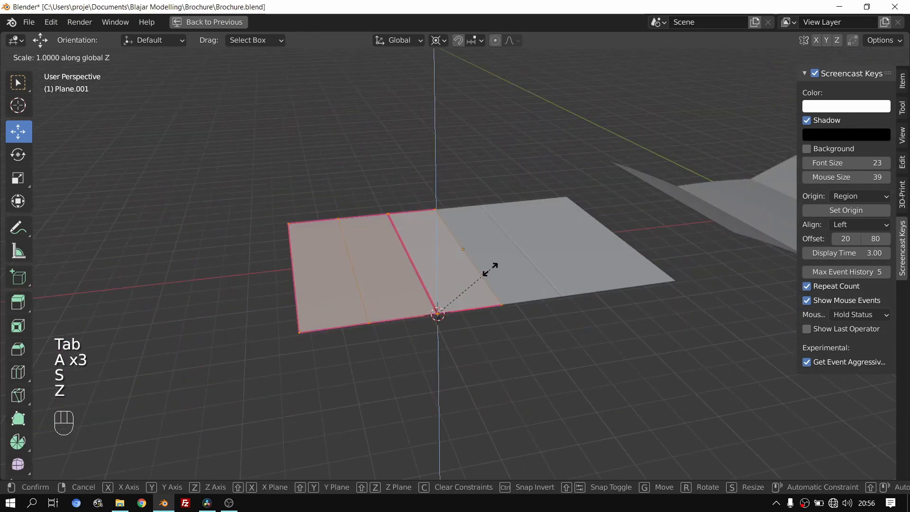
key(KP_0)
click(490, 269)
Step: Examine the flattened duplicate in Object Mode and Edit Mode from another angle
key(Tab)
middle_drag(519, 275, 437, 294)
key(Tab)
scroll(529, 301, up, 3)
scroll(455, 300, down, 2)
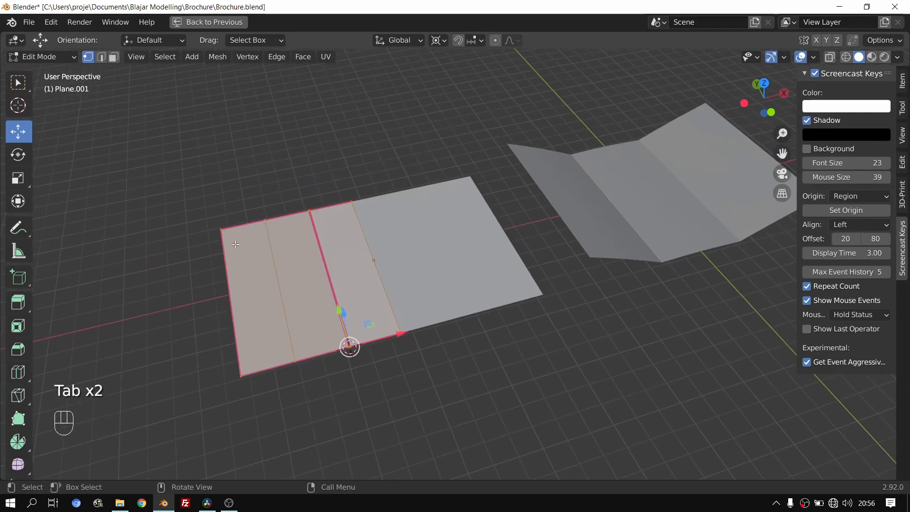
key(Tab)
Step: Select the folded original, restore the full window layout, and rename that object as "Trifold open"
click(607, 198)
middle_drag(687, 199, 603, 235)
scroll(603, 235, down, 4)
scroll(496, 263, up, 4)
middle_drag(344, 304, 378, 236)
scroll(322, 301, up, 3)
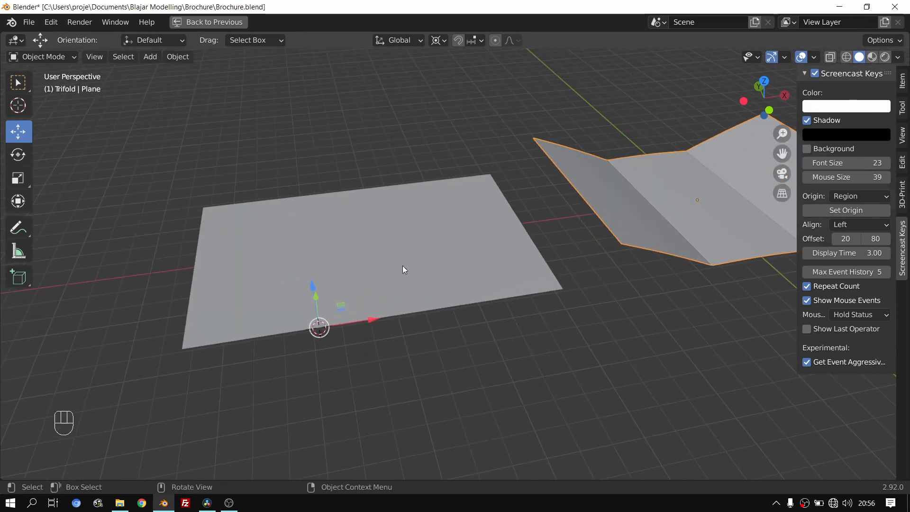
middle_drag(344, 271, 502, 209)
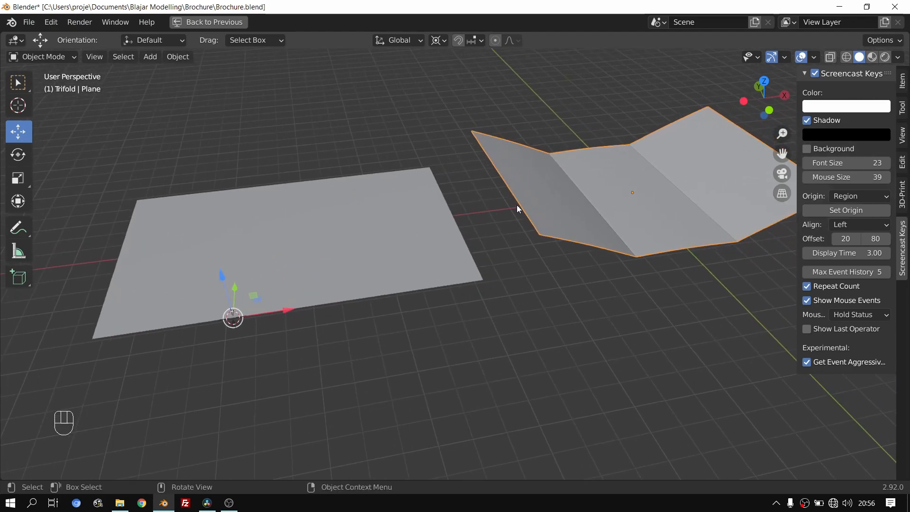
scroll(562, 226, down, 4)
key(ctrl+space)
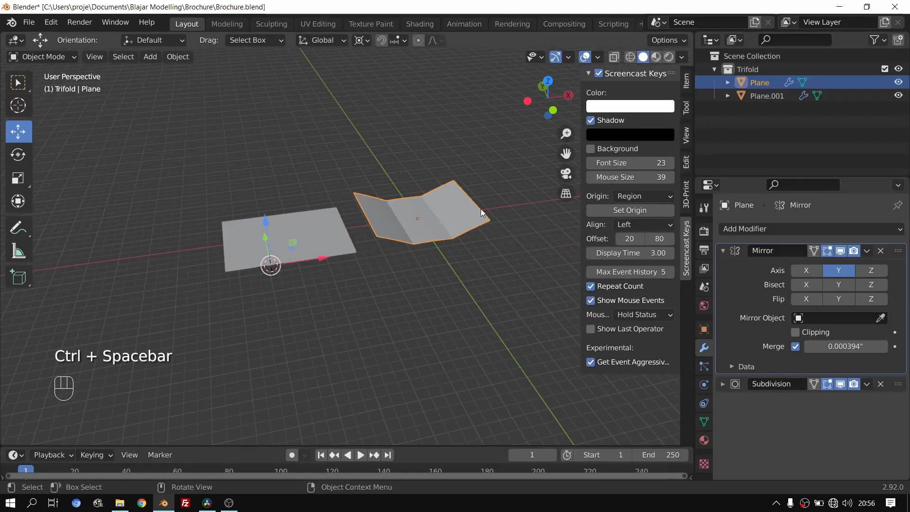
double_click(761, 82)
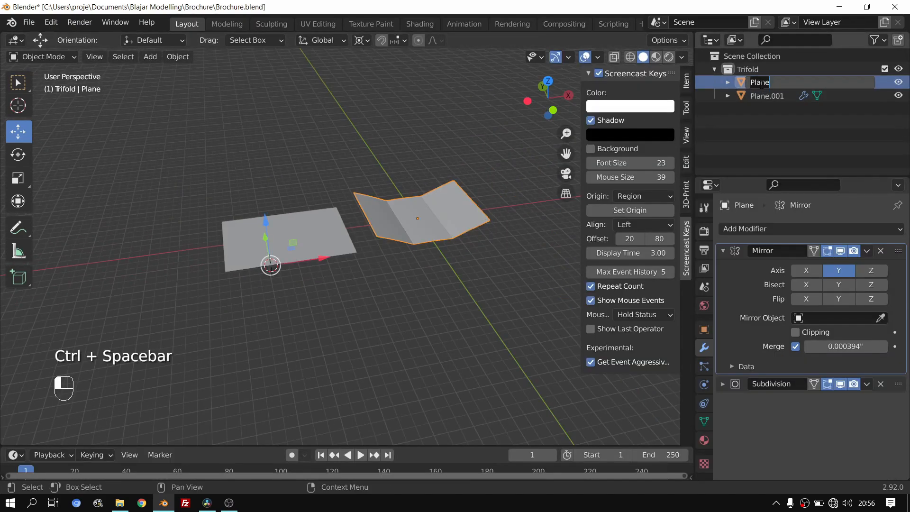
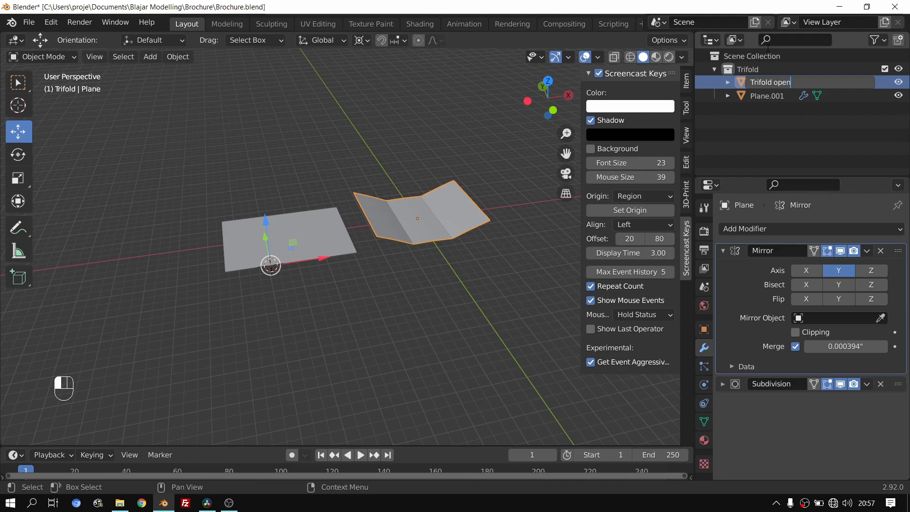
key(Return)
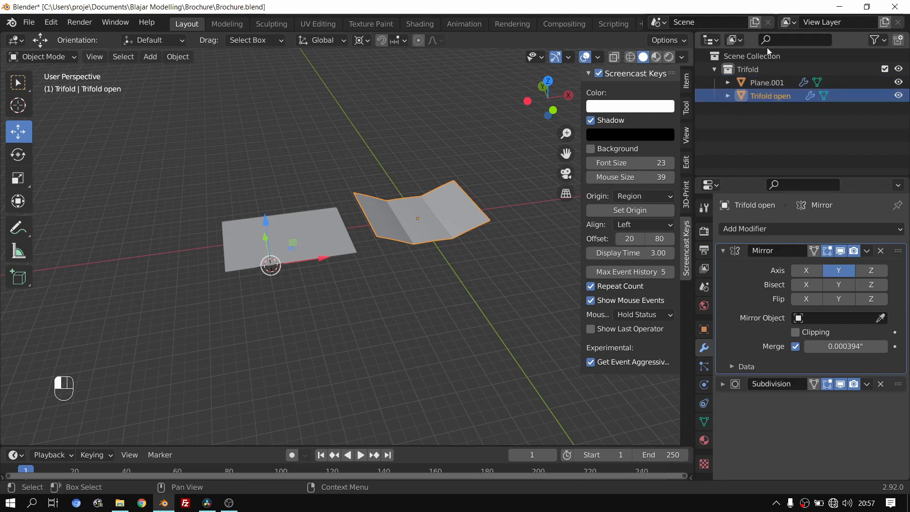
Step: Create a new collection in the scene and name it "Trifold Open"
right_click(696, 150)
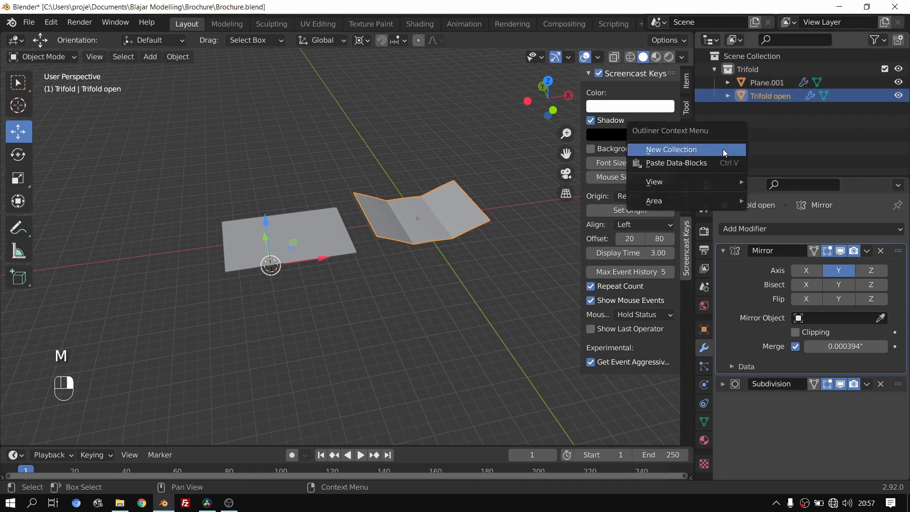
click(696, 150)
double_click(758, 108)
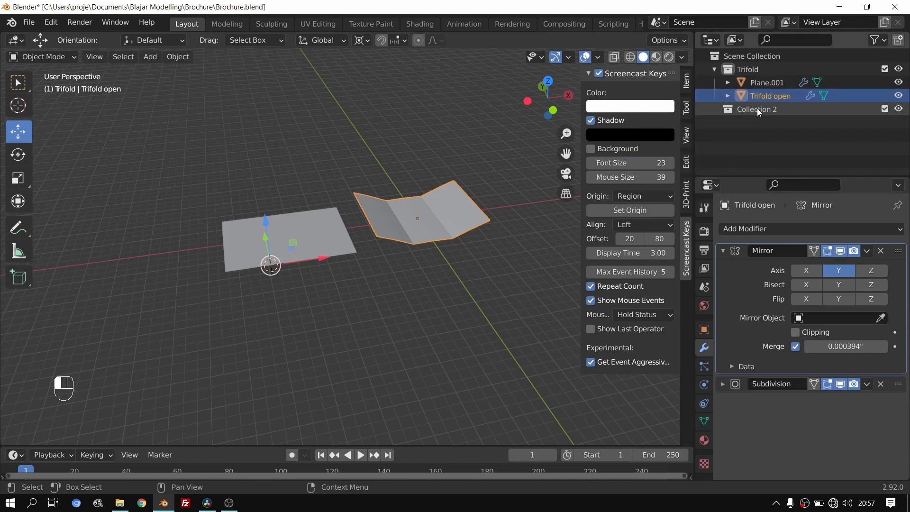
text(Trifol)
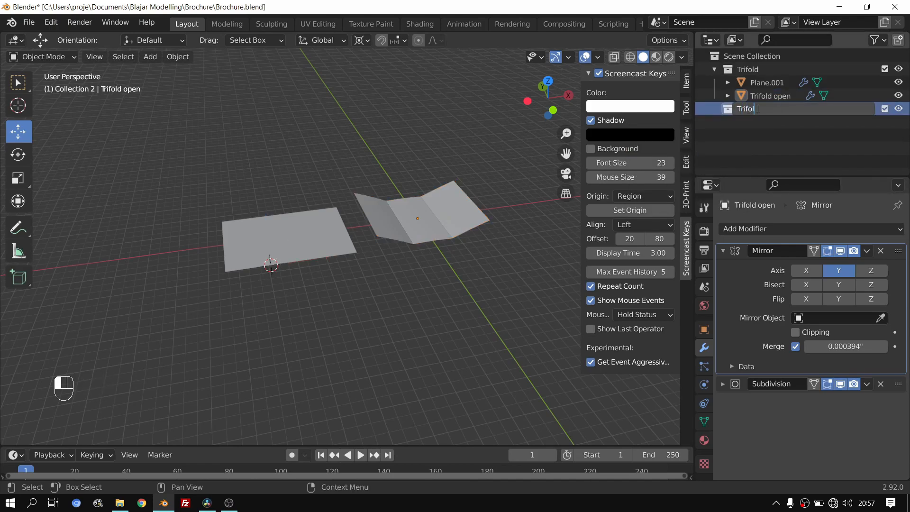
text(d Open)
key(Return)
Step: Move the folded brochure object into the Trifold Open collection and collapse both collections in the outliner
drag(760, 94, 764, 111)
click(715, 96)
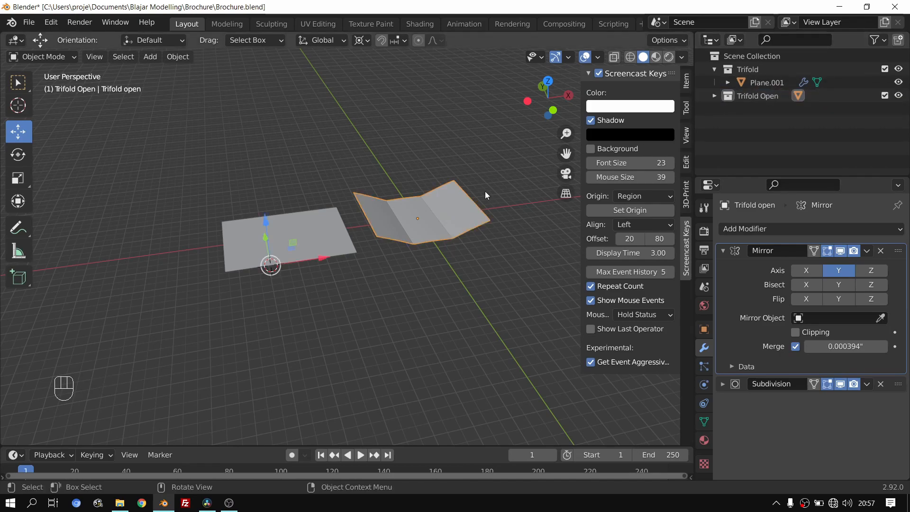
click(884, 97)
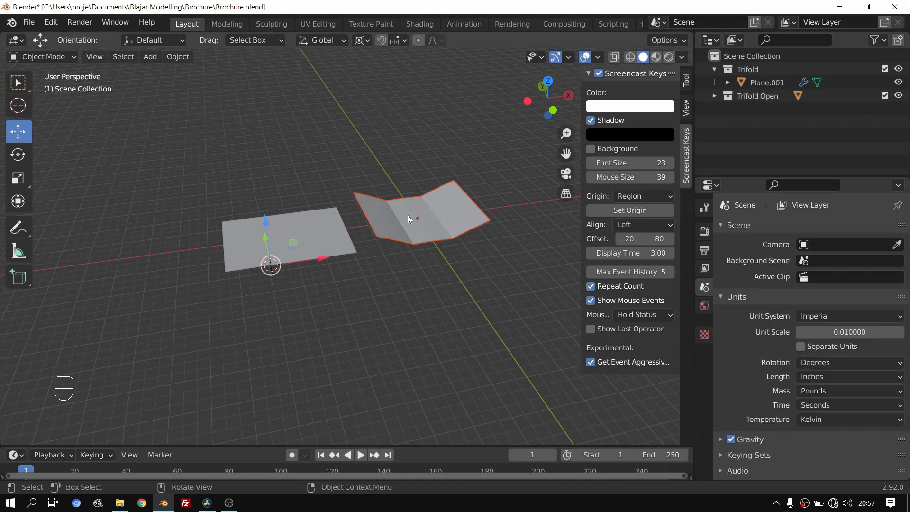
click(715, 69)
click(731, 83)
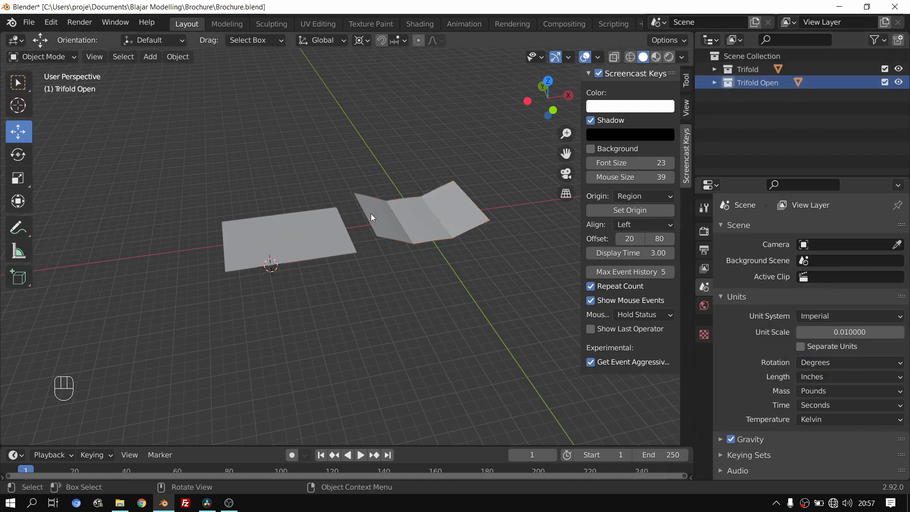
Step: Duplicate the Trifold collection holding the flat plane and rename the plane inside the copy as "Trifold"
click(309, 238)
scroll(285, 249, up, 4)
scroll(275, 256, down, 1)
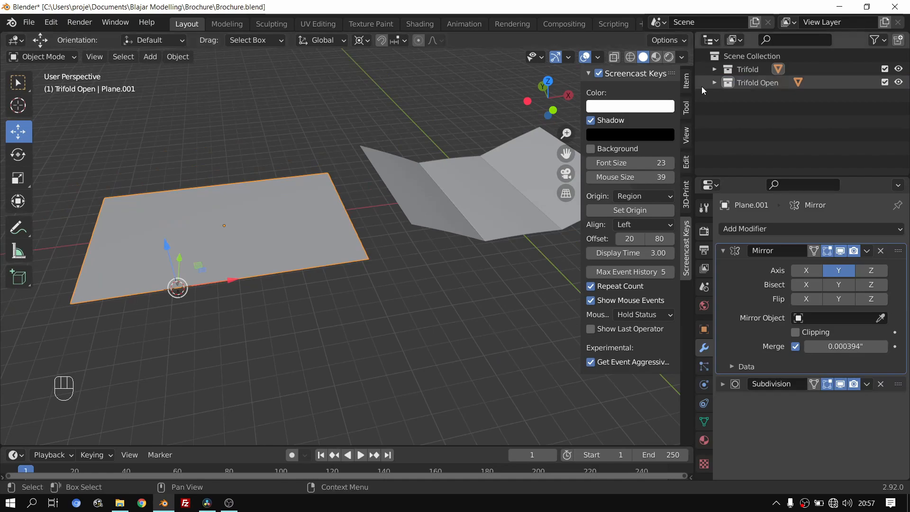
click(752, 67)
right_click(755, 69)
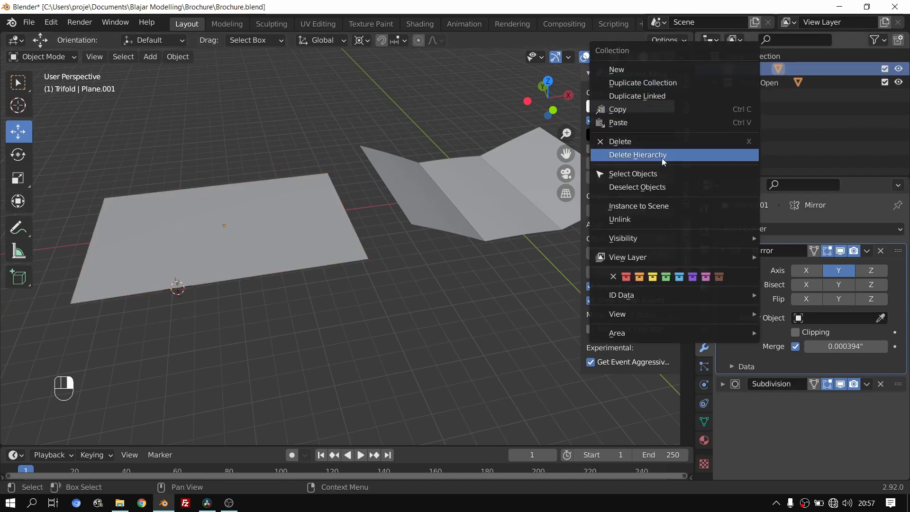
click(647, 83)
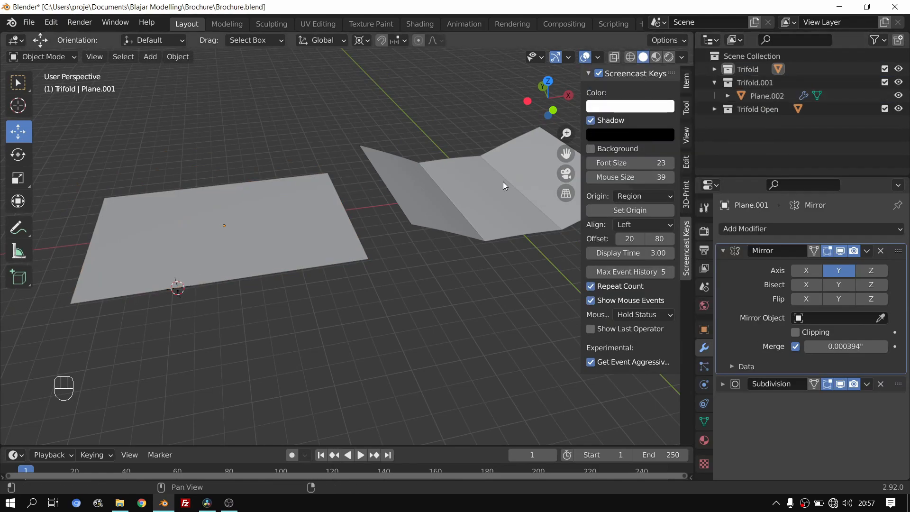
double_click(768, 95)
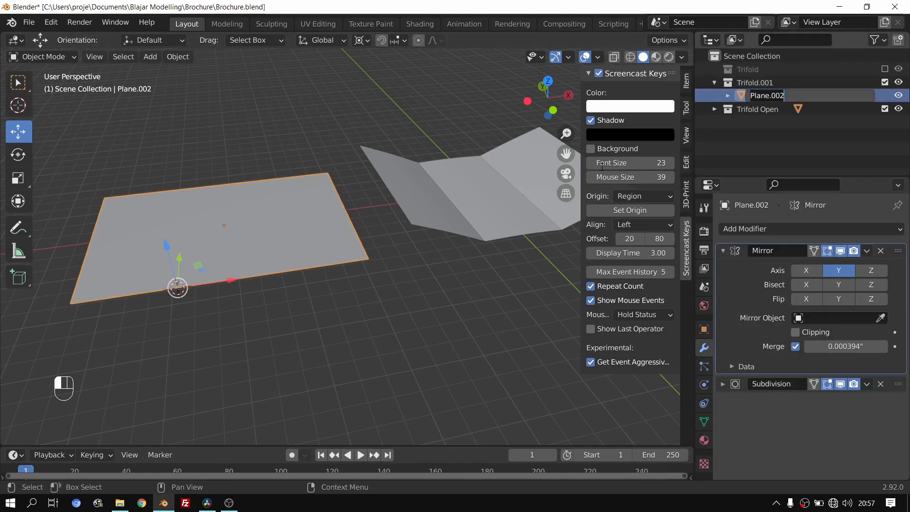
text(Trifold)
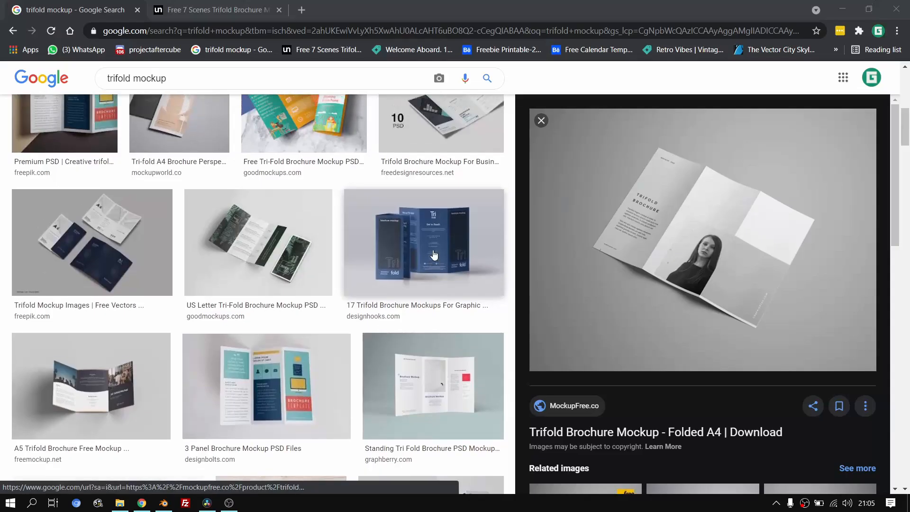
Step: Look through the trifold mockup image results in the browser, and return to Blender for a closer view of the flat brochure
scroll(651, 251, up, 6)
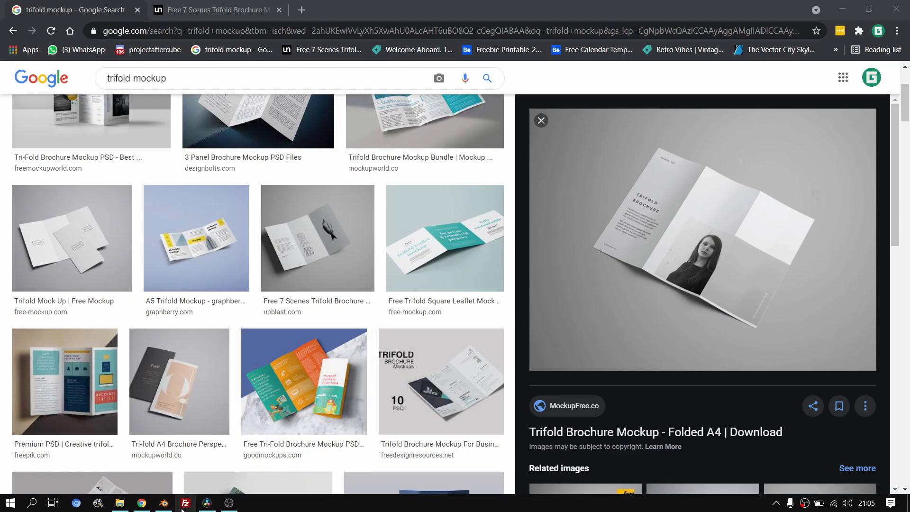
click(164, 506)
scroll(289, 244, up, 2)
shift+middle_drag(281, 242, 382, 264)
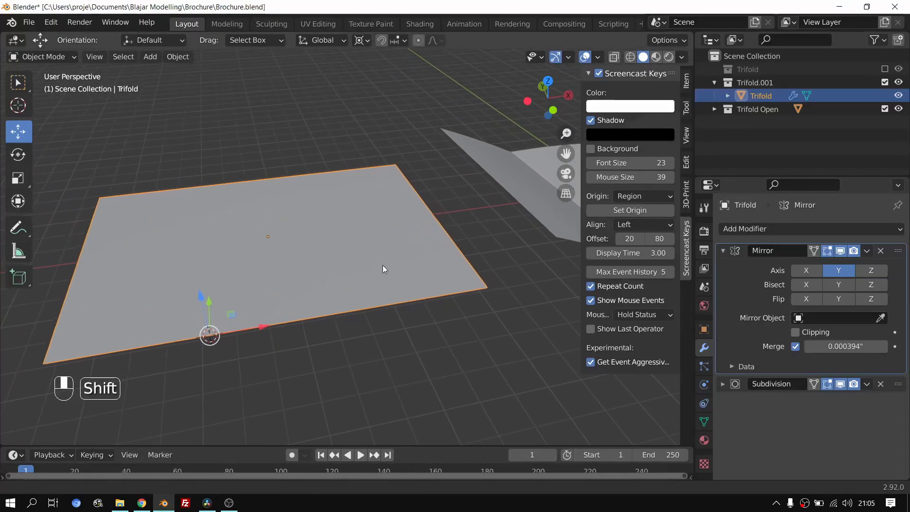
Step: Expand the Trifold Open collection and switch the Trifold.001 collection off and on to check its contents
click(754, 113)
click(715, 110)
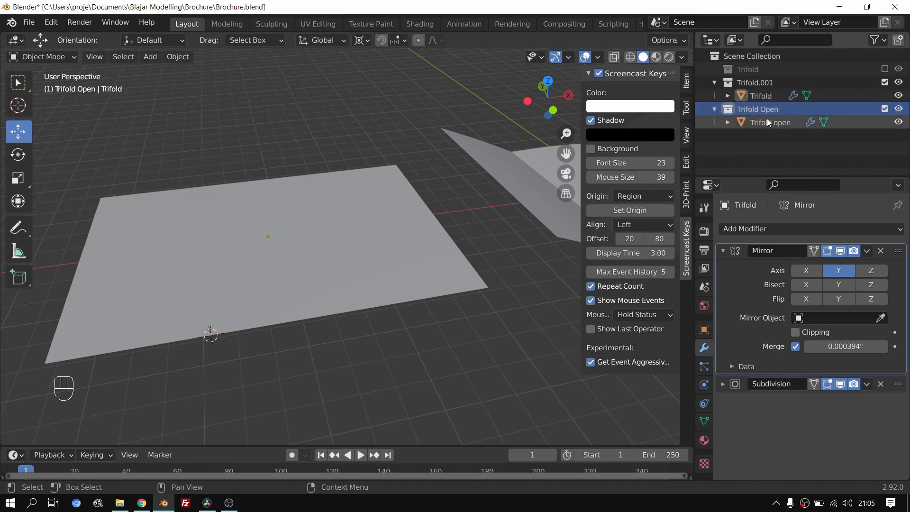
key(Up)
key(Up)
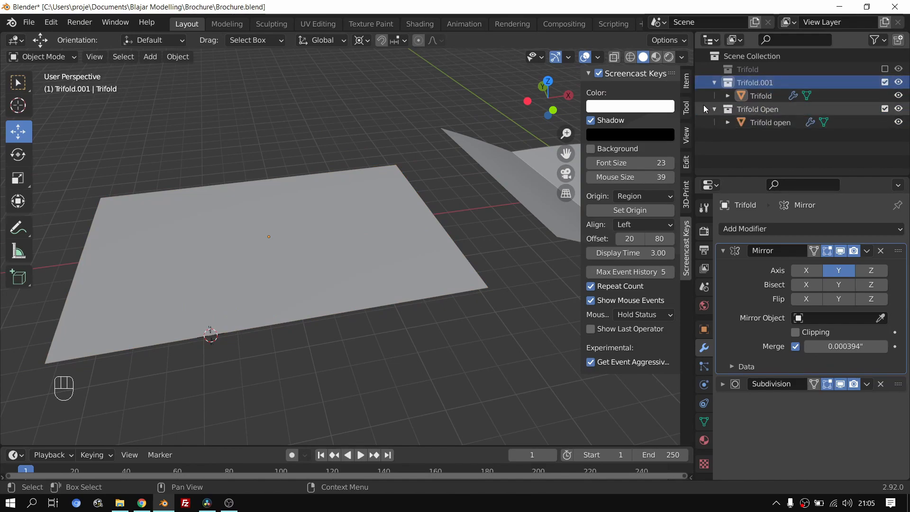
click(885, 83)
click(885, 82)
Step: Rename the Trifold.001 collection as "Trifold Open cover"
double_click(748, 82)
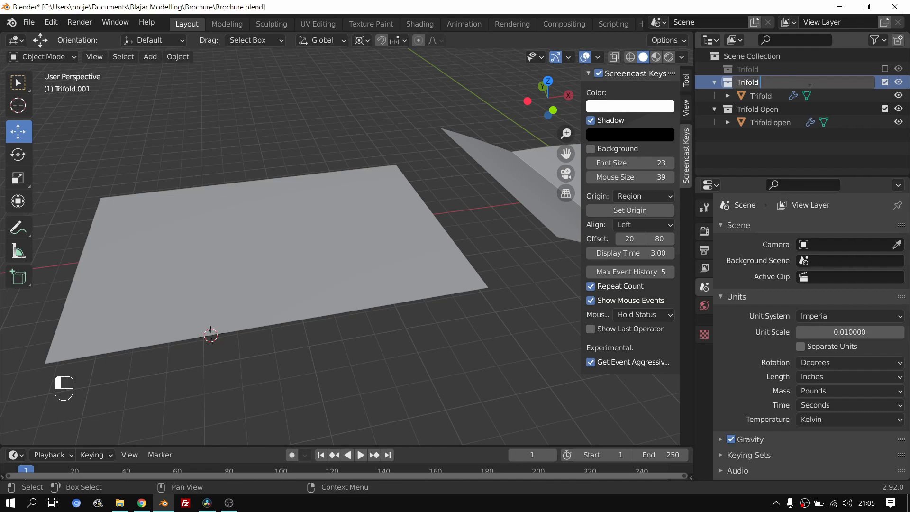
key(shift)
text(Cove)
key(BackSpace)
key(BackSpace)
key(BackSpace)
key(BackSpace)
text(Open cover)
key(Return)
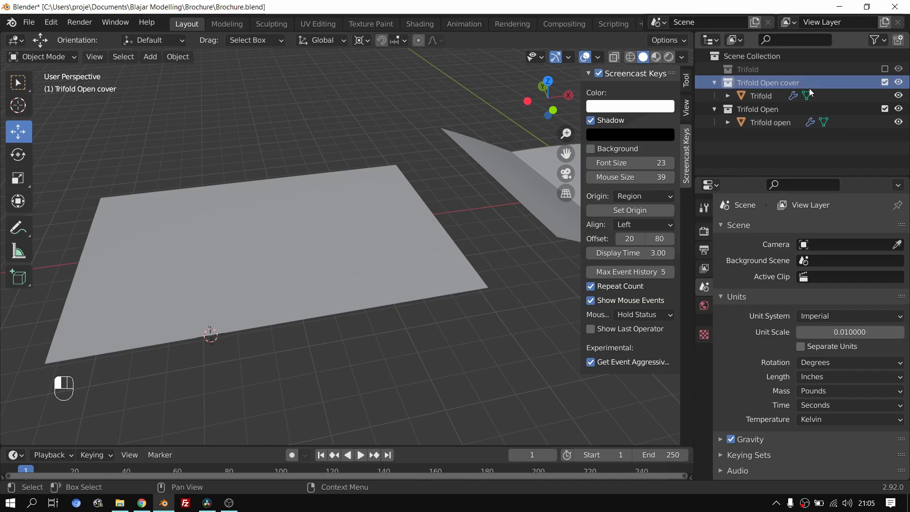
Step: Rename the collection holding the folded brochure as "Trifold Open inside"
double_click(785, 108)
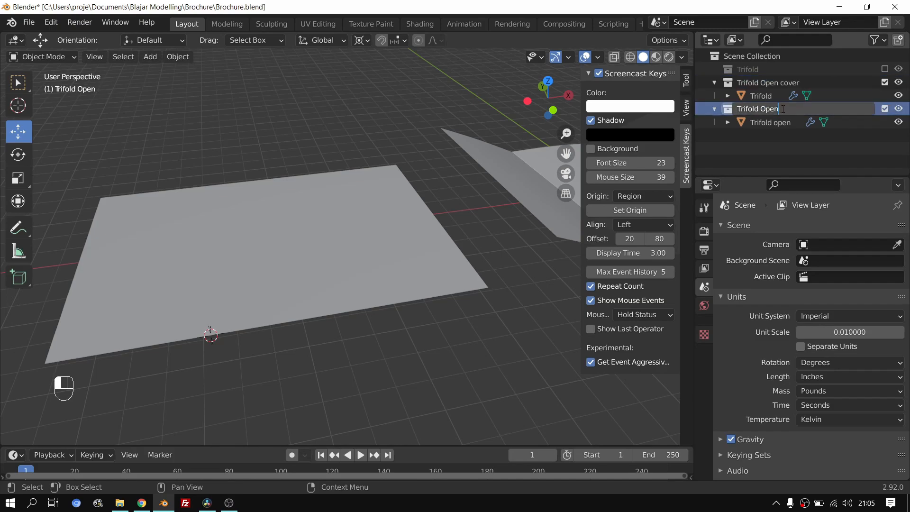
text(inside)
key(Return)
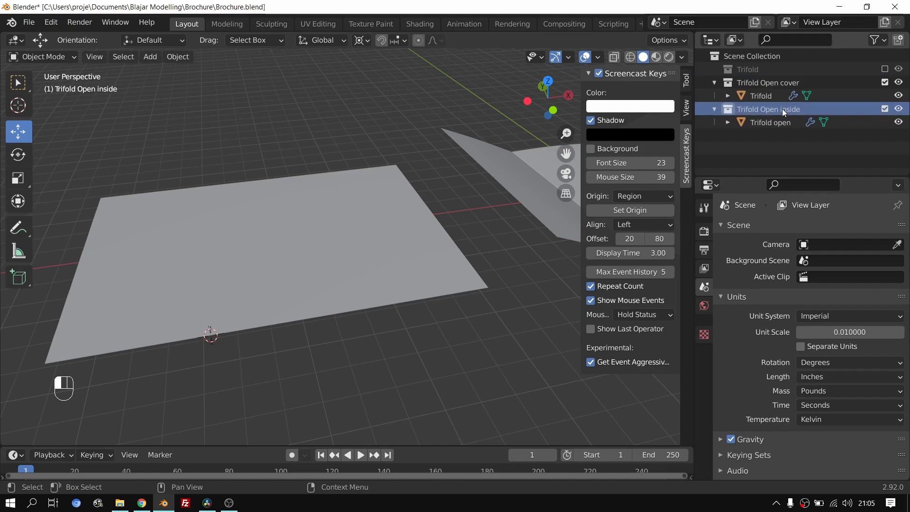
Step: Select the flat brochure in the Trifold Open cover collection and open its mesh in Edit Mode
click(771, 86)
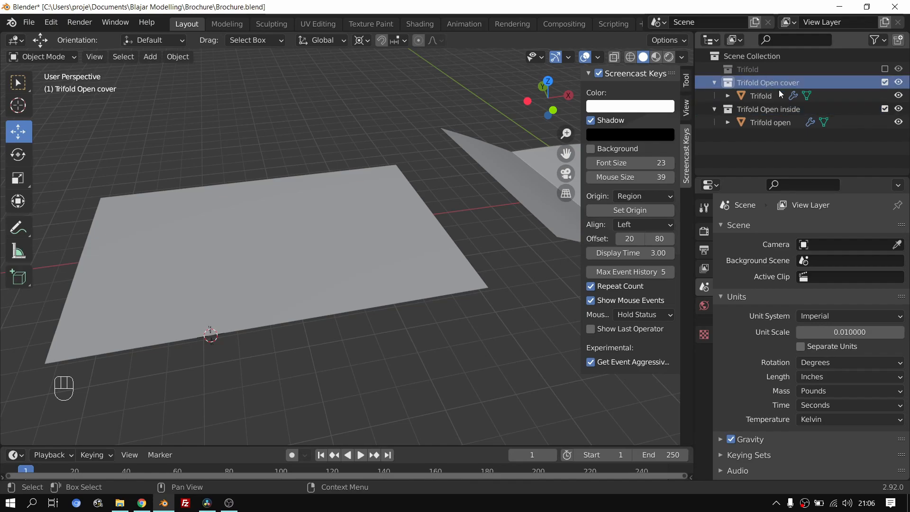
click(885, 83)
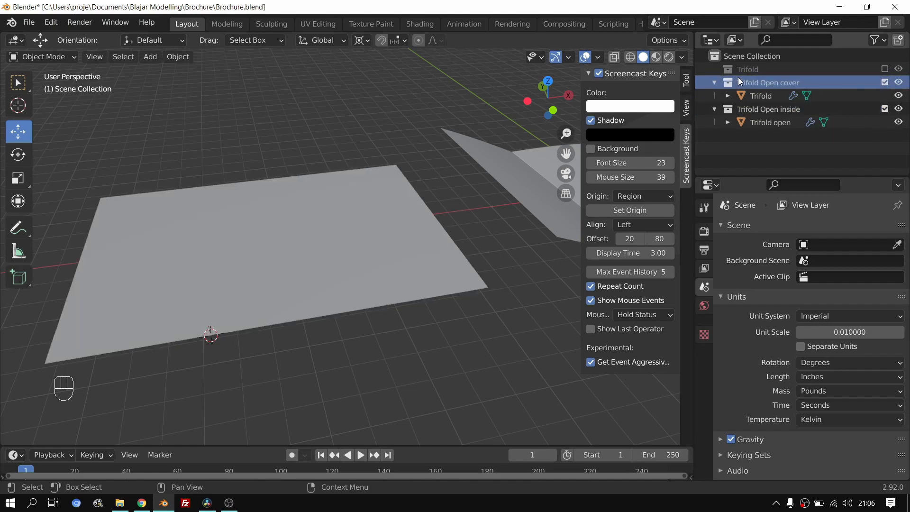
scroll(325, 251, up, 3)
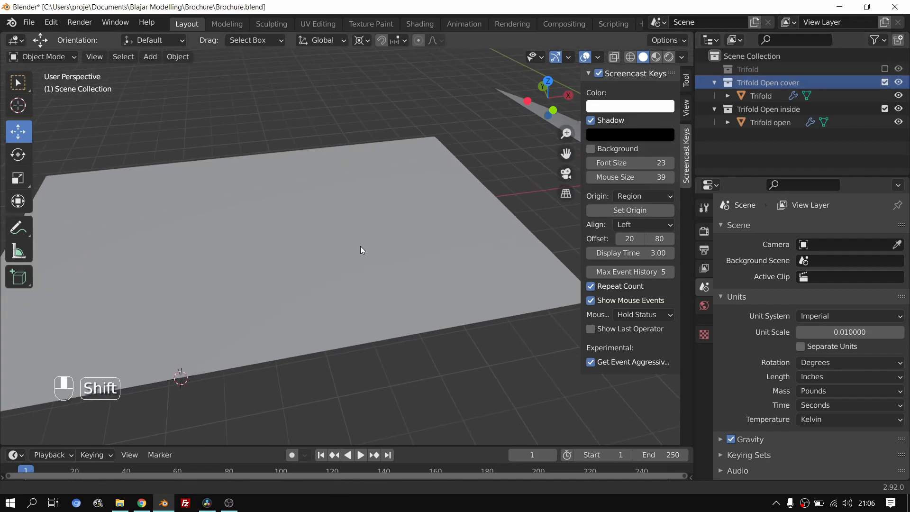
click(297, 252)
key(Tab)
middle_drag(343, 256, 437, 211)
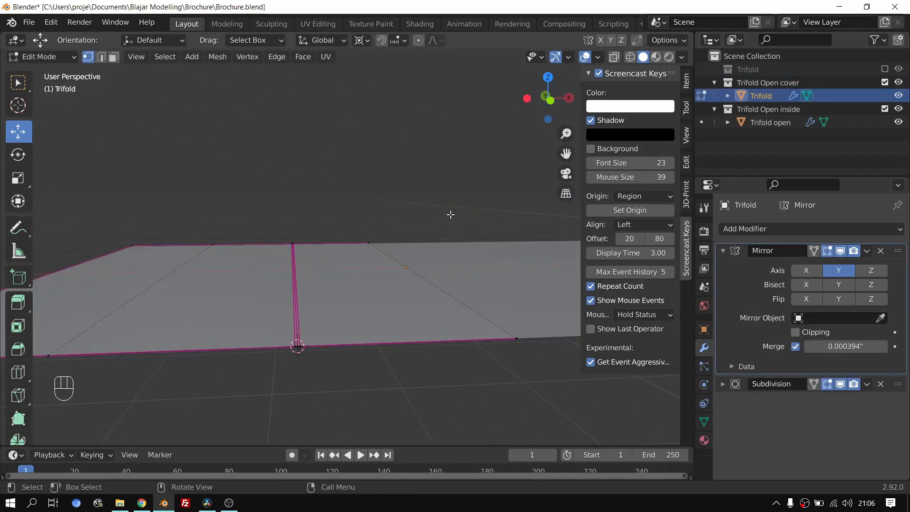
Step: Check the trifold mockup reference in the browser, and in Blender raise the fold's edge loops beside the middle panel about 0.53" along Z
key(alt+Tab)
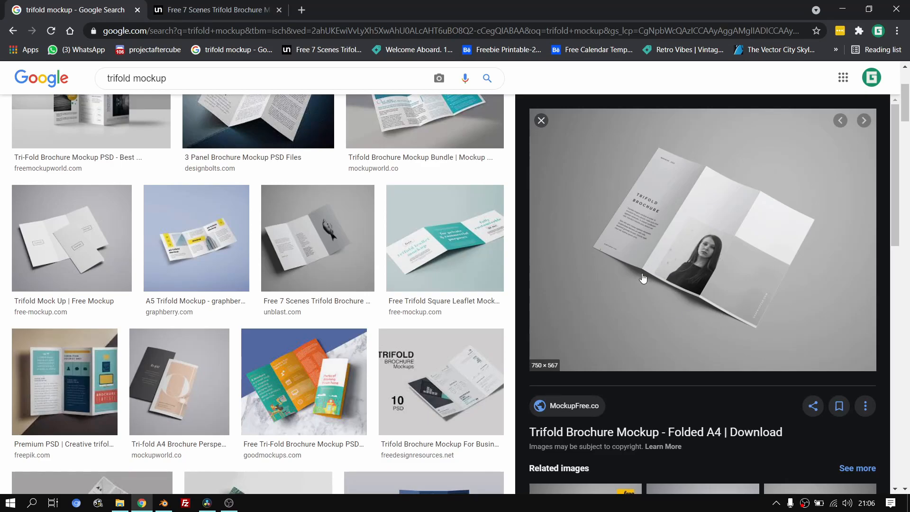
key(alt+Tab)
middle_drag(306, 341, 301, 295)
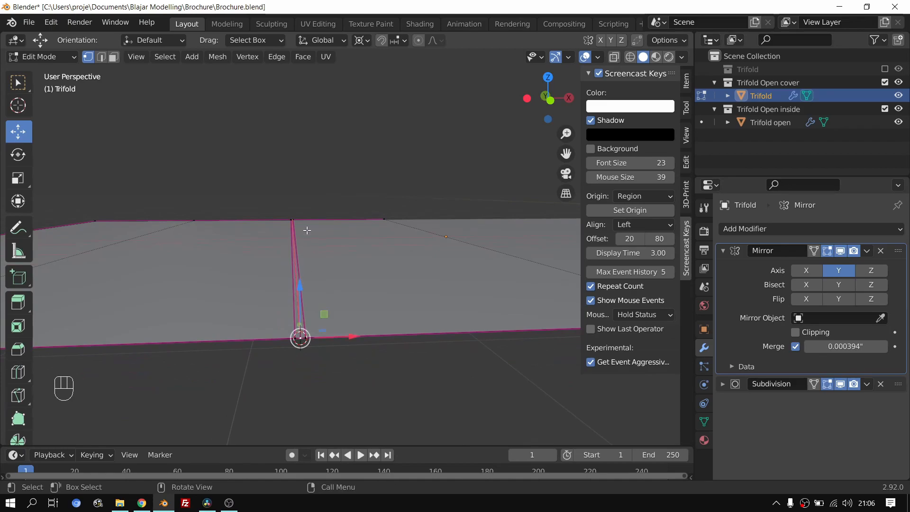
double_click(305, 308)
shift+double_click(291, 307)
drag(300, 302, 298, 143)
scroll(329, 171, down, 7)
middle_drag(369, 220, 351, 232)
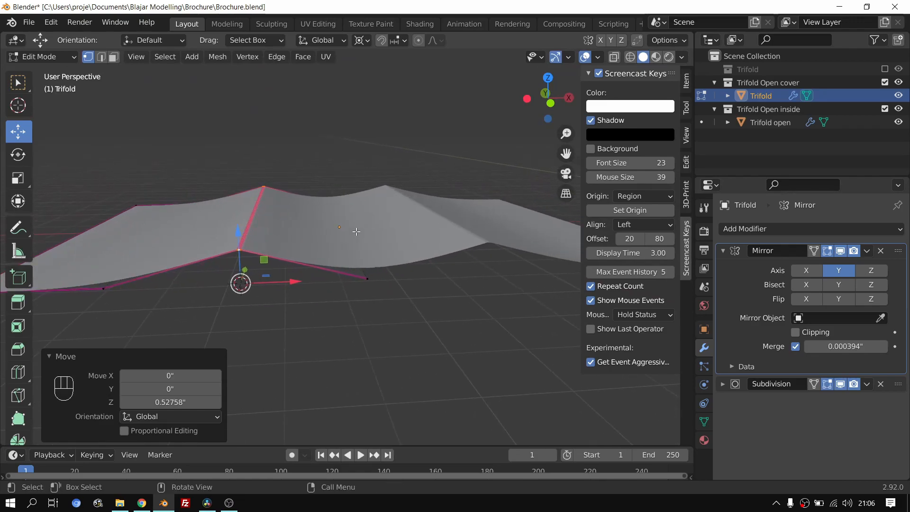
Step: Preview the folded shape in Object Mode and move the same fold edges about 0.15" further up along Z
key(Tab)
key(Tab)
middle_drag(363, 265, 343, 279)
drag(239, 263, 241, 253)
Step: Change the transform pivot point to centre on the selection, and raise the middle panel's centre edge slightly along Z
click(362, 41)
click(372, 90)
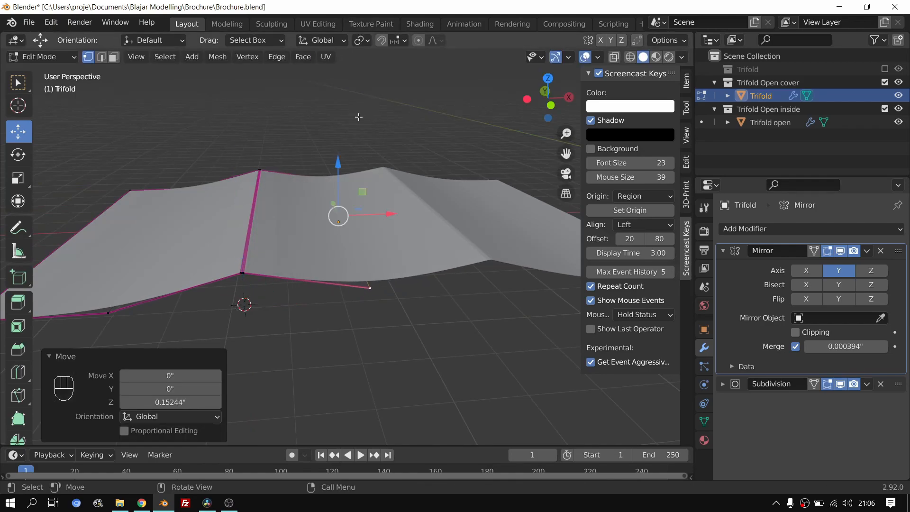
drag(336, 180, 338, 167)
middle_drag(338, 167, 400, 224)
key(Tab)
Step: Compare with the mockup photo in the browser, and move the brochure's left outer edge inward about 0.165" along X
key(alt+Tab)
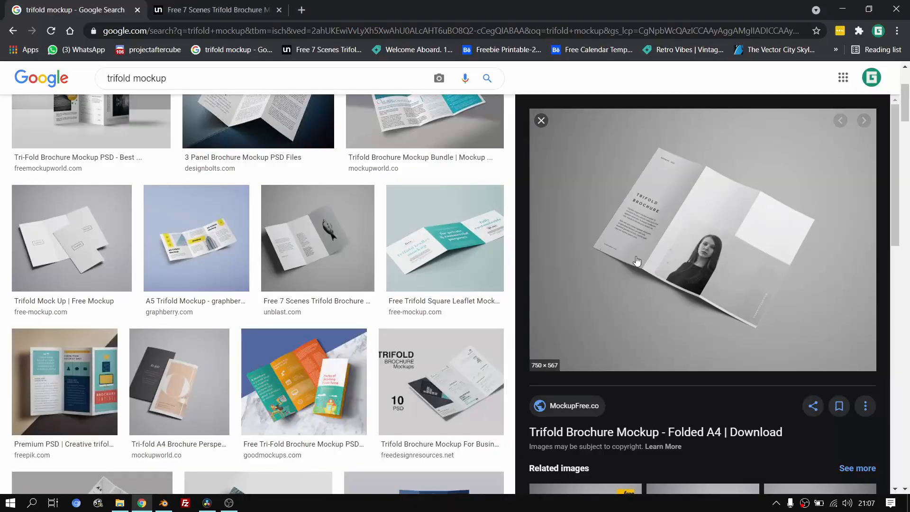
key(alt+Tab)
scroll(266, 296, up, 5)
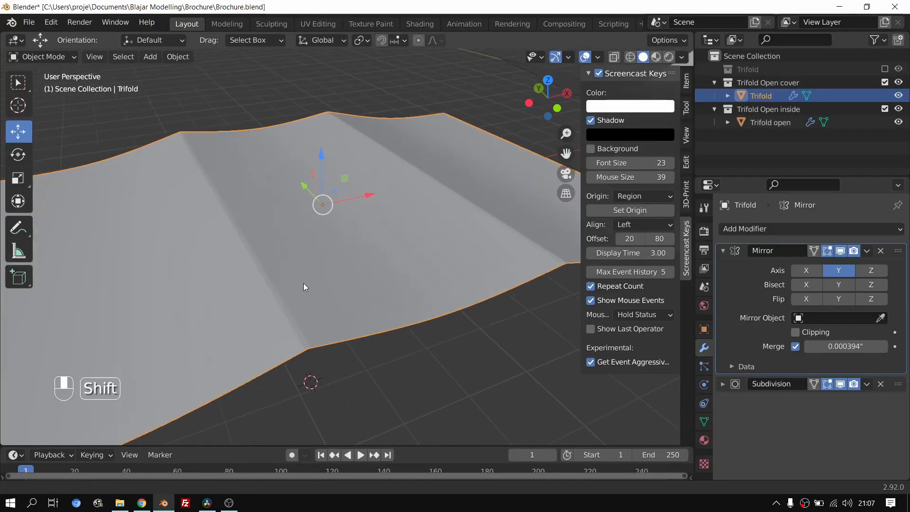
shift+middle_drag(292, 297, 341, 275)
middle_drag(341, 275, 287, 250)
key(Tab)
shift+middle_drag(255, 163, 375, 189)
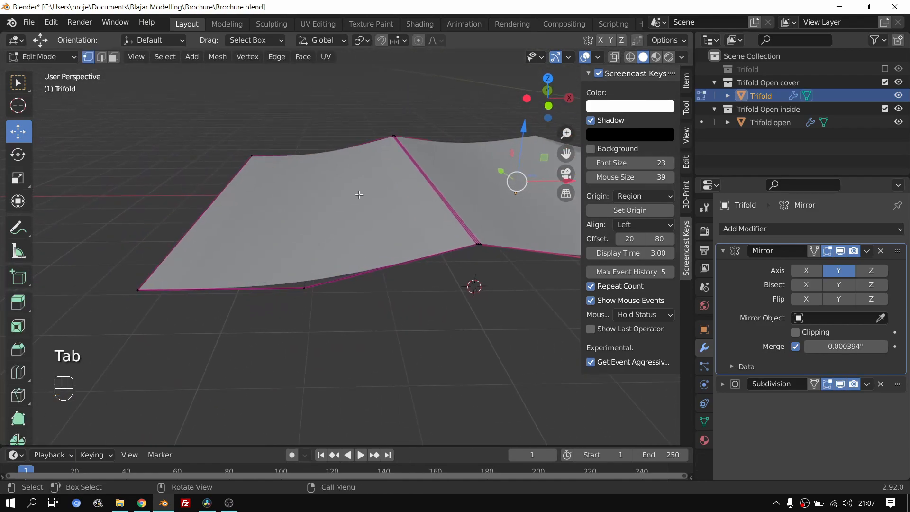
click(174, 241)
middle_drag(313, 248, 330, 242)
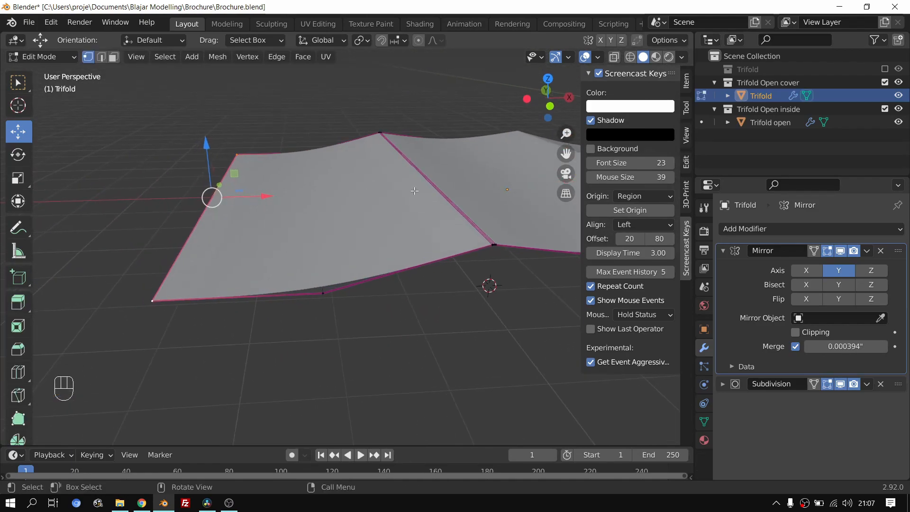
drag(266, 199, 276, 203)
middle_drag(276, 203, 203, 253)
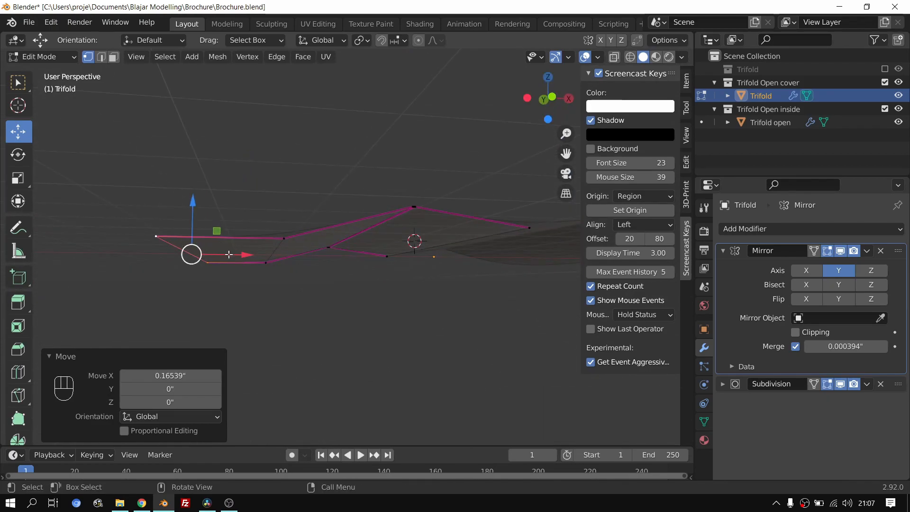
Step: Shift the left panel's middle edge slightly along X toward the fold and return to Object Mode
middle_drag(403, 209, 281, 243)
click(277, 267)
alt+click(274, 252)
drag(322, 259, 329, 258)
middle_drag(329, 249, 304, 252)
key(Tab)
Step: Check the mockup photo in the browser, and in Blender add a plane under the brochure scaled up by about 13
key(alt+Tab)
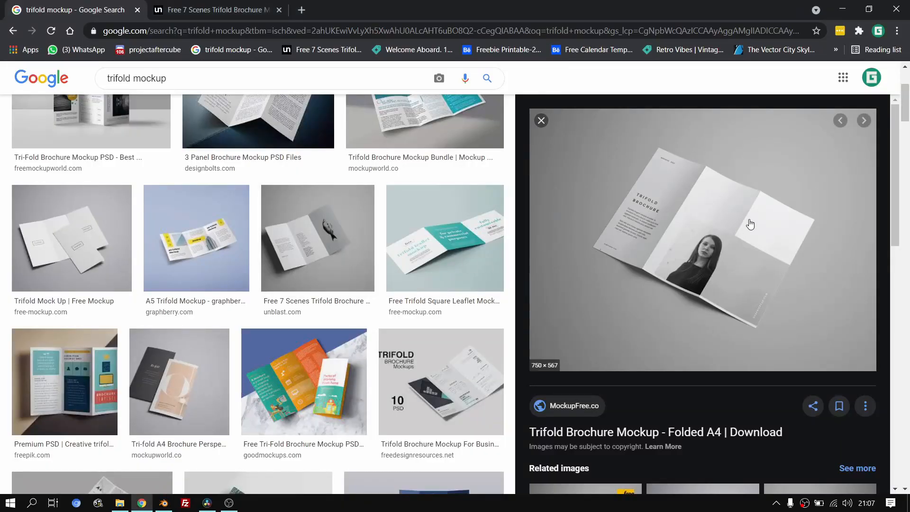
key(alt+Tab)
middle_drag(545, 242, 466, 286)
key(shift+a)
click(474, 228)
key(s)
click(372, 254)
scroll(373, 256, up, 3)
middle_drag(375, 261, 304, 279)
scroll(351, 239, down, 3)
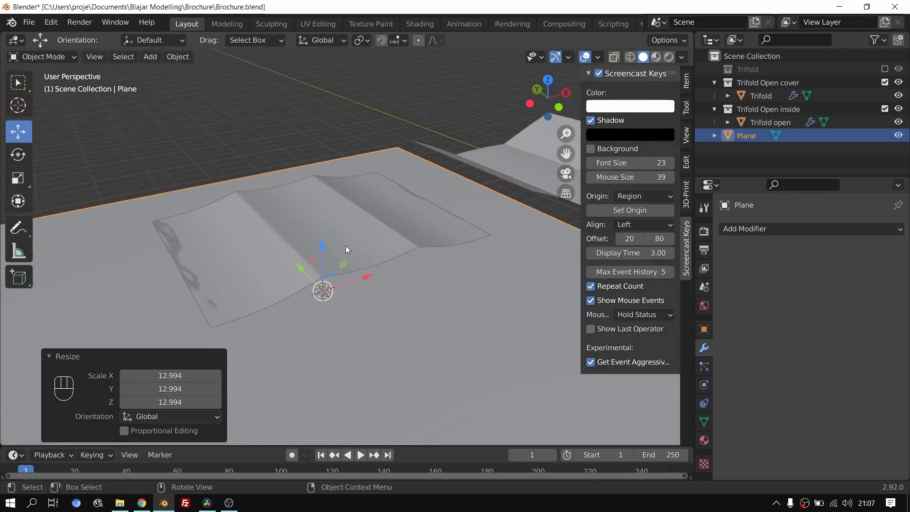
scroll(340, 254, up, 1)
scroll(335, 254, down, 5)
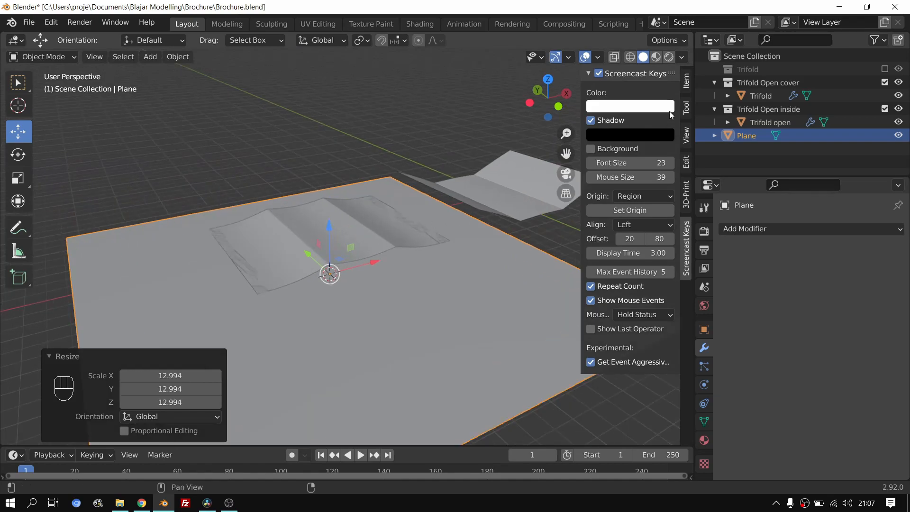
key(shift+a)
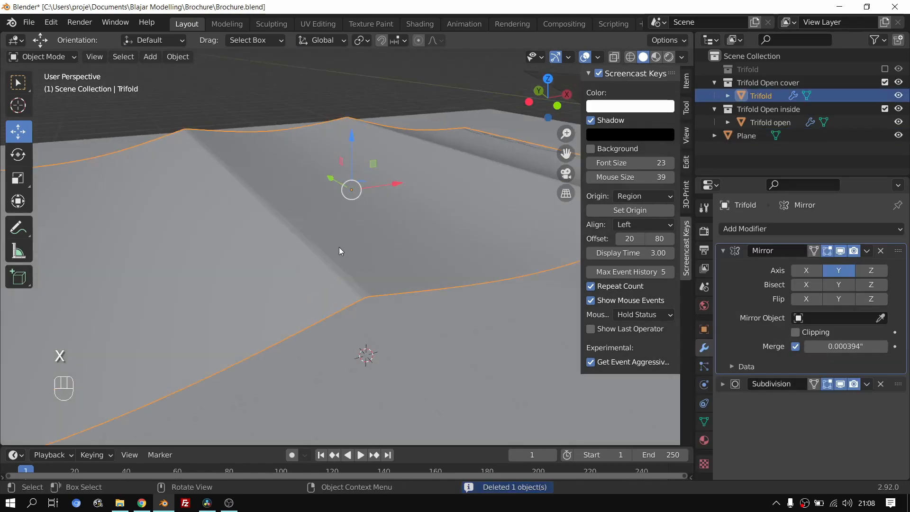
Step: Edge-slide the left support loop of the brochure's fold toward the crease with a factor of about -0.63
key(Tab)
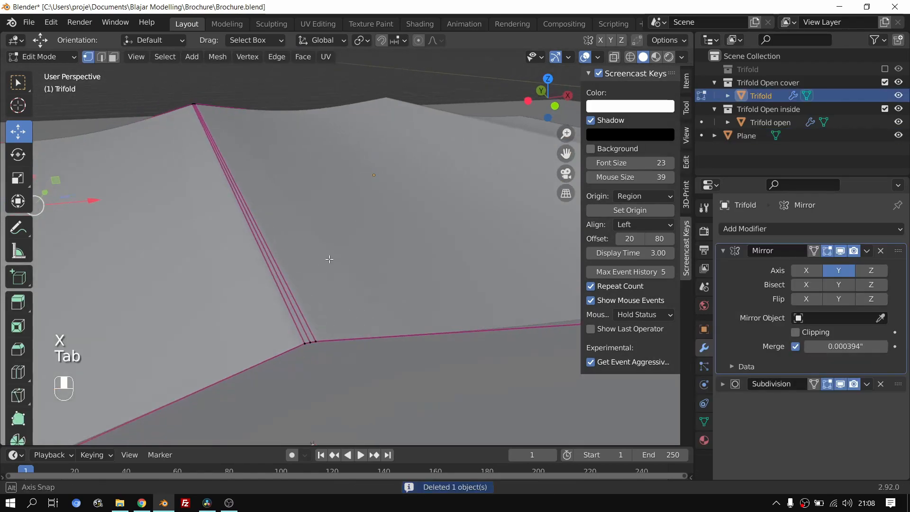
scroll(318, 243, up, 1)
mouse_move(317, 243)
shift+middle_down()
mouse_move(348, 213)
mouse_move(326, 229)
shift+middle_up()
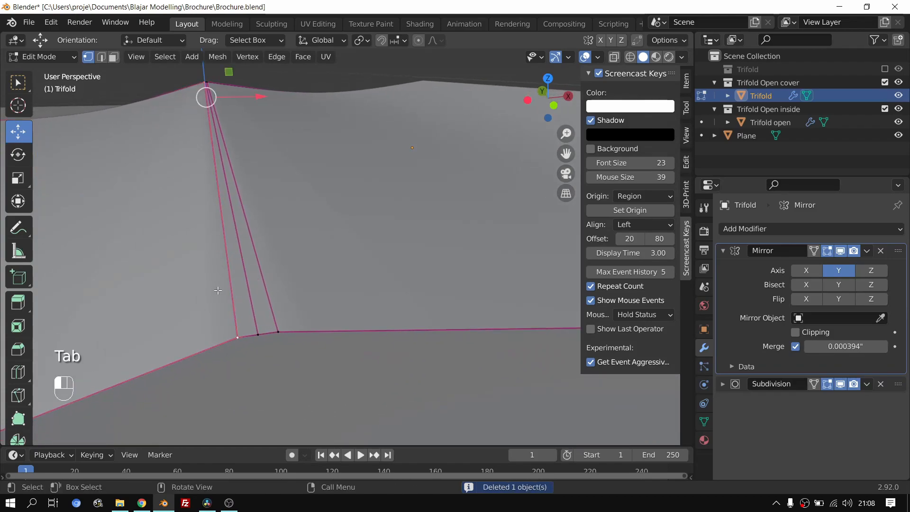
scroll(222, 270, down, 3)
middle_drag(222, 270, 207, 268)
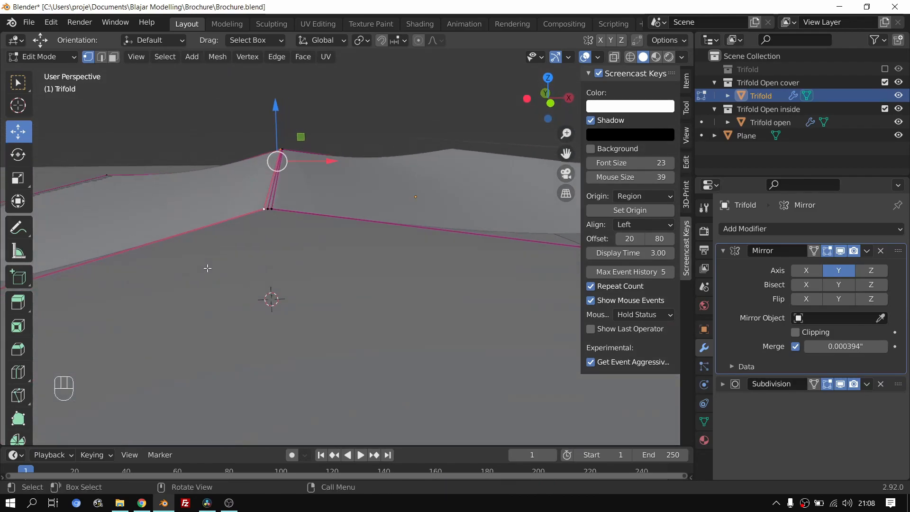
scroll(227, 236, up, 3)
shift+middle_drag(228, 235, 290, 282)
scroll(299, 271, up, 2)
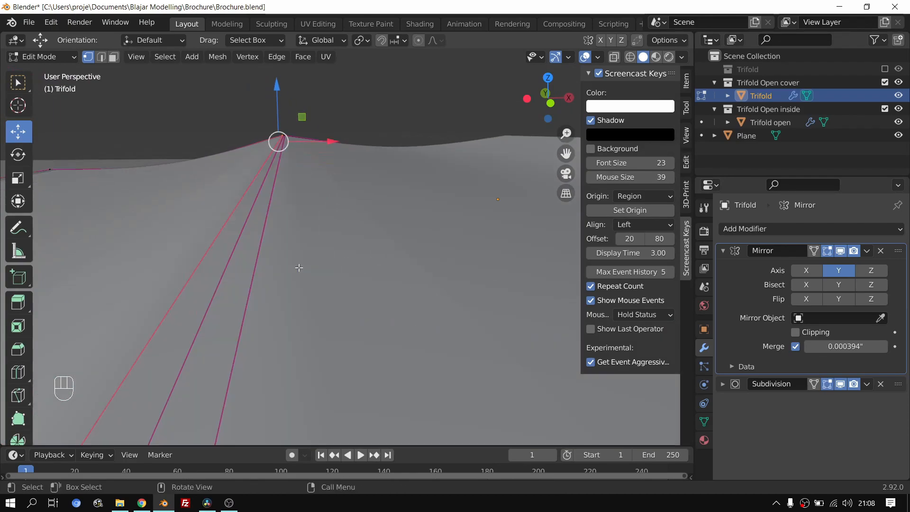
scroll(294, 267, down, 2)
key(g)
key(g)
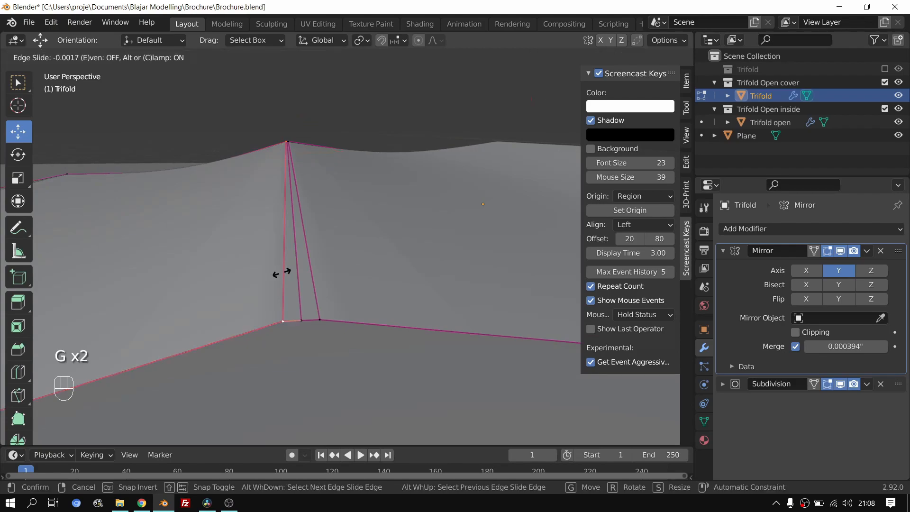
key(shift)
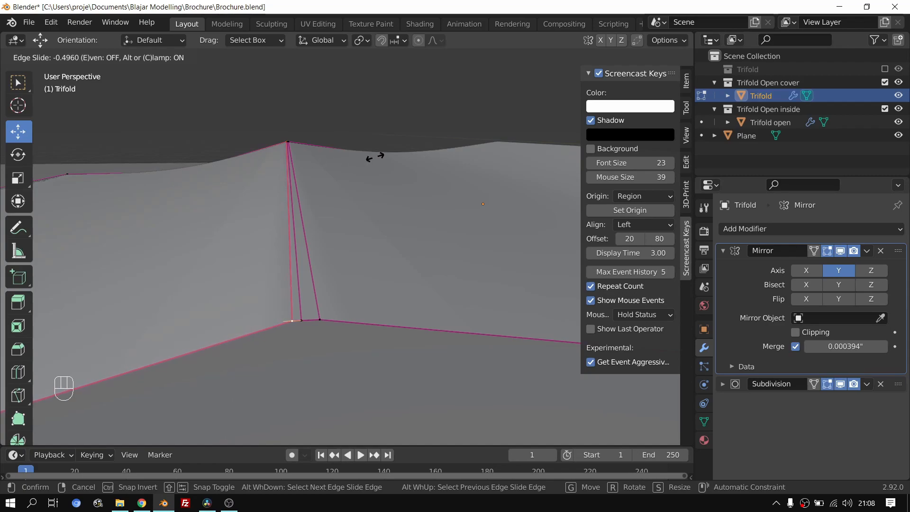
click(493, 141)
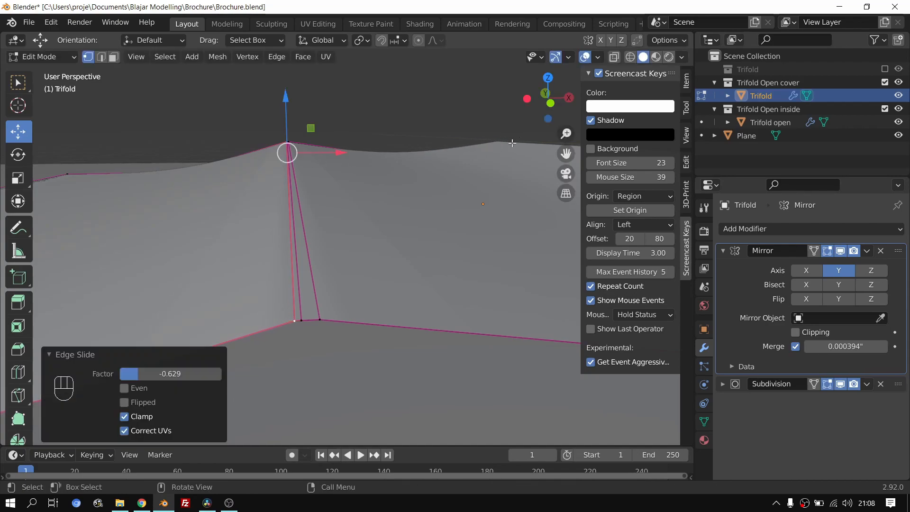
Step: Edge-slide the right support loop of the fold toward the crease and preview the tighter fold in Object Mode
alt+click(312, 245)
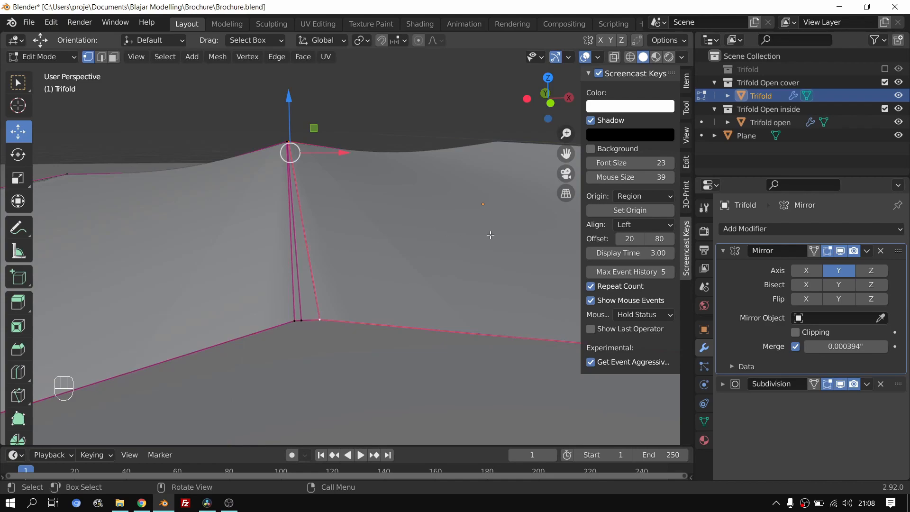
key(g)
key(g)
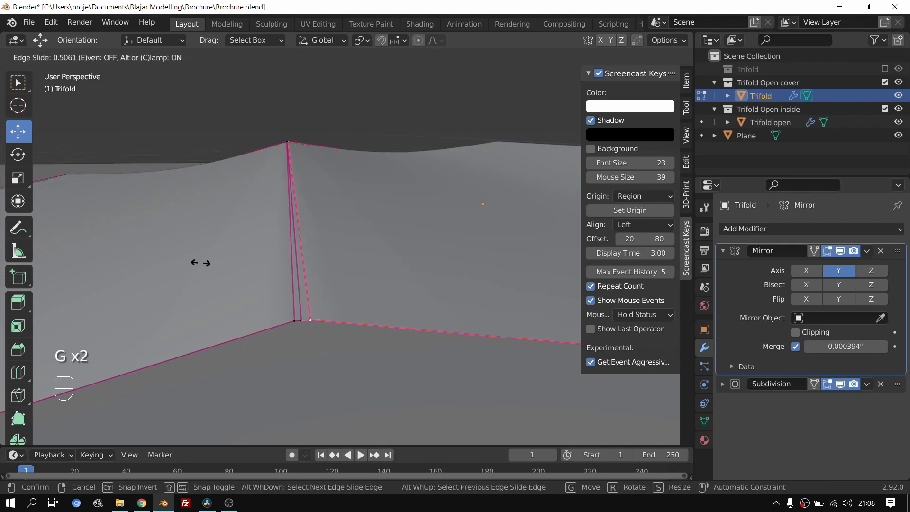
key(Tab)
middle_drag(283, 240, 332, 229)
key(Tab)
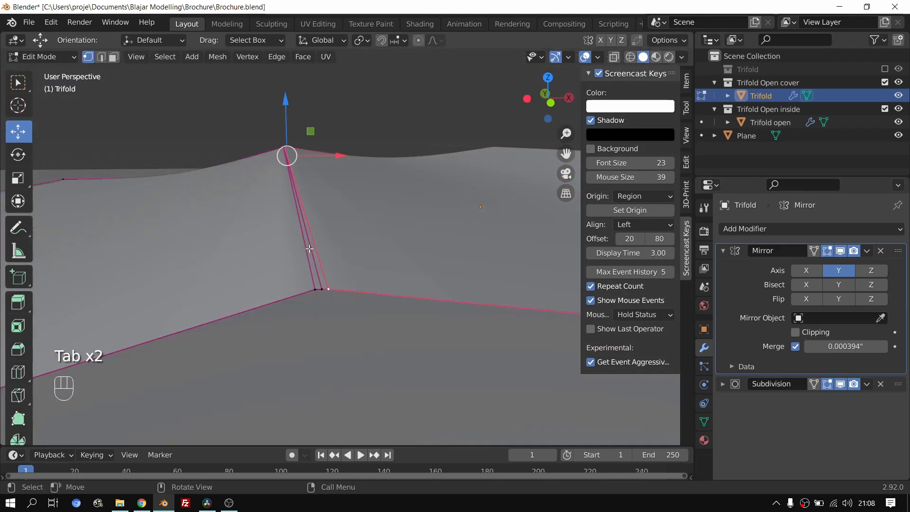
Step: Fine-tune the height of the fold's centre crease along Z, previewing the result in Object Mode
drag(286, 104, 286, 96)
key(Tab)
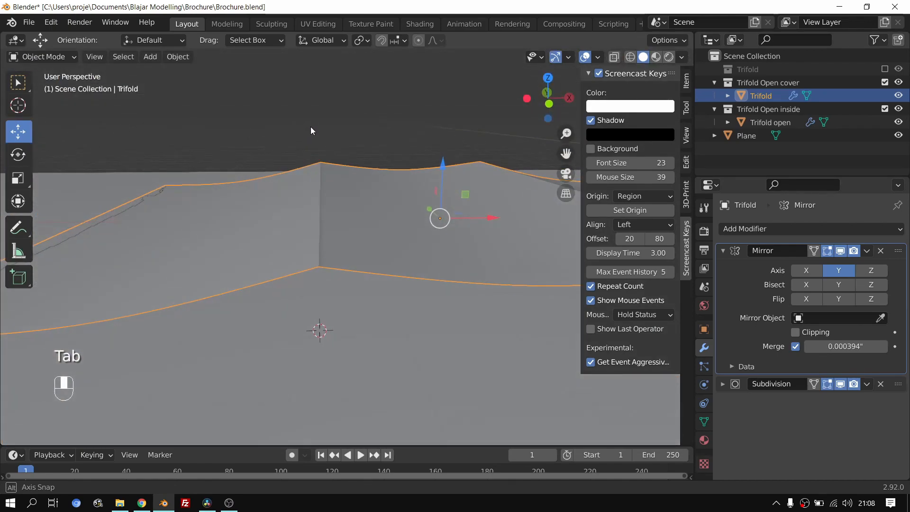
key(Tab)
drag(293, 106, 293, 105)
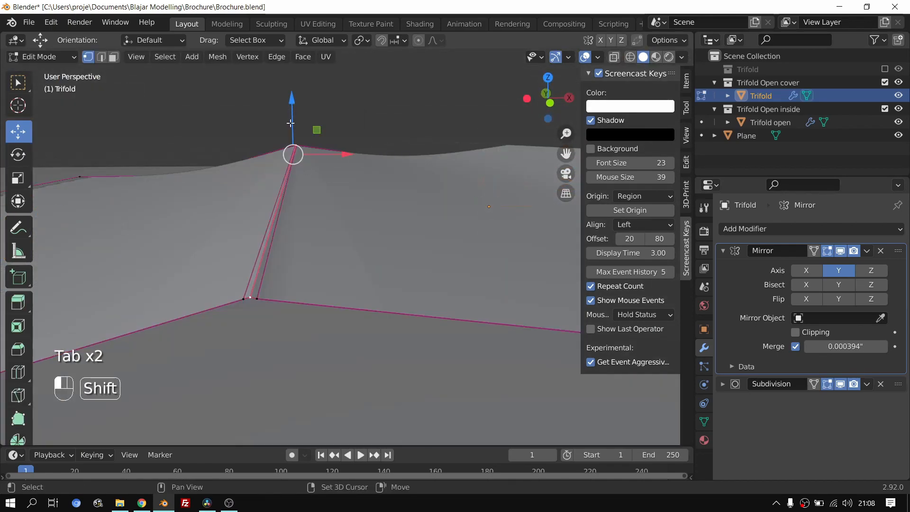
drag(292, 102, 294, 103)
key(Tab)
Step: Inspect the fold up close and raise the whole Trifold brochure about 0.042" along Z above the plane
scroll(297, 108, up, 5)
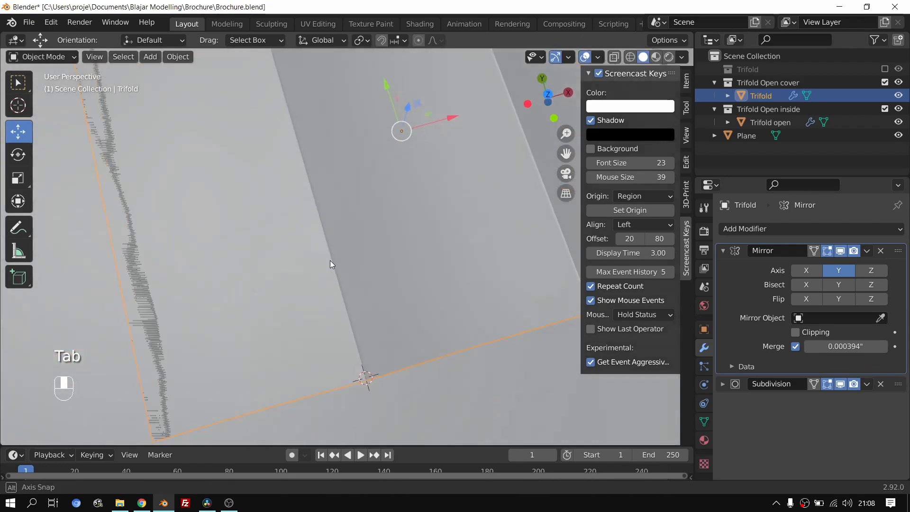
middle_drag(339, 226, 335, 165)
scroll(214, 185, down, 4)
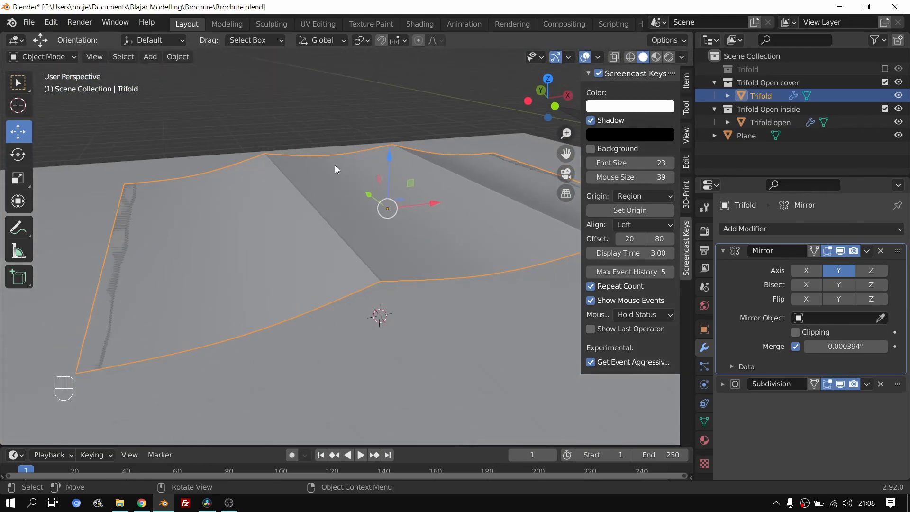
scroll(338, 199, down, 2)
drag(373, 173, 338, 177)
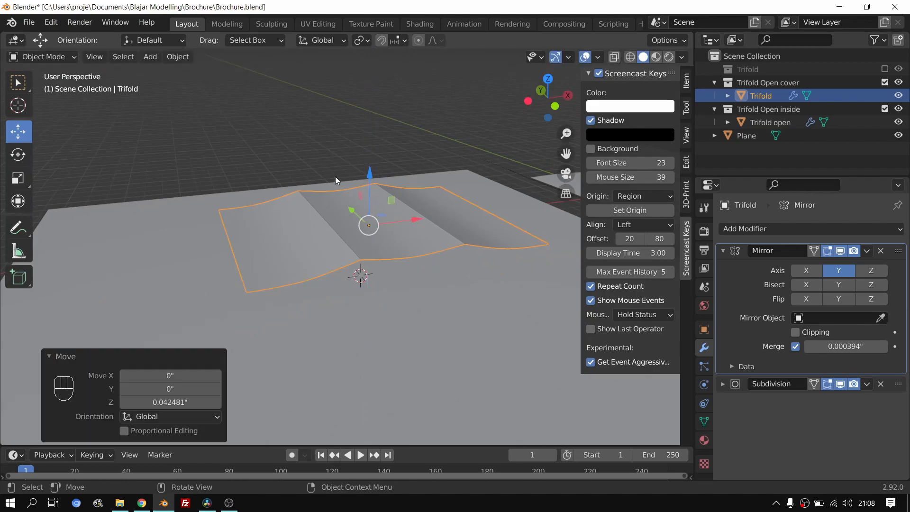
Step: Delete the large ground plane beneath the brochure and view the folded sheet from a low angle
middle_drag(337, 176, 351, 235)
click(314, 166)
shift+middle_drag(314, 166, 436, 252)
scroll(417, 235, down, 4)
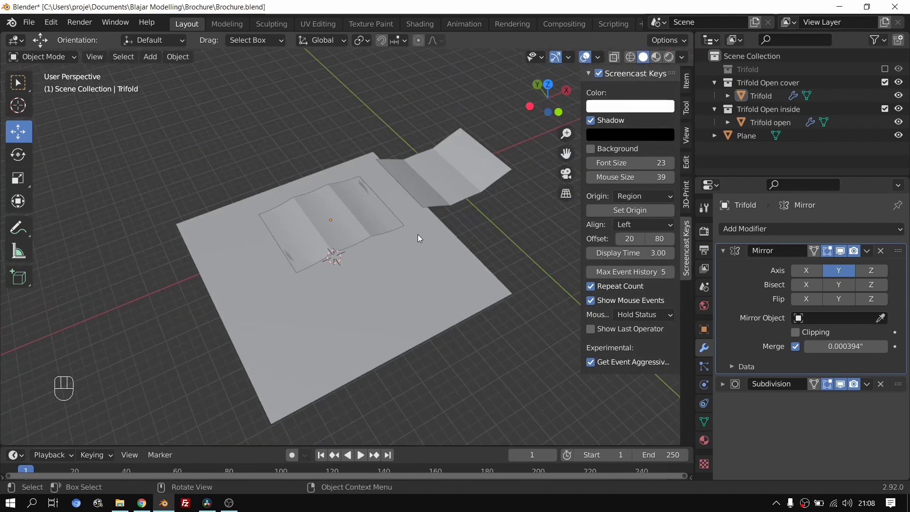
scroll(417, 241, up, 3)
key(x)
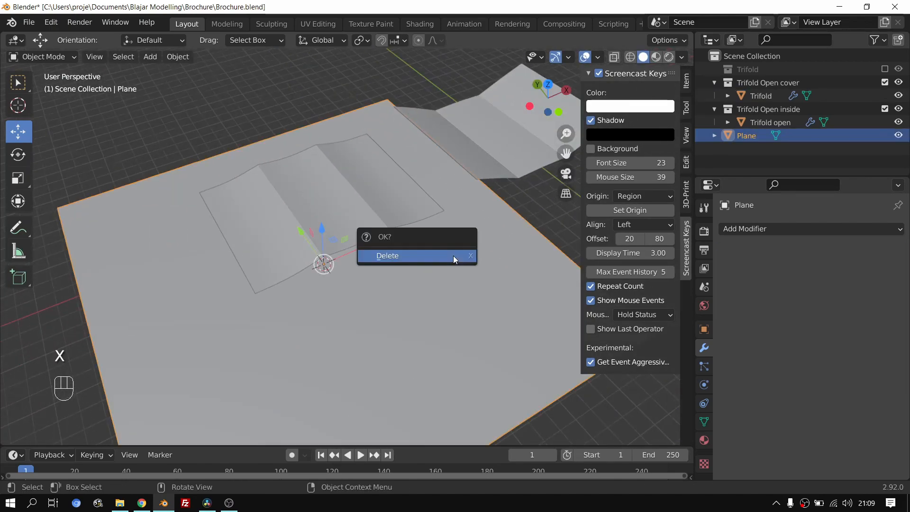
click(453, 256)
middle_drag(370, 247, 346, 183)
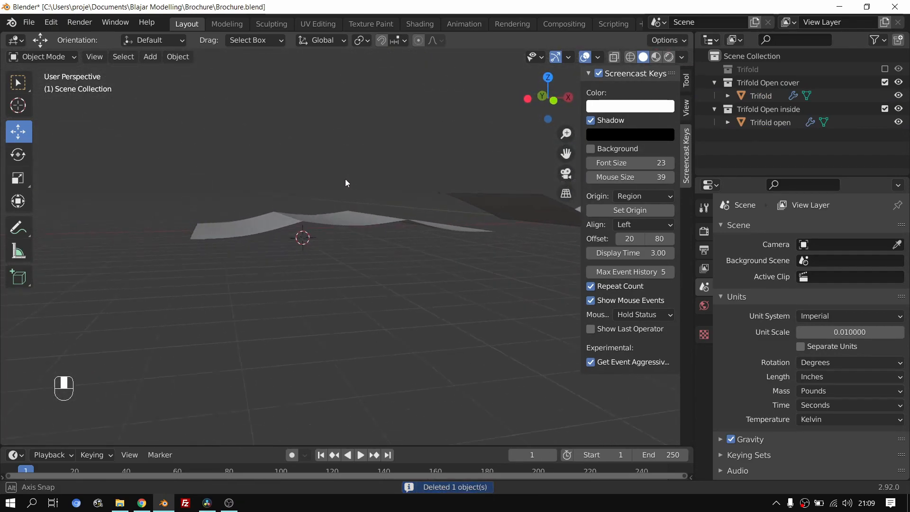
Step: Raise the middle edge of the centre panel on the Trifold mesh about 0.078" along Z
scroll(352, 212, up, 6)
shift+middle_drag(350, 215, 334, 235)
middle_drag(334, 234, 306, 147)
key(Tab)
shift+middle_drag(408, 238, 353, 246)
click(353, 246)
key(Tab)
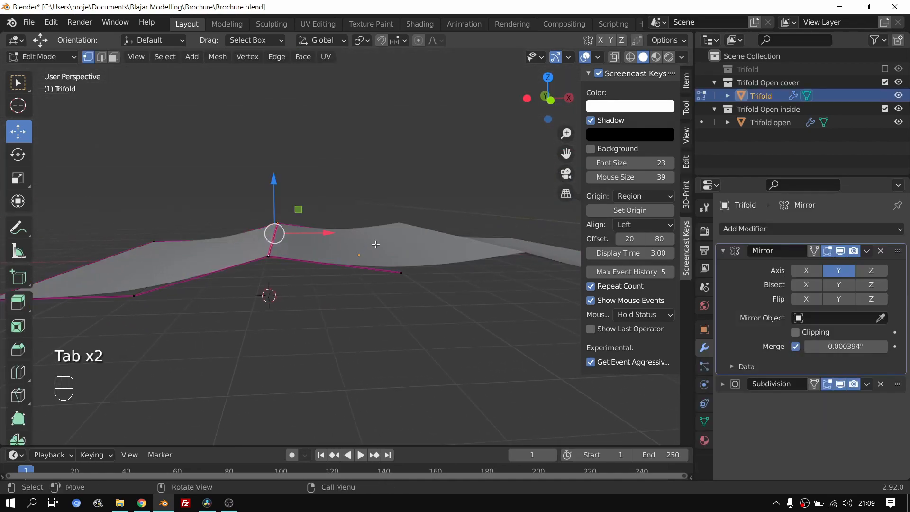
click(383, 255)
drag(360, 194, 356, 188)
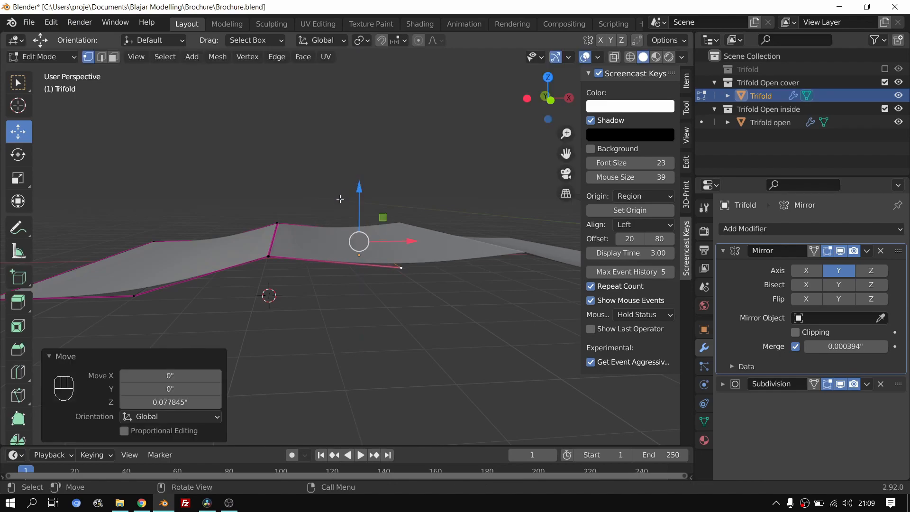
Step: Raise the middle edge of the Trifold's outer panel slightly along Z and preview the sheet in Object Mode
shift+middle_drag(311, 221, 358, 217)
click(214, 265)
drag(236, 203, 235, 198)
key(Tab)
scroll(328, 209, down, 6)
middle_drag(329, 209, 340, 245)
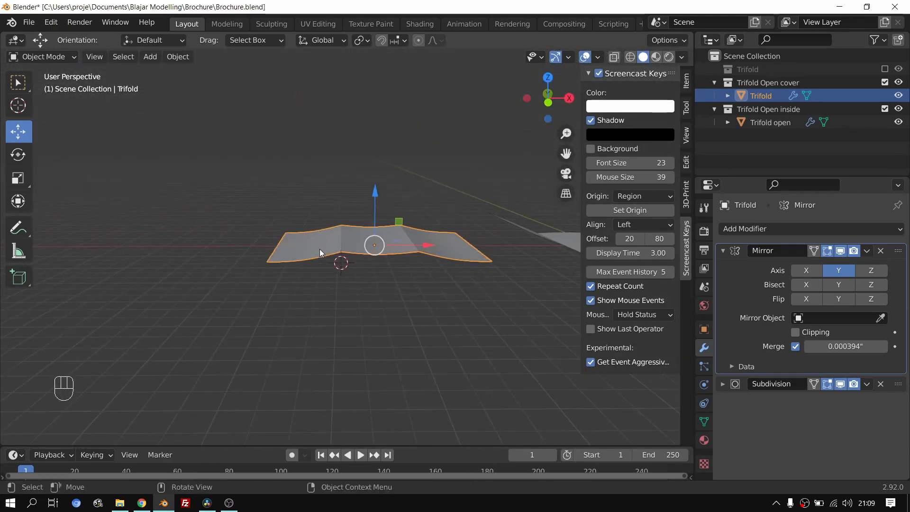
Step: Select all the fold's crease vertices, raise them slightly along Z in two moves, and preview the sharper fold in Object Mode
key(Tab)
click(337, 243)
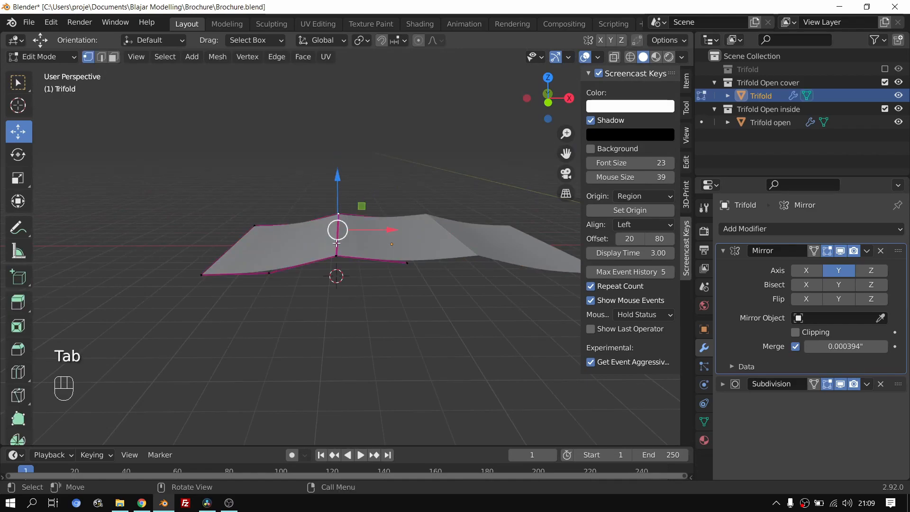
scroll(336, 243, up, 3)
scroll(330, 249, up, 3)
shift+click(300, 262)
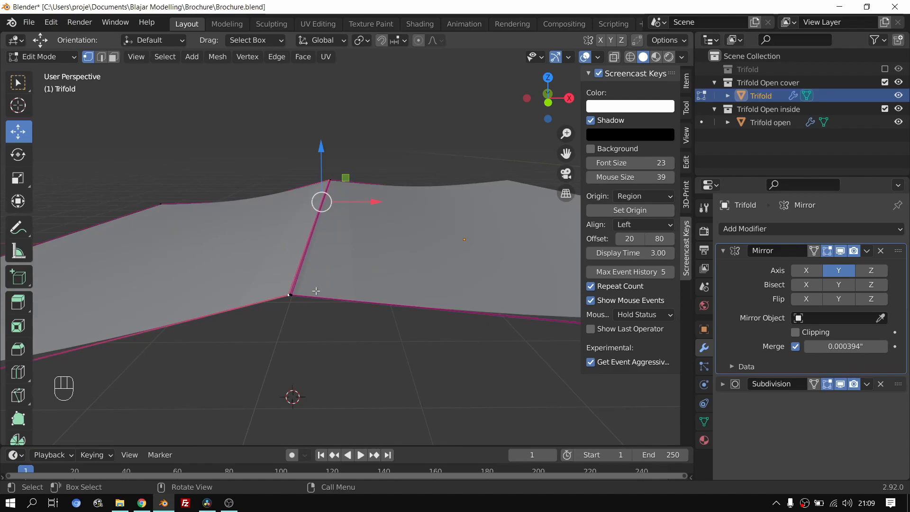
key(c)
click(294, 297)
click(334, 177)
right_click(333, 177)
drag(322, 143, 322, 134)
middle_drag(332, 204, 344, 180)
drag(338, 172, 338, 166)
key(Tab)
middle_drag(393, 183, 517, 190)
Step: Compare the brochure's folds with the folded A4 mockup photo in the browser, viewing the model from several angles
key(alt+Tab)
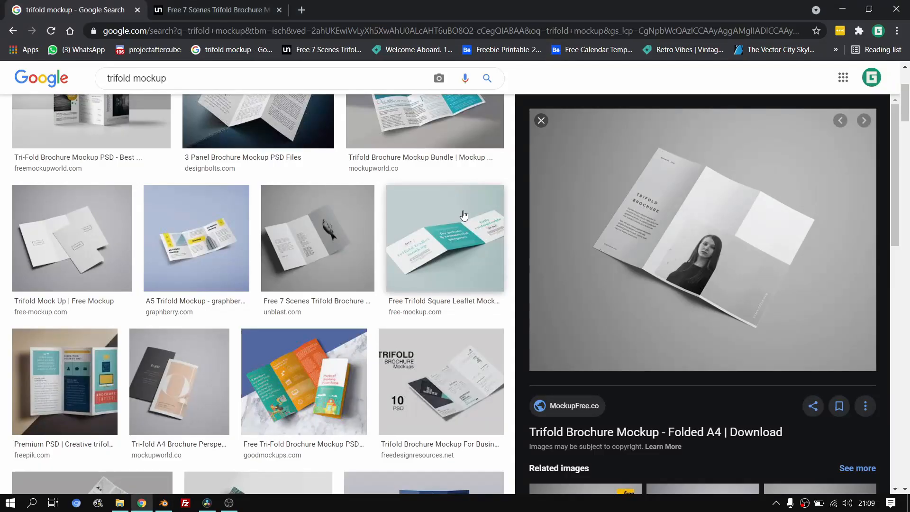
key(alt+Tab)
middle_drag(414, 226, 536, 333)
key(alt+Tab)
key(alt+Tab)
scroll(329, 270, up, 3)
key(Tab)
key(Tab)
middle_drag(374, 255, 392, 240)
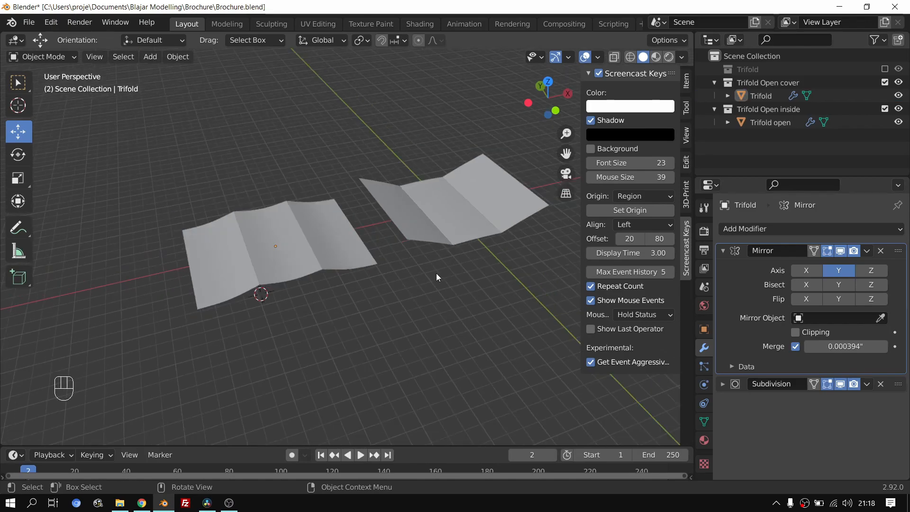
Step: Include the Trifold collection in the view layer and move its flat sheet about 27.8" along X, clear of both brochures
scroll(436, 273, up, 3)
shift+middle_drag(438, 272, 379, 296)
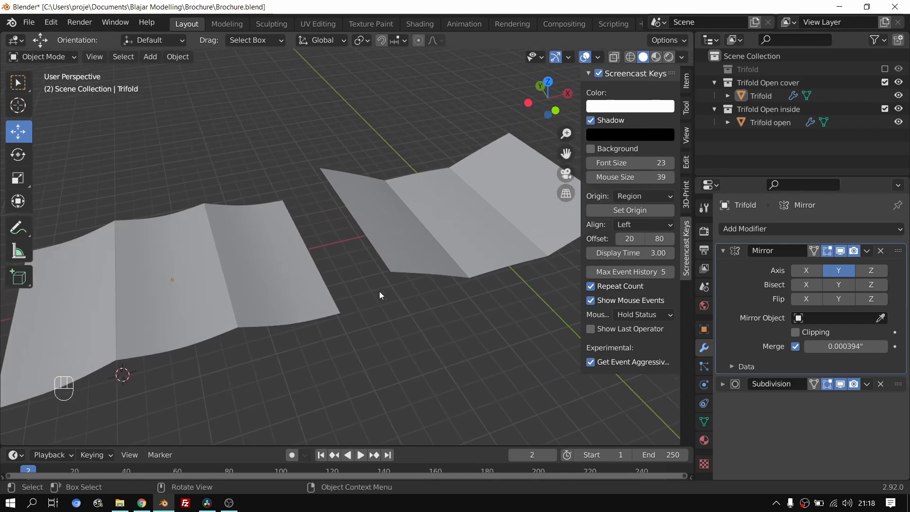
scroll(420, 321, up, 2)
scroll(422, 322, up, 2)
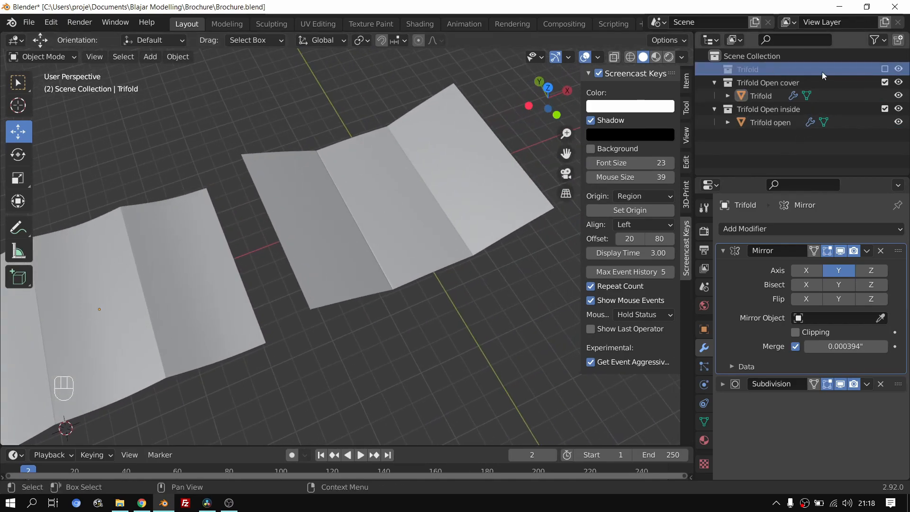
click(885, 70)
scroll(382, 254, down, 4)
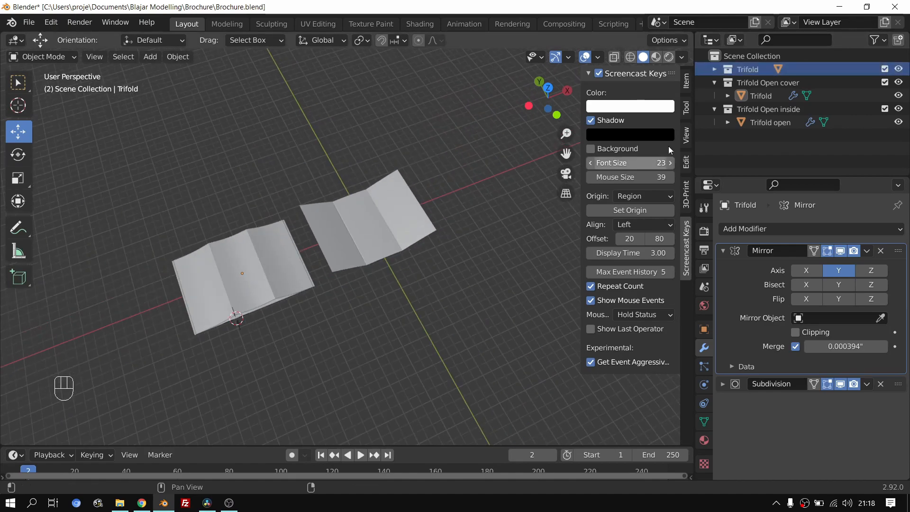
click(716, 70)
click(761, 83)
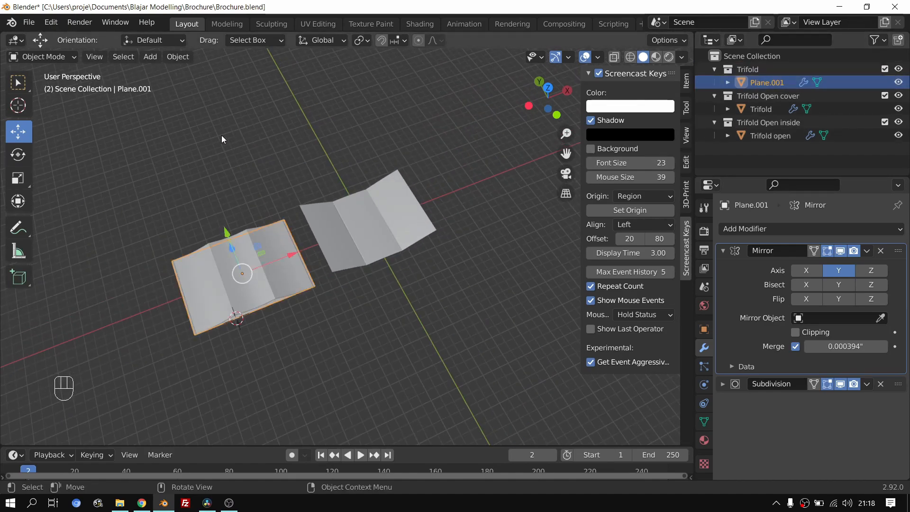
drag(290, 254, 555, 188)
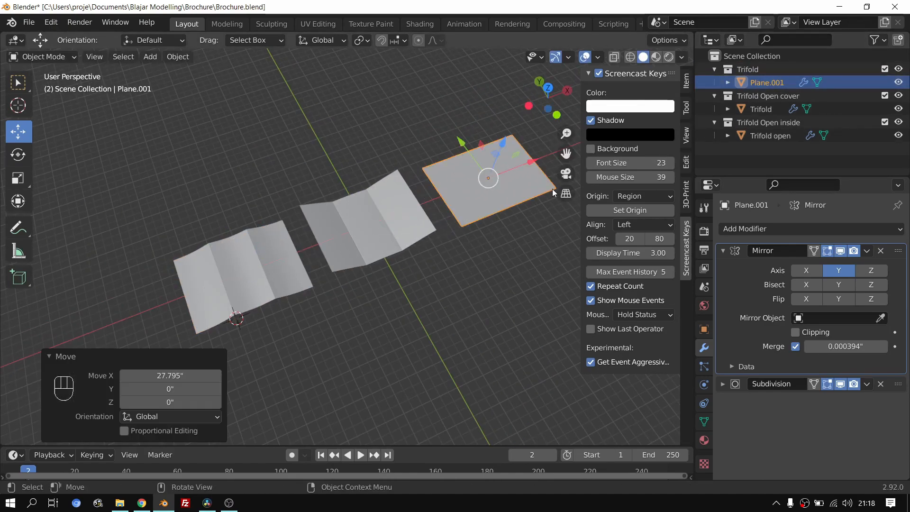
Step: Duplicate the Trifold collection and exclude the original collection from the view layer
shift+middle_drag(505, 206, 380, 240)
scroll(391, 249, up, 4)
middle_drag(442, 237, 314, 219)
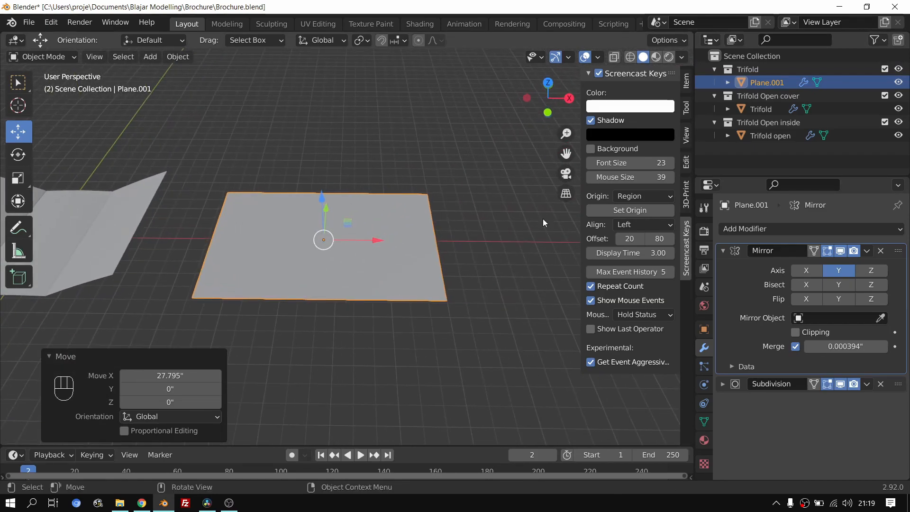
click(713, 69)
right_click(758, 69)
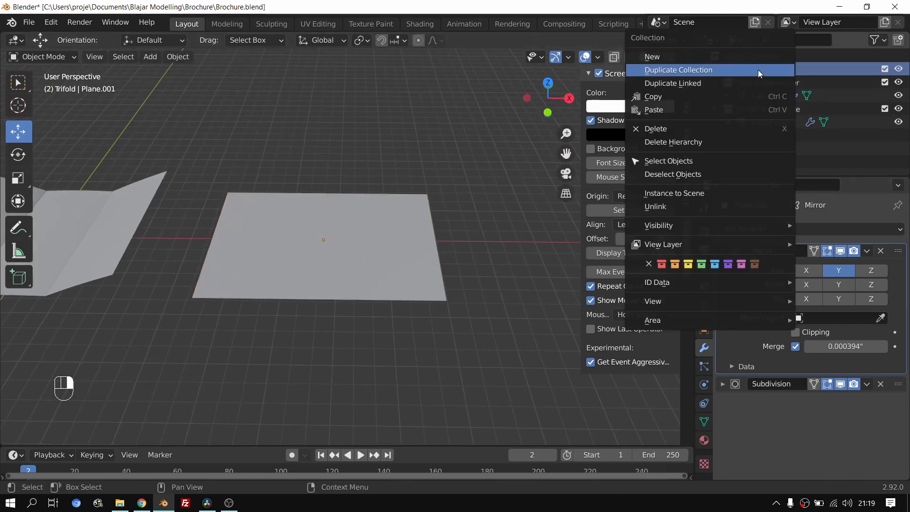
click(714, 71)
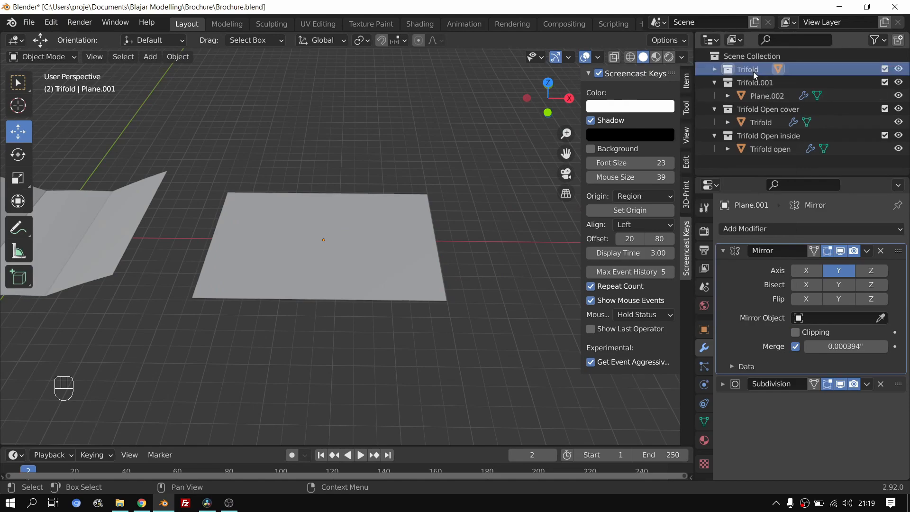
click(885, 69)
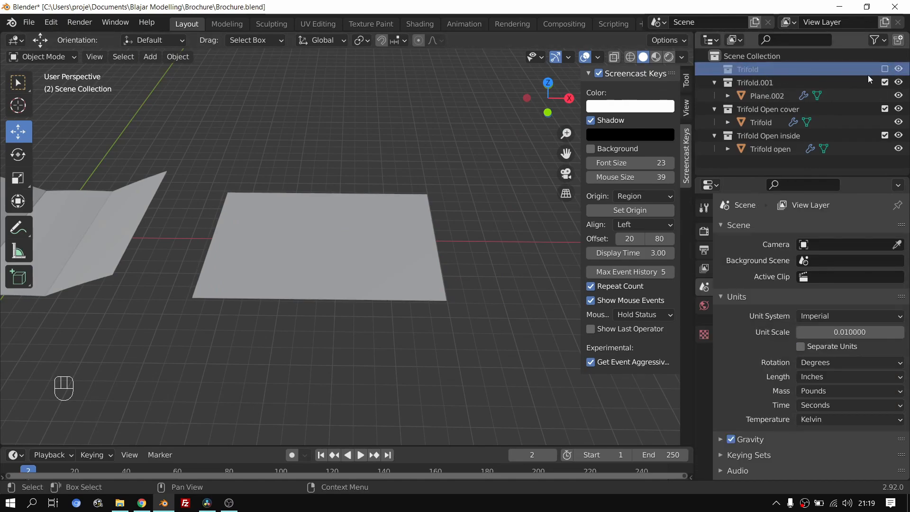
Step: Check the zigzag leaflet reference in the browser and rename the duplicated collection "Trifold zigzag"
click(761, 95)
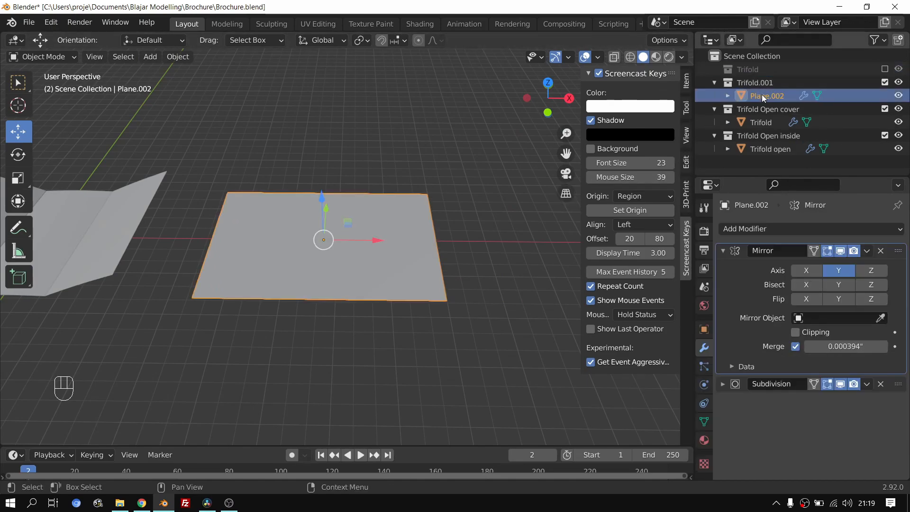
double_click(754, 83)
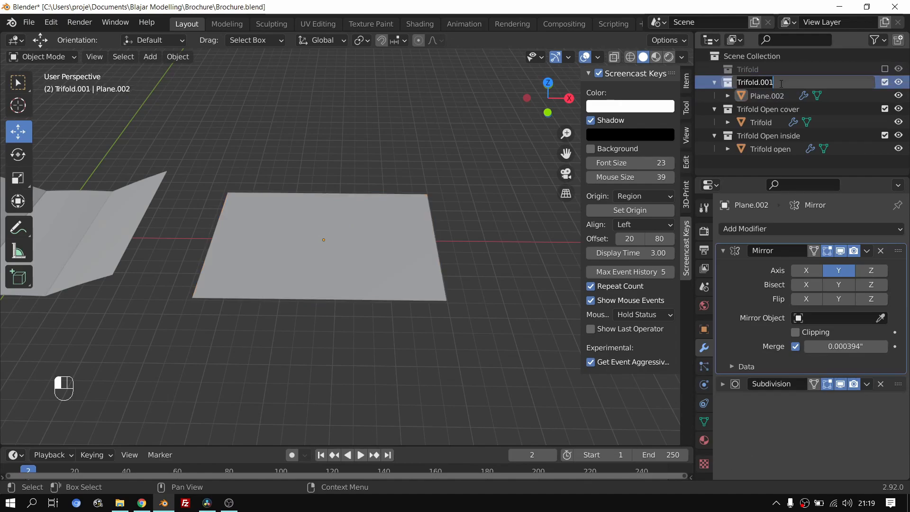
click(142, 504)
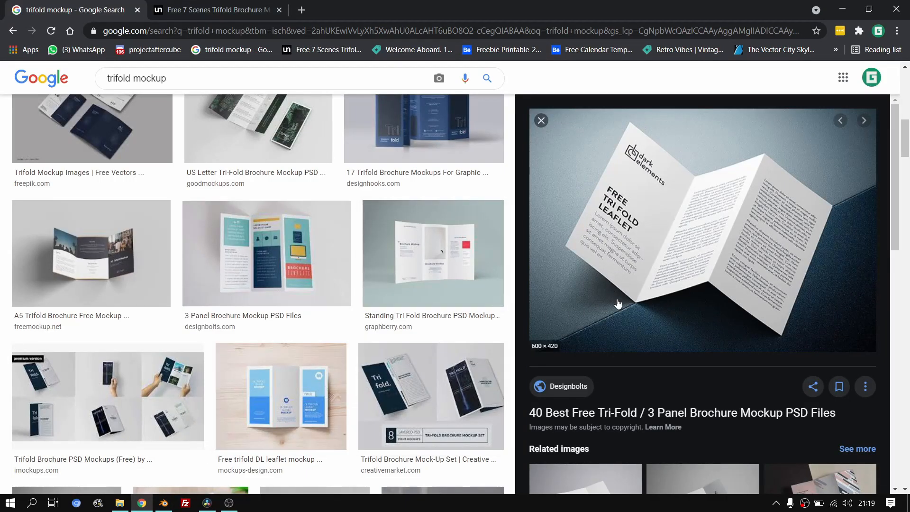
scroll(618, 227, up, 2)
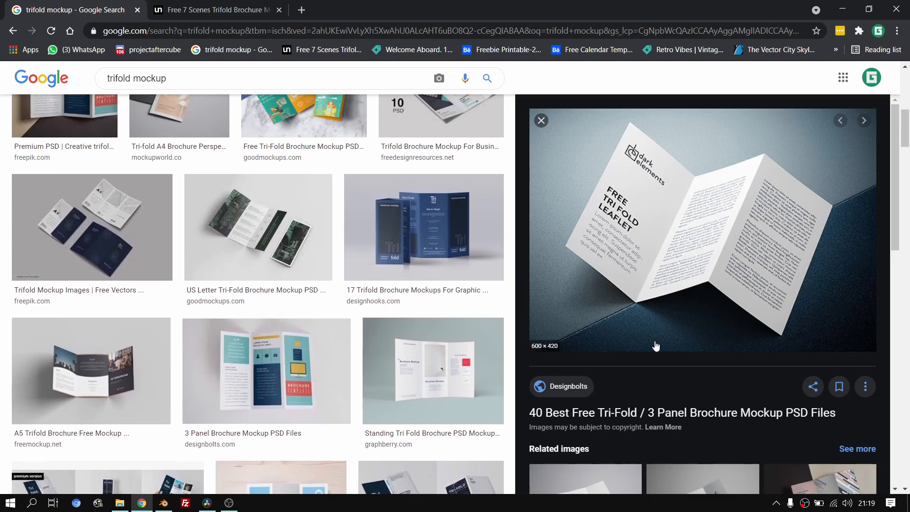
key(alt+Tab)
double_click(754, 83)
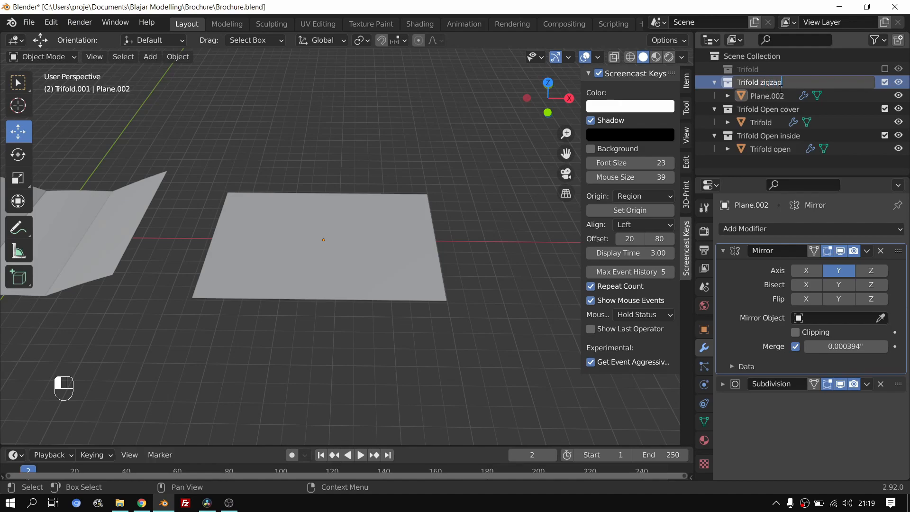
text(Trifold zigzag)
key(Return)
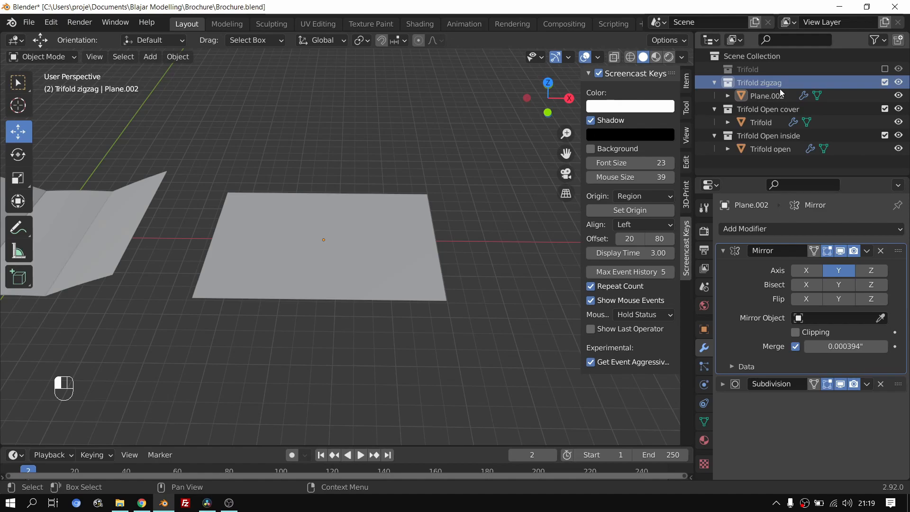
Step: Rename the flat sheet inside the duplicated collection "Trifold zigzag" and select it
double_click(773, 85)
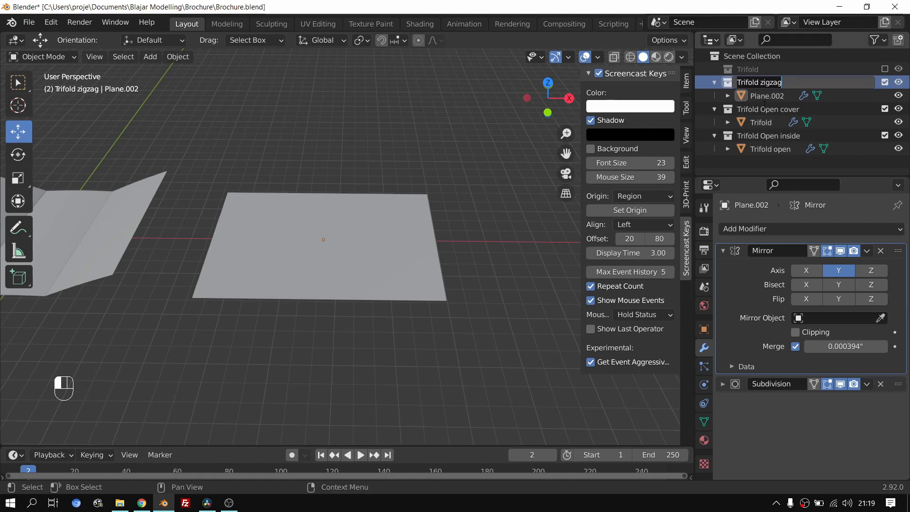
double_click(764, 97)
text(Trifold zigzag)
key(Return)
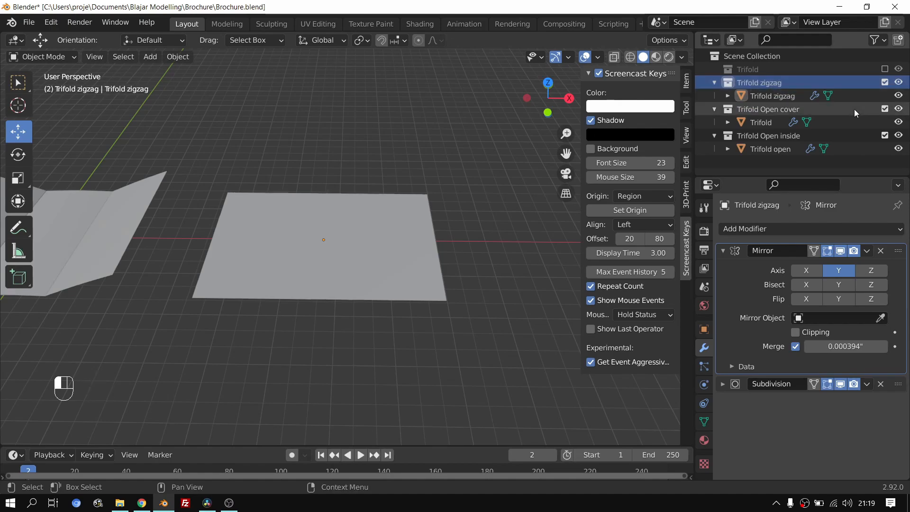
click(780, 107)
click(782, 97)
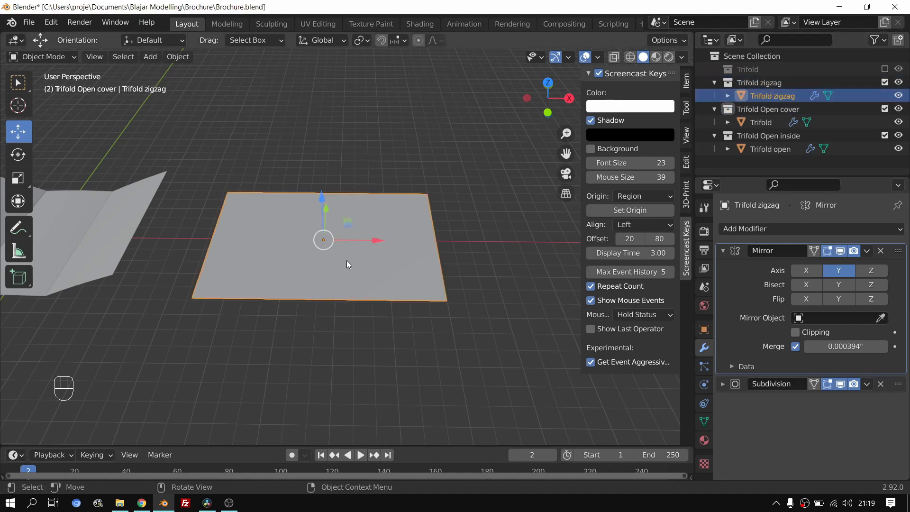
Step: Examine the flat Trifold zigzag mesh in Edit Mode against the zigzag leaflet photo in the browser
key(Tab)
scroll(342, 263, up, 2)
middle_drag(321, 271, 375, 241)
scroll(348, 280, down, 1)
scroll(465, 230, up, 3)
shift+middle_drag(345, 281, 458, 223)
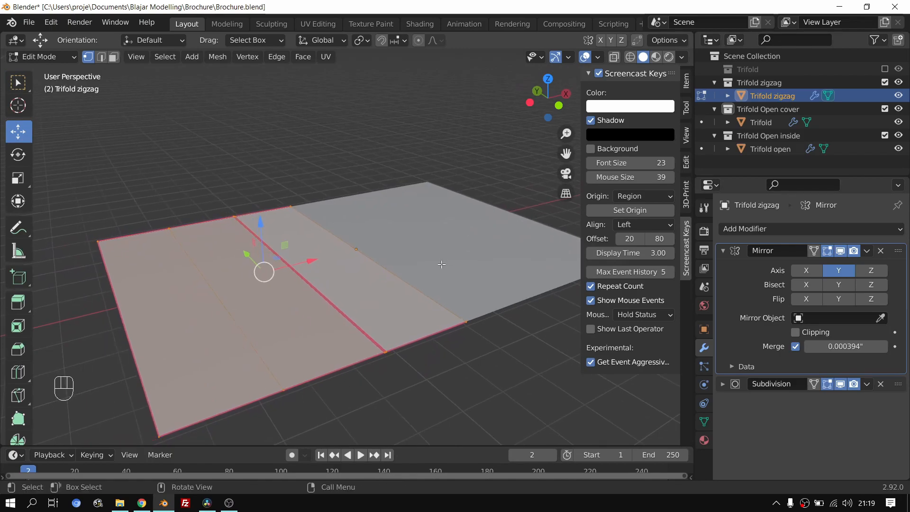
middle_drag(458, 263, 361, 280)
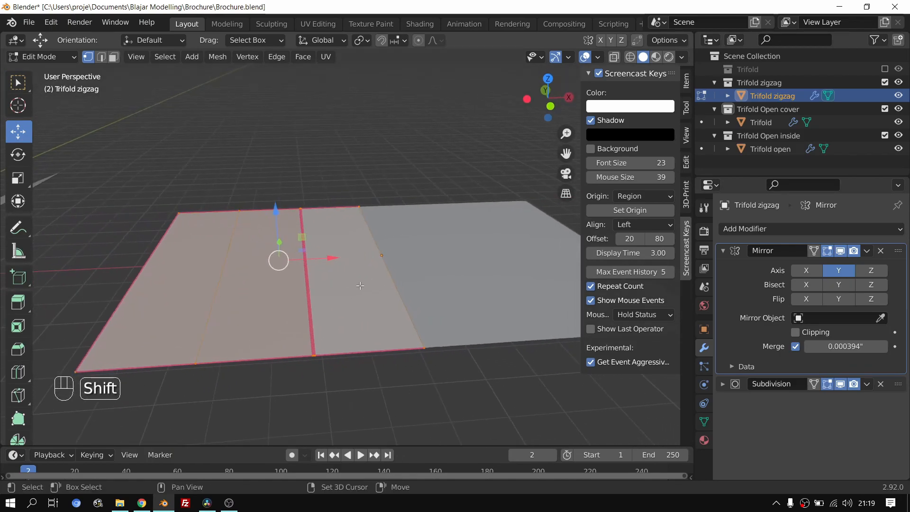
scroll(384, 284, down, 3)
key(alt+Tab)
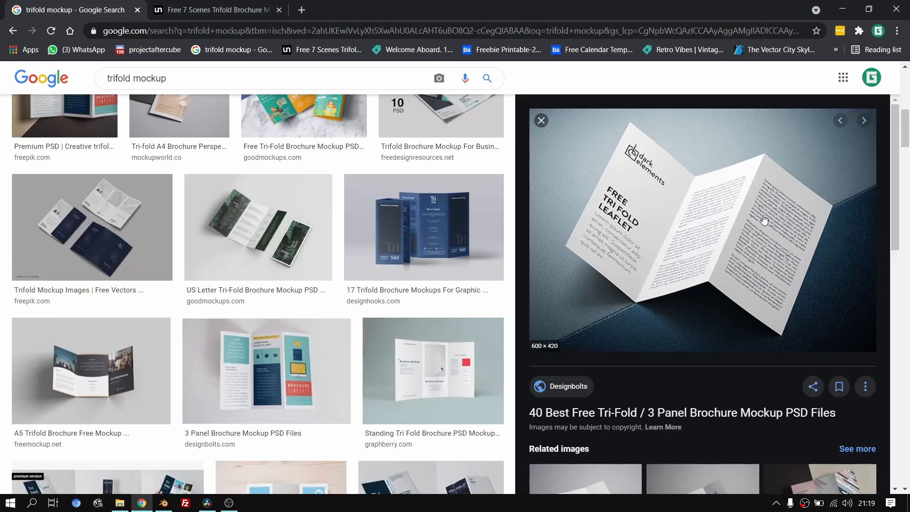
key(alt+Tab)
click(210, 308)
key(g)
right_click(473, 280)
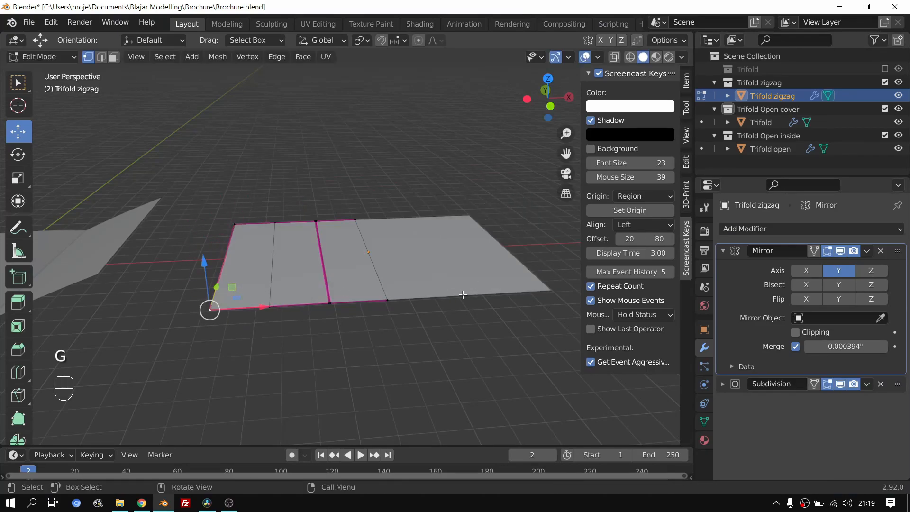
Step: Recheck the zigzag leaflet photo and apply the Mirror modifier on the Trifold zigzag sheet in Object Mode
key(Tab)
key(alt+Tab)
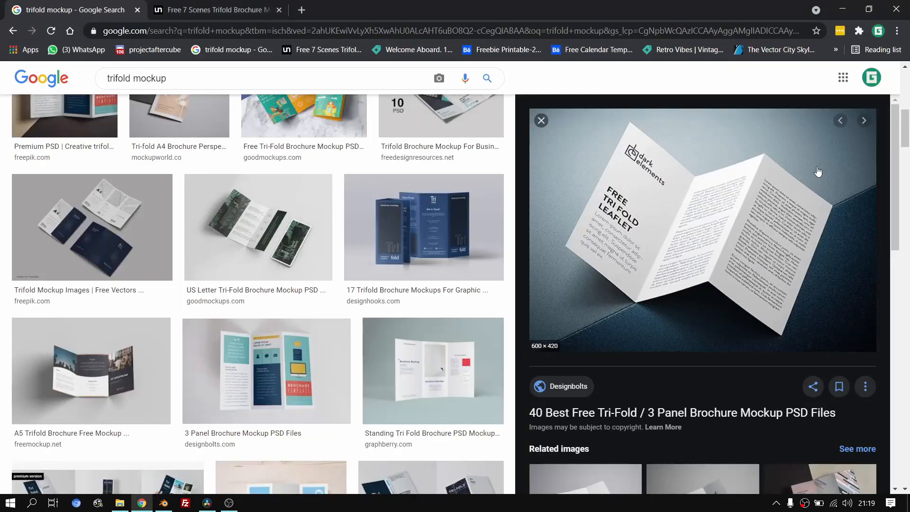
key(alt+Tab)
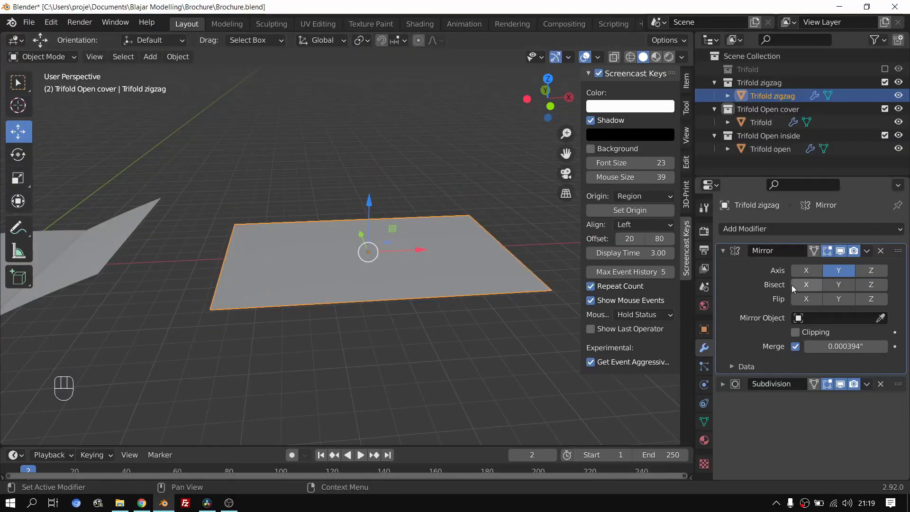
click(869, 252)
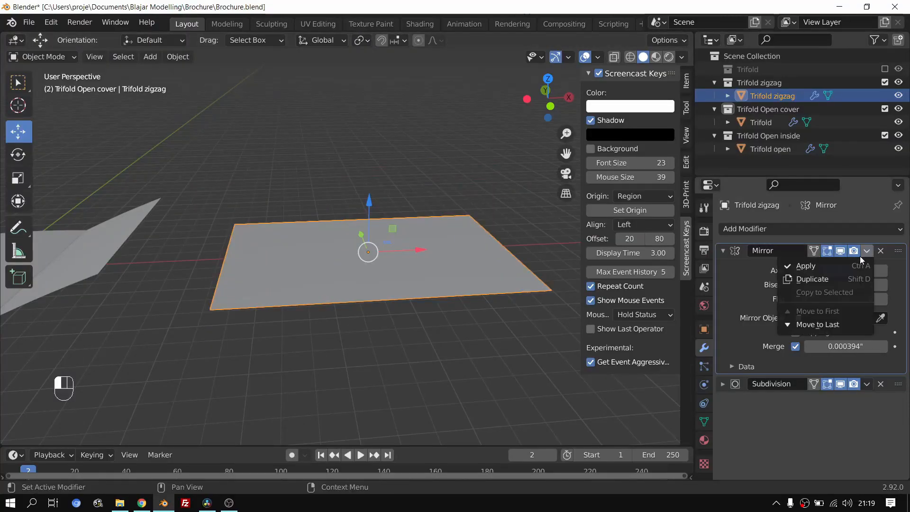
click(825, 269)
Step: Dissolve the centre edge of the sheet's middle panel, including its vertices
key(Tab)
scroll(325, 266, up, 2)
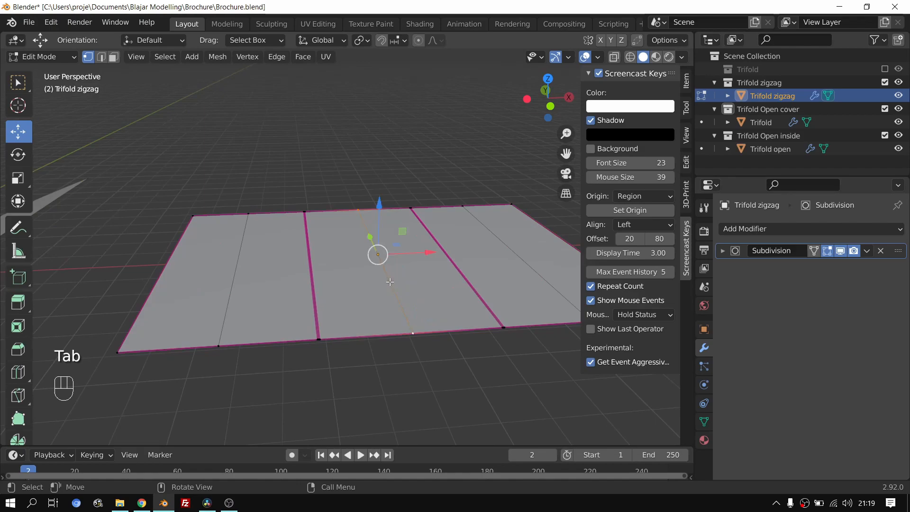
key(x)
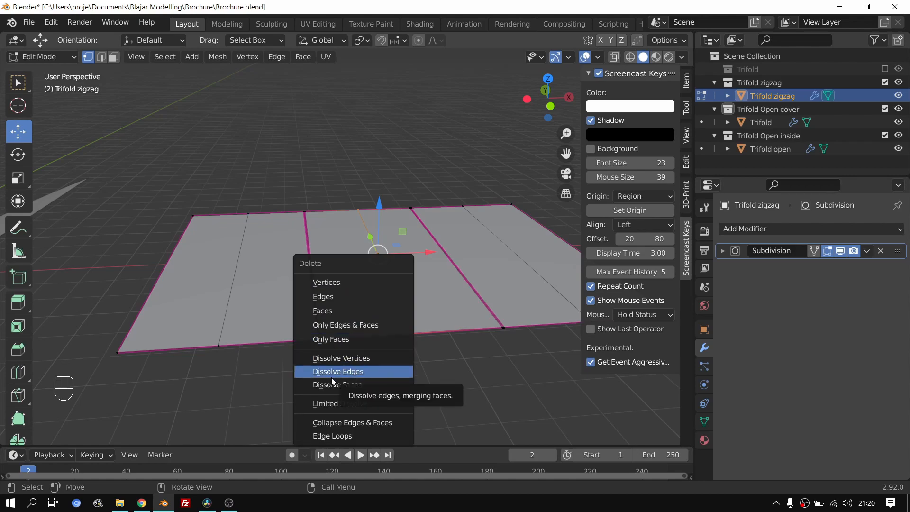
click(353, 374)
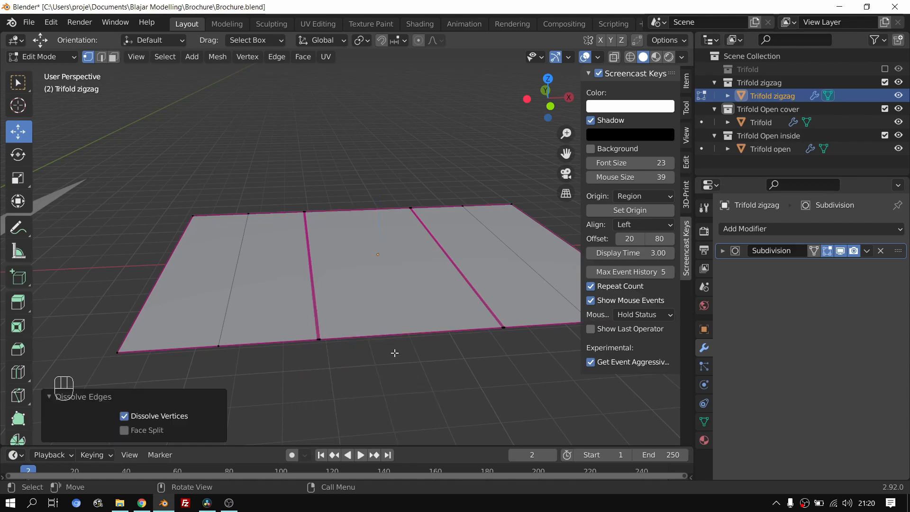
Step: Undo the last dissolve, try deleting the middle panel's centre edge outright, and undo that deletion
key(ctrl+z)
key(x)
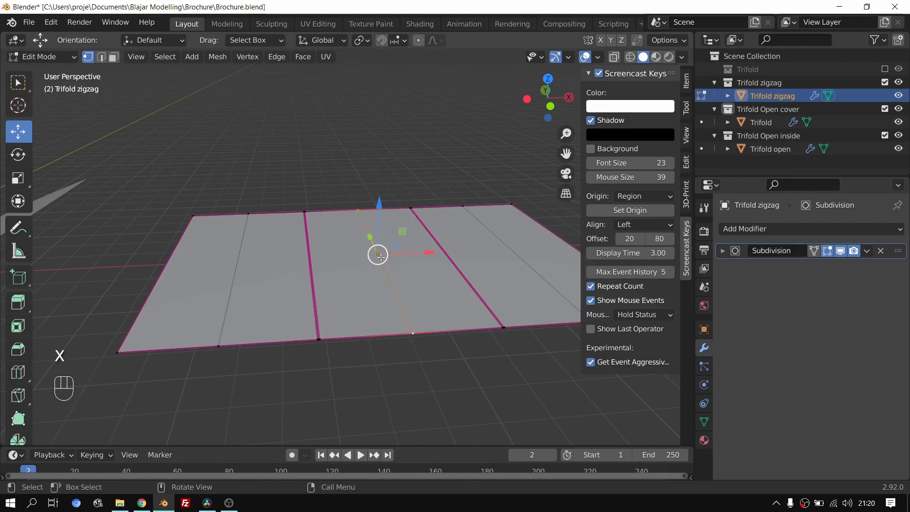
key(x)
click(353, 215)
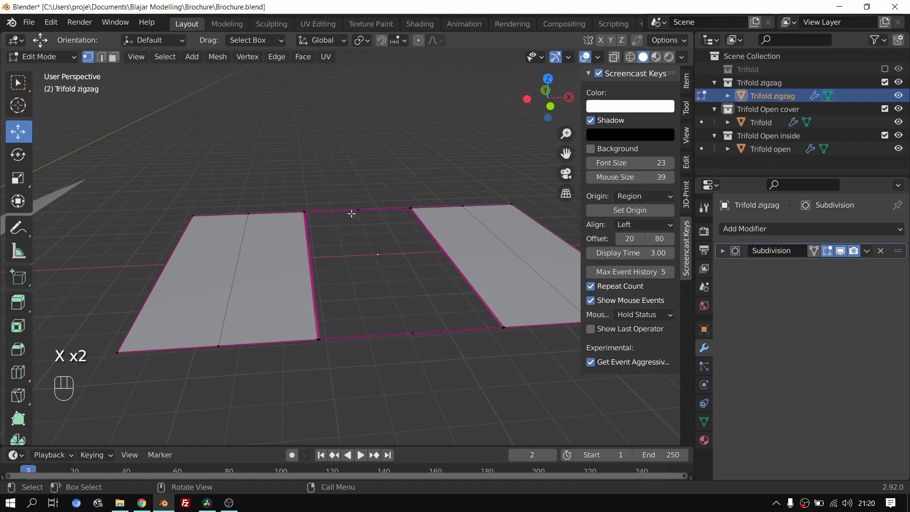
middle_drag(398, 268, 417, 246)
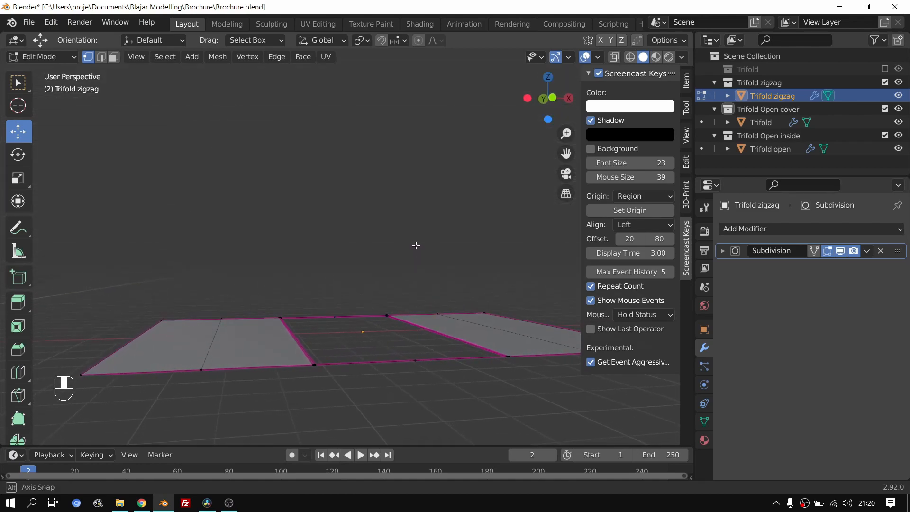
shift+middle_drag(392, 329, 384, 249)
key(ctrl+z)
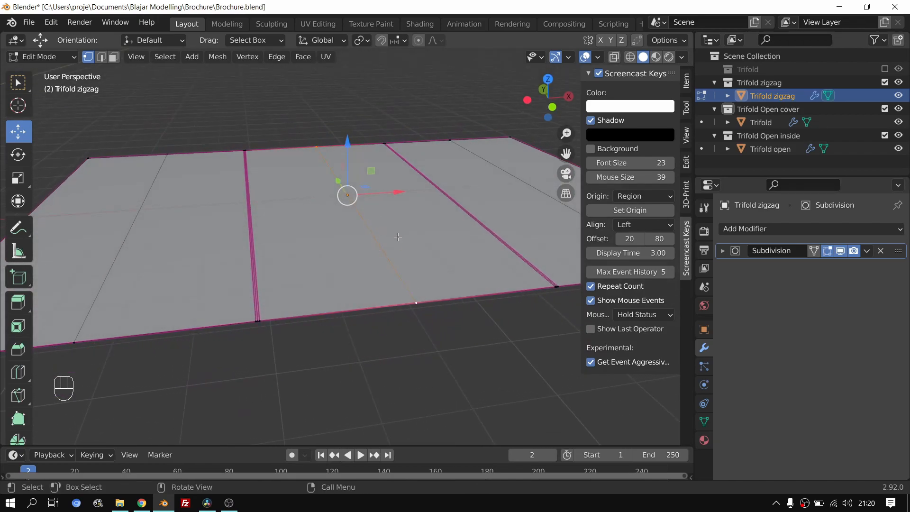
Step: Dissolve the centre edges of the sheet's middle panel and left panel
key(x)
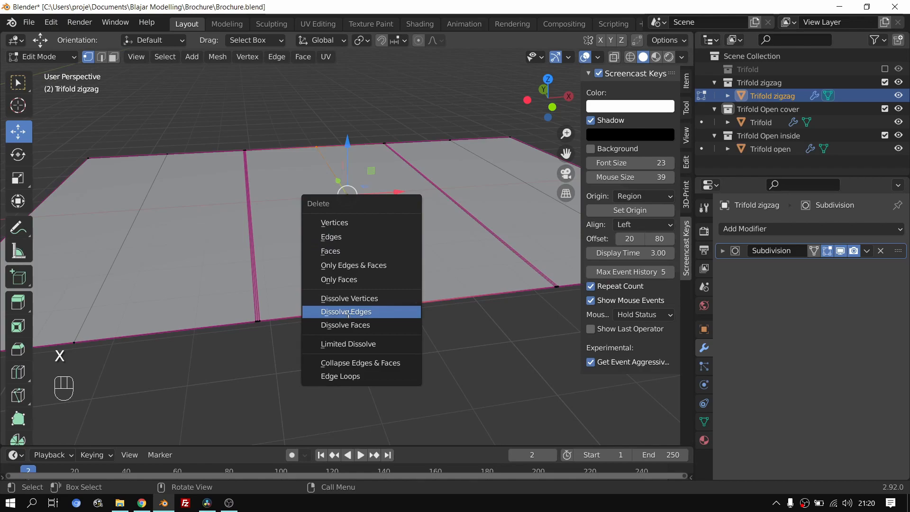
click(348, 314)
shift+middle_drag(279, 288, 274, 242)
shift+click(267, 205)
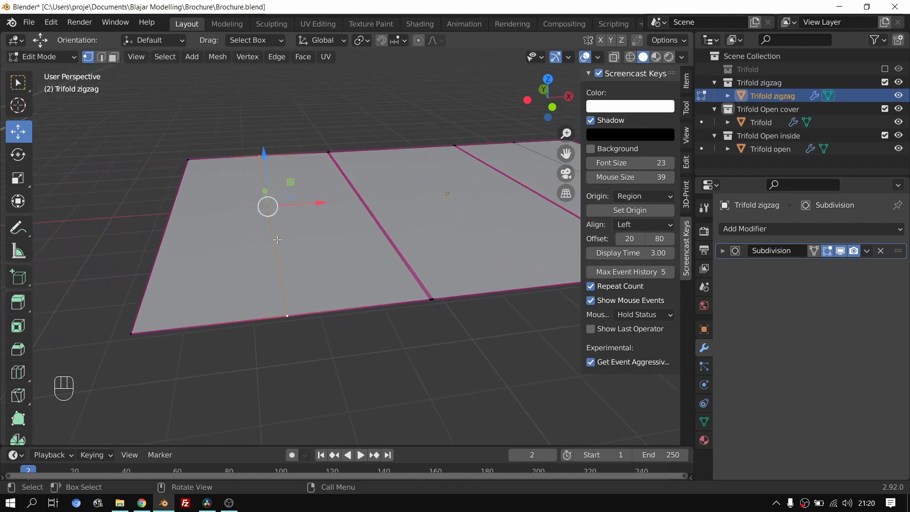
key(x)
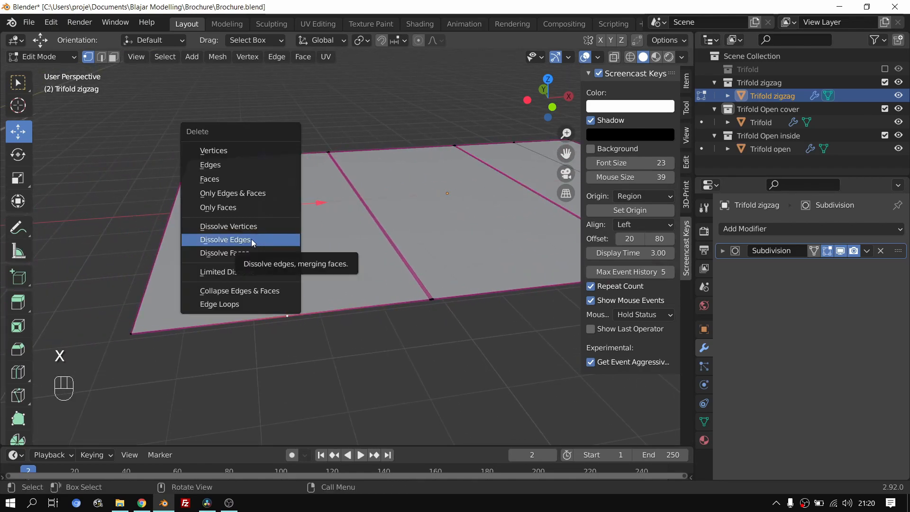
click(251, 239)
Step: Dissolve the centre edge of the sheet's right panel
scroll(332, 231, down, 5)
shift+middle_drag(382, 232, 346, 242)
scroll(426, 240, up, 3)
key(Tab)
key(Tab)
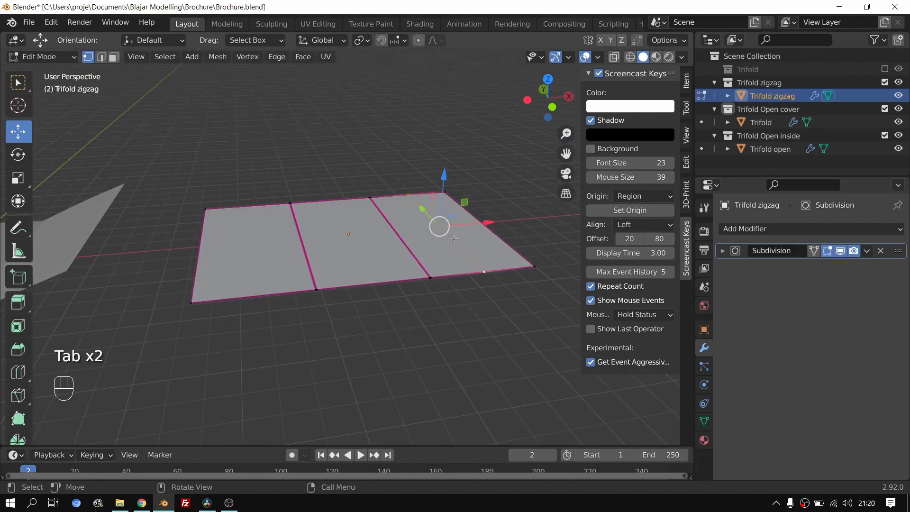
key(x)
click(454, 238)
Step: Examine the simplified flat sheet from several angles and compare it with the zigzag leaflet photo in the browser
mouse_move(483, 289)
middle_down()
mouse_move(463, 264)
mouse_move(489, 297)
middle_up()
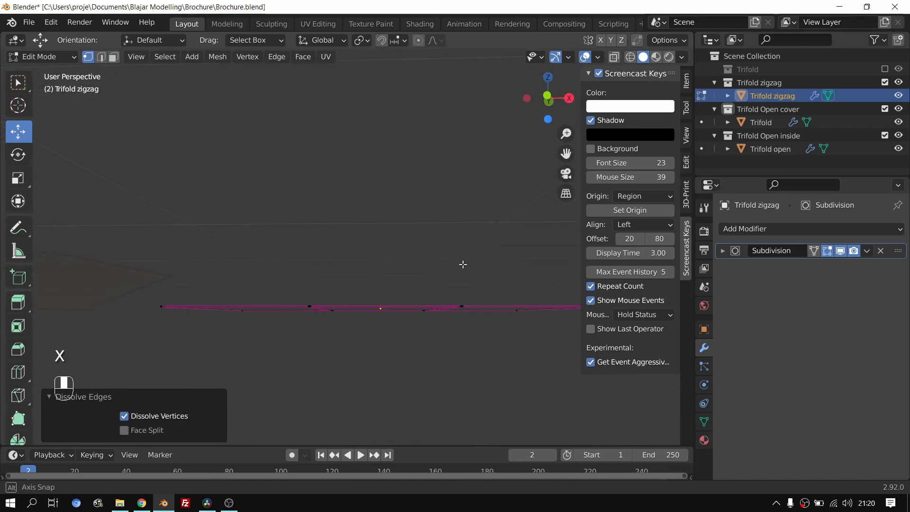
scroll(414, 309, up, 2)
shift+middle_drag(414, 308, 451, 256)
key(alt+Tab)
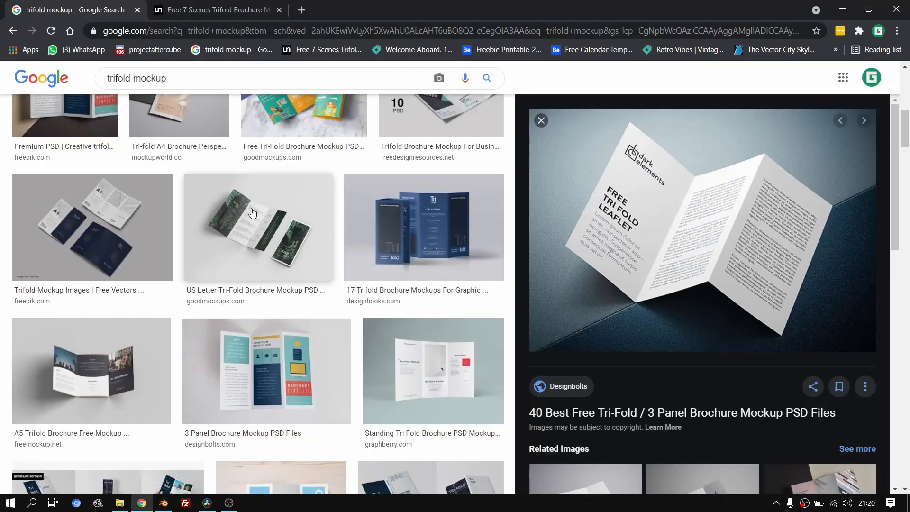
key(alt+Tab)
middle_drag(344, 229, 356, 252)
scroll(368, 339, up, 5)
scroll(392, 368, down, 3)
scroll(354, 332, up, 2)
middle_drag(392, 368, 327, 282)
scroll(171, 198, down, 1)
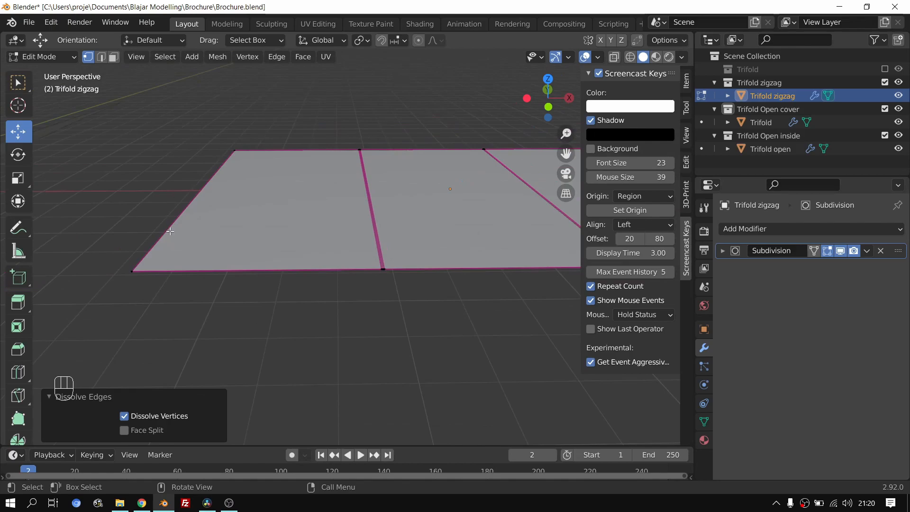
Step: Select the central edge of the fold between the left and middle panels and snap the 3D cursor to it
scroll(118, 250, up, 5)
shift+middle_drag(336, 247, 327, 249)
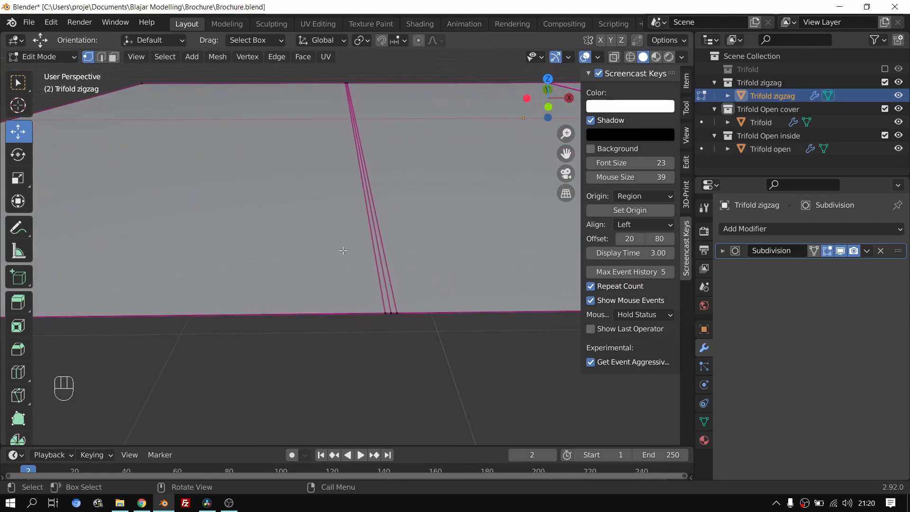
scroll(327, 249, up, 1)
double_click(383, 224)
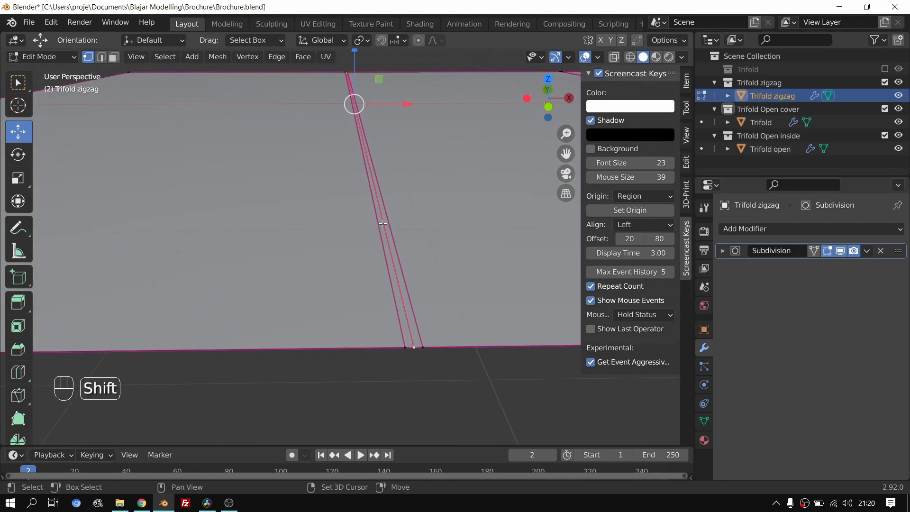
key(shift+s)
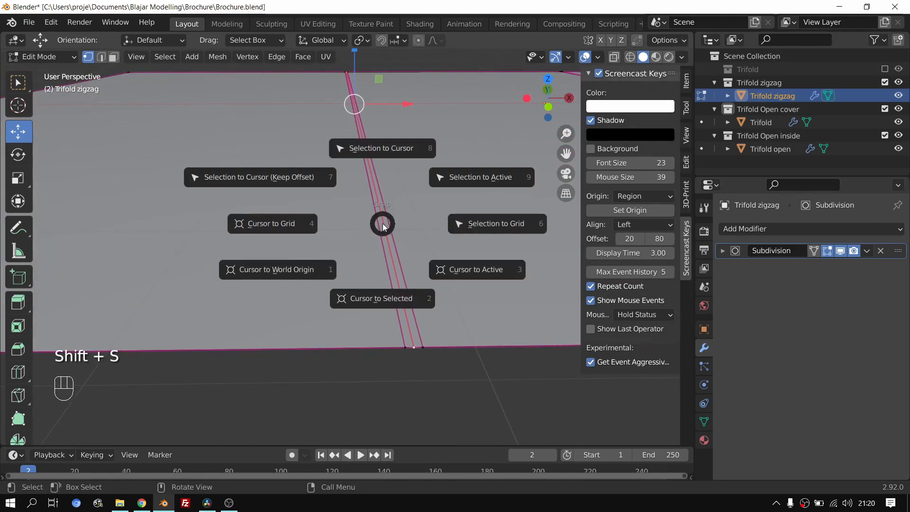
click(378, 299)
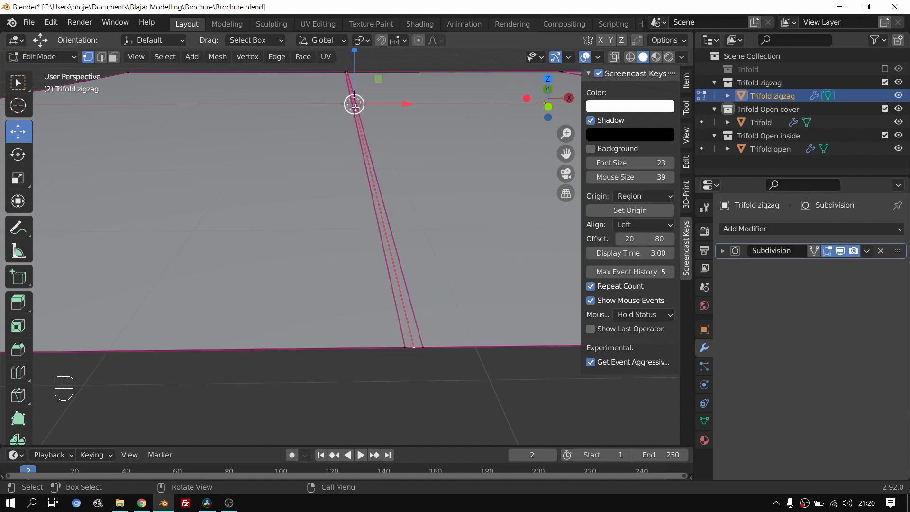
Step: Select the sheet's left panel in face selection mode
scroll(367, 166, down, 3)
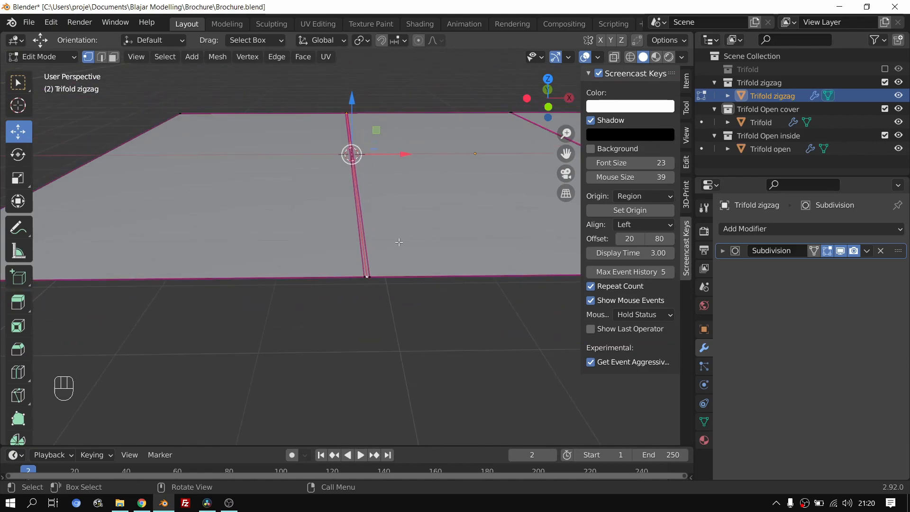
click(114, 57)
click(221, 172)
middle_drag(221, 172, 365, 198)
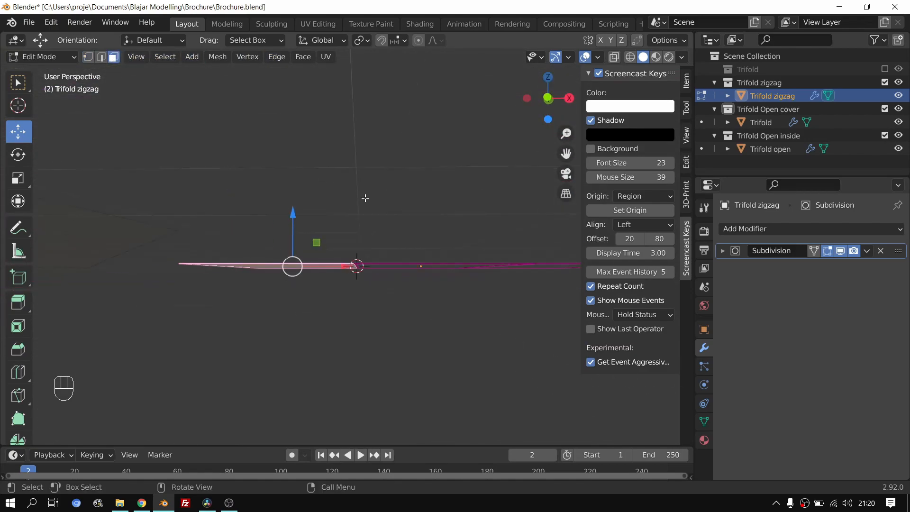
middle_drag(469, 236, 501, 223)
key(r)
key(x)
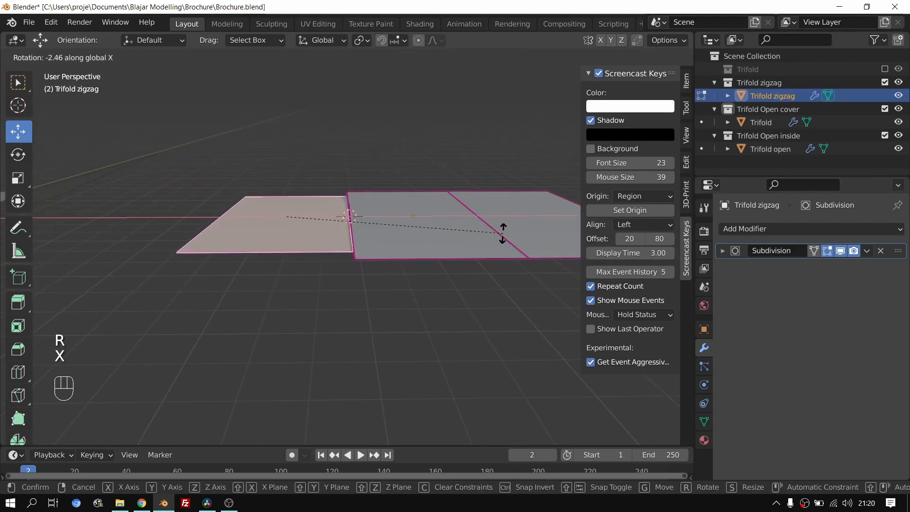
key(y)
click(488, 240)
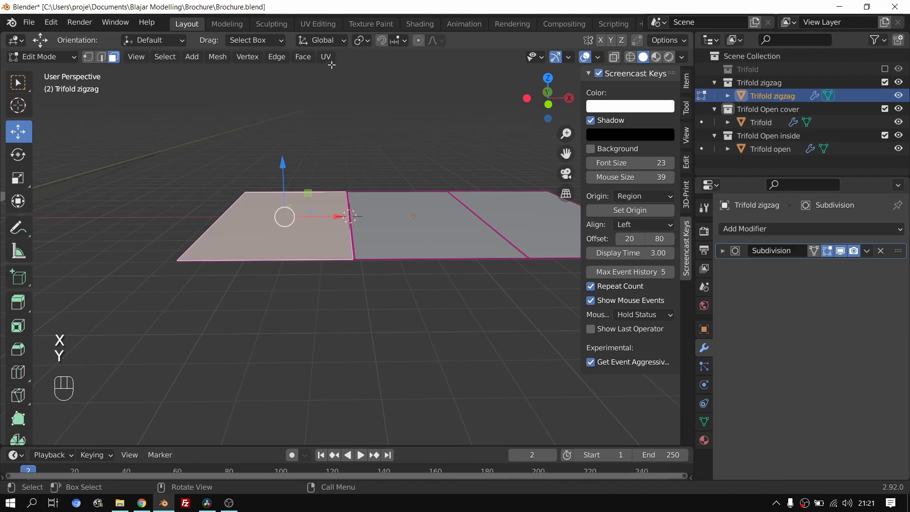
Step: Set the pivot point to 3D Cursor and rotate the left panel 29.7° about the Y axis
click(361, 42)
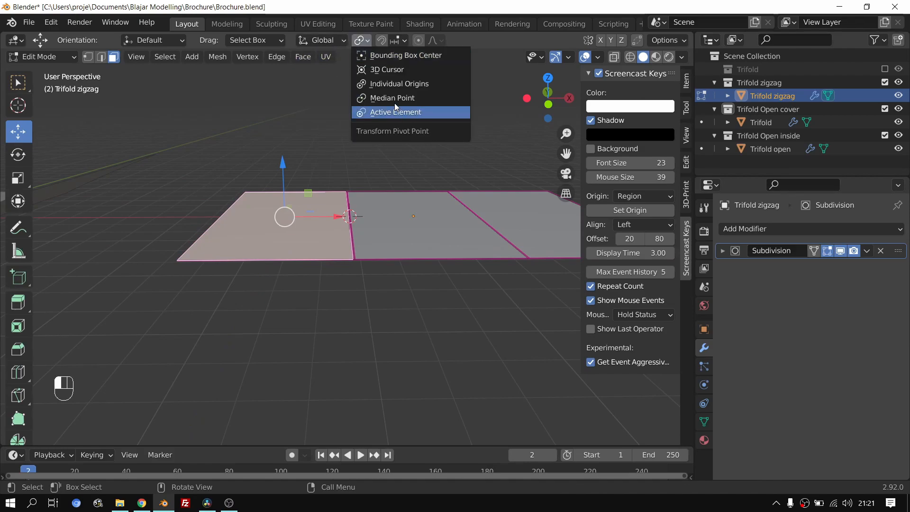
click(379, 71)
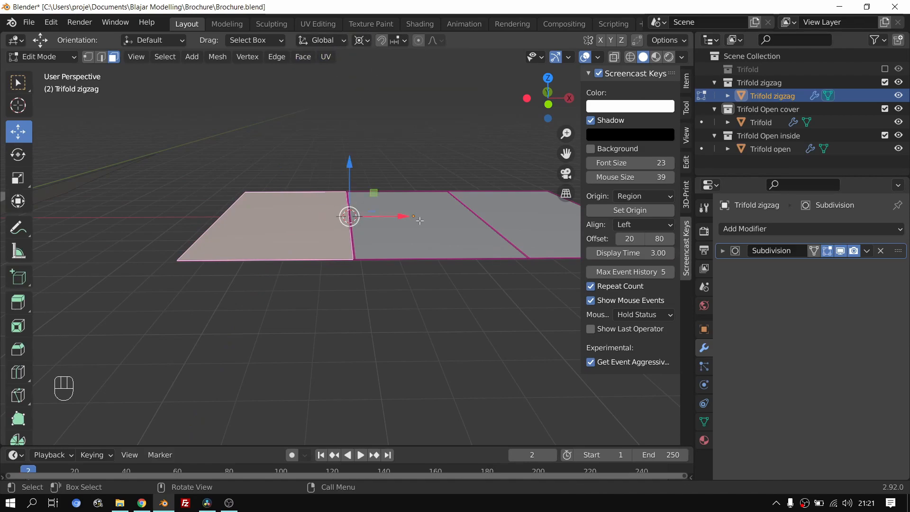
key(r)
key(y)
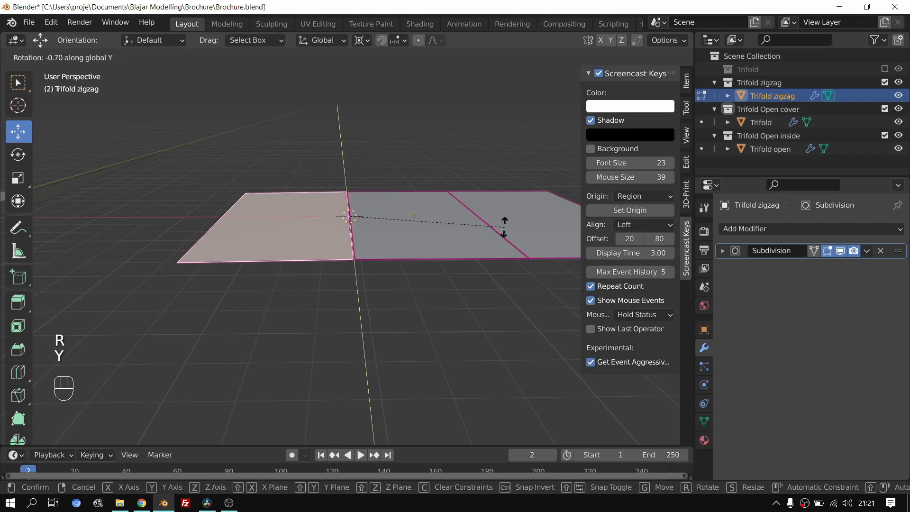
click(464, 297)
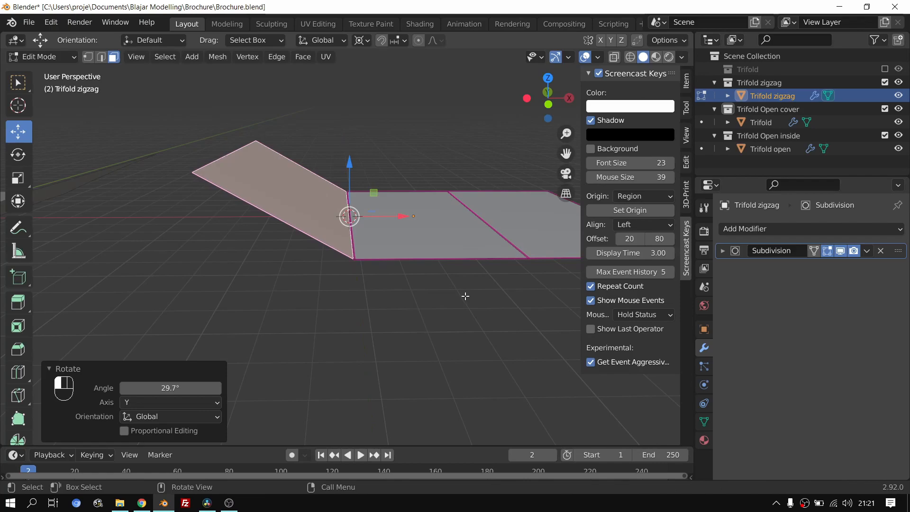
Step: Select the middle and right panels with their shared fold and rotate them -29.7° around the 3D cursor in front view
scroll(488, 271, up, 2)
shift+middle_drag(488, 270, 344, 246)
scroll(446, 226, down, 3)
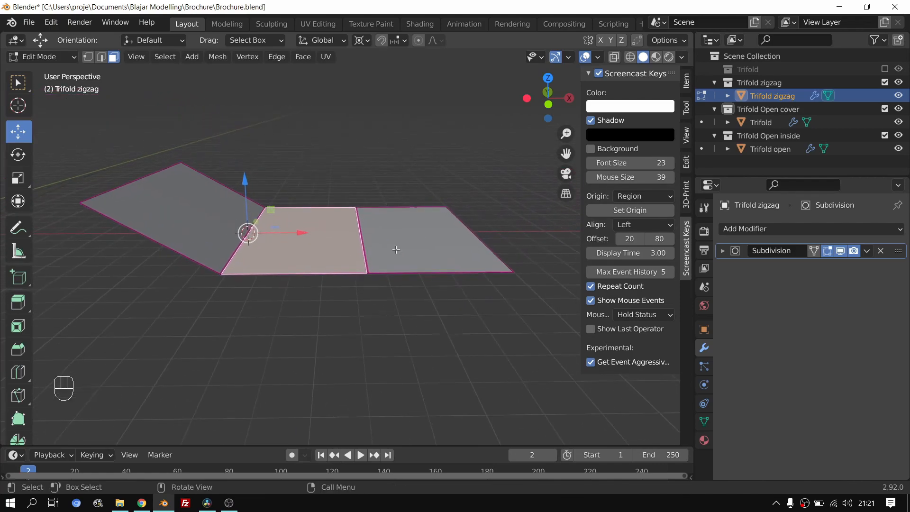
key(c)
click(414, 236)
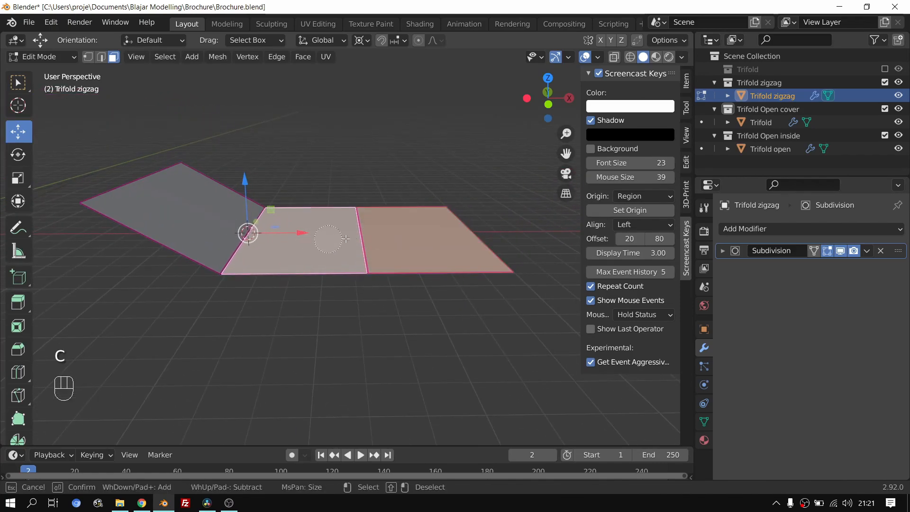
right_click(475, 236)
scroll(382, 237, up, 3)
scroll(350, 308, down, 4)
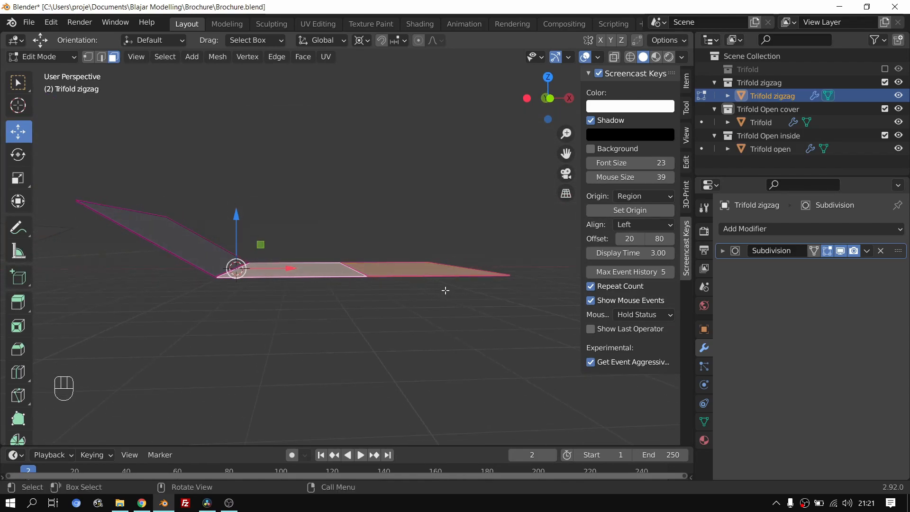
key(KP_1)
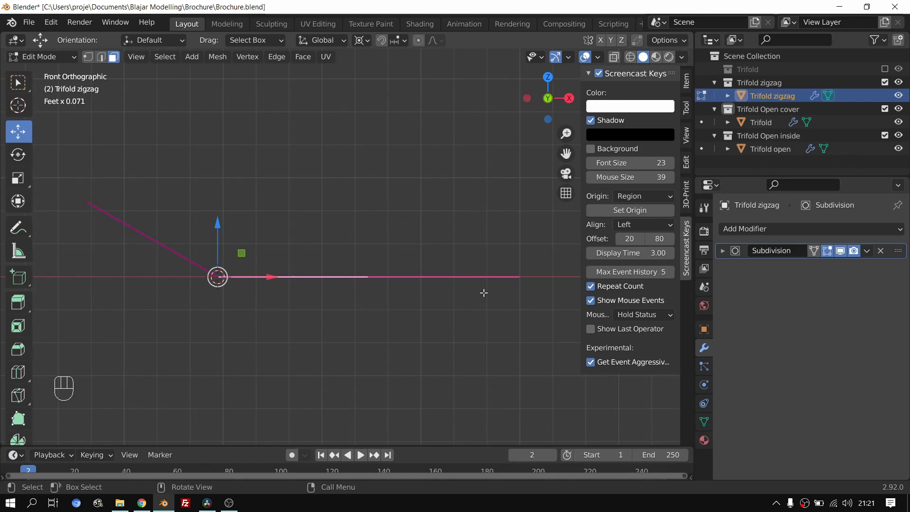
key(r)
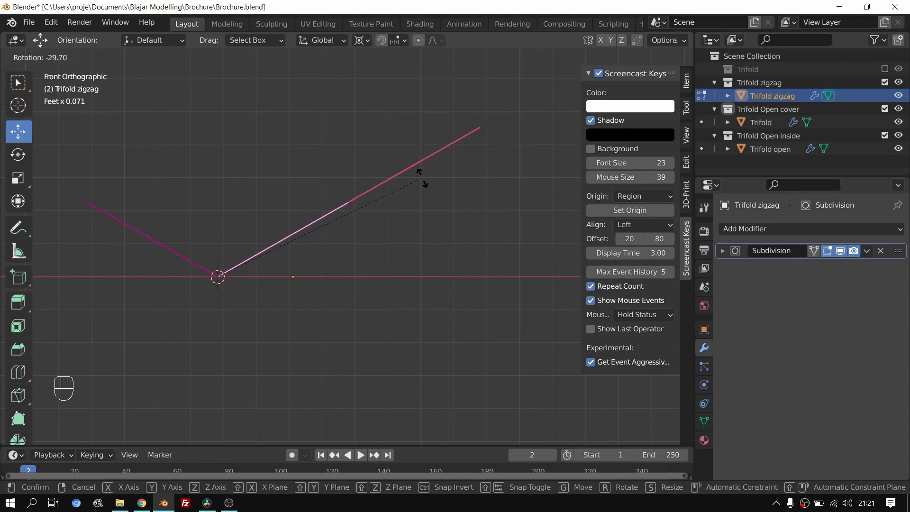
click(423, 177)
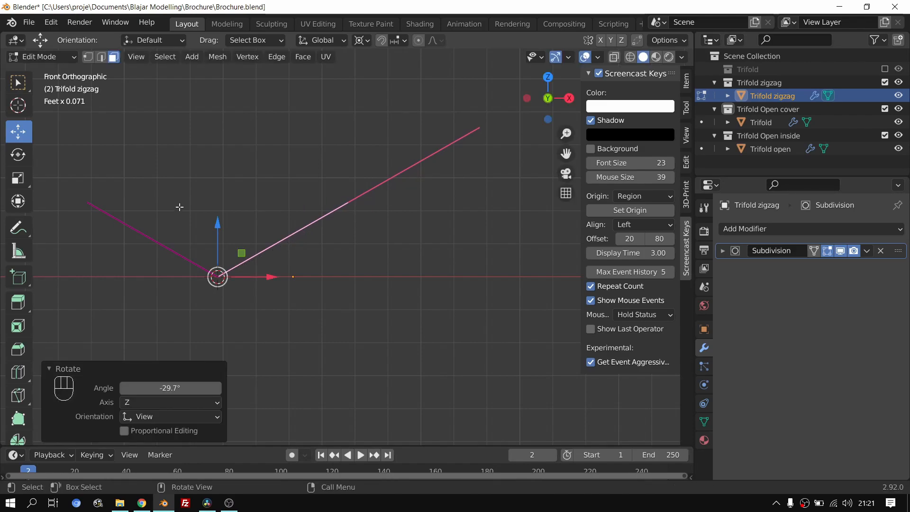
Step: Select the central edge of the fold between the middle and right panels and snap the 3D cursor to it
middle_drag(320, 221, 366, 303)
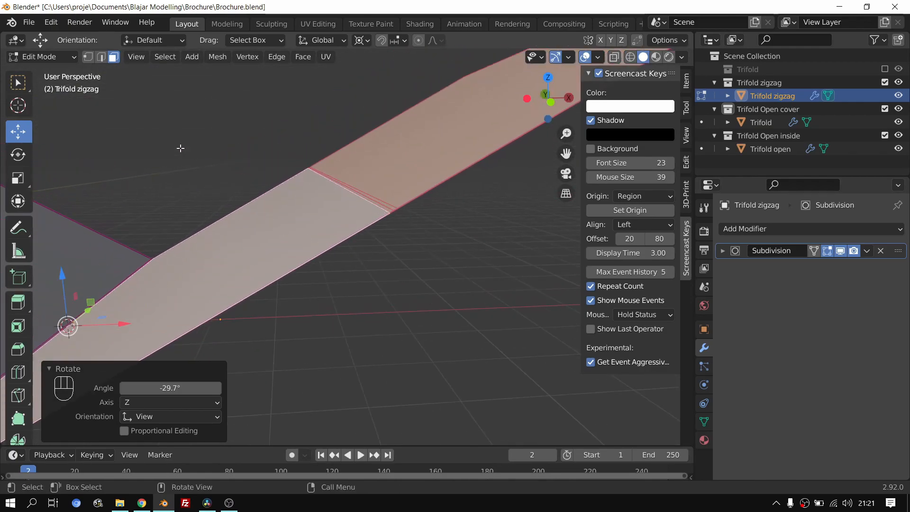
click(101, 58)
click(371, 198)
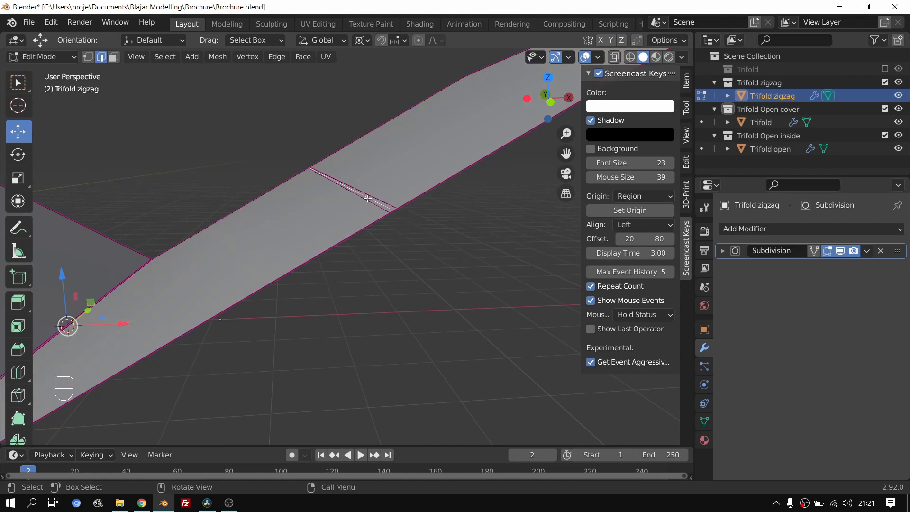
key(shift+s)
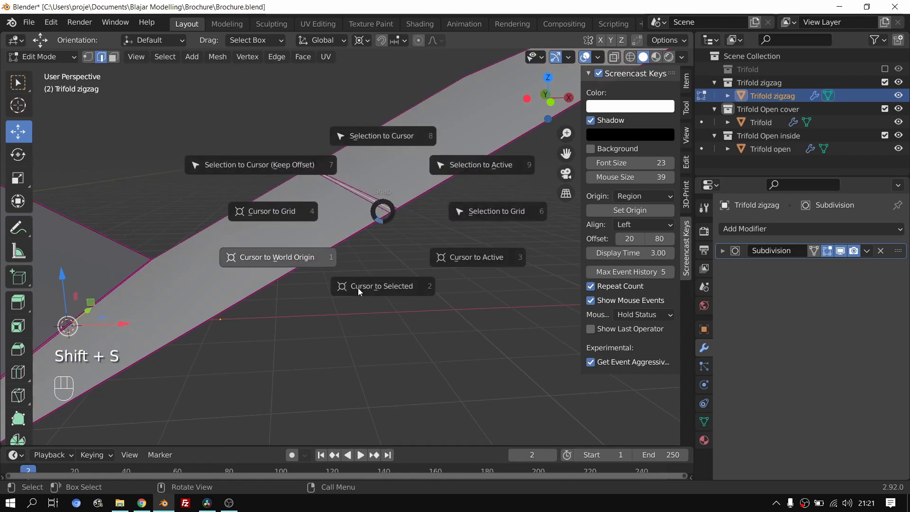
click(405, 290)
scroll(375, 232, down, 3)
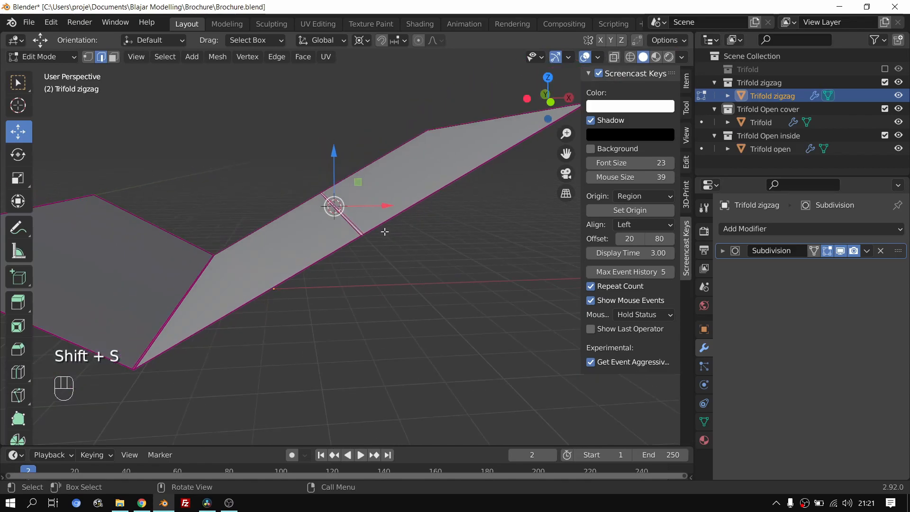
scroll(309, 280, down, 2)
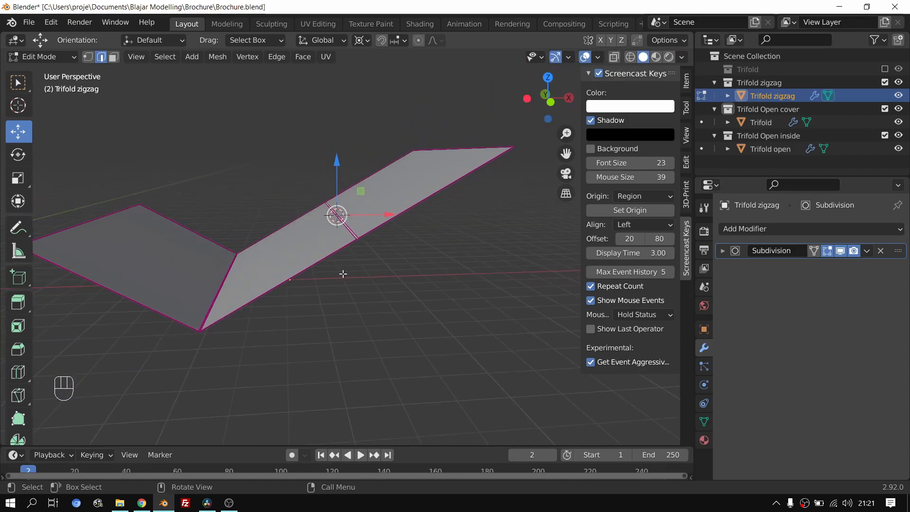
Step: Select the sheet's right panel in face selection mode and rotate it downward about the Y axis around the 3D cursor
key(KP_1)
shift+middle_drag(405, 215, 357, 281)
click(113, 57)
click(372, 176)
scroll(352, 152, up, 3)
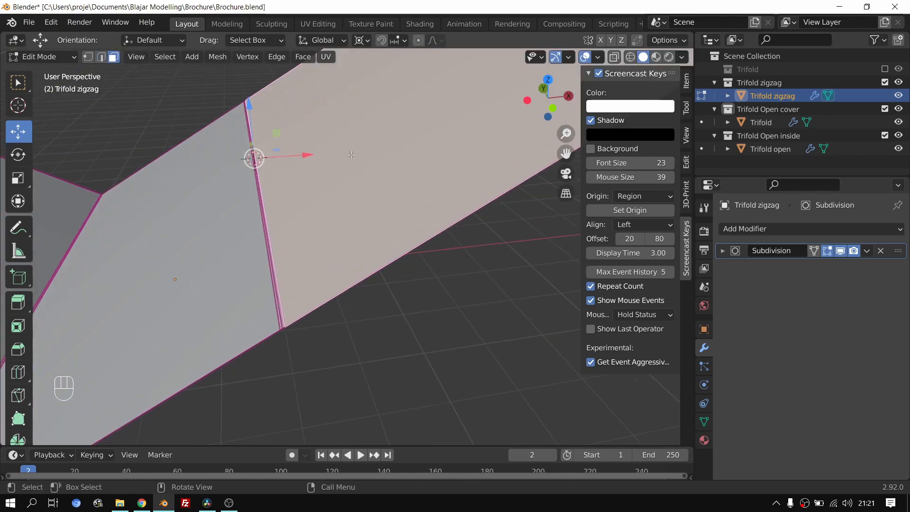
middle_drag(351, 152, 353, 170)
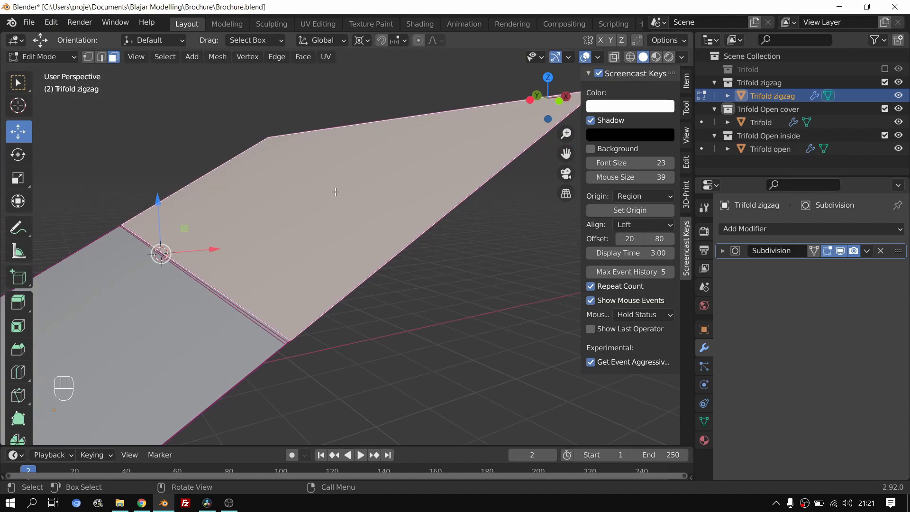
key(KP_1)
shift+middle_drag(319, 229, 358, 239)
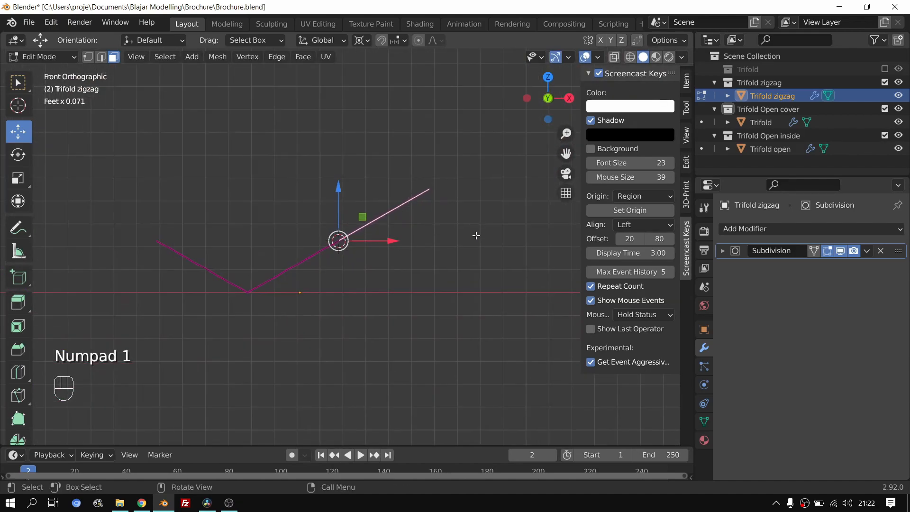
key(r)
key(y)
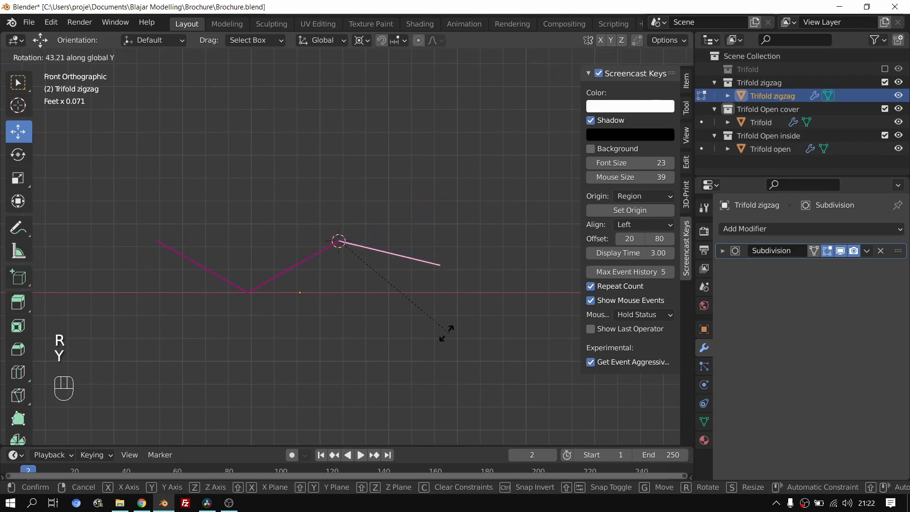
click(420, 357)
middle_drag(419, 357, 379, 227)
Step: Compare the folded zigzag sheet with the reference leaflet photo in the browser and inspect its right fold up close
key(Tab)
scroll(401, 247, down, 5)
key(alt+Tab)
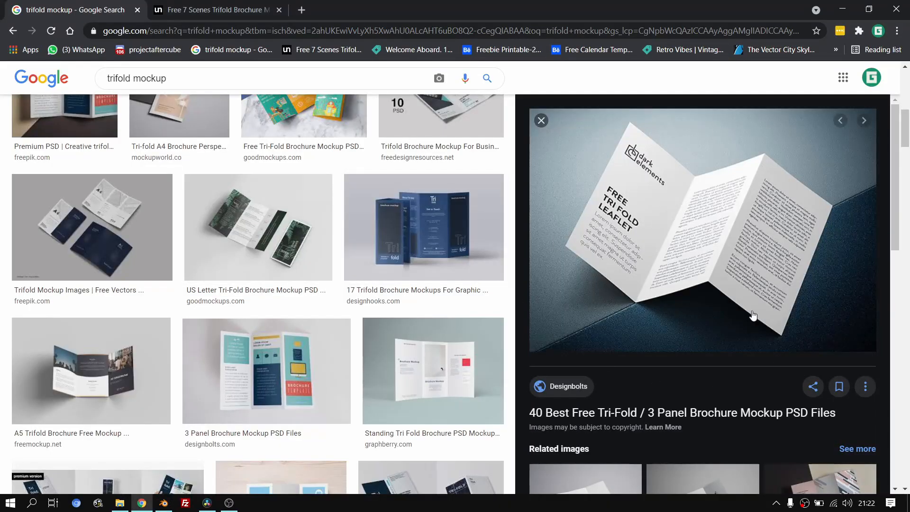
key(alt+Tab)
middle_drag(352, 266, 345, 309)
scroll(342, 294, up, 9)
key(Tab)
middle_drag(306, 252, 380, 298)
key(Tab)
click(377, 153)
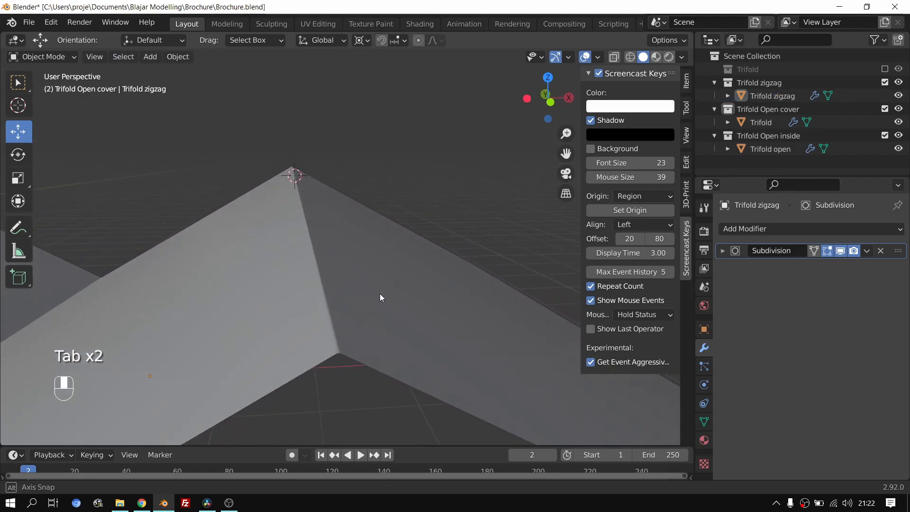
Step: Move the central edge of the fold between the left and middle panels slightly upward along Z
key(Tab)
click(105, 58)
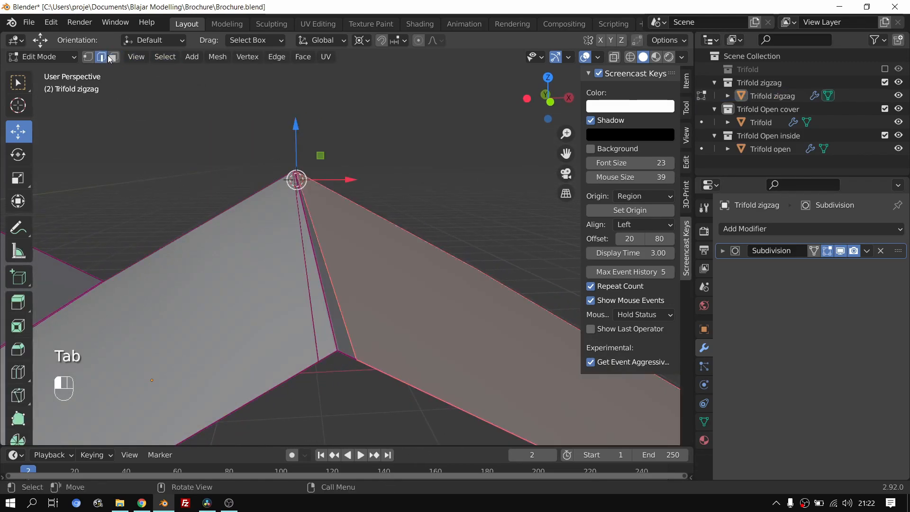
middle_drag(297, 235, 238, 311)
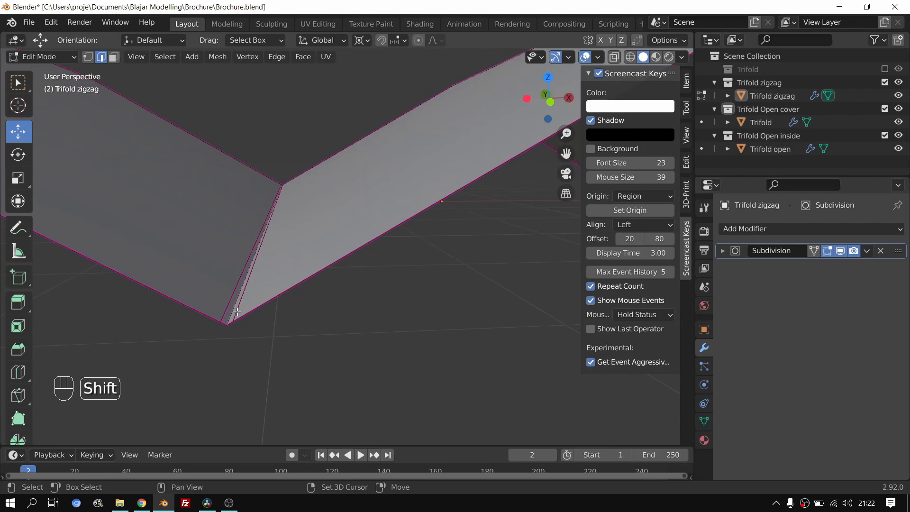
key(g)
key(z)
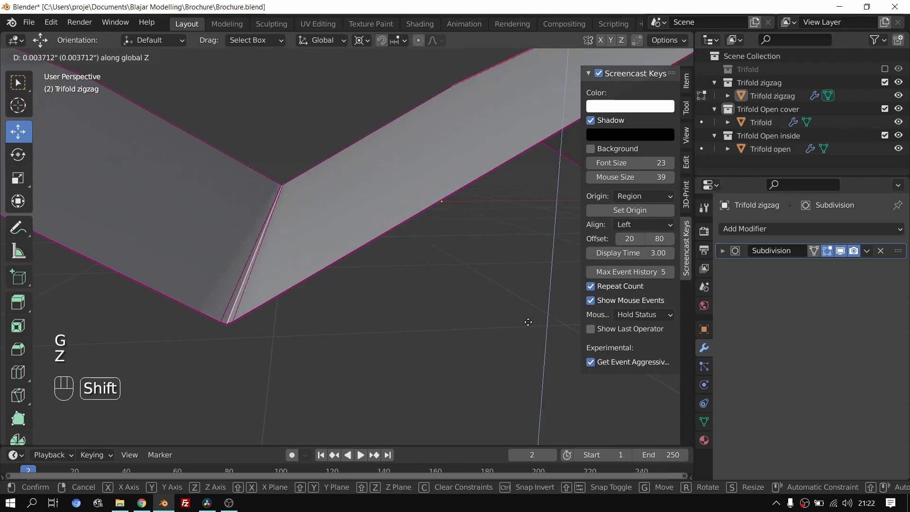
key(Tab)
Step: Select the Trifold open sheet and move it 0.17429" along the X axis
middle_drag(468, 314, 284, 358)
scroll(379, 336, down, 2)
middle_drag(358, 298, 460, 332)
scroll(459, 332, down, 10)
middle_drag(405, 294, 409, 351)
scroll(326, 310, up, 4)
shift+middle_drag(325, 310, 357, 275)
click(393, 261)
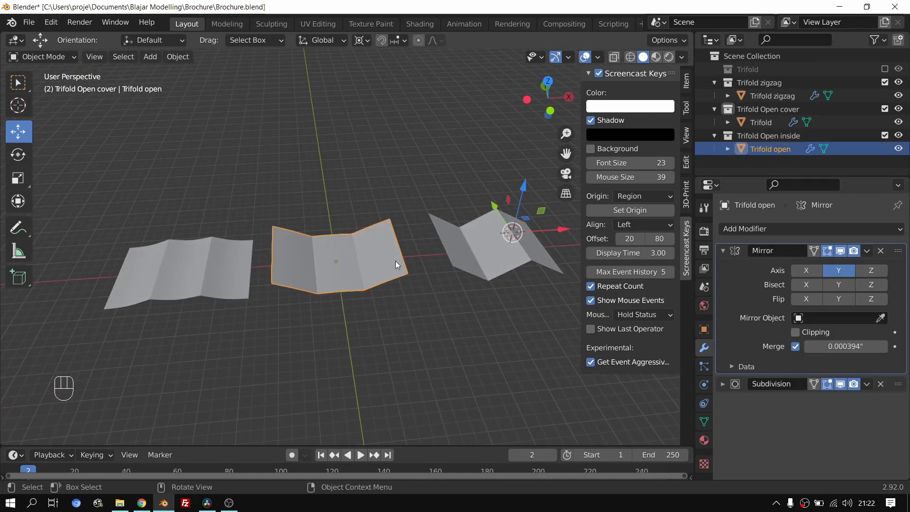
drag(555, 229, 564, 229)
shift+middle_drag(565, 230, 417, 274)
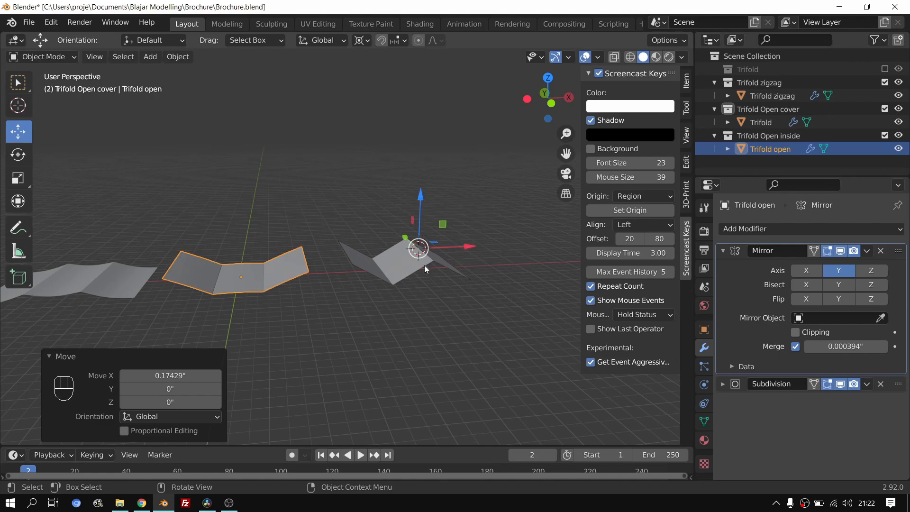
Step: Set the transform pivot point to Median Point and move the Trifold open sheet -0.32009" along the X axis
click(329, 38)
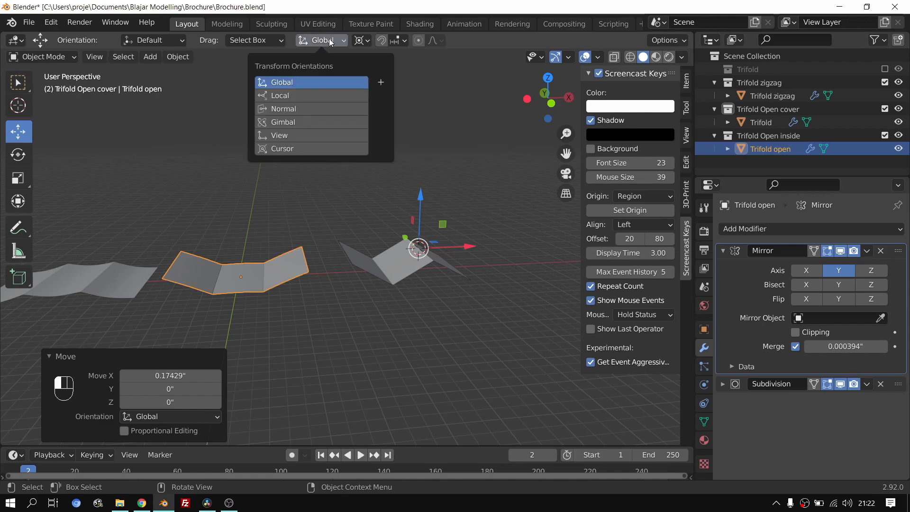
click(361, 40)
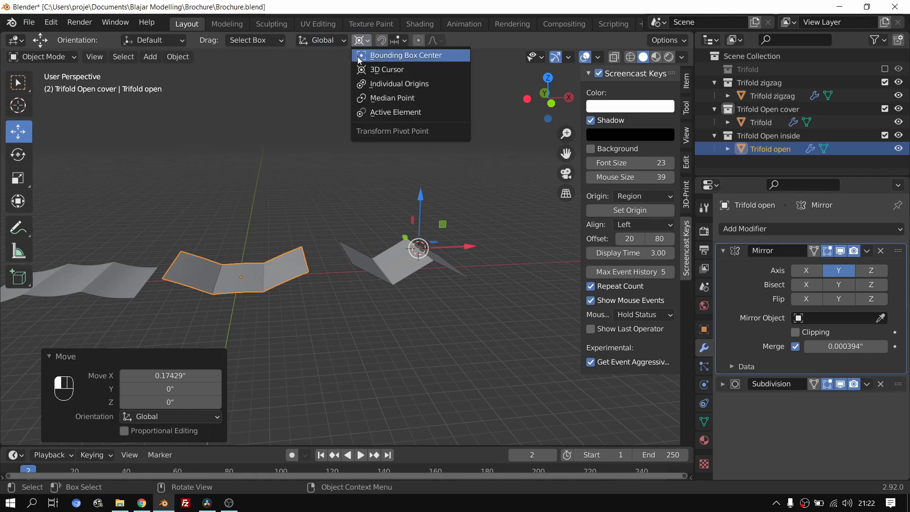
click(382, 99)
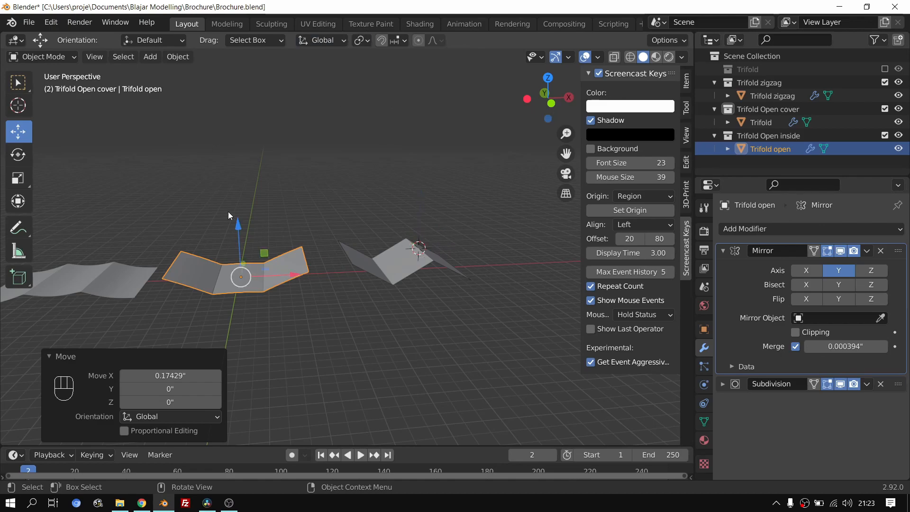
shift+middle_drag(276, 302, 386, 374)
scroll(403, 271, up, 3)
drag(399, 272, 389, 277)
drag(351, 246, 352, 204)
right_click(352, 204)
scroll(394, 341, down, 6)
shift+middle_drag(396, 363, 366, 349)
scroll(403, 285, up, 2)
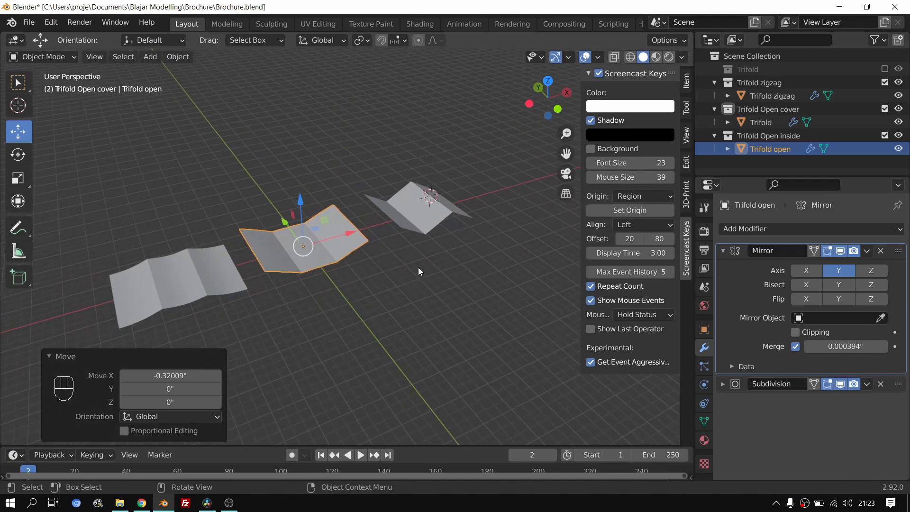
Step: Reselect the Trifold open sheet and shift it slightly along X toward the zigzag sheet
click(420, 270)
middle_drag(469, 263, 316, 288)
middle_drag(316, 287, 353, 334)
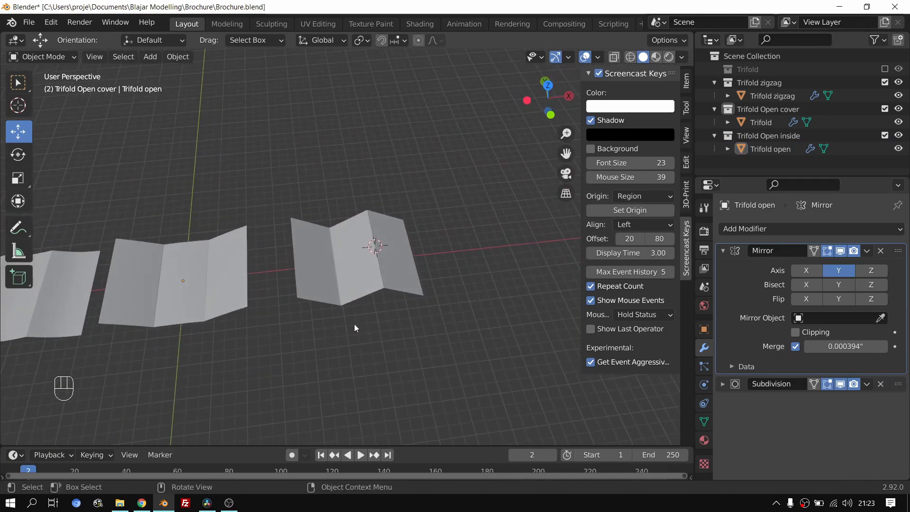
click(388, 268)
shift+middle_drag(256, 362, 377, 343)
scroll(412, 333, down, 3)
click(306, 279)
drag(345, 269, 351, 269)
scroll(386, 315, up, 3)
shift+middle_drag(403, 327, 316, 273)
scroll(311, 247, down, 2)
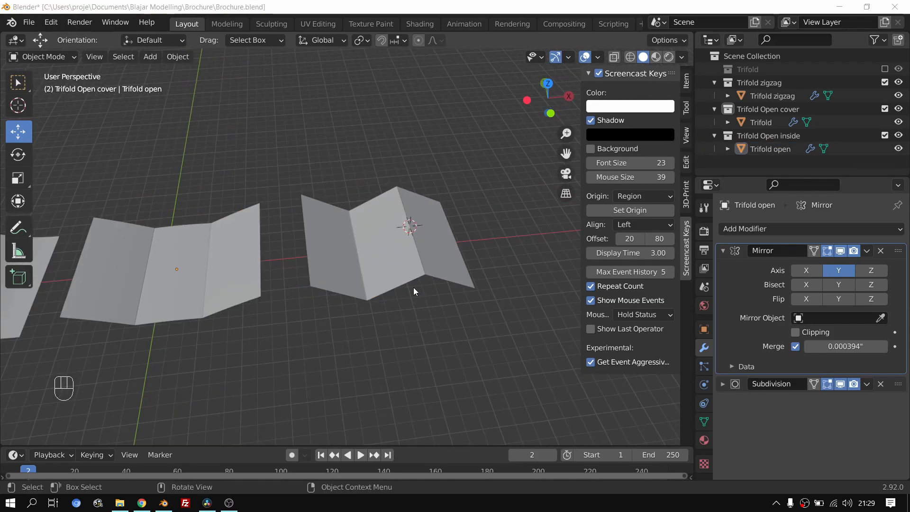
Step: Enable the Trifold collection to duplicate it, and exclude the original from the view layer again
scroll(414, 288, down, 8)
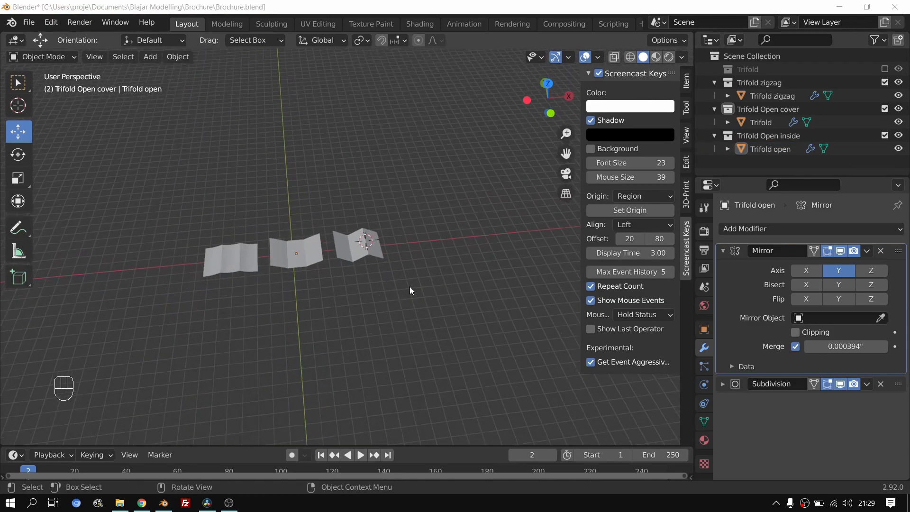
scroll(410, 286, up, 5)
middle_drag(463, 274, 427, 295)
click(770, 69)
click(884, 70)
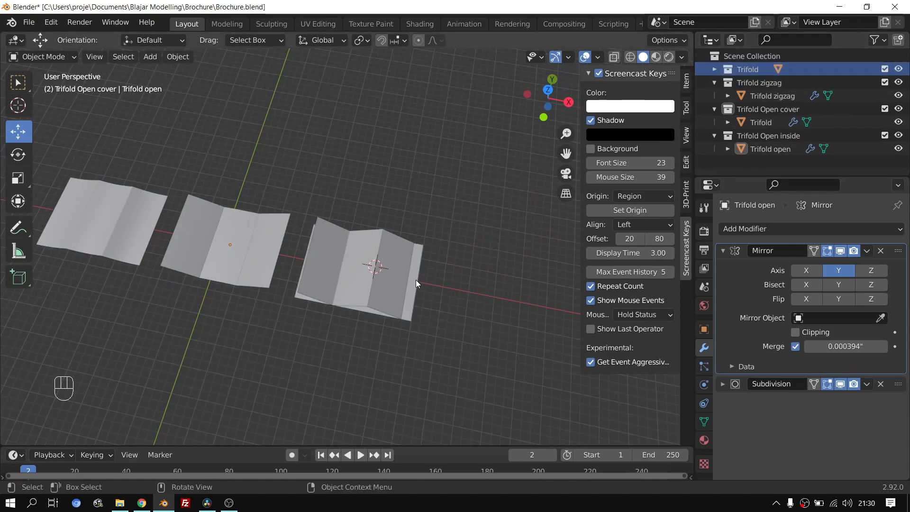
right_click(801, 70)
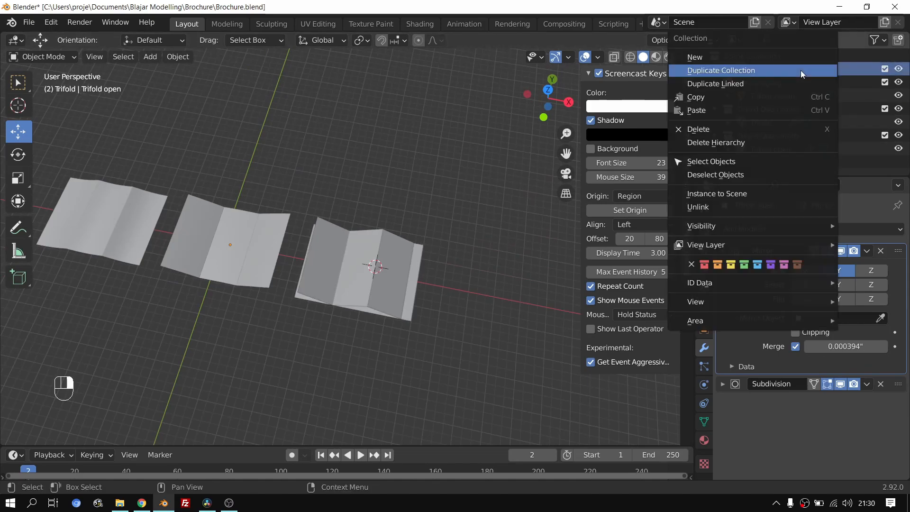
click(734, 71)
middle_drag(491, 235, 469, 223)
click(754, 82)
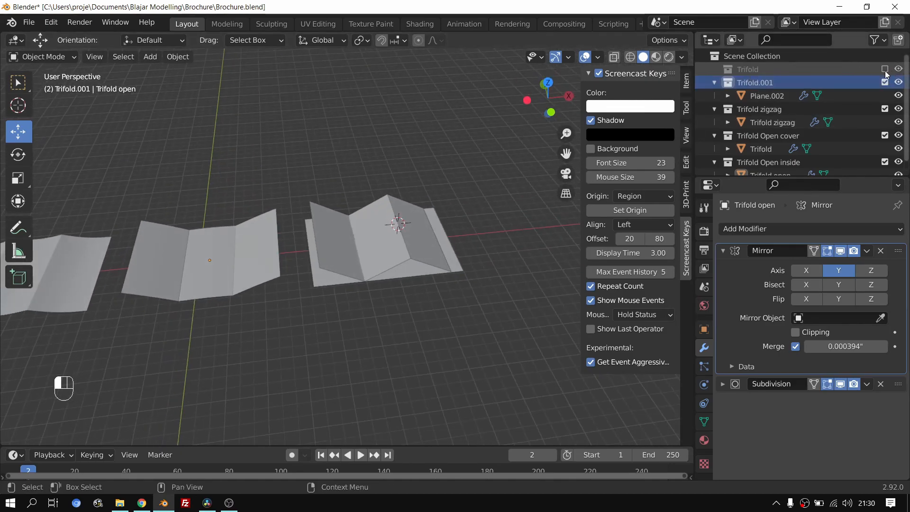
Step: Rename the duplicated Trifold.001 collection as "Trifold Cover"
double_click(755, 82)
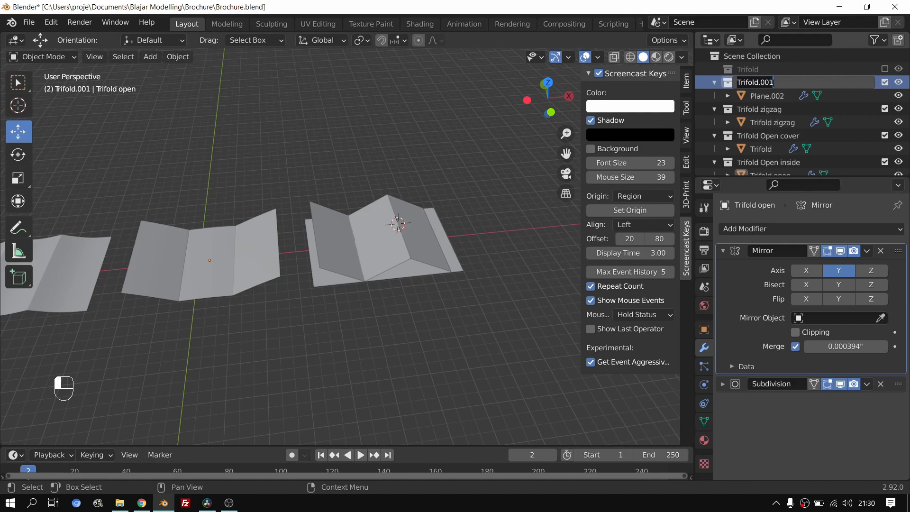
key(shift)
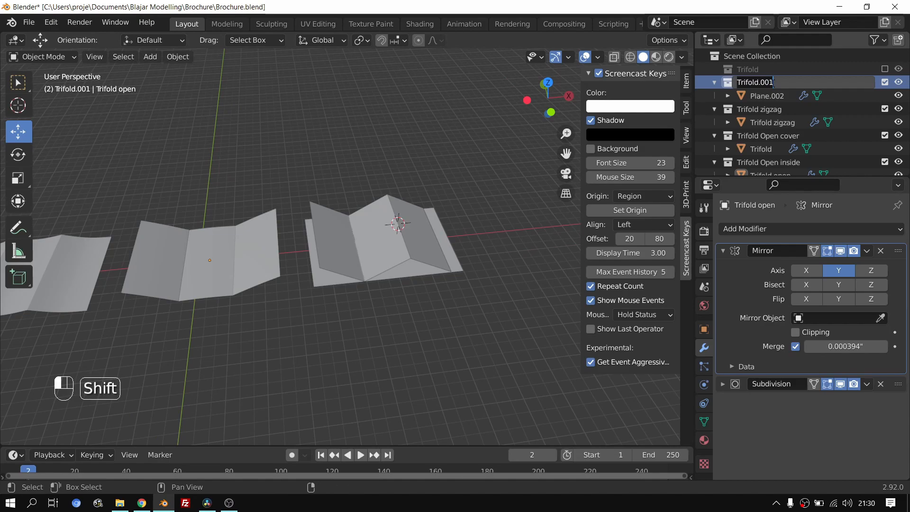
text(Co)
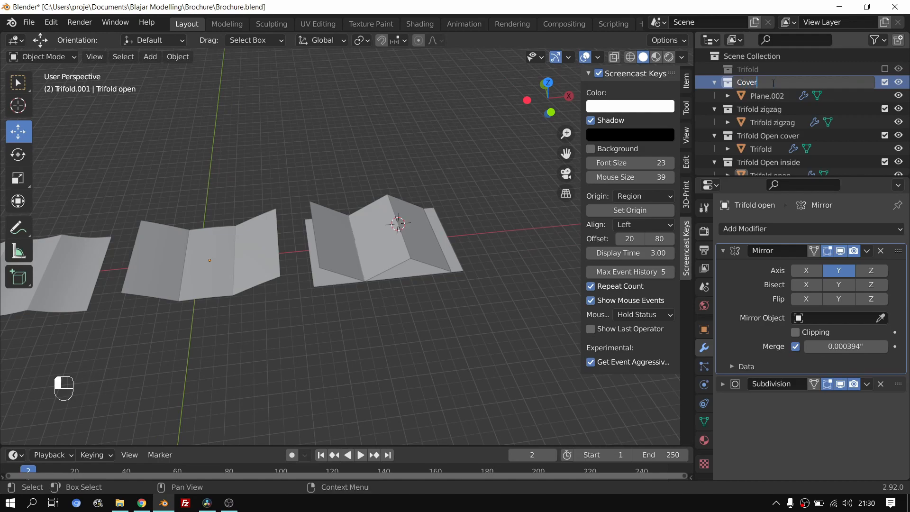
text(ver)
key(BackSpace)
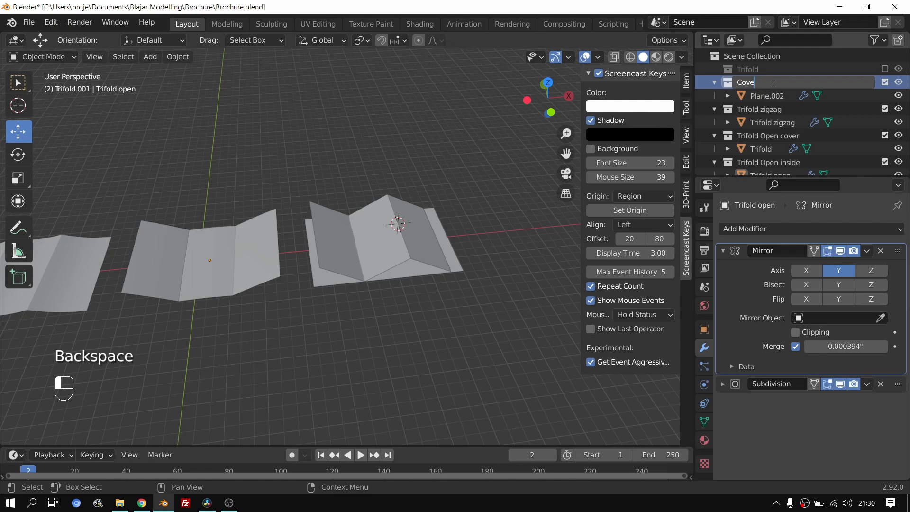
key(BackSpace)
text(Trifold Co)
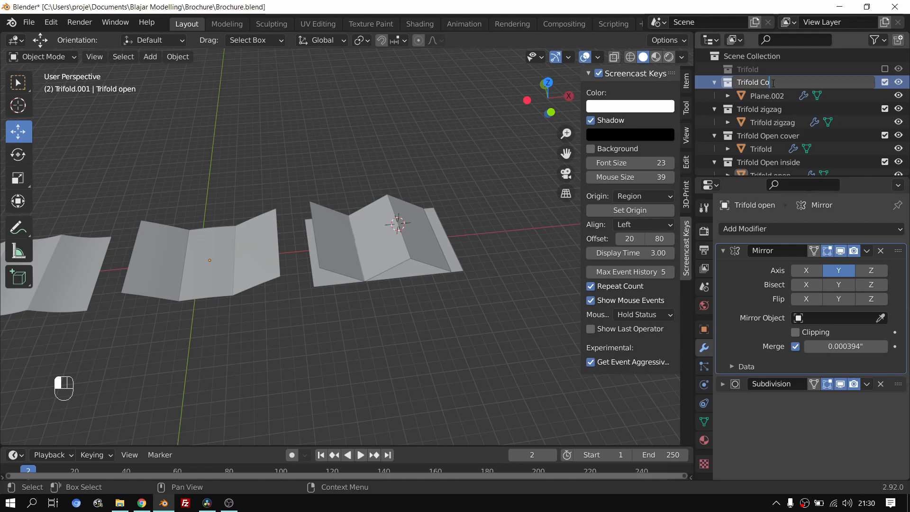
text(ver)
key(Return)
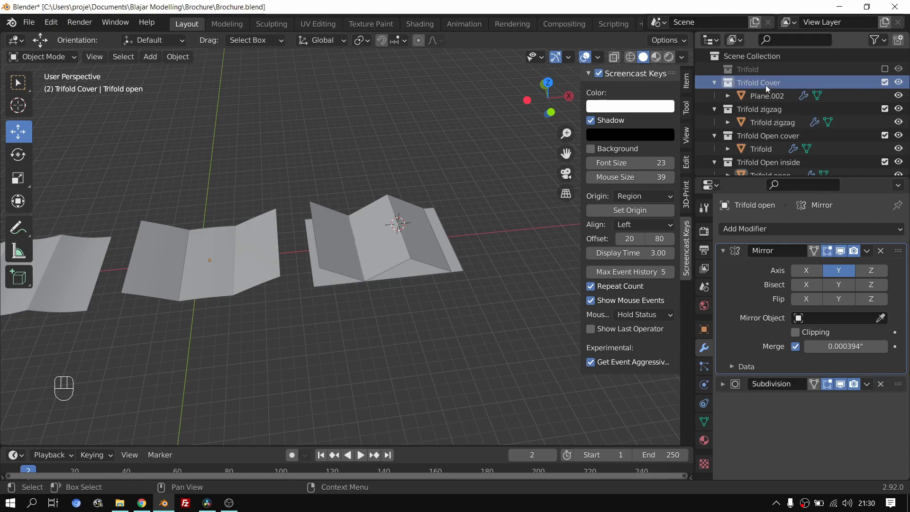
Step: Rename the Plane.002 object inside the duplicated collection as "Trifold Cover"
double_click(767, 96)
text(Trifold Cover)
key(Return)
Step: Select the Trifold Cover sheet and move it along X by 10.955" and a further 2.2923", clear of the zigzag sheet
click(821, 96)
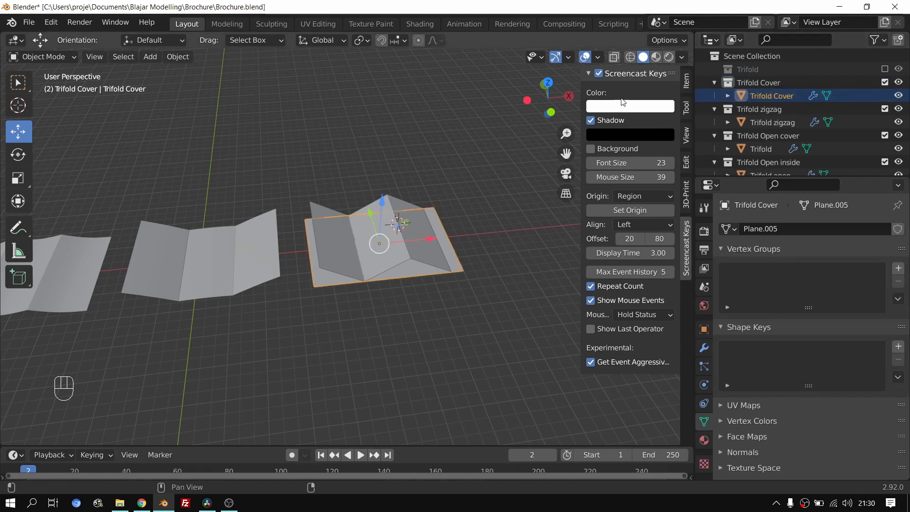
key(g)
drag(529, 229, 559, 227)
scroll(527, 242, up, 4)
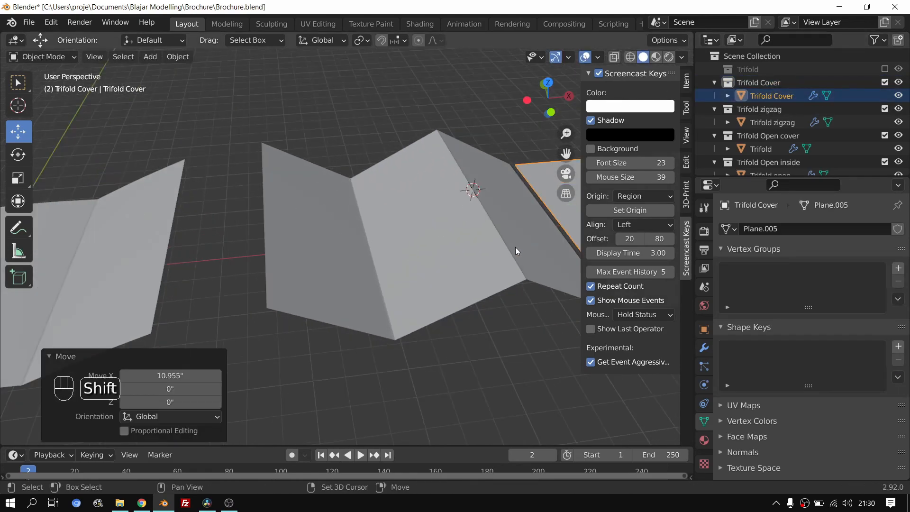
shift+middle_drag(517, 247, 301, 252)
mouse_move(439, 248)
shift+middle_down()
mouse_move(378, 267)
mouse_move(380, 250)
mouse_move(434, 255)
shift+middle_up()
drag(470, 232, 536, 236)
scroll(423, 254, down, 5)
scroll(424, 255, up, 4)
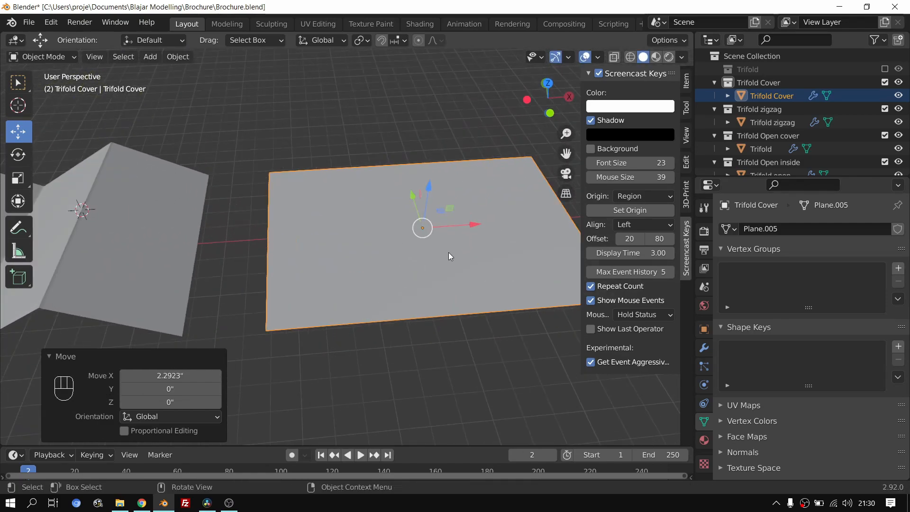
Step: Edit the Trifold Cover mesh, select the central edge of its left fold, and snap the 3D cursor to it
key(Tab)
scroll(420, 245, up, 2)
middle_drag(421, 246, 446, 278)
scroll(380, 264, up, 1)
click(348, 259)
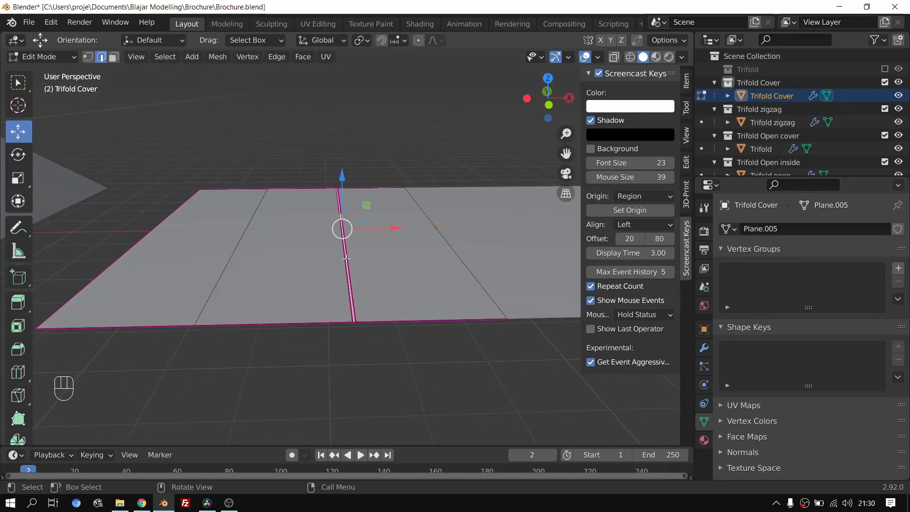
key(shift)
key(shift+s)
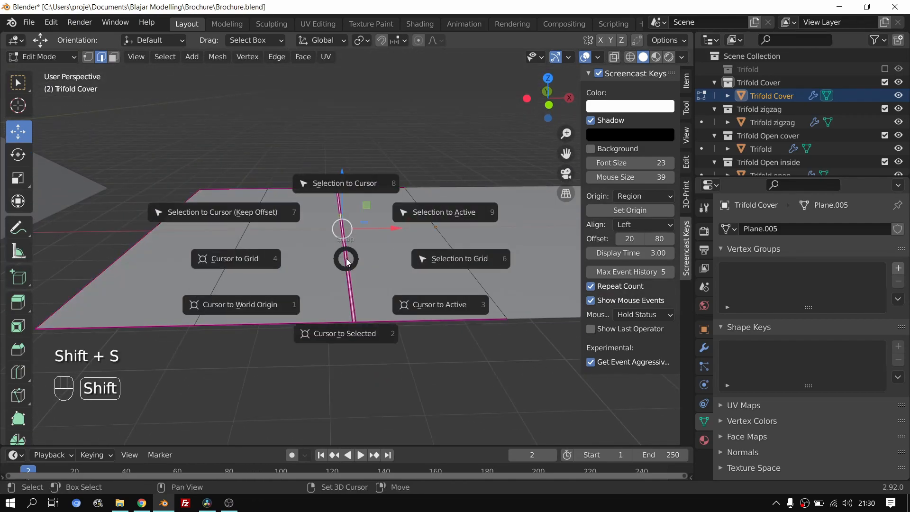
click(354, 339)
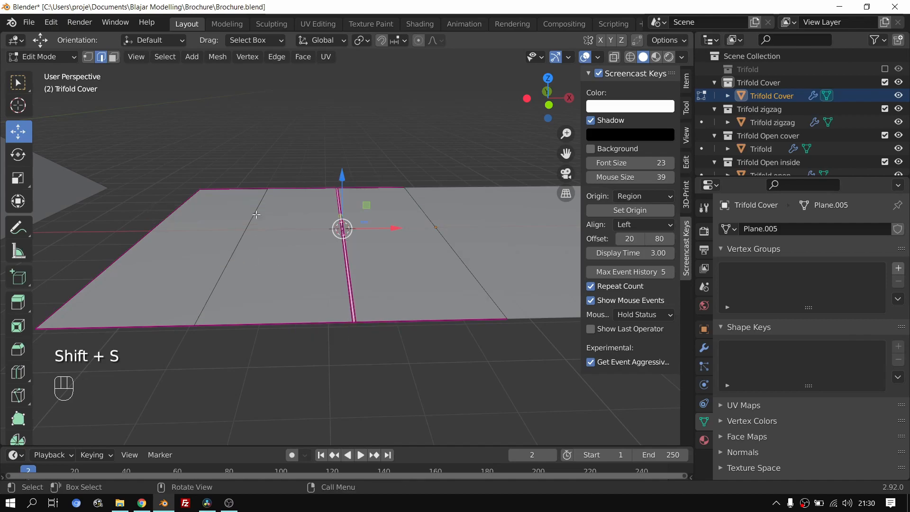
Step: Dissolve the extra edge running through the middle of the left panel
click(114, 57)
click(209, 218)
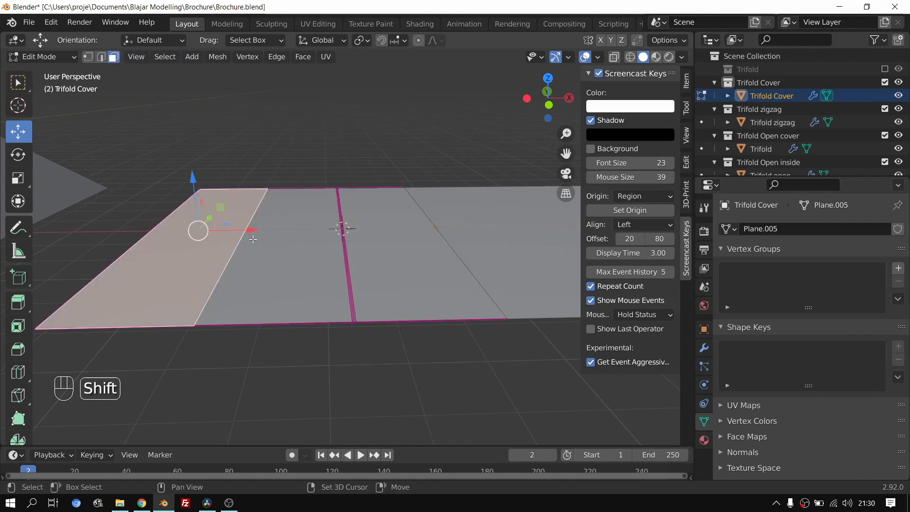
shift+click(266, 240)
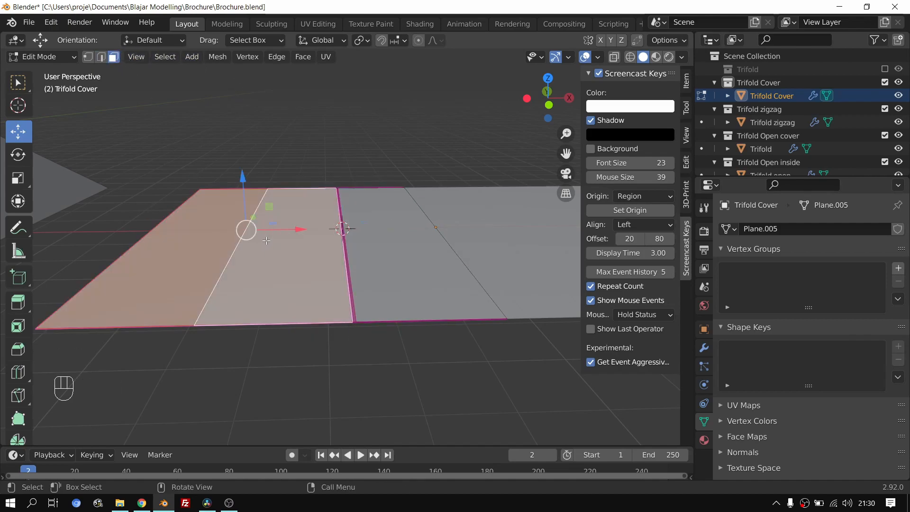
click(107, 58)
click(226, 240)
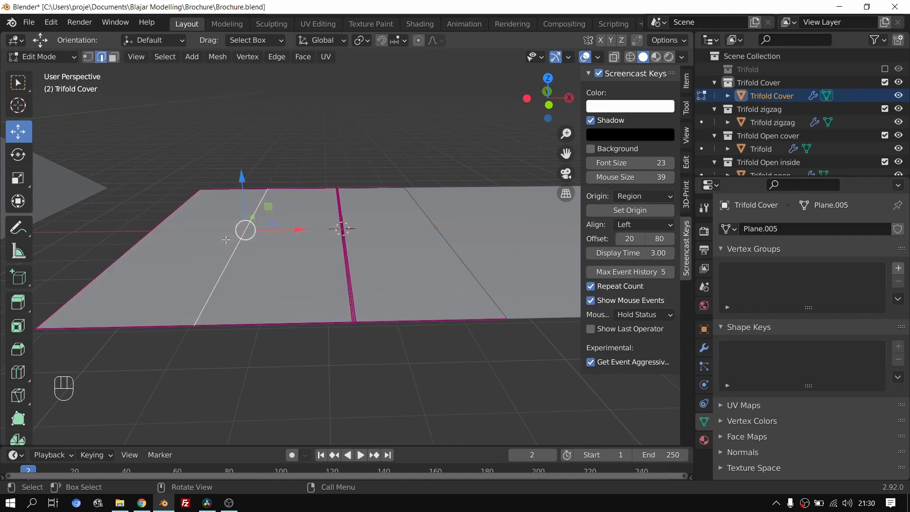
key(x)
click(211, 239)
Step: Select the centre edge of the middle panel and apply the Mirror modifier of the Trifold Cover object
click(456, 235)
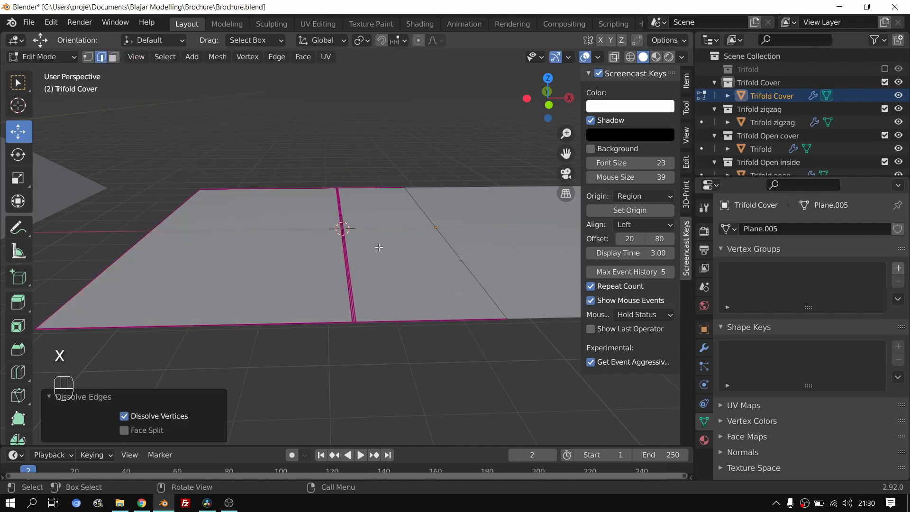
shift+middle_drag(479, 239, 415, 270)
scroll(392, 246, down, 3)
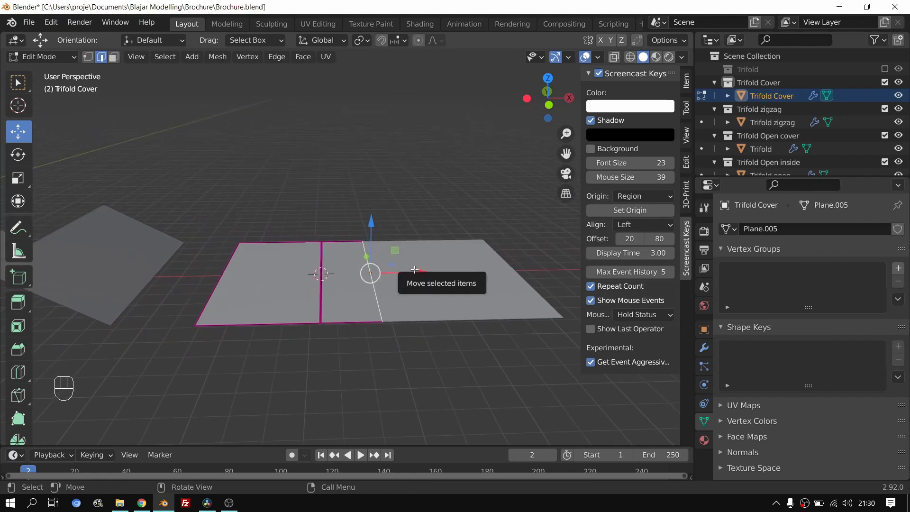
key(Tab)
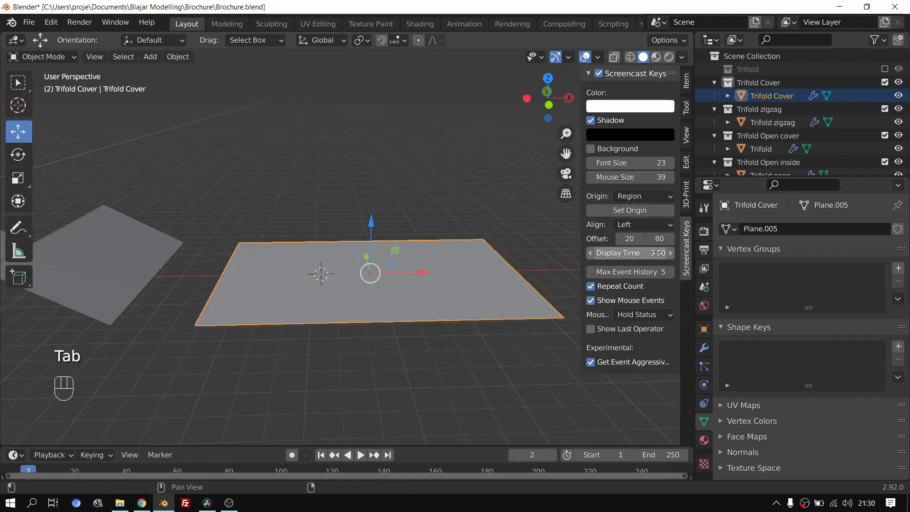
click(704, 346)
click(867, 251)
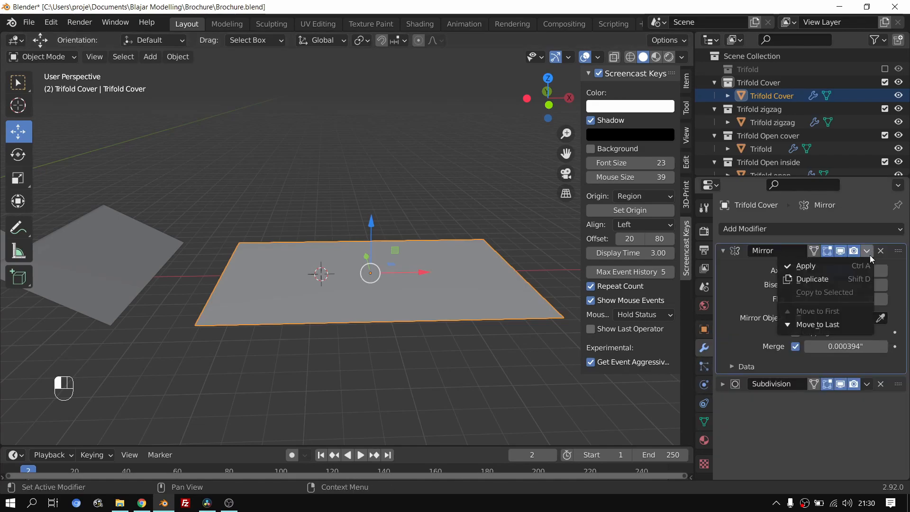
click(847, 265)
Step: Dissolve the selected centre edge of the middle panel in the Trifold Cover mesh
key(Tab)
scroll(379, 296, up, 4)
key(x)
click(409, 312)
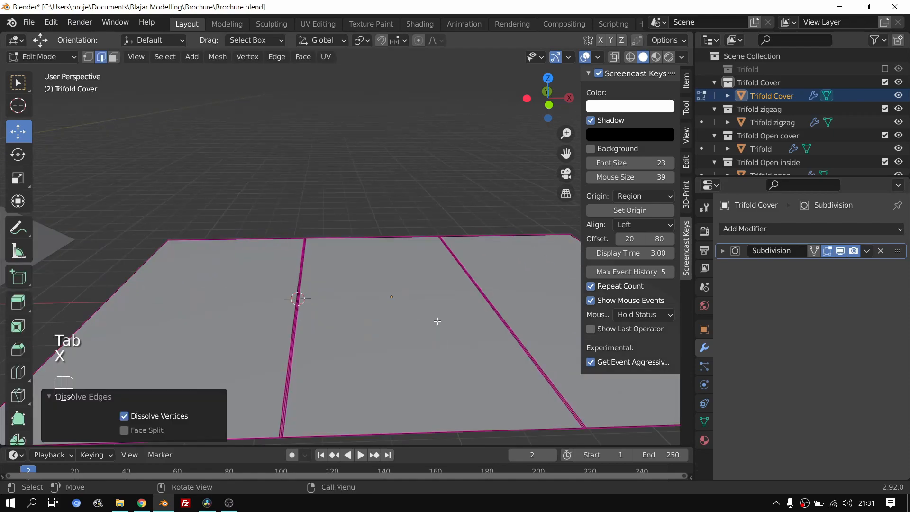
scroll(401, 297, down, 4)
key(Tab)
key(Tab)
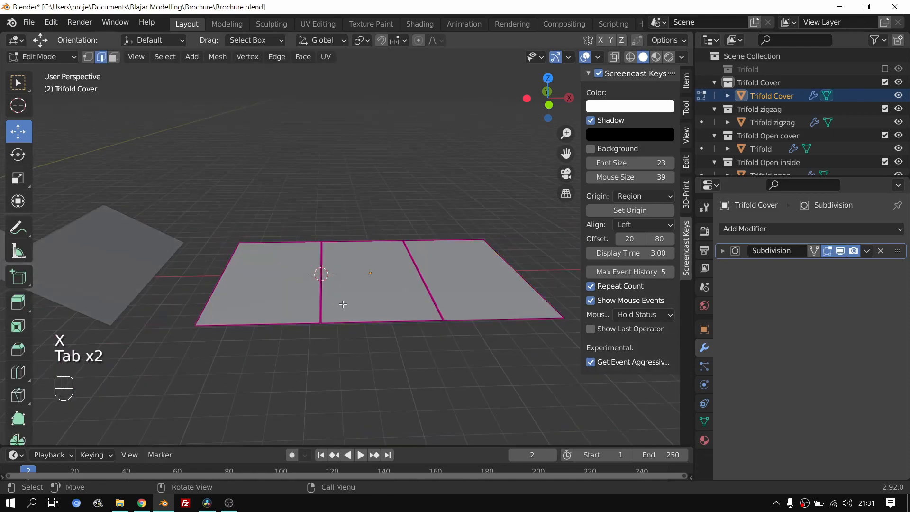
Step: Select the left panel's face and set the transform pivot point to 3D Cursor
scroll(344, 304, up, 3)
shift+middle_drag(289, 337, 203, 76)
click(113, 56)
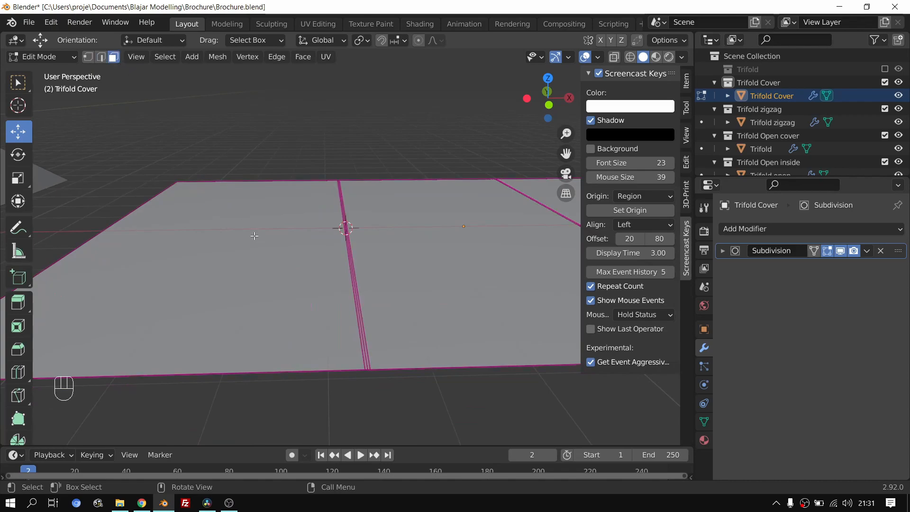
click(227, 265)
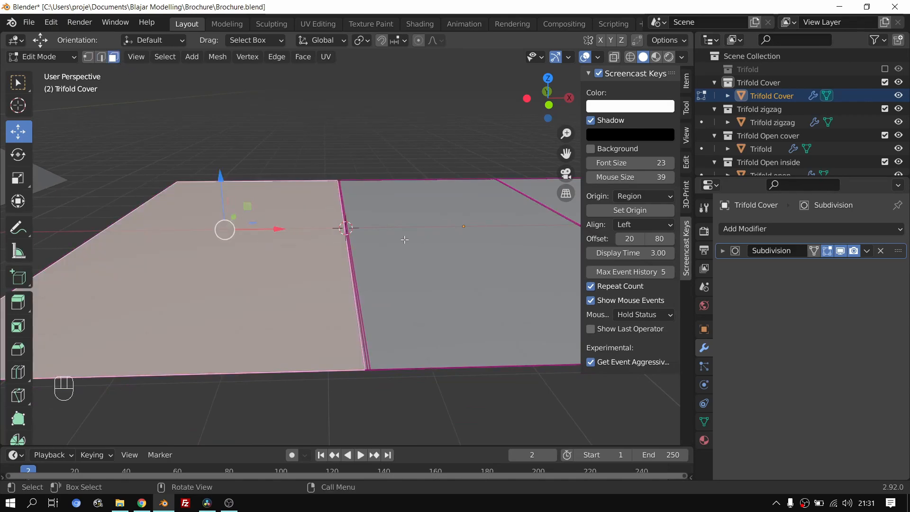
key(shift+Tab)
click(363, 41)
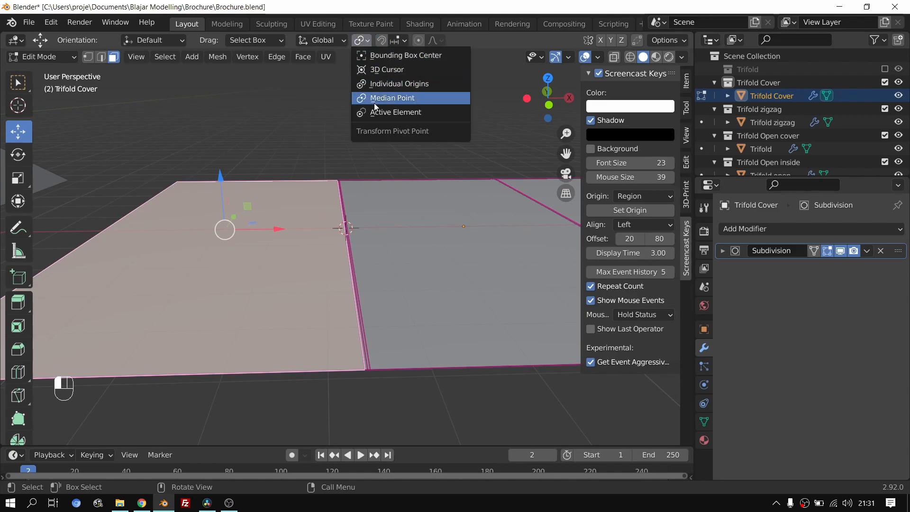
click(376, 72)
Step: Fold the left panel over the middle panel by rotating it about 172° around the global Y axis
scroll(372, 284, down, 4)
shift+middle_drag(375, 284, 356, 262)
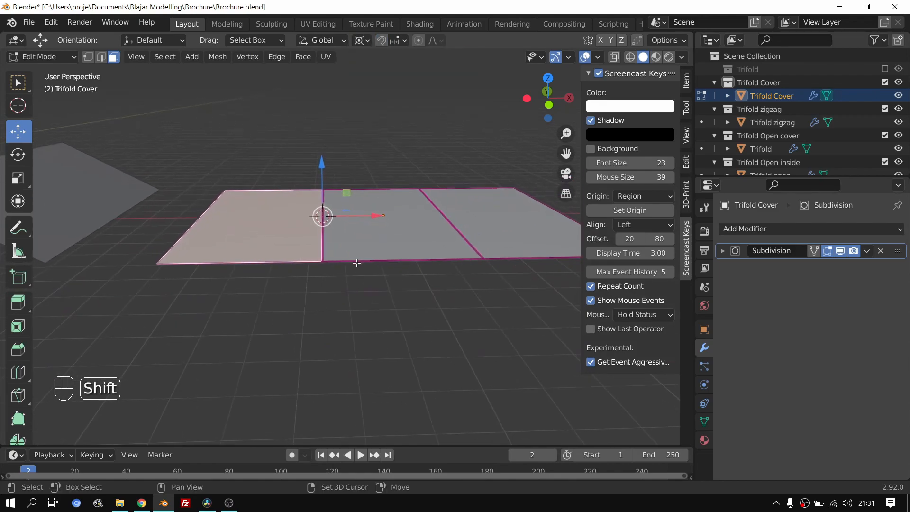
key(r)
key(x)
key(y)
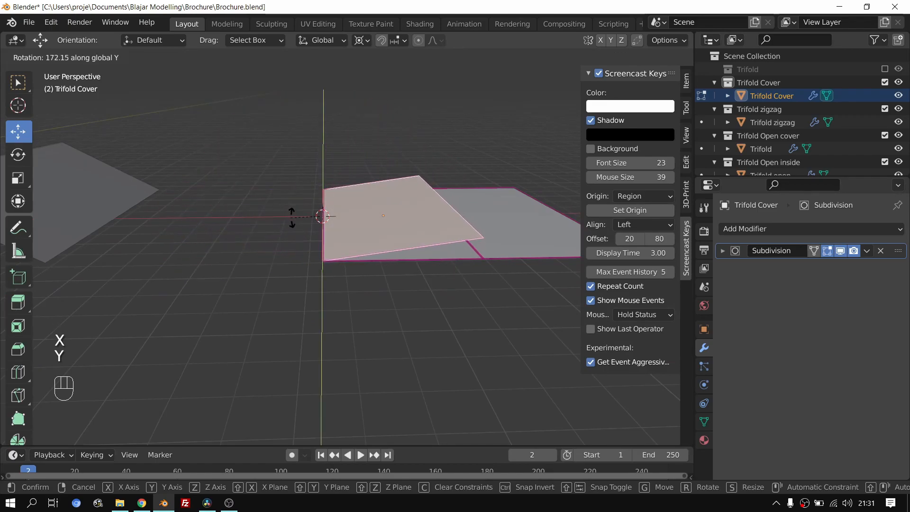
click(297, 218)
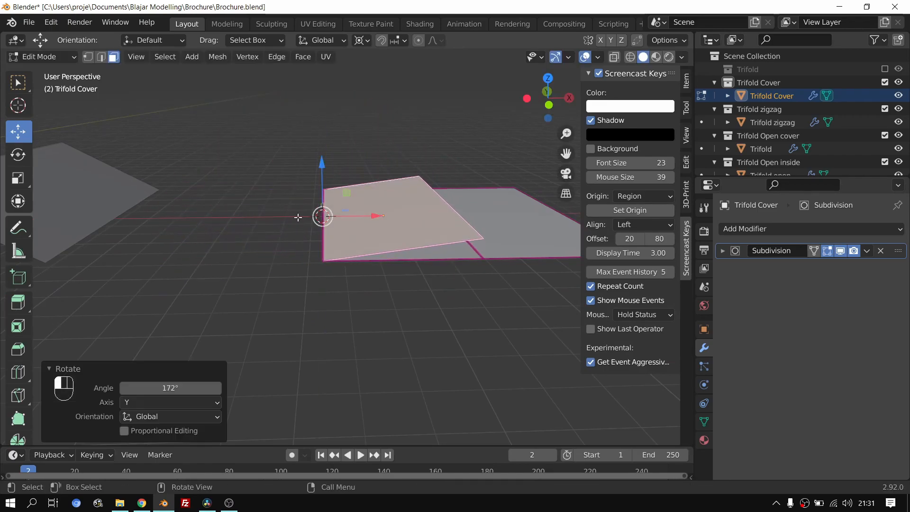
Step: Examine the folded left panel and its crease up close, in both Object Mode and Edit Mode
scroll(372, 266, up, 4)
shift+middle_drag(373, 266, 270, 247)
scroll(361, 212, down, 5)
shift+middle_drag(365, 202, 403, 242)
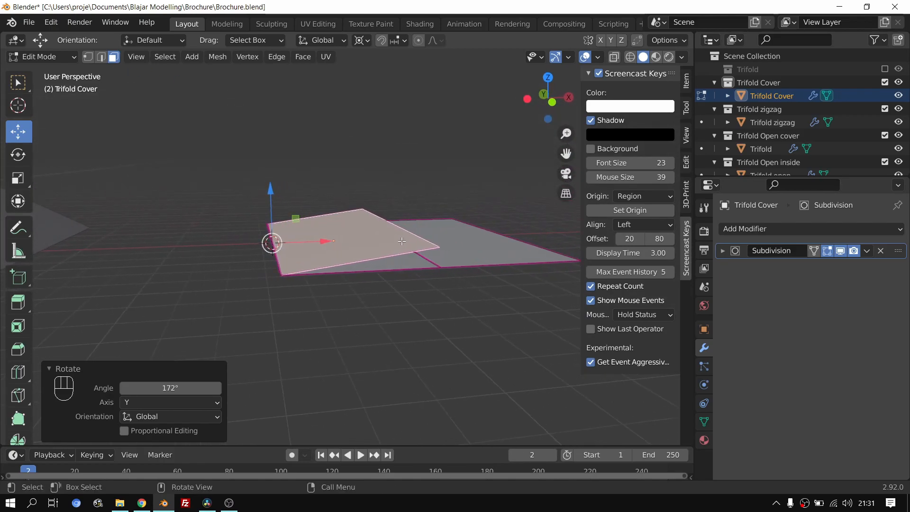
scroll(364, 223, up, 5)
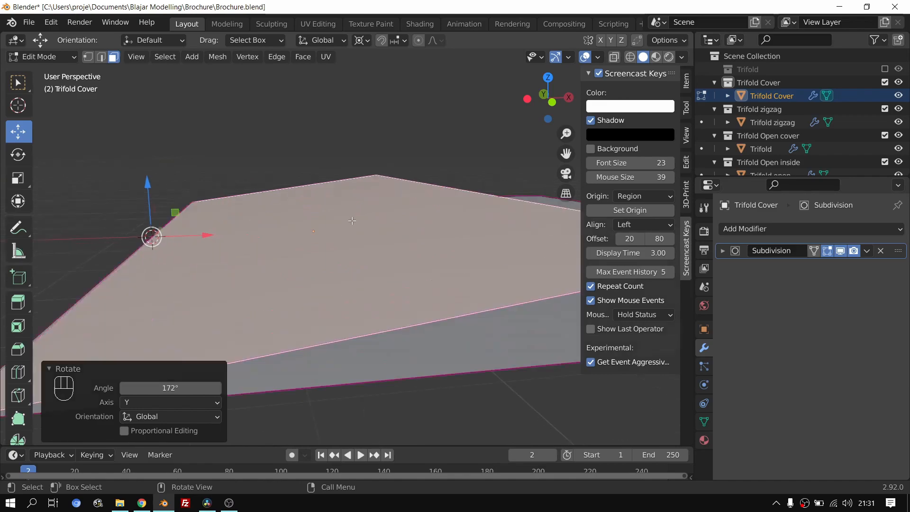
shift+middle_drag(319, 226, 273, 237)
scroll(399, 194, up, 2)
key(Tab)
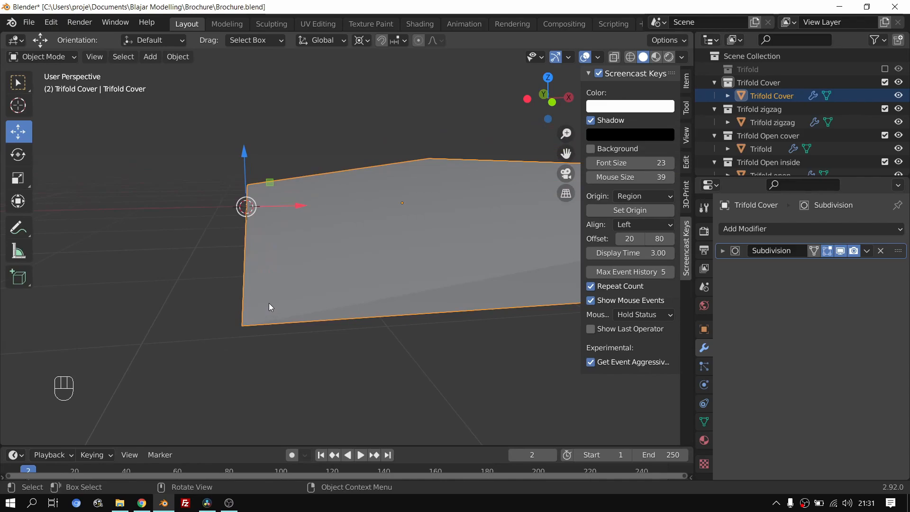
shift+middle_drag(272, 295, 383, 412)
key(Tab)
middle_drag(365, 331, 367, 271)
key(Tab)
key(Tab)
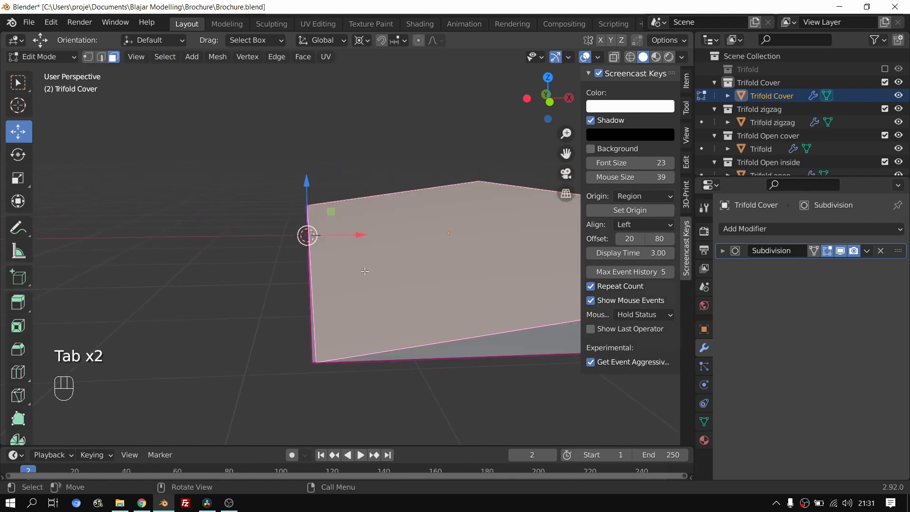
Step: Select an edge along the left crease and raise it slightly along Z
click(101, 56)
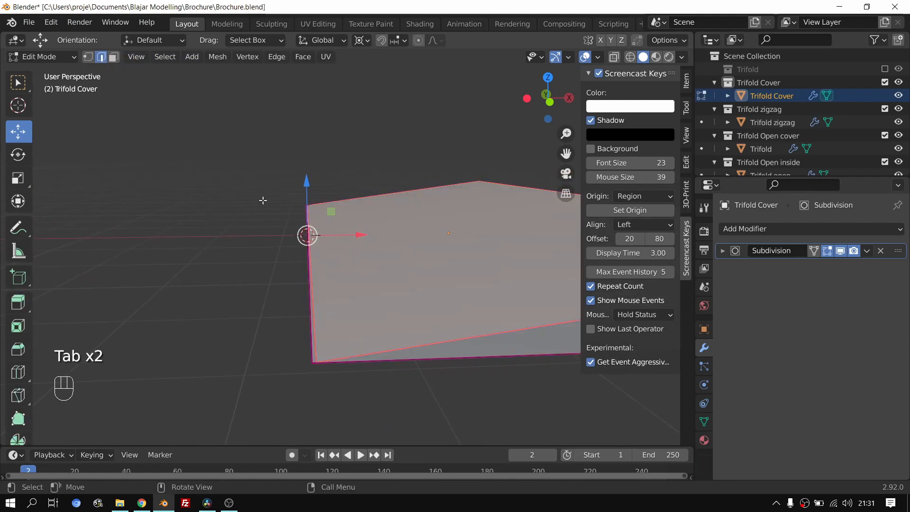
click(309, 291)
drag(308, 183, 310, 177)
Step: Select the outer central edge of the left crease, lower it slightly along Z and shift it slightly outward along X
middle_drag(321, 335, 321, 321)
scroll(321, 318, up, 3)
shift+middle_drag(312, 205, 326, 230)
click(349, 226)
scroll(349, 225, down, 2)
drag(300, 196, 302, 199)
key(Tab)
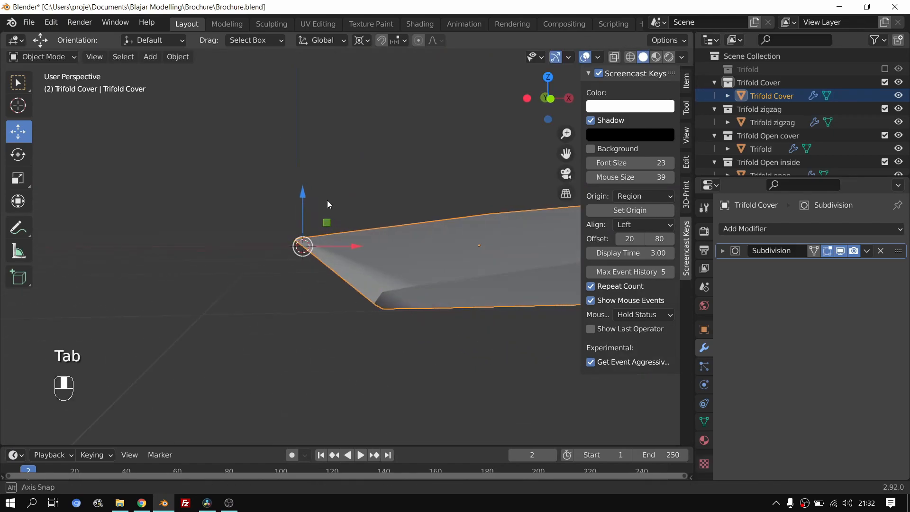
key(Tab)
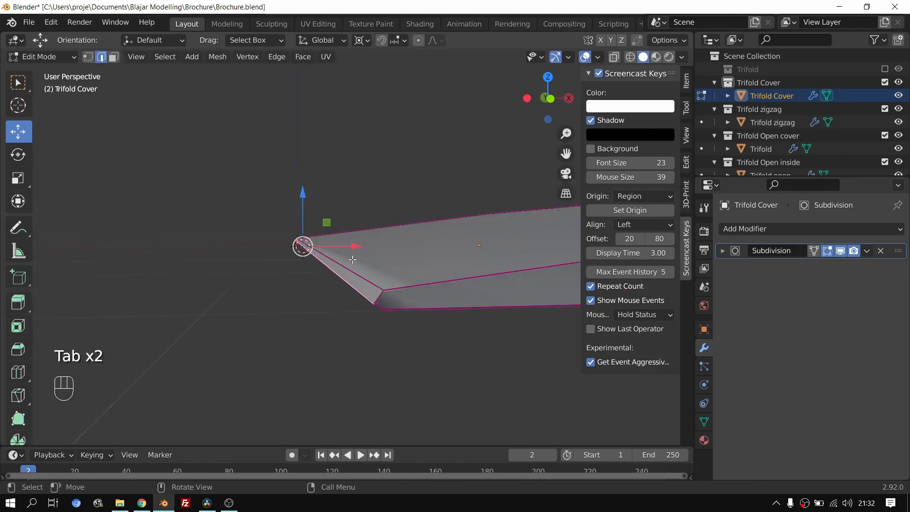
shift+drag(353, 247, 351, 248)
Step: Lower the folded panel's free edge by 0.46887" along Z and shift it slightly toward the left crease along X
key(Tab)
middle_drag(372, 259, 308, 307)
key(Tab)
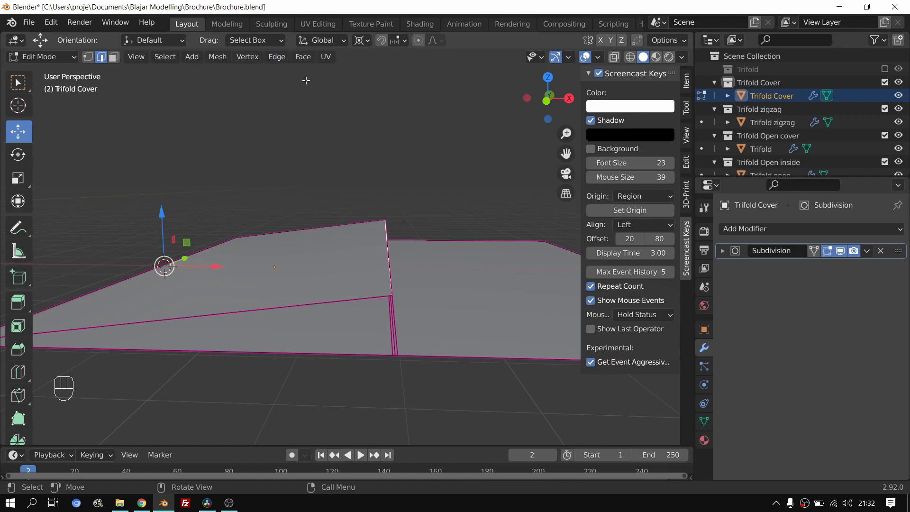
middle_drag(400, 231, 371, 230)
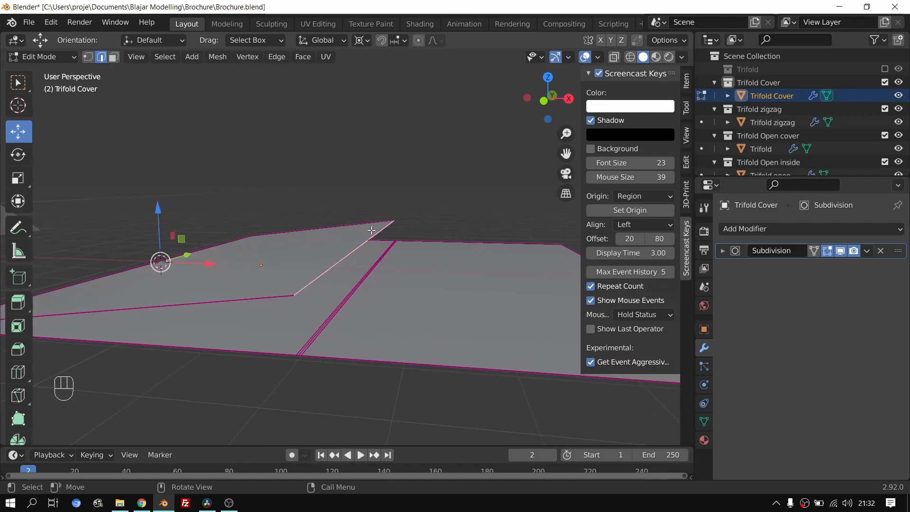
key(g)
key(z)
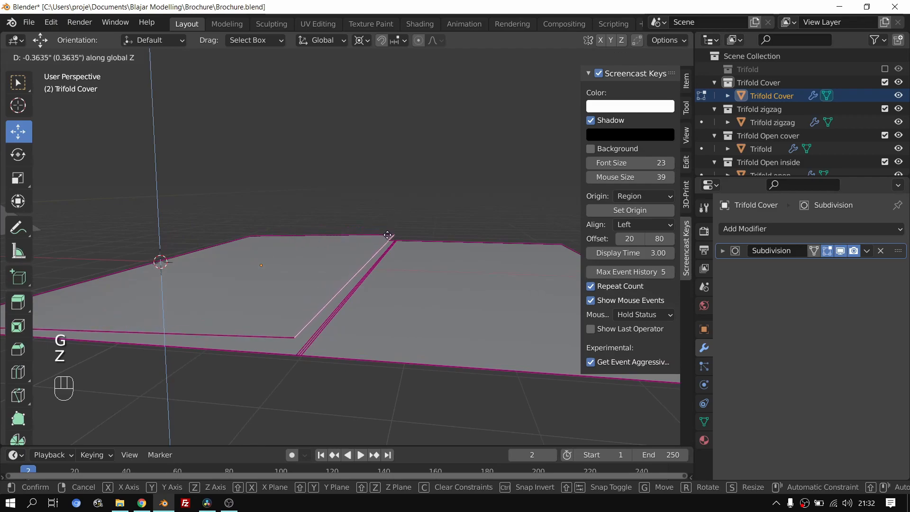
click(388, 240)
middle_drag(387, 240, 397, 236)
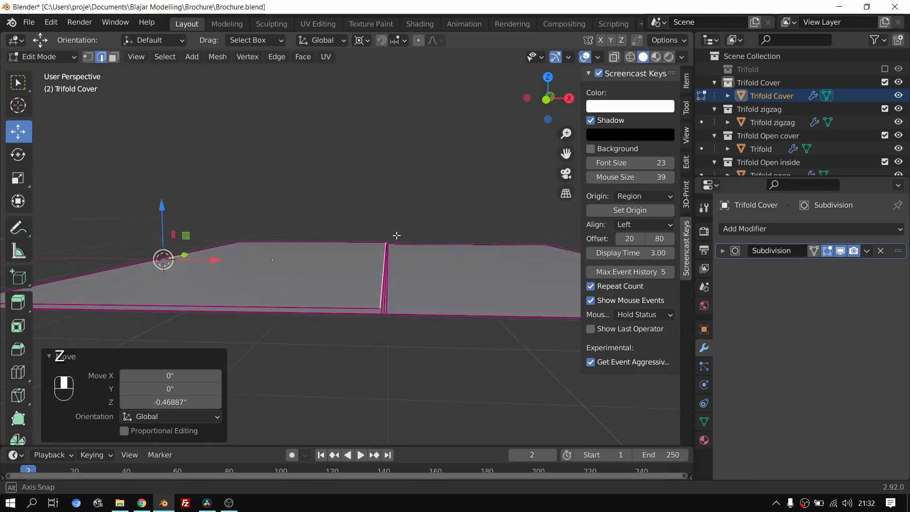
drag(212, 258, 206, 256)
Step: Add a loop cut across the centre of the middle panel and lower it slightly along Z to bow the panel
middle_drag(285, 235, 306, 224)
key(ctrl+r)
click(295, 216)
click(287, 214)
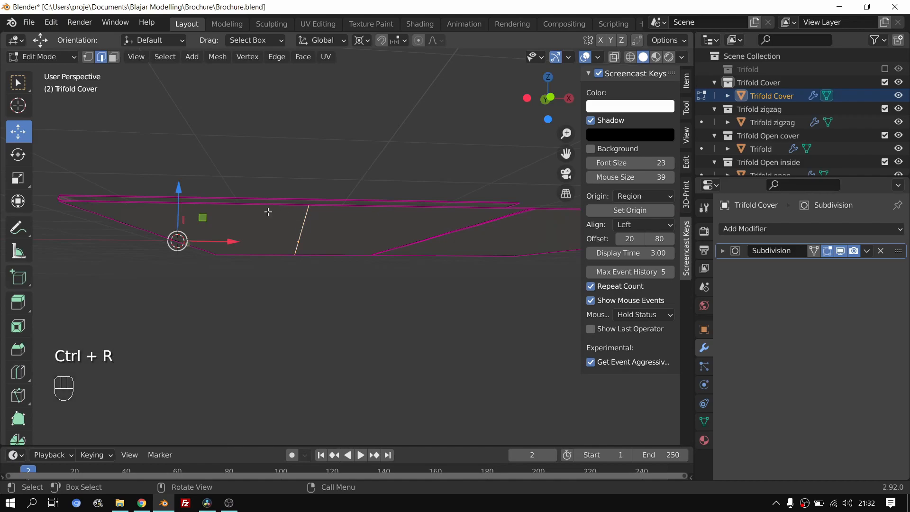
drag(182, 193, 184, 199)
key(Tab)
scroll(318, 204, down, 5)
middle_drag(323, 203, 323, 218)
Step: Select the central edge of the right crease and snap the 3D cursor to it
key(z)
mouse_move(412, 240)
middle_down()
mouse_move(411, 250)
mouse_move(442, 260)
mouse_move(369, 269)
mouse_move(346, 301)
mouse_move(366, 242)
middle_up()
scroll(366, 238, up, 2)
key(Tab)
scroll(395, 296, down, 2)
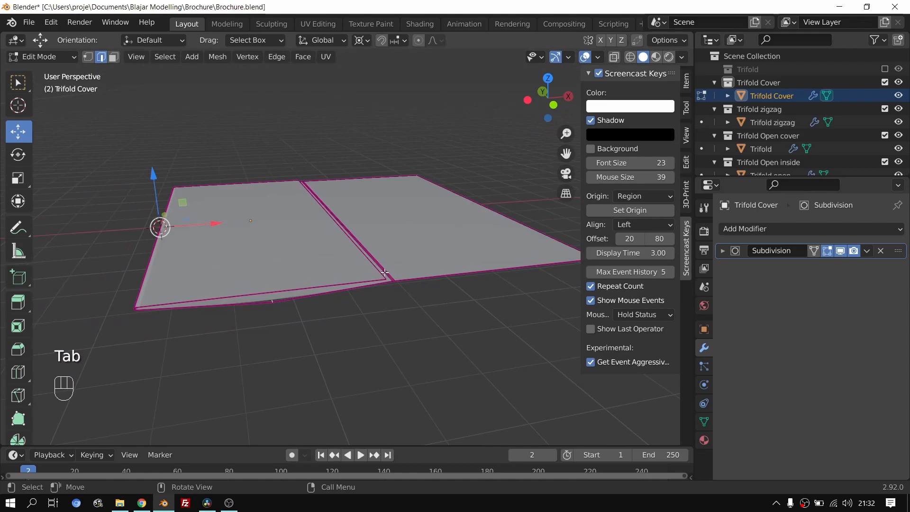
scroll(385, 273, up, 2)
middle_drag(420, 286, 403, 284)
key(shift+s)
click(410, 362)
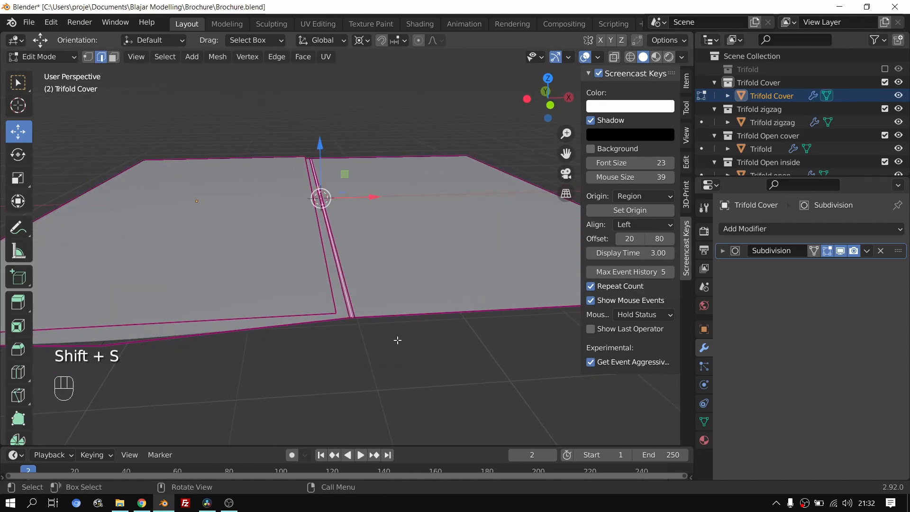
Step: Select the right panel's face and fold it over the others by rotating it about -176° around the global Y axis
click(113, 57)
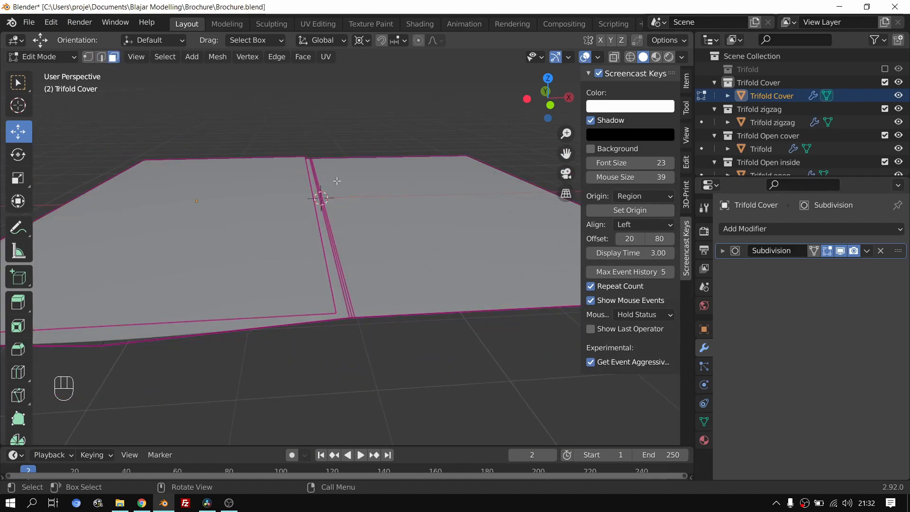
click(390, 233)
shift+middle_drag(537, 264, 492, 237)
key(r)
key(z)
key(y)
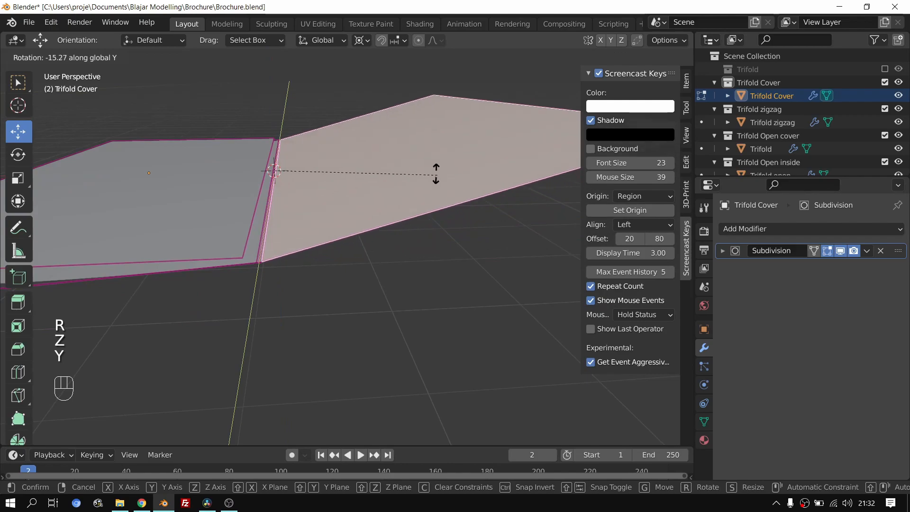
click(244, 159)
Step: Raise the folded right panel at its crease along Z, and raise the crease's outer central edge slightly
shift+middle_drag(245, 185, 355, 237)
scroll(360, 216, down, 1)
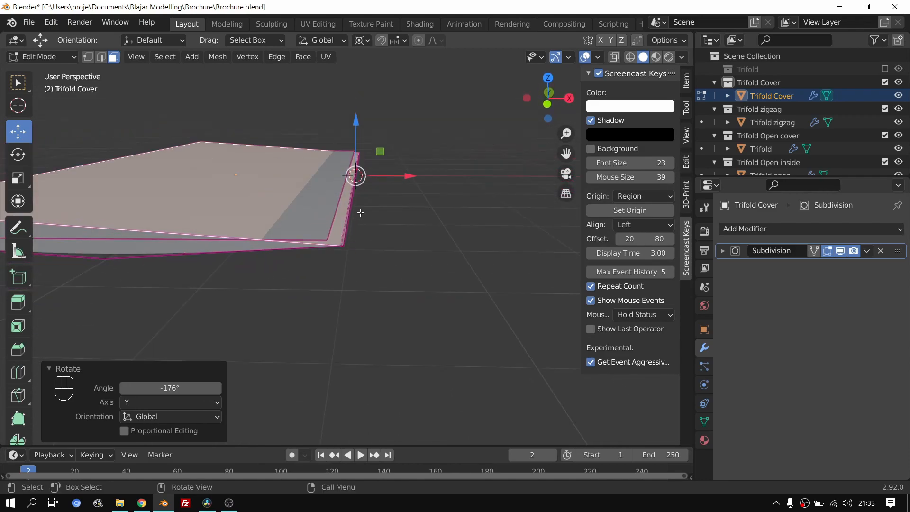
scroll(351, 223, up, 1)
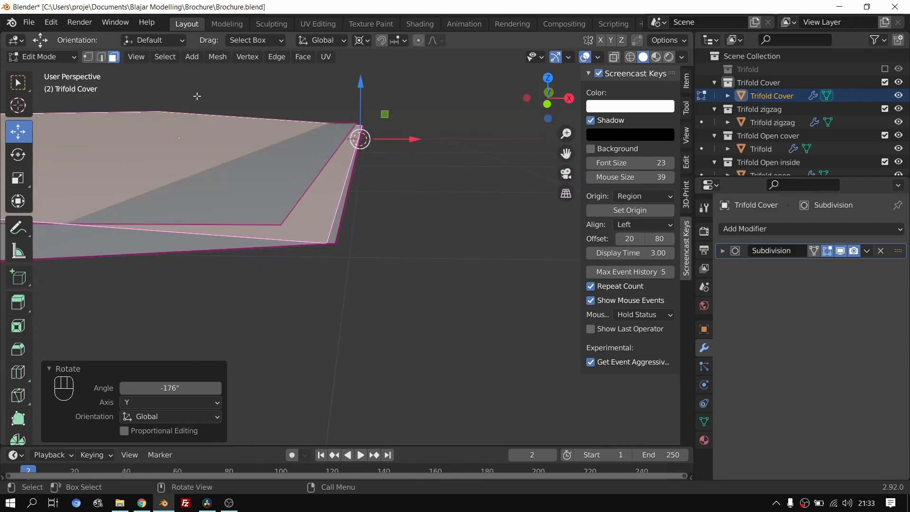
click(101, 58)
drag(362, 121, 362, 81)
middle_drag(372, 131, 345, 140)
click(324, 183)
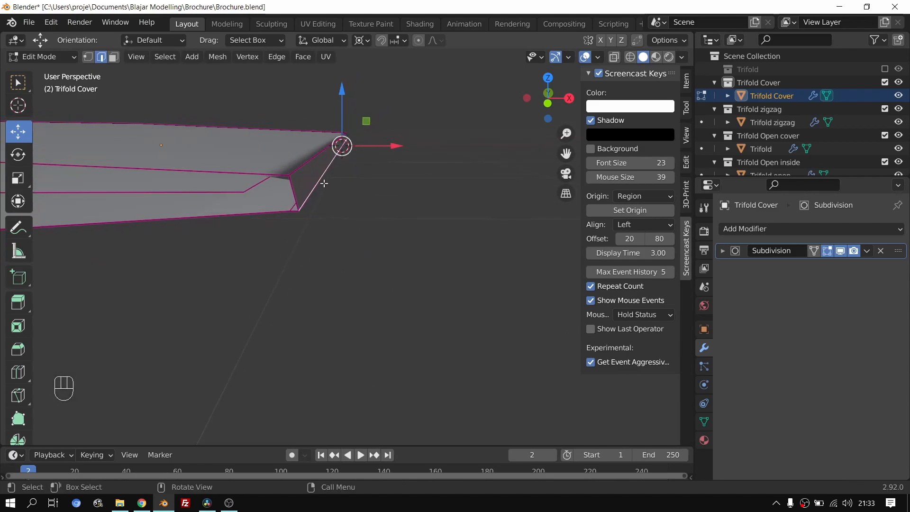
drag(350, 93, 346, 83)
Step: Add a loop cut across the centre of the top folded panel and raise it slightly along Z to bow the panel
key(Tab)
middle_drag(420, 133, 321, 196)
key(Tab)
key(ctrl+r)
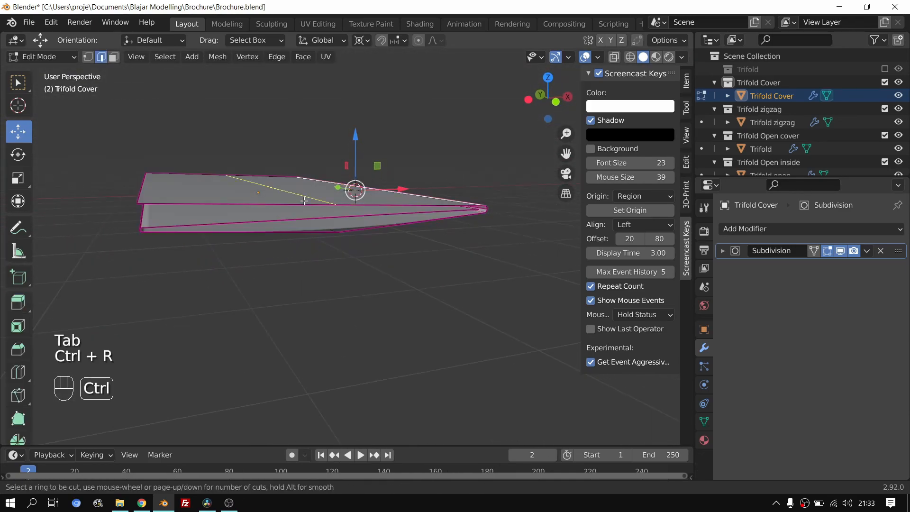
click(304, 202)
right_click(304, 202)
drag(360, 136, 360, 126)
key(Tab)
Step: Switch to Chrome, browse the trifold mockup image results for a closed-brochure reference and open the tri-fold A4 brochure image
key(alt+Tab)
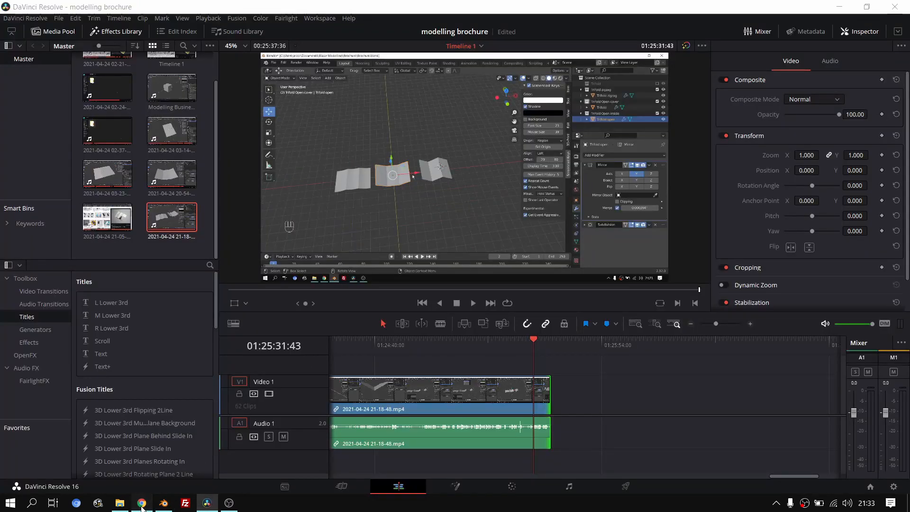
click(142, 503)
scroll(262, 268, down, 5)
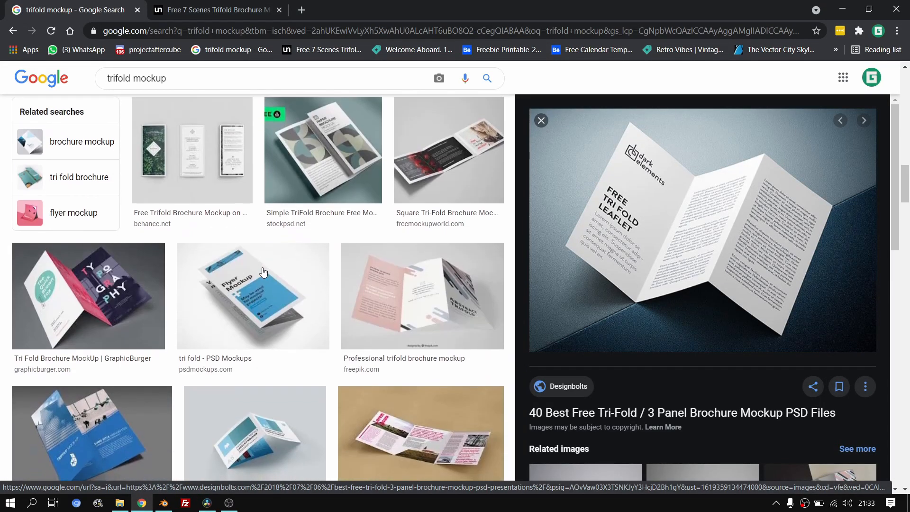
scroll(264, 272, down, 15)
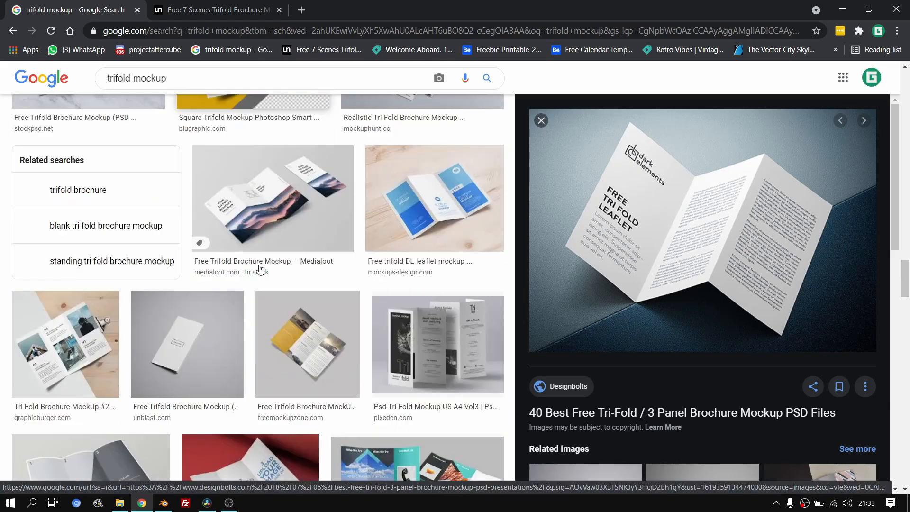
scroll(260, 269, down, 15)
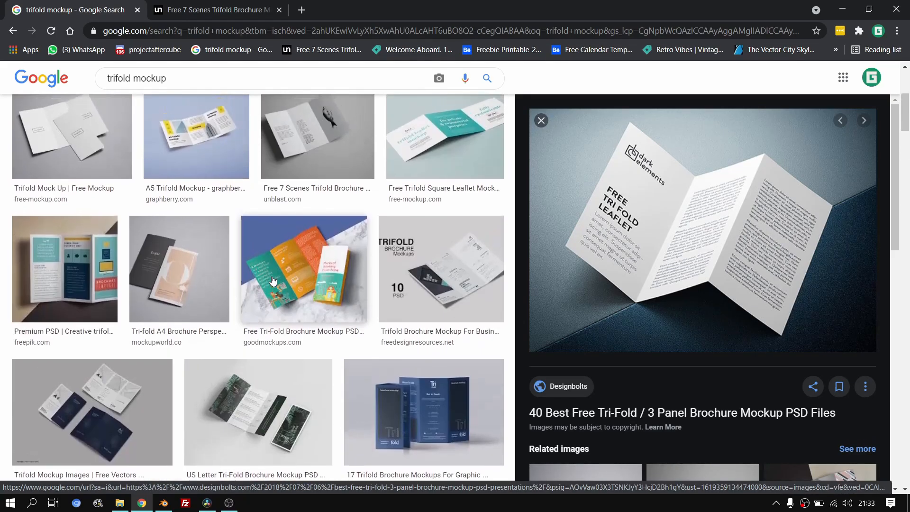
scroll(273, 281, up, 5)
scroll(237, 275, down, 5)
click(179, 268)
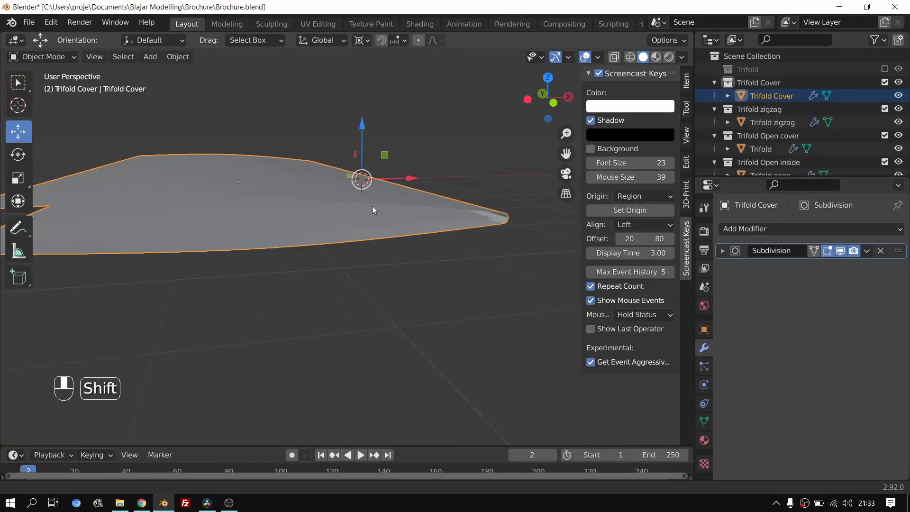
Step: Back in Blender, add a centred loop cut across the inner folded panel of the Trifold Cover sheet
middle_drag(372, 205, 362, 234)
key(Tab)
scroll(357, 226, up, 2)
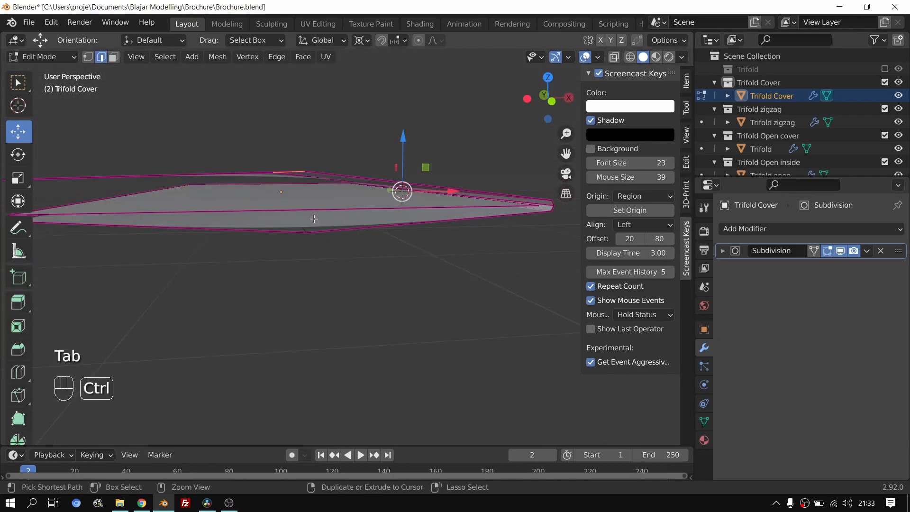
key(ctrl+r)
click(304, 204)
right_click(304, 204)
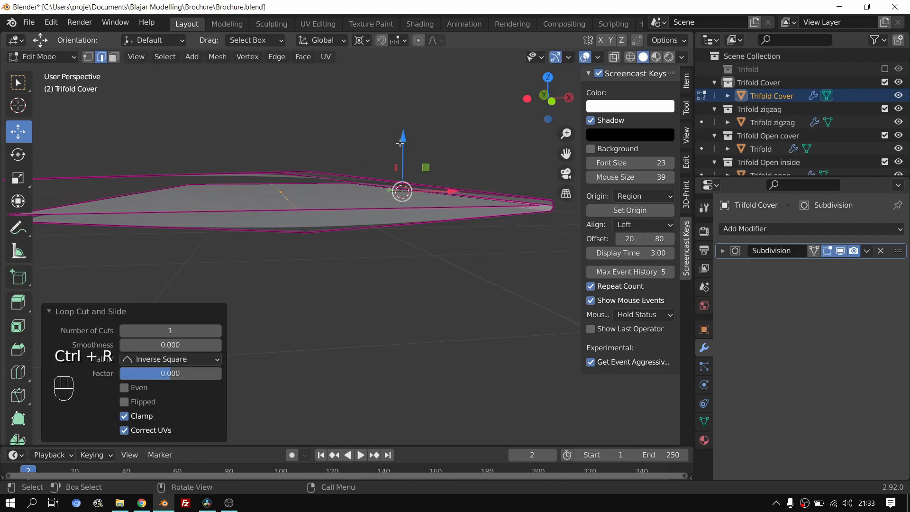
Step: Select the upper long edge of the right fold and reduce its edge crease value
key(Tab)
middle_drag(405, 150, 252, 243)
key(Tab)
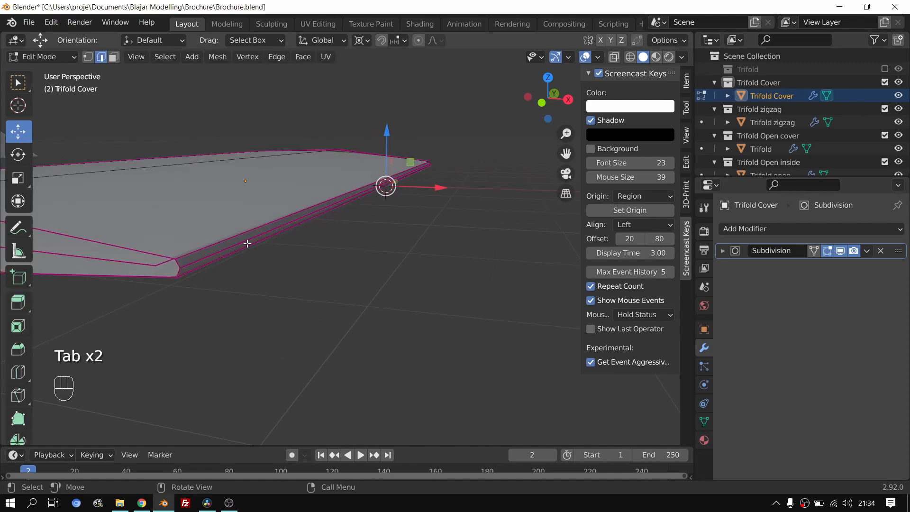
click(223, 242)
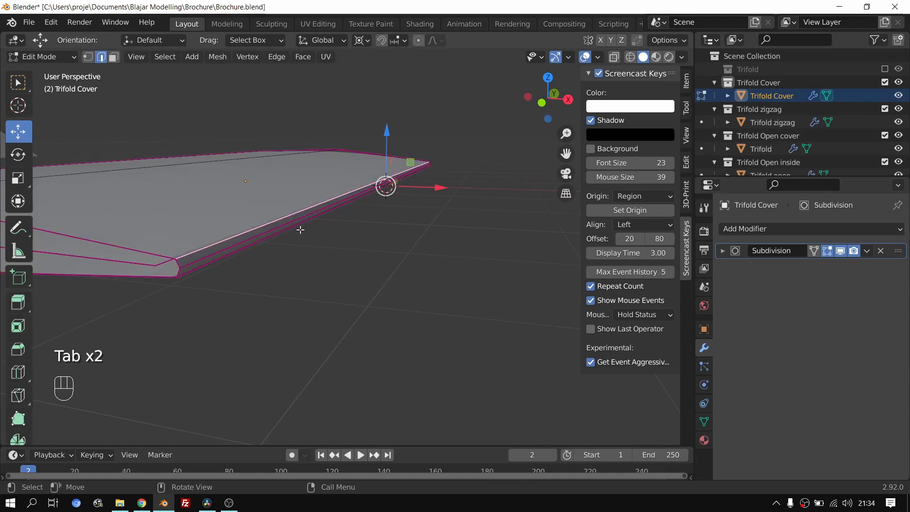
click(686, 83)
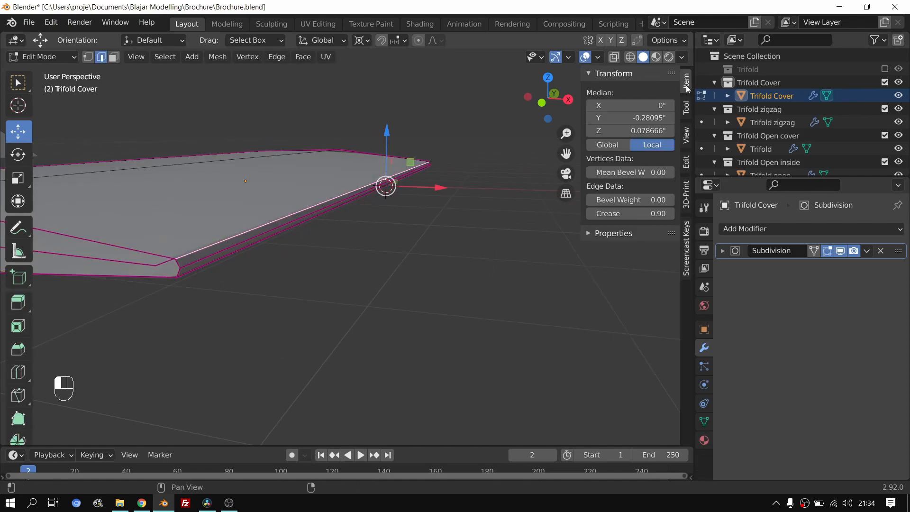
mouse_move(630, 214)
mouse_down()
mouse_move(616, 213)
mouse_move(647, 214)
mouse_up()
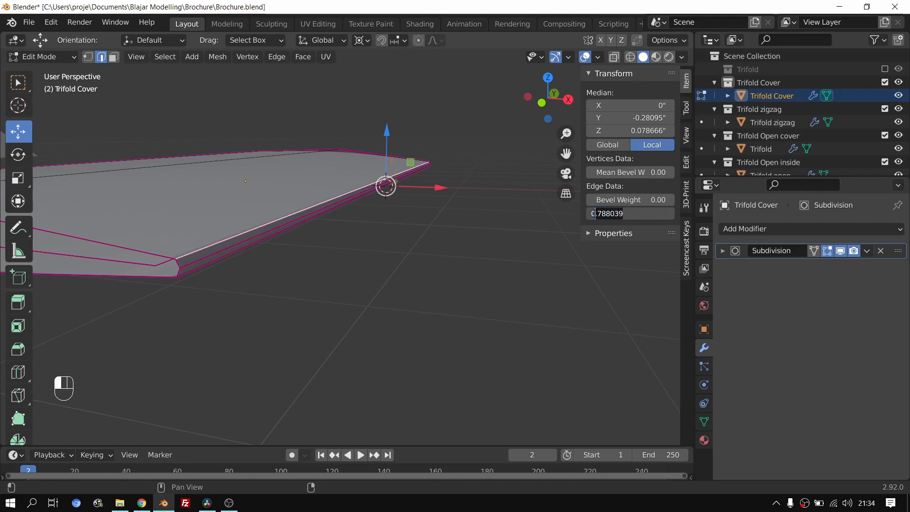
key(Return)
Step: Select the three long edges of the right fold together and lower their mean crease to round the fold
click(233, 258)
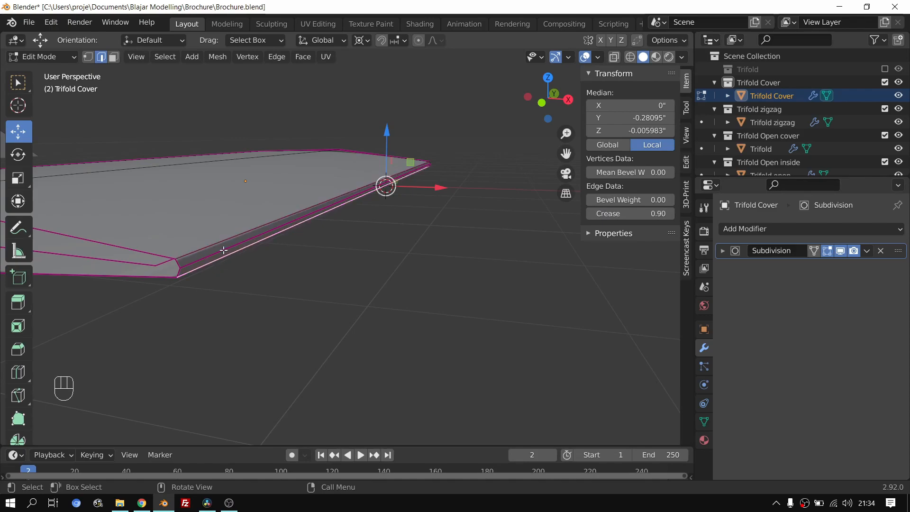
key(Tab)
middle_drag(246, 247, 284, 244)
key(Tab)
shift+click(237, 267)
click(649, 215)
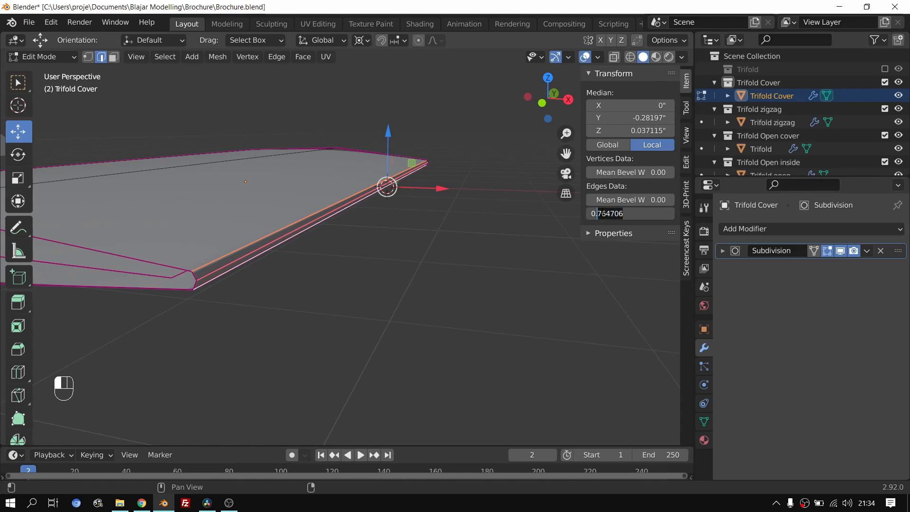
key(Return)
key(Tab)
middle_drag(386, 228, 339, 234)
middle_drag(378, 259, 459, 209)
mouse_move(422, 231)
middle_down()
mouse_move(420, 242)
mouse_move(414, 214)
middle_up()
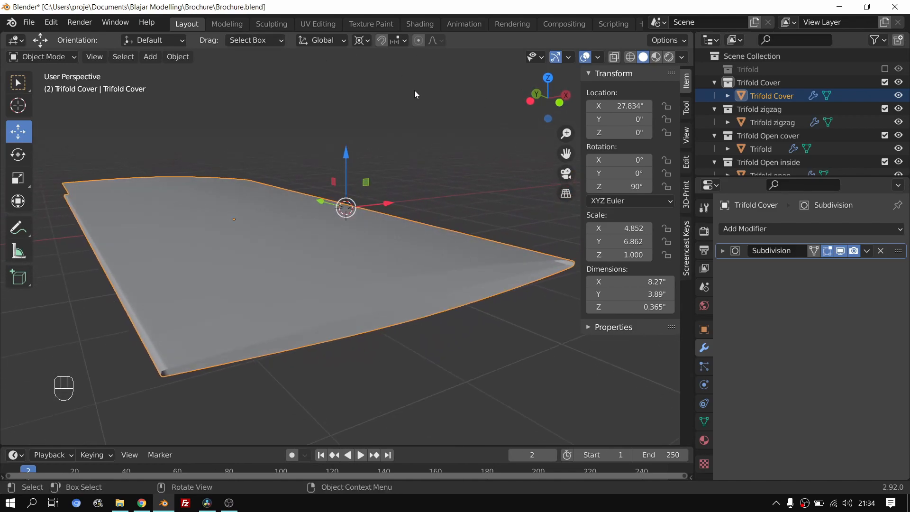
Step: Enable Cavity and Shadow in the viewport shading options, with a shadow intensity of about 0.511
click(598, 58)
click(602, 59)
click(599, 58)
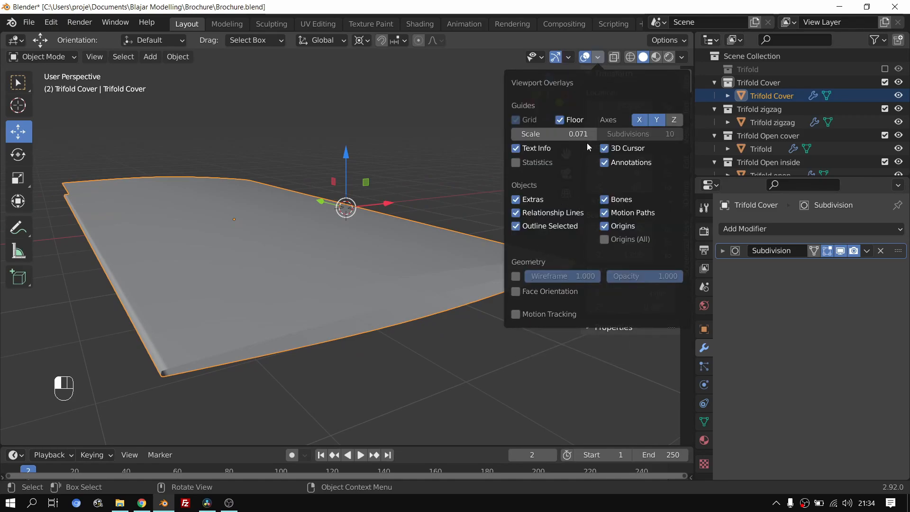
click(681, 57)
click(682, 57)
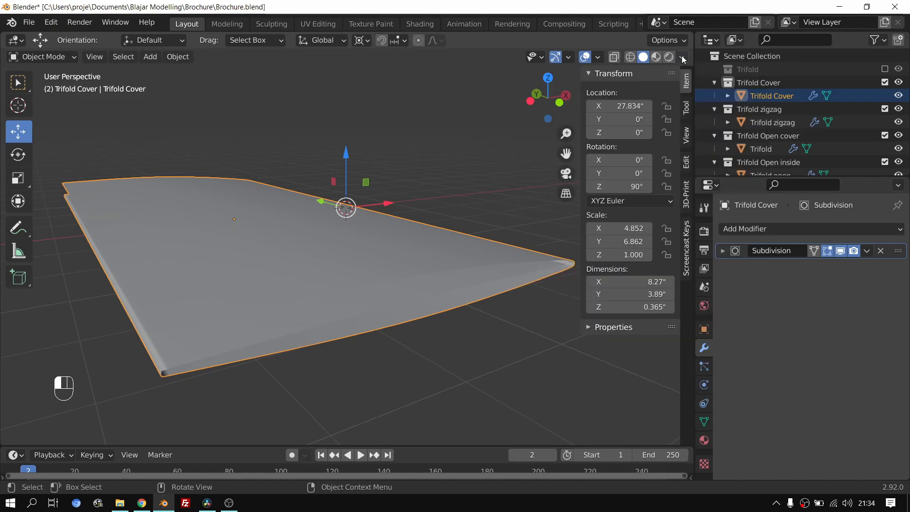
click(682, 56)
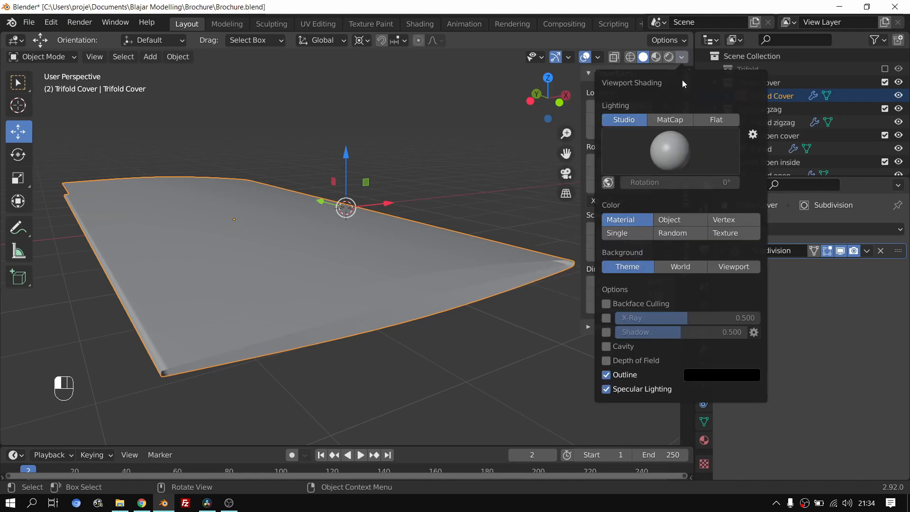
click(606, 347)
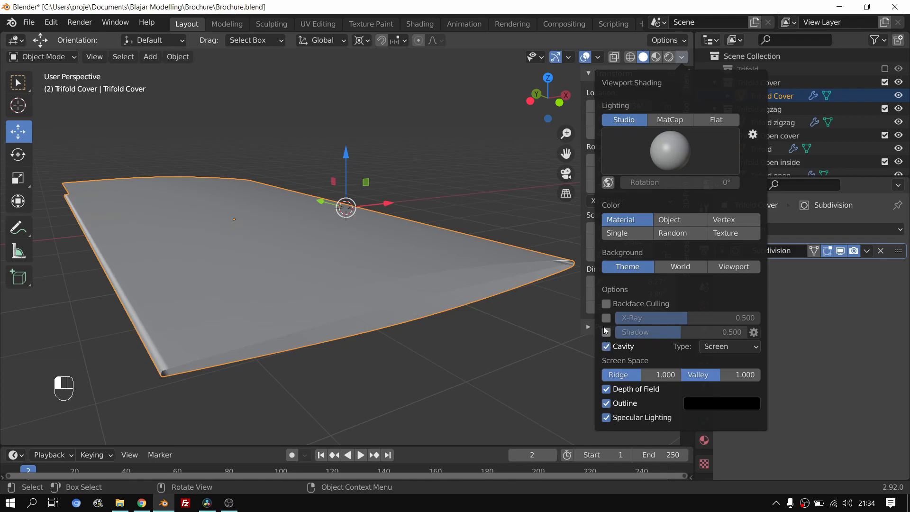
click(605, 332)
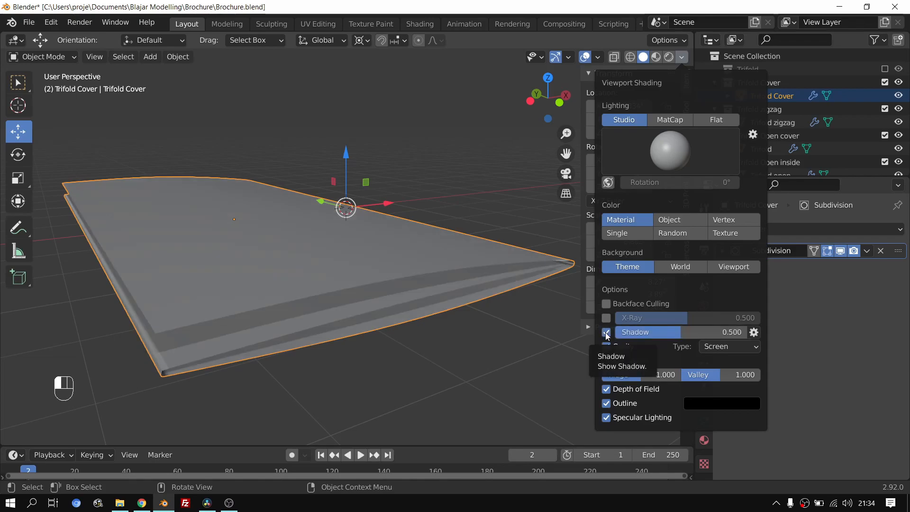
drag(681, 333, 682, 333)
Step: Set the cavity type to Both with a world-space ridge of about 1.308, and change the viewport lighting to Flat
click(724, 352)
click(725, 386)
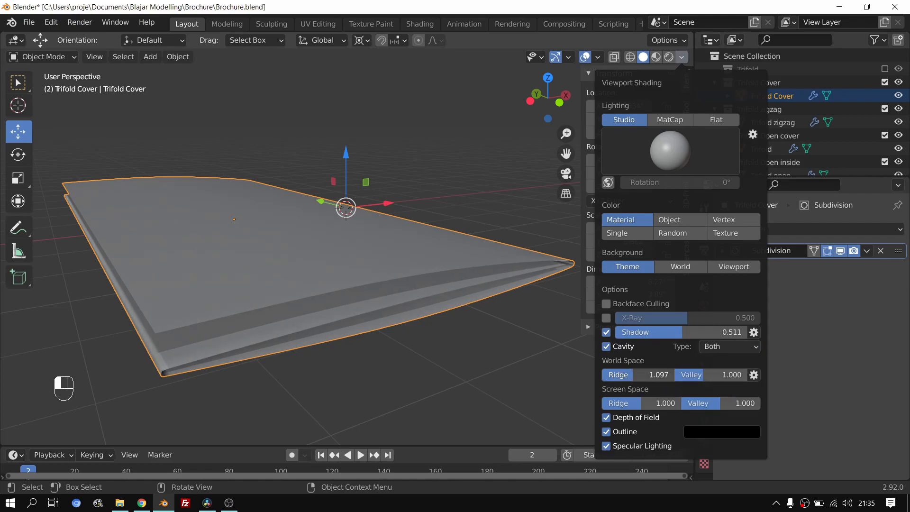
click(607, 302)
click(607, 301)
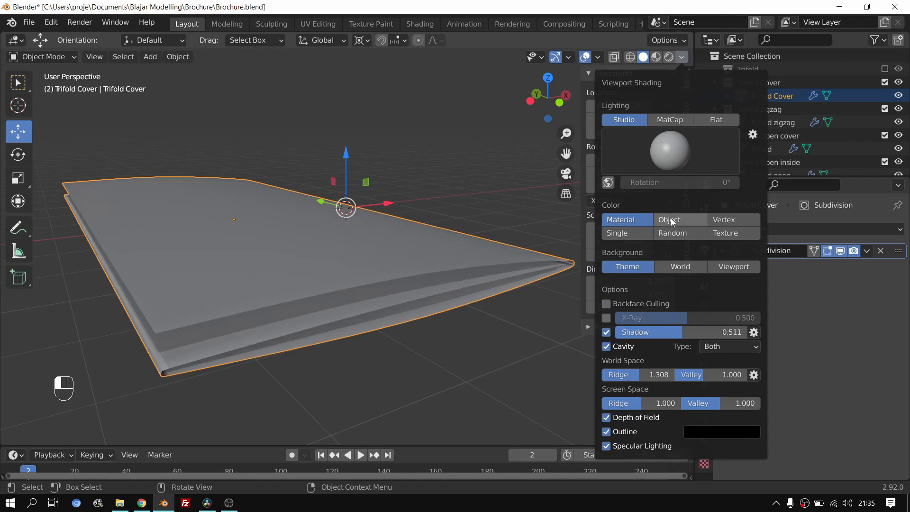
click(670, 120)
click(705, 121)
Step: Examine the folded cover's creases, panel edges and shadows from several angles
mouse_move(531, 303)
middle_down()
mouse_move(505, 341)
mouse_move(455, 269)
middle_up()
scroll(450, 275, up, 1)
shift+middle_drag(410, 304, 446, 305)
middle_drag(436, 306, 321, 284)
scroll(416, 300, up, 2)
scroll(416, 300, down, 1)
middle_drag(216, 245, 365, 279)
scroll(364, 279, down, 3)
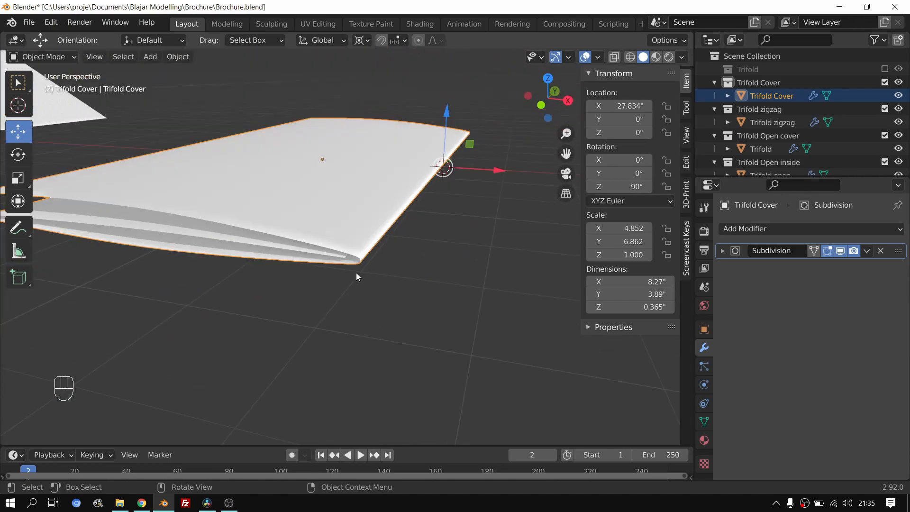
Step: Select the long edges of the left fold and set their mean crease to 0.3
middle_drag(232, 235, 340, 230)
scroll(319, 235, up, 5)
key(Tab)
click(324, 250)
shift+click(334, 270)
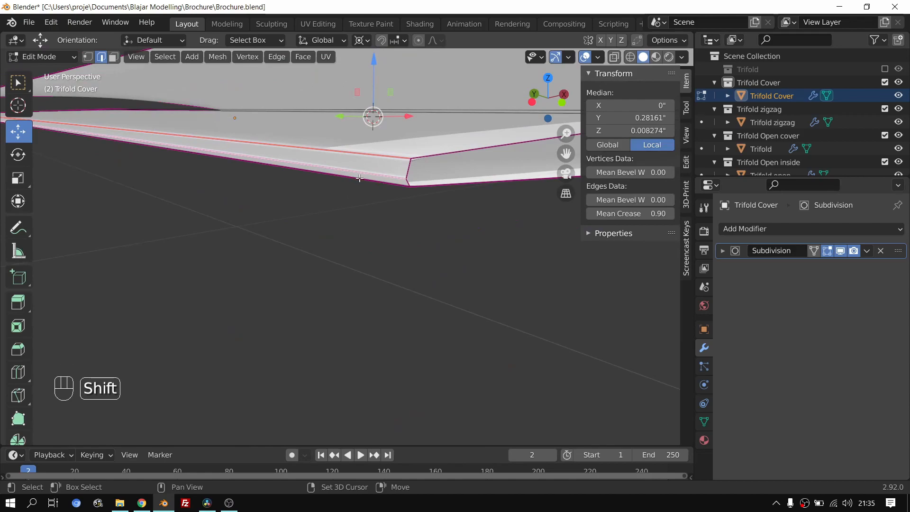
shift+middle_drag(382, 189, 401, 304)
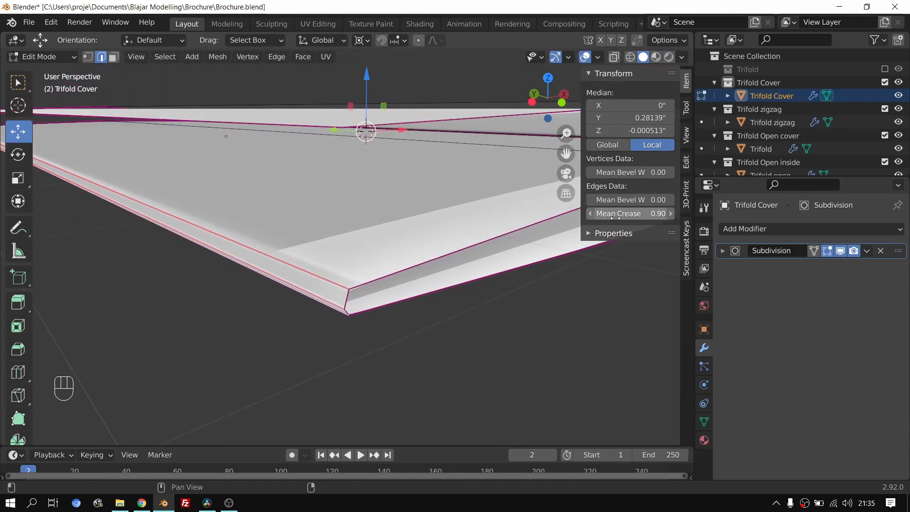
click(644, 214)
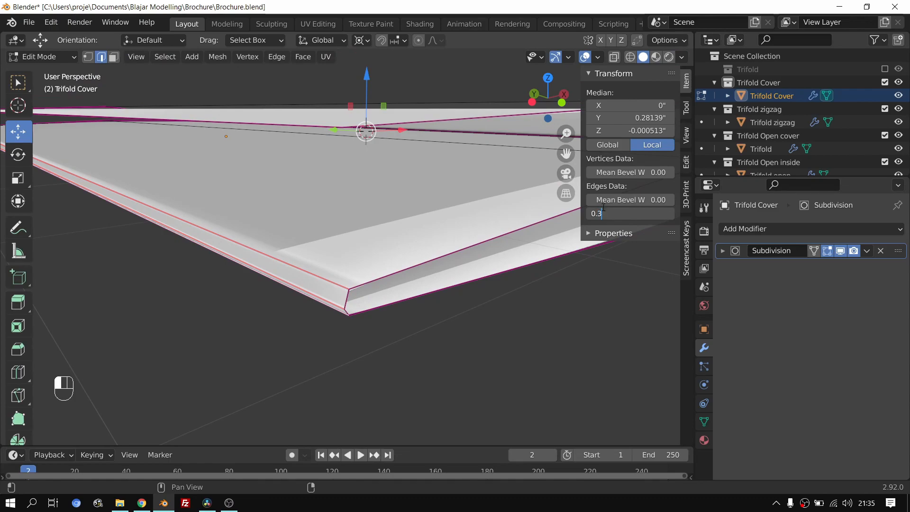
text(0.3)
key(Return)
key(Tab)
shift+middle_drag(355, 296, 250, 336)
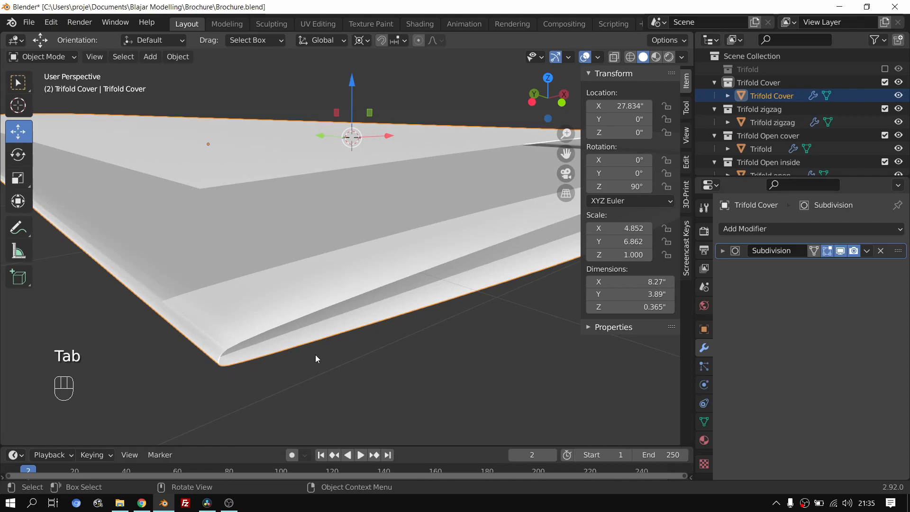
Step: Switch the transform pivot away from the 3D cursor and move the top panel's free long edge slightly inward along X
scroll(331, 350, down, 5)
middle_drag(331, 350, 297, 272)
shift+middle_drag(331, 246, 373, 286)
key(Tab)
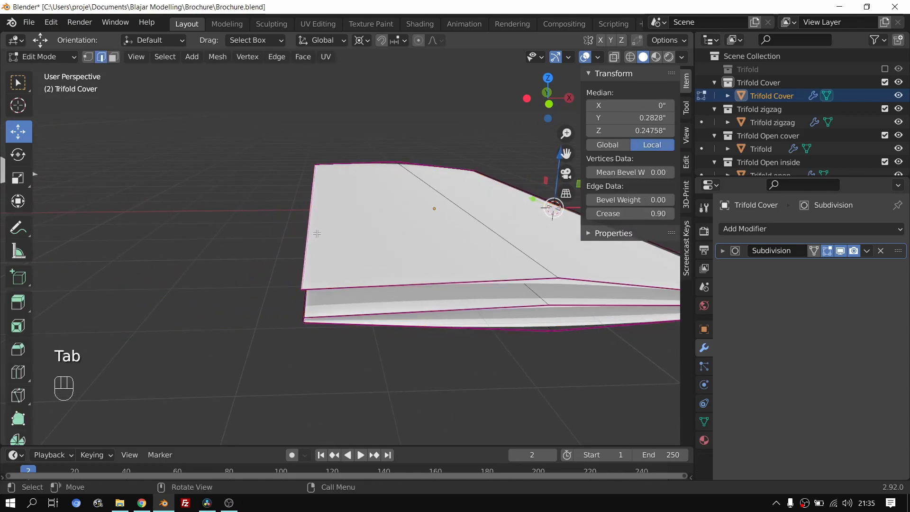
shift+middle_drag(327, 230, 336, 262)
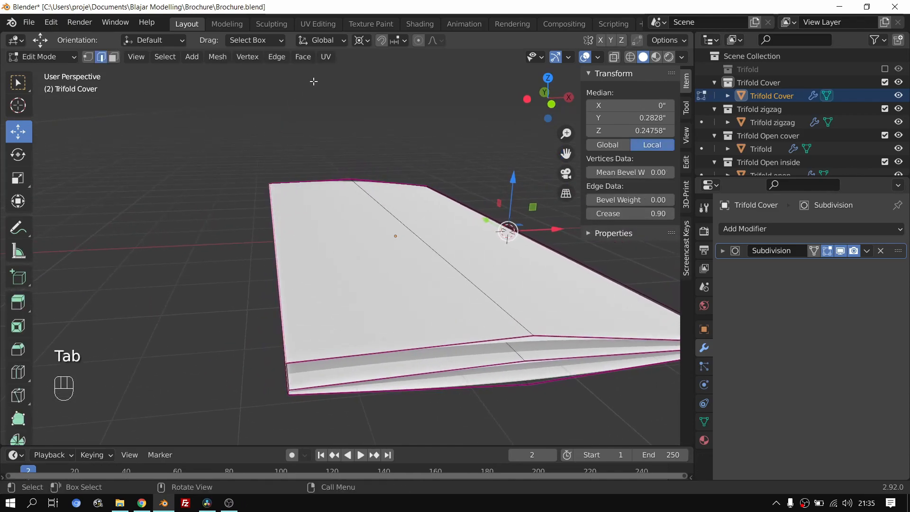
click(362, 40)
click(377, 97)
middle_drag(325, 263, 317, 234)
drag(326, 228, 333, 227)
key(Tab)
middle_drag(394, 252, 425, 343)
scroll(455, 362, down, 4)
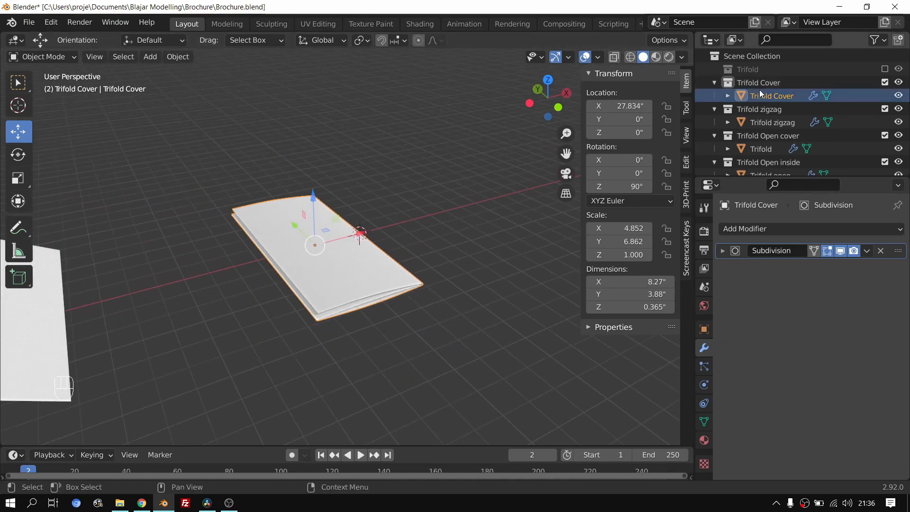
Step: Collapse and select the Trifold Cover collection, and toggle its visibility off and on to check its contents
click(716, 83)
click(733, 83)
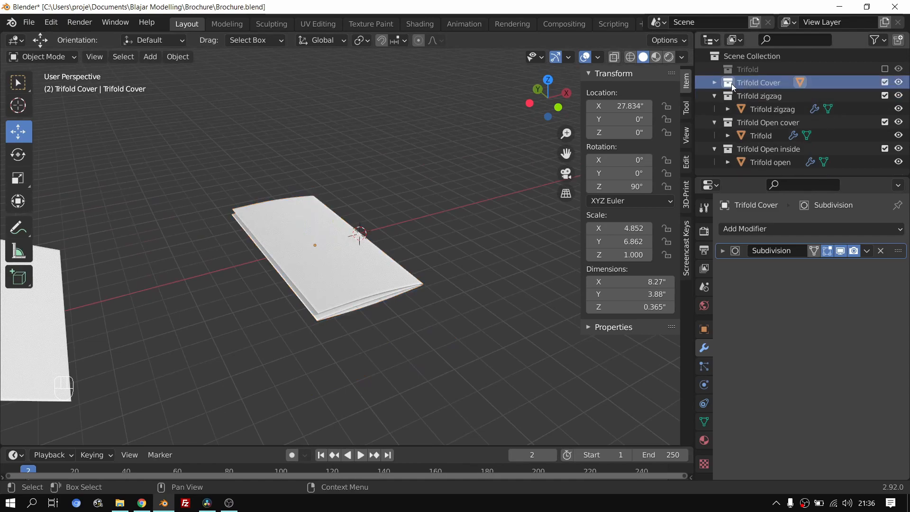
click(886, 83)
click(886, 83)
scroll(414, 248, up, 2)
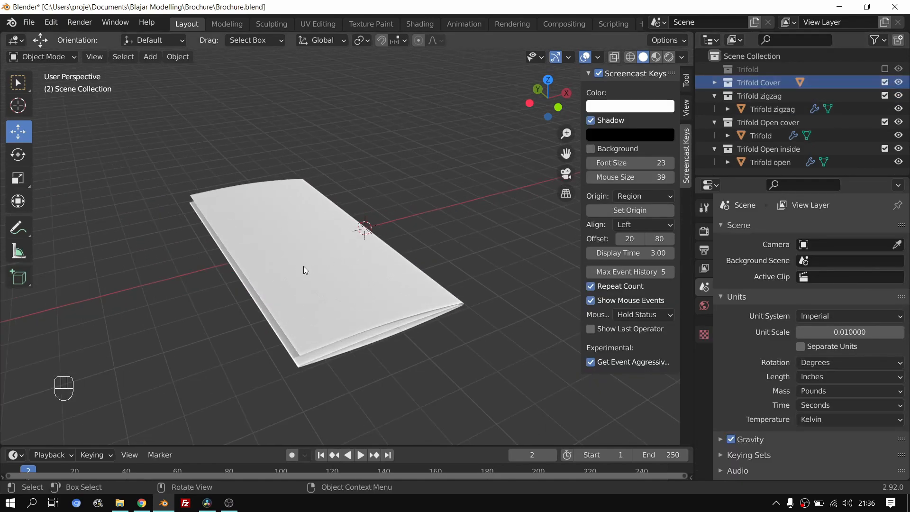
shift+middle_drag(368, 277, 307, 279)
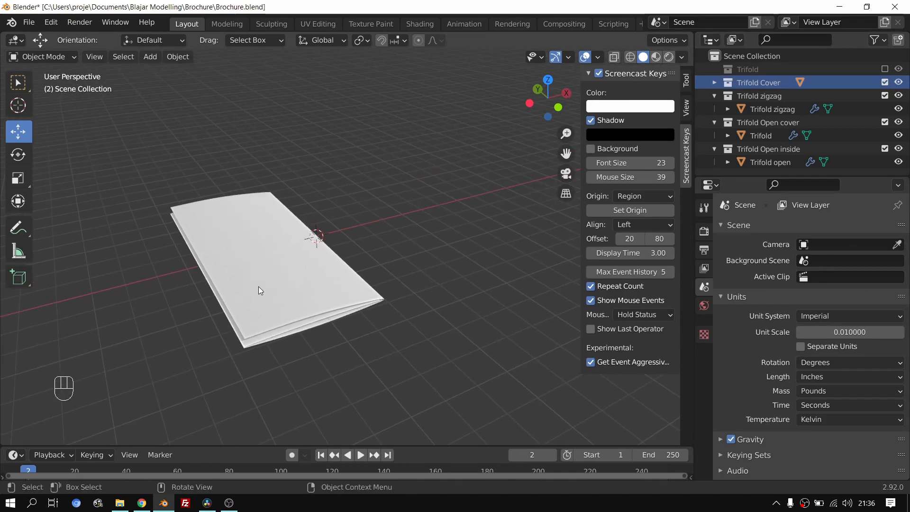
Step: Duplicate the Trifold Cover collection together with its folded brochure object
middle_drag(290, 247, 285, 265)
click(284, 264)
click(759, 96)
click(754, 83)
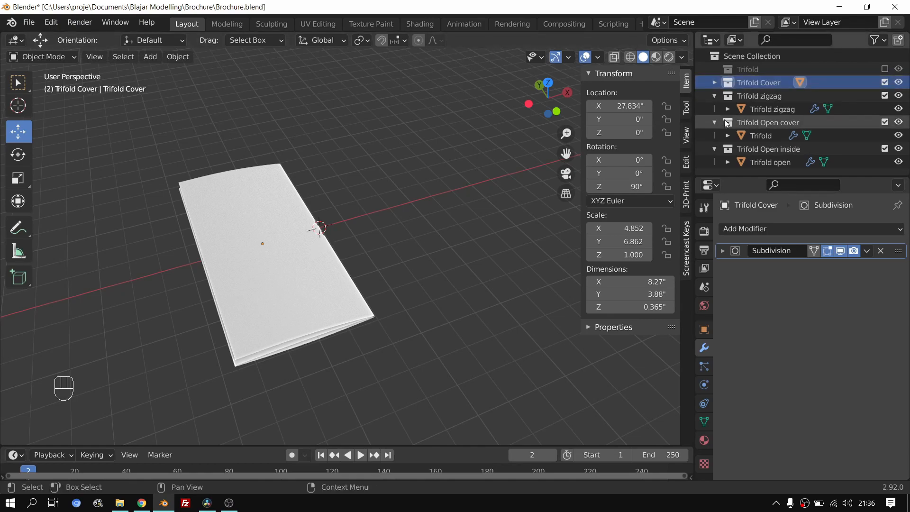
right_click(752, 83)
click(718, 84)
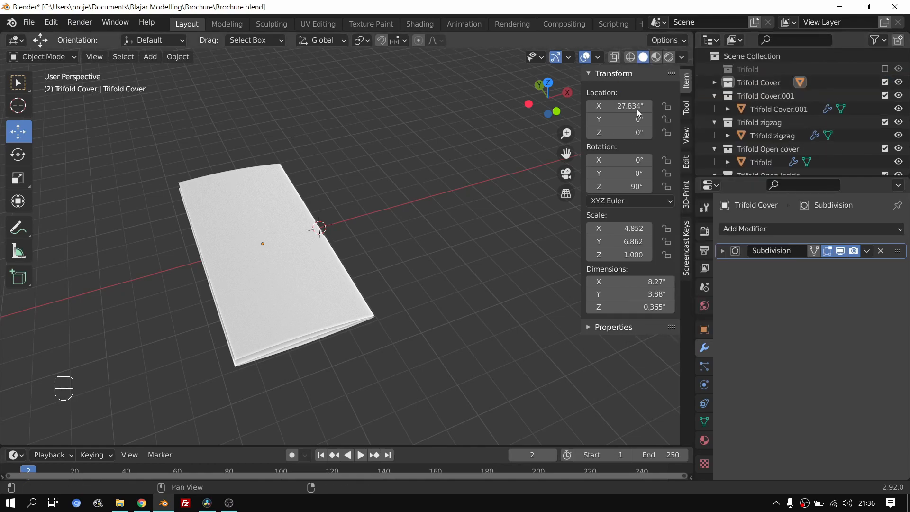
Step: Select the duplicated closed brochure and move it about 6.25 inches along X, clear of the original
click(285, 266)
click(761, 97)
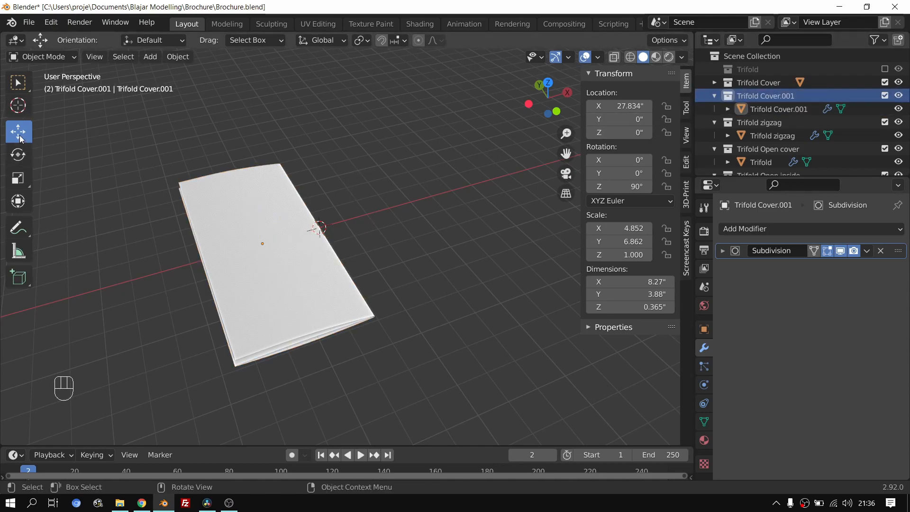
click(288, 232)
drag(315, 230, 487, 195)
middle_drag(487, 195, 476, 149)
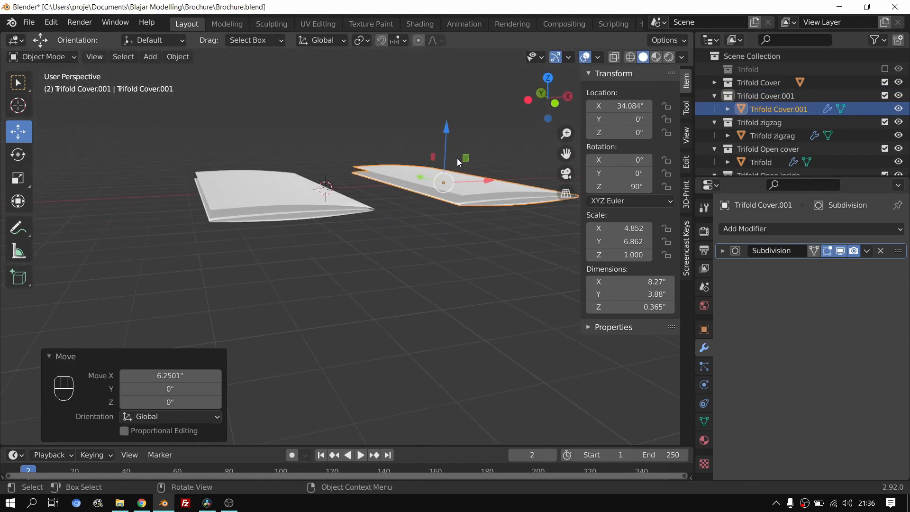
Step: Try mirroring the duplicated brochure along its local X axis, and undo the mirror
middle_drag(280, 171, 290, 192)
scroll(359, 215, up, 2)
shift+middle_drag(455, 192, 368, 199)
right_click(368, 198)
mouse_move(327, 333)
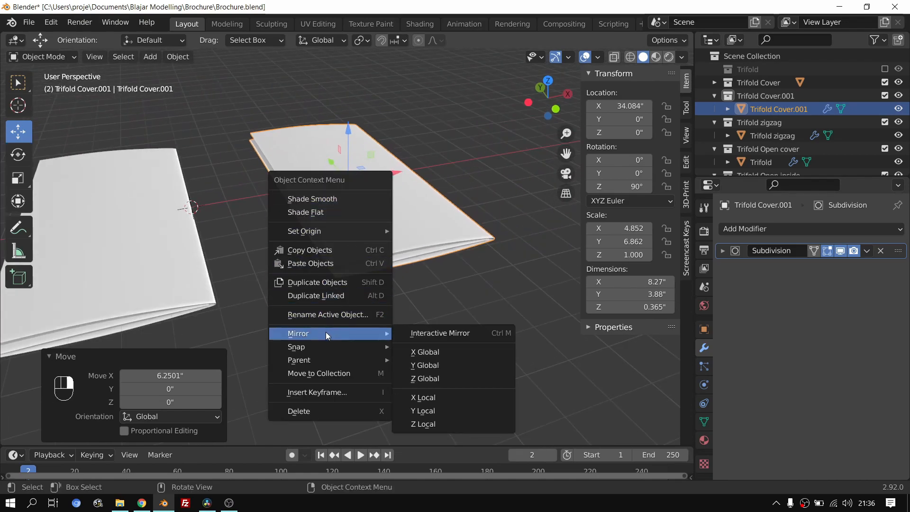
click(428, 402)
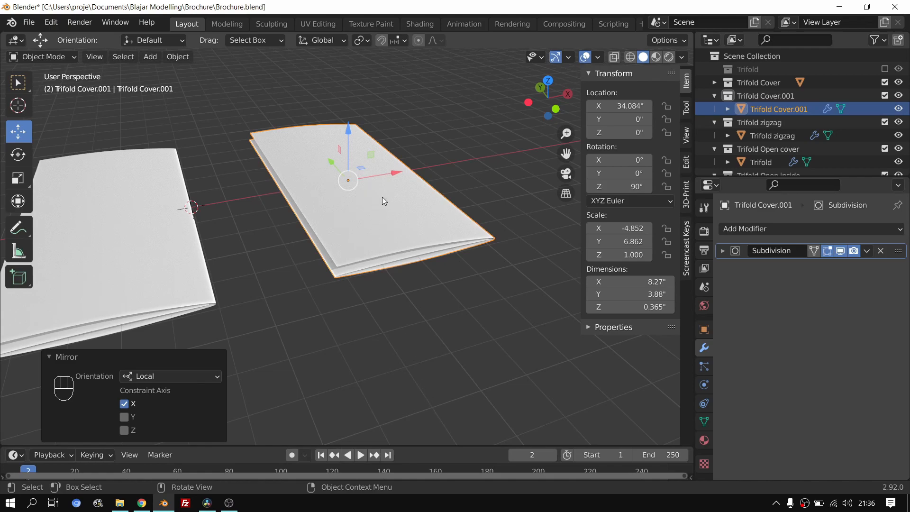
key(ctrl+z)
Step: Mirror the duplicated brochure along its local Y axis and compare its fold direction with the original
right_click(363, 196)
mouse_move(363, 197)
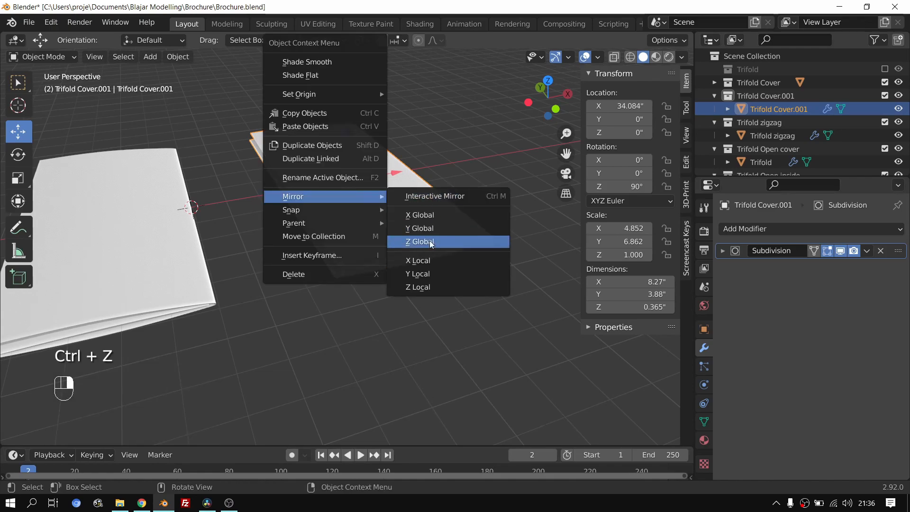
click(427, 276)
middle_drag(425, 276, 350, 170)
middle_drag(355, 220, 442, 230)
middle_drag(208, 237, 299, 199)
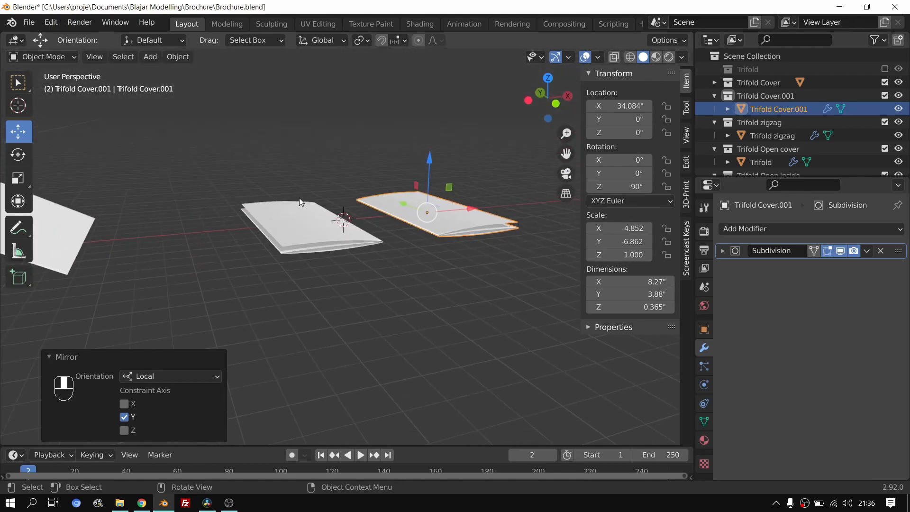
scroll(300, 198, up, 3)
shift+middle_drag(403, 216, 266, 265)
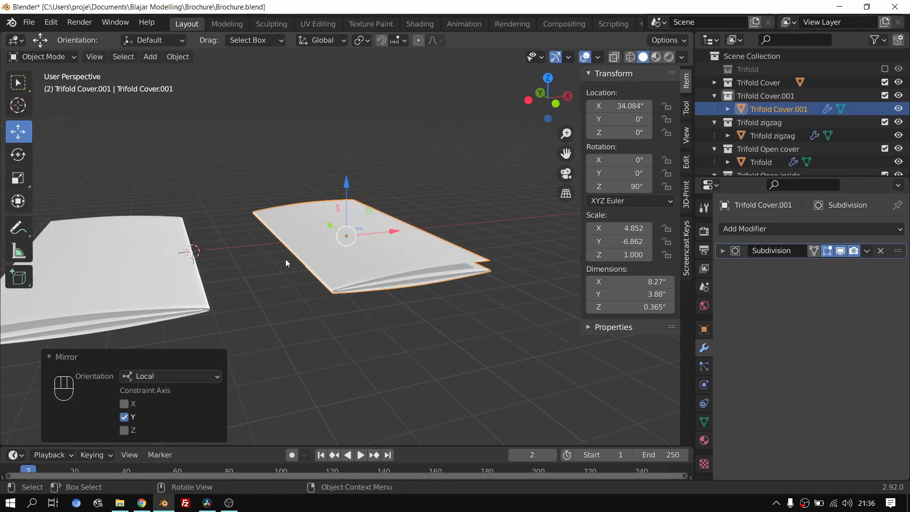
Step: Duplicate the mirrored brochure and place the copy about 6.17 inches further along X
scroll(372, 272, down, 3)
shift+middle_drag(404, 247, 352, 261)
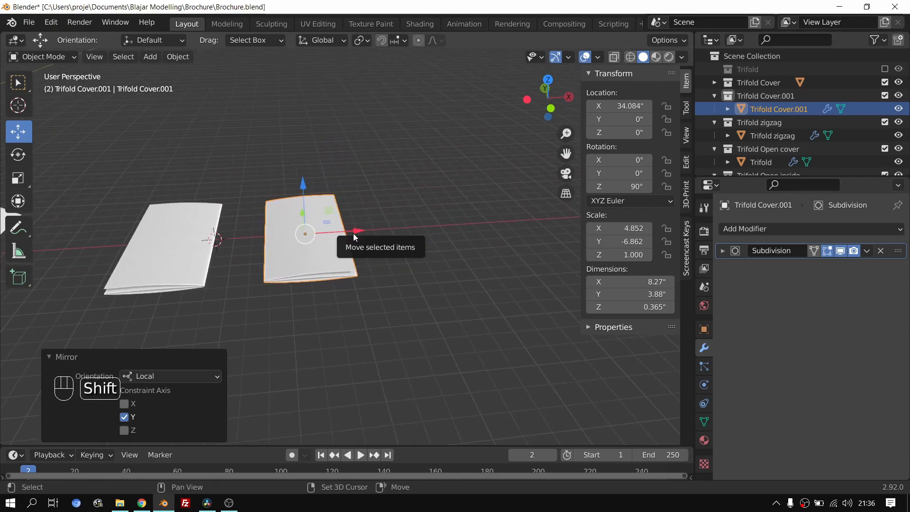
key(shift+d)
key(x)
click(476, 229)
scroll(318, 278, up, 3)
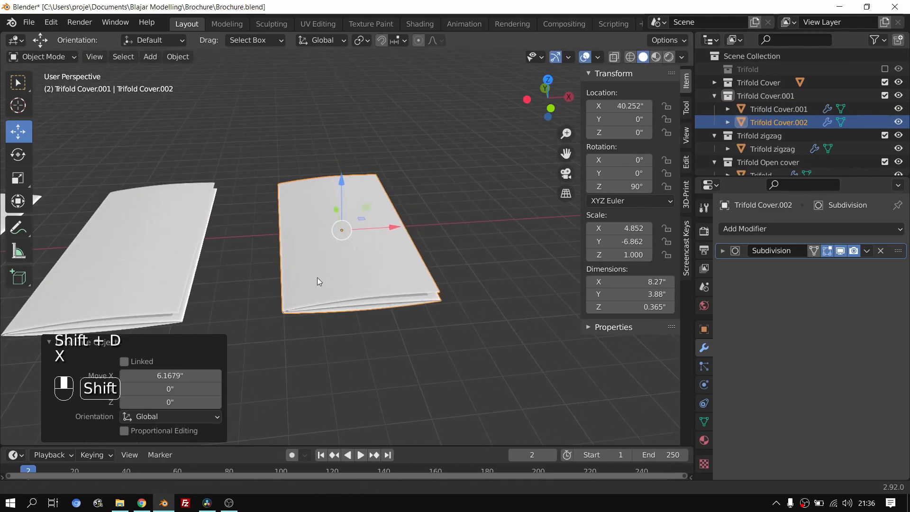
key(r)
key(z)
key(x)
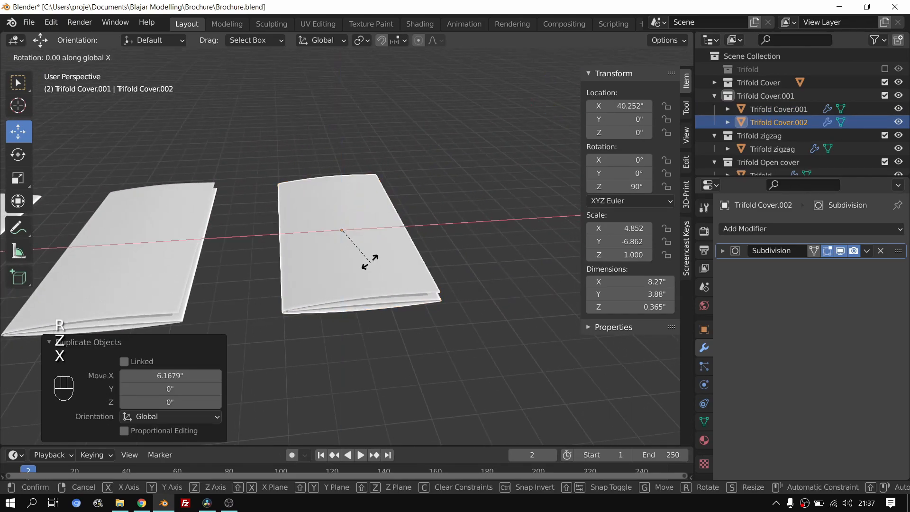
key(y)
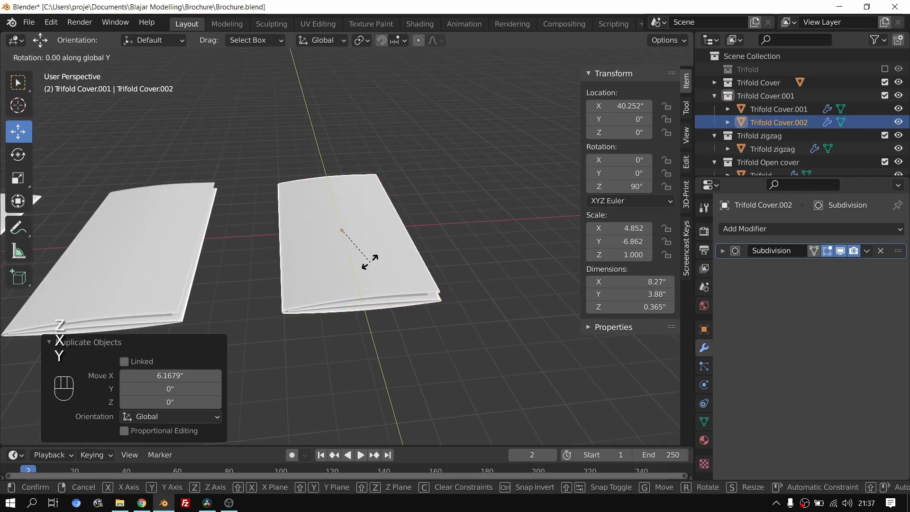
key(KP_9)
key(KP_0)
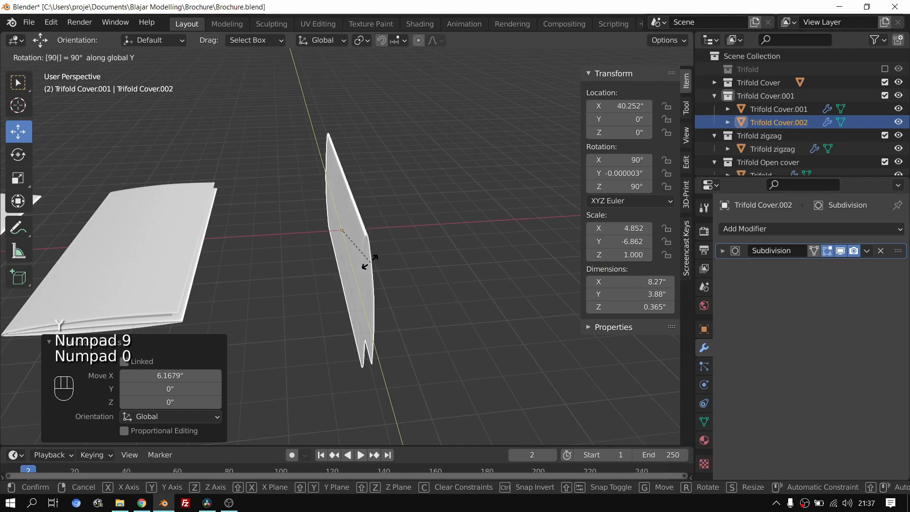
key(Escape)
Step: Rotate the new brochure copy 180° about the global Y axis
key(r)
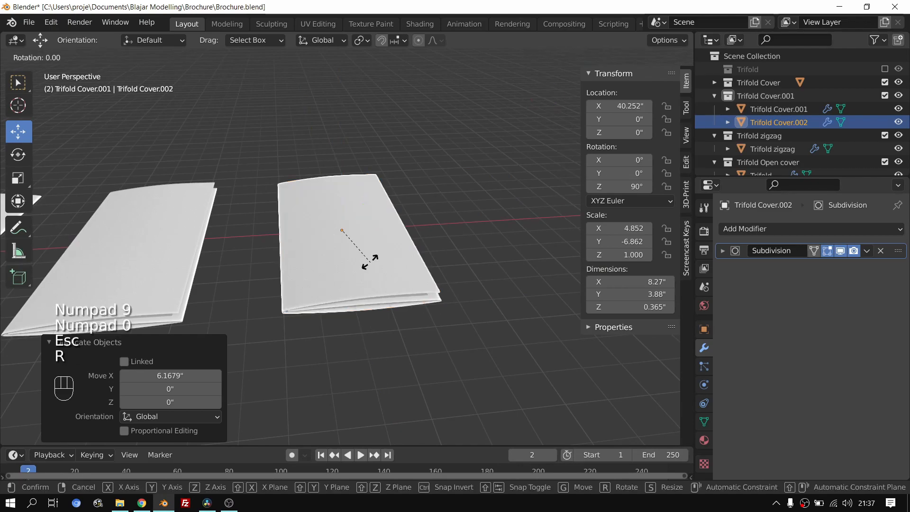
key(y)
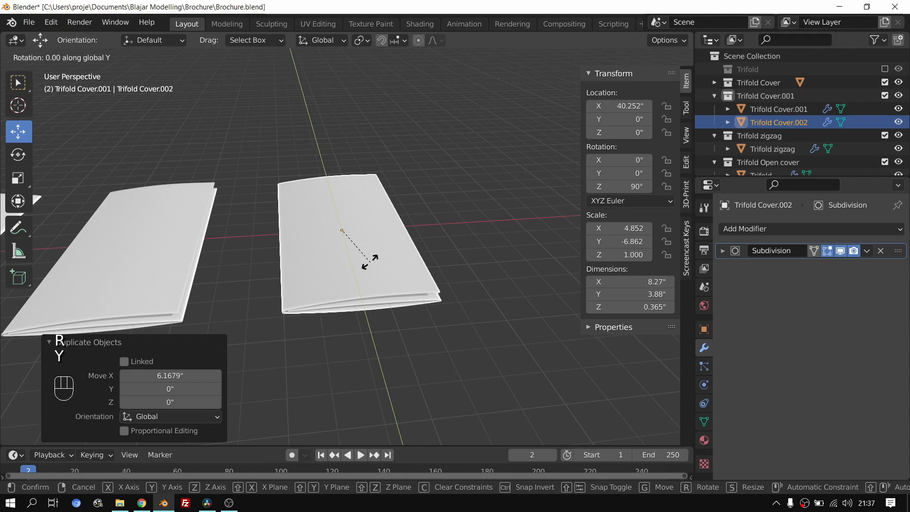
key(KP_1)
key(KP_8)
key(KP_0)
key(Return)
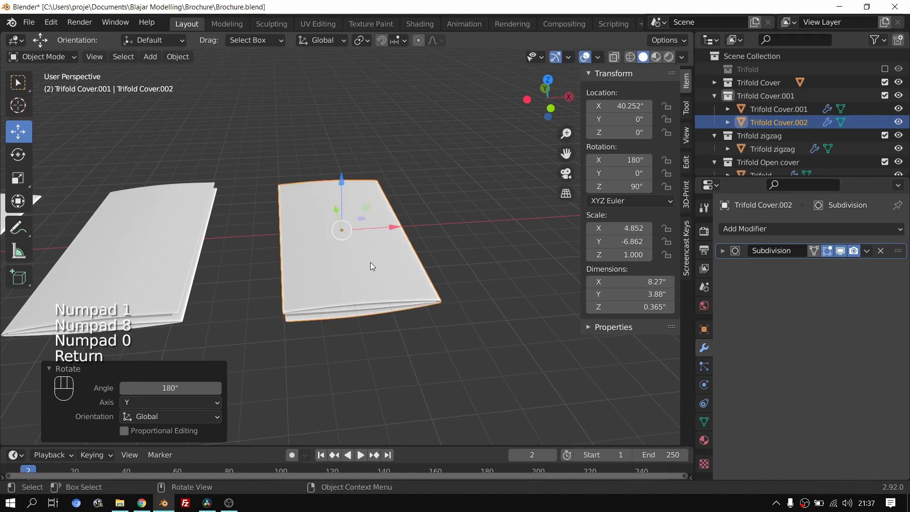
Step: In the flipped copy's mesh, raise the bottom panel's free long edge about 0.126 inches and its middle edge slightly along Z
middle_drag(371, 261, 348, 258)
key(Tab)
middle_drag(343, 292, 246, 282)
drag(233, 266, 235, 257)
scroll(303, 303, up, 3)
mouse_move(379, 338)
middle_down()
mouse_move(374, 357)
mouse_move(371, 343)
middle_up()
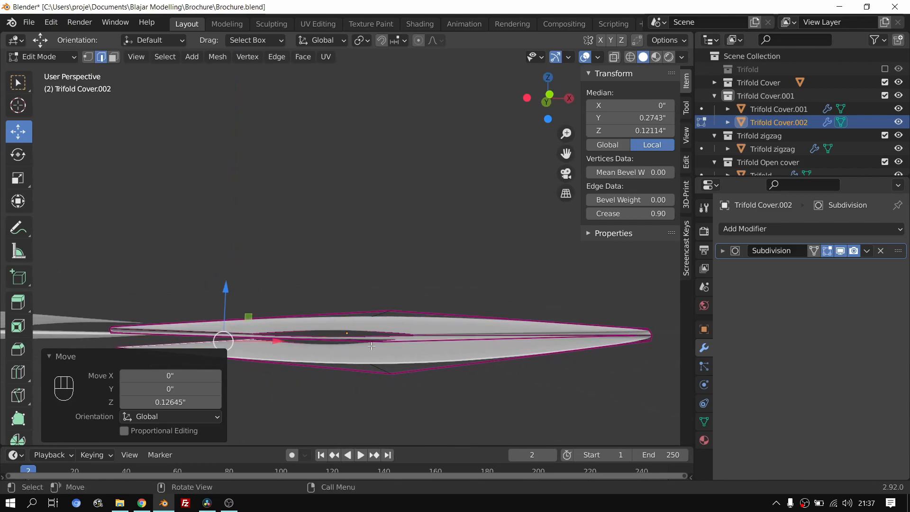
click(374, 363)
drag(348, 308, 353, 302)
key(Tab)
Step: Select both duplicated covers together and move them along X closer to the original, to X 31.36 and 37.528 inches
middle_drag(355, 299, 186, 280)
click(209, 292)
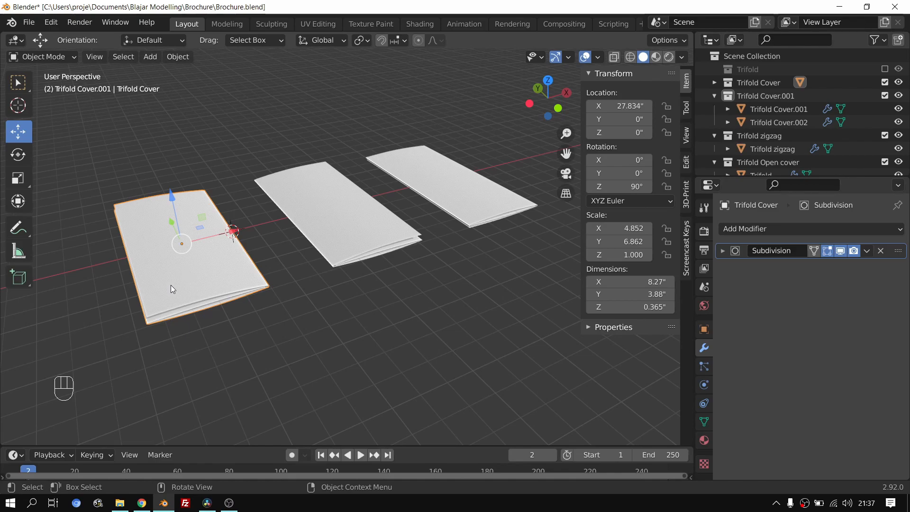
scroll(170, 286, up, 1)
scroll(335, 220, up, 1)
click(336, 219)
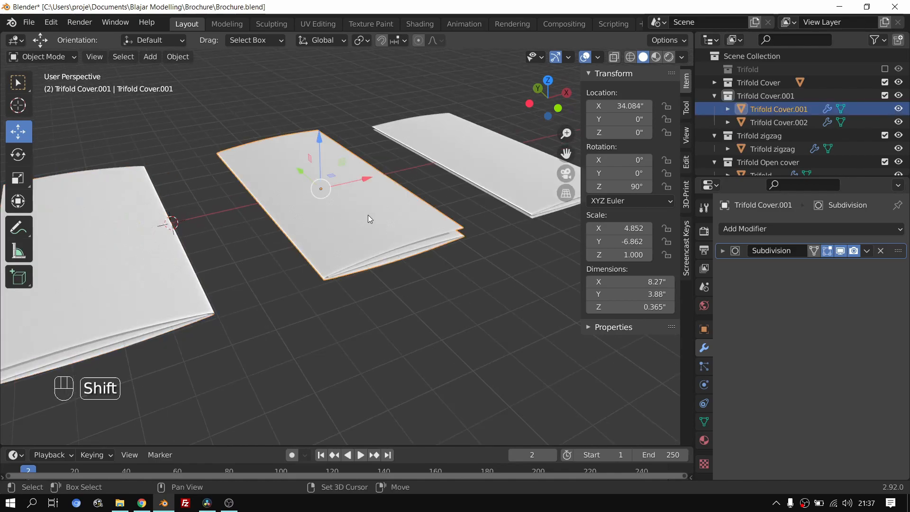
shift+middle_drag(361, 220, 293, 260)
click(368, 246)
middle_drag(422, 243, 363, 246)
click(419, 297)
key(b)
drag(229, 112, 492, 281)
drag(451, 223, 417, 284)
Step: Review the whole row of brochure variants, from the closed covers to the open trifolds
scroll(415, 306, down, 3)
middle_drag(356, 326, 476, 232)
middle_drag(307, 255, 413, 326)
scroll(368, 309, down, 2)
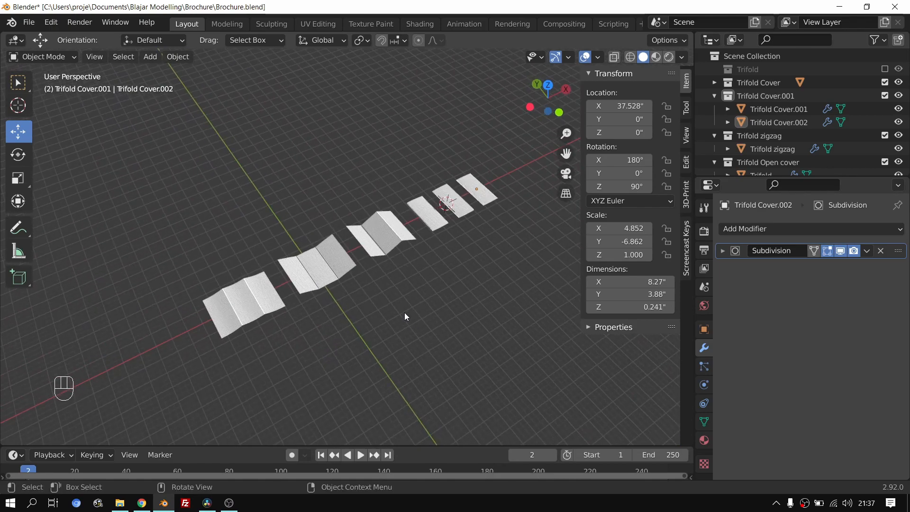
scroll(431, 338, up, 3)
middle_drag(447, 285, 468, 273)
click(305, 181)
shift+middle_drag(305, 182, 212, 254)
scroll(212, 254, up, 3)
shift+middle_drag(311, 278, 311, 219)
Step: Select the open trifold and inspect its mesh in Edit Mode, returning to Object Mode
key(Tab)
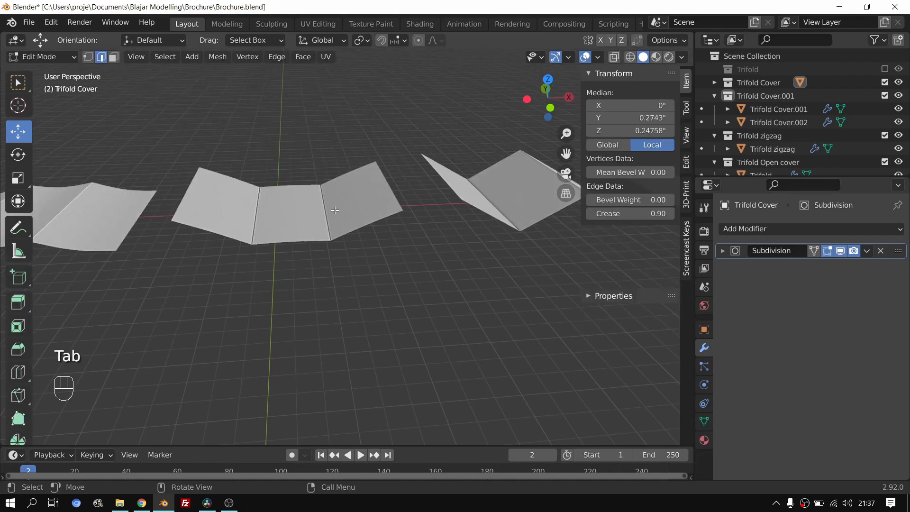
key(Tab)
click(382, 181)
key(Tab)
scroll(388, 188, up, 4)
scroll(349, 199, down, 4)
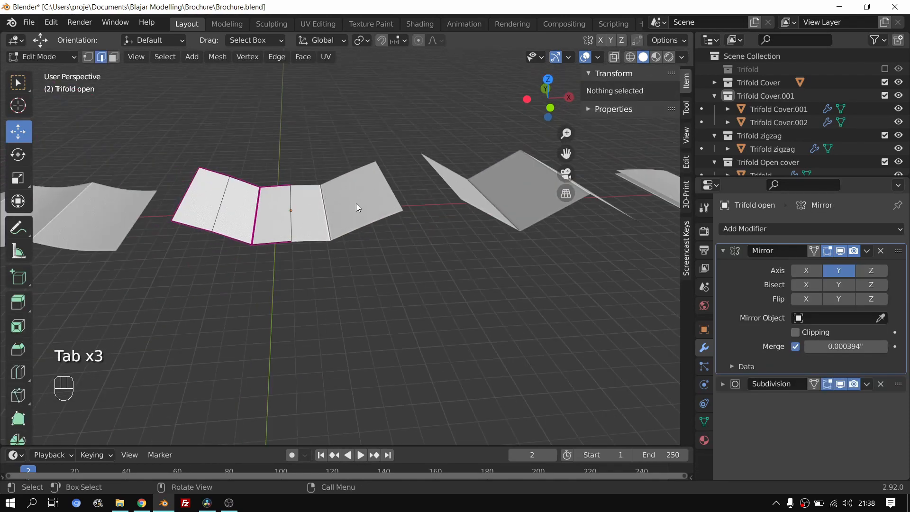
key(Tab)
scroll(355, 216, down, 4)
middle_drag(354, 222, 249, 240)
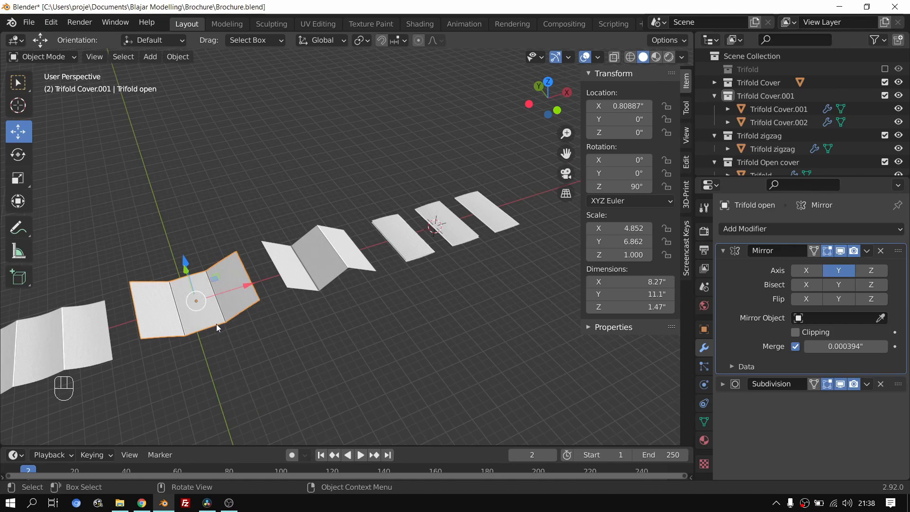
Step: Toggle the Trifold Cover.001 collection off and on to check which brochures it contains
shift+middle_drag(223, 327, 343, 305)
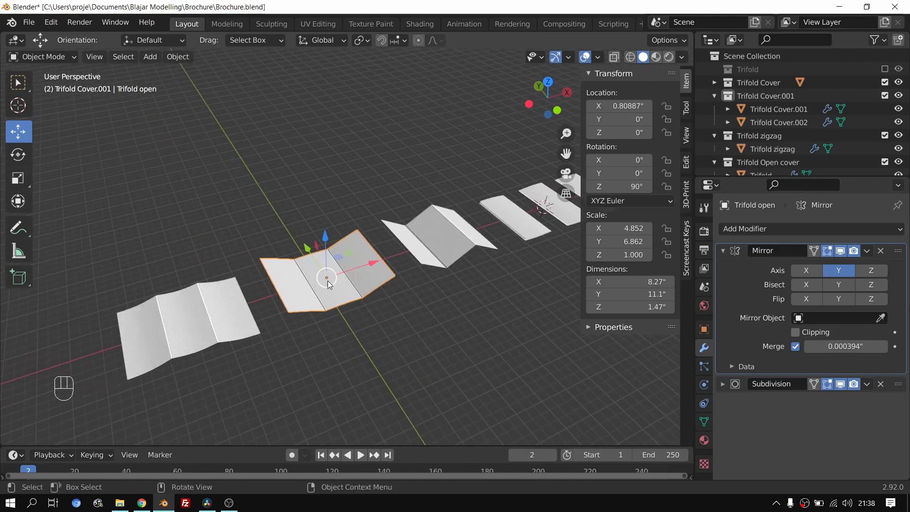
shift+middle_drag(448, 288, 329, 334)
scroll(459, 301, down, 3)
middle_drag(459, 300, 466, 303)
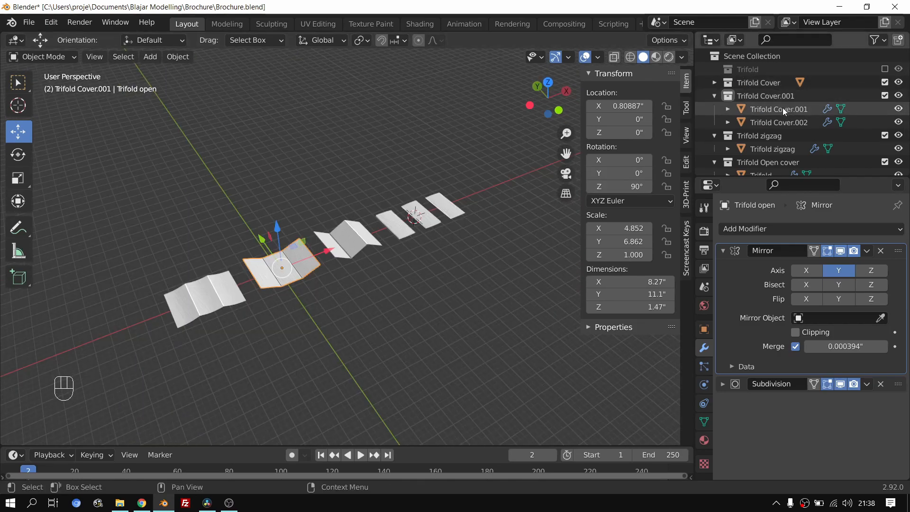
click(883, 95)
click(884, 96)
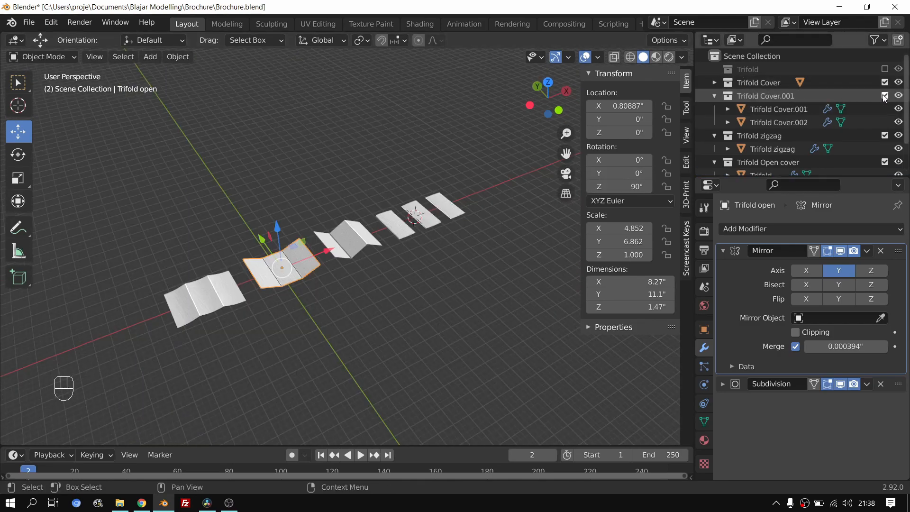
click(759, 96)
click(885, 95)
click(884, 95)
click(884, 96)
click(884, 95)
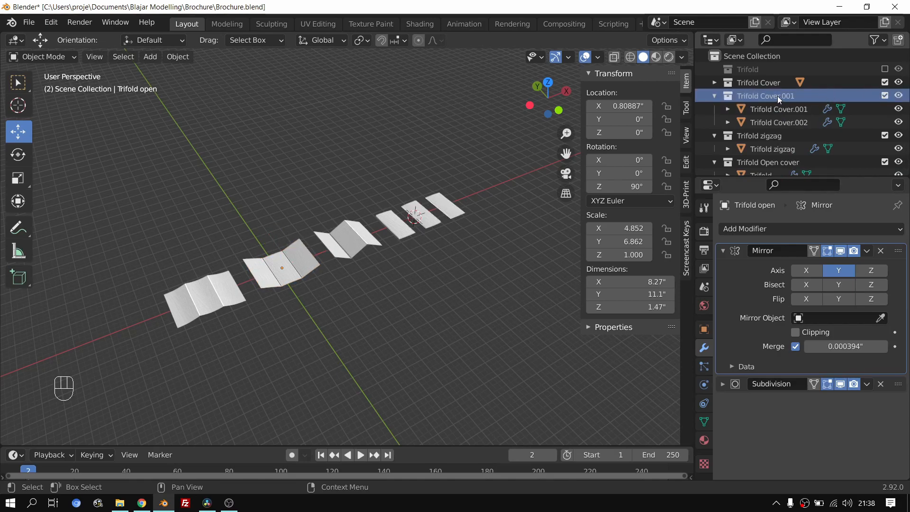
Step: Rename the Trifold Cover collection to Trifold Front Cover
click(788, 109)
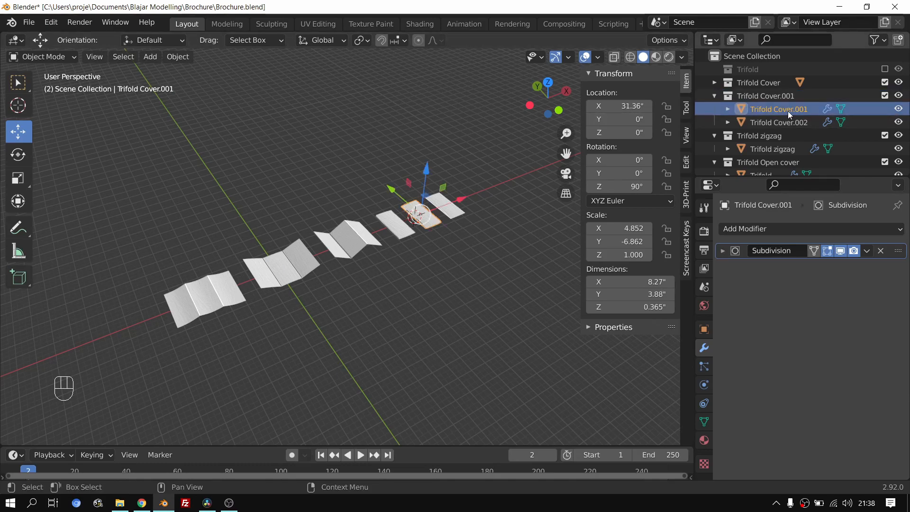
click(769, 97)
click(757, 82)
double_click(766, 97)
drag(761, 96, 800, 98)
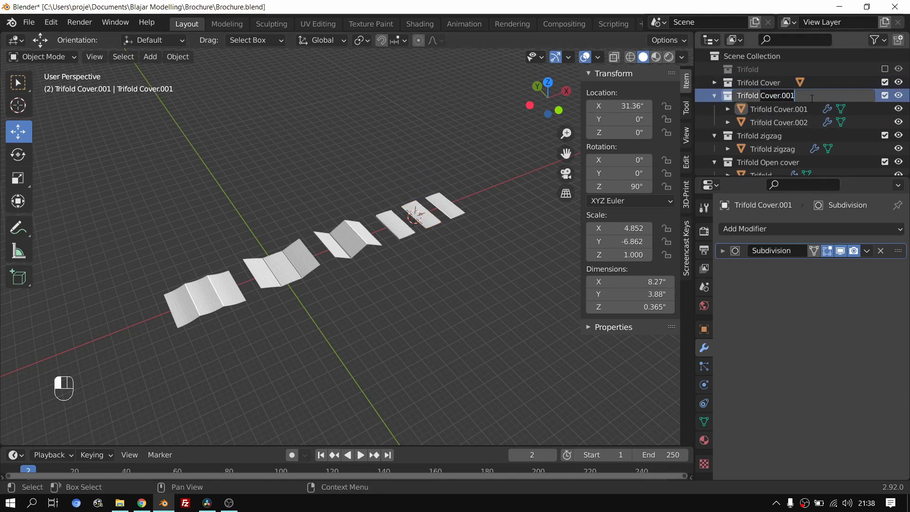
double_click(768, 83)
click(762, 82)
text(Front)
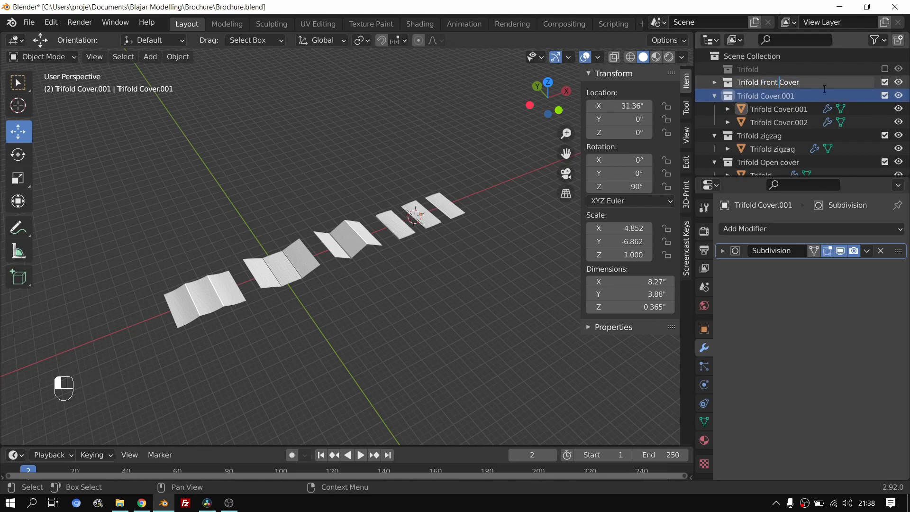
click(783, 95)
Step: Rename the Trifold Cover.001 collection to Trifold Back Cover
double_click(783, 96)
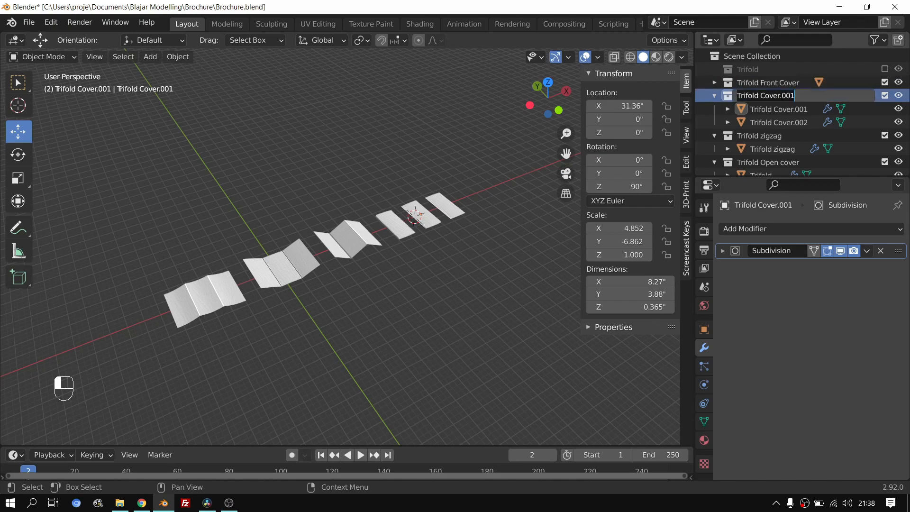
drag(760, 95, 818, 95)
text(Ba)
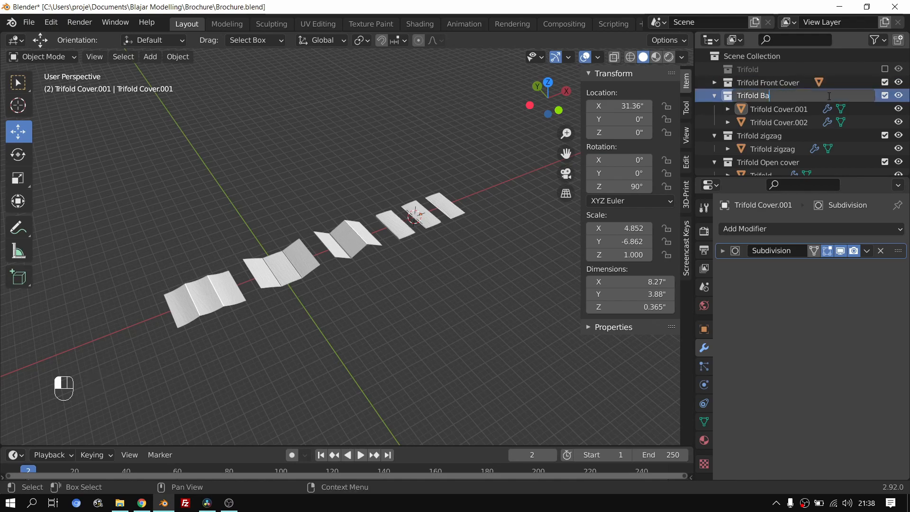
text(ck Cover)
key(Return)
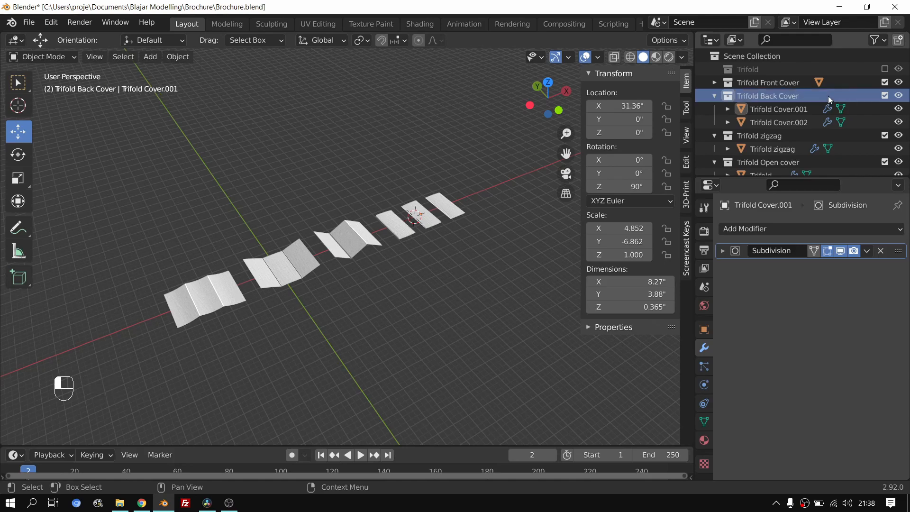
Step: Hide and unhide the Trifold Cover.001 object to identify it among the closed brochures
click(783, 122)
click(900, 109)
click(899, 109)
scroll(413, 176, up, 6)
shift+middle_drag(426, 179, 304, 235)
scroll(404, 224, up, 3)
shift+middle_drag(404, 226, 309, 259)
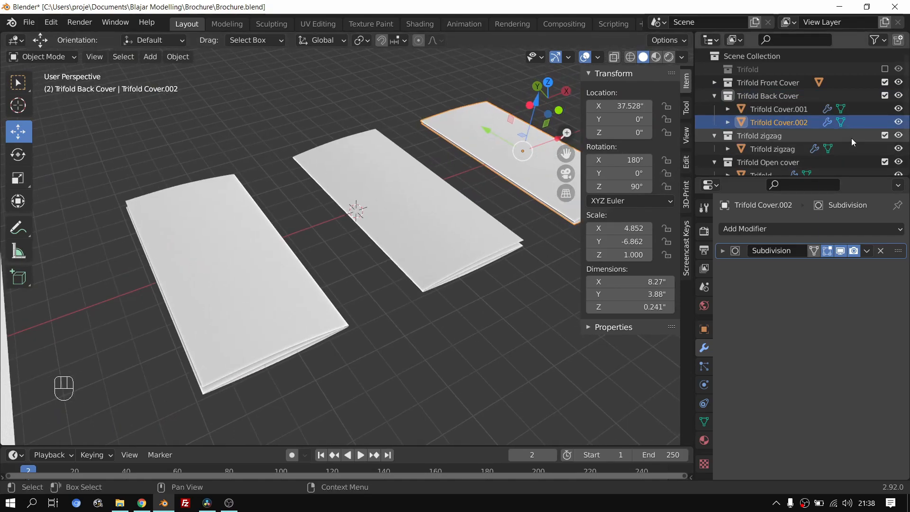
Step: Toggle the Trifold Cover.002 object's visibility repeatedly to identify which closed brochure it is
click(900, 122)
click(899, 122)
click(899, 122)
click(900, 122)
shift+middle_drag(425, 168, 285, 172)
click(899, 122)
click(899, 122)
click(899, 123)
click(899, 122)
Step: Move the Trifold Cover.002 object into a new collection named Trifold Middle Cover
click(792, 122)
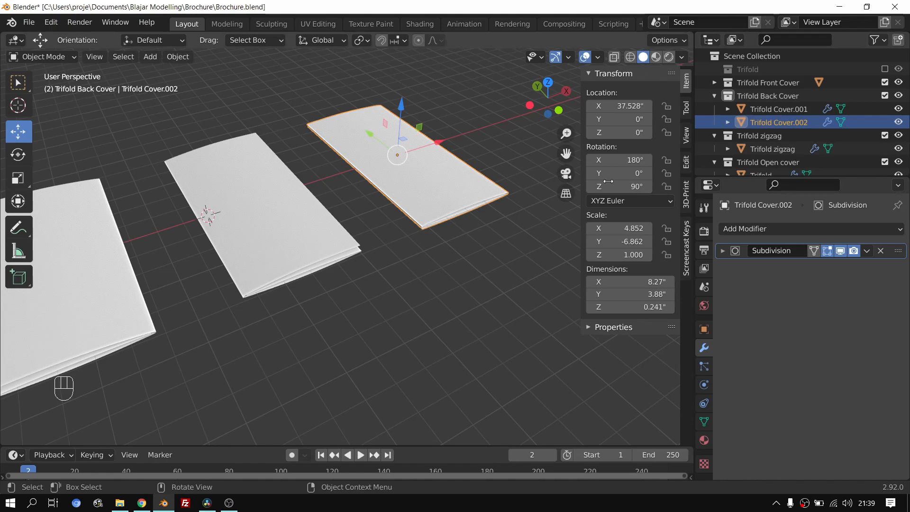
key(m)
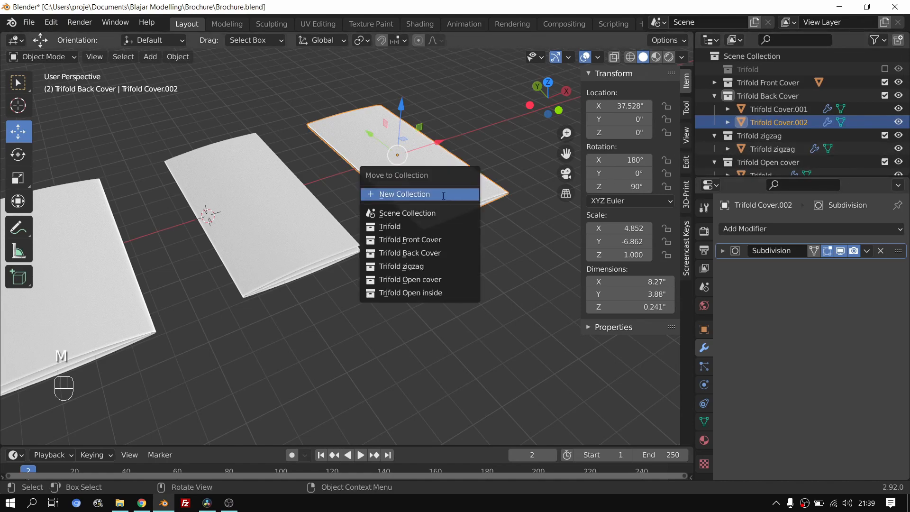
click(442, 194)
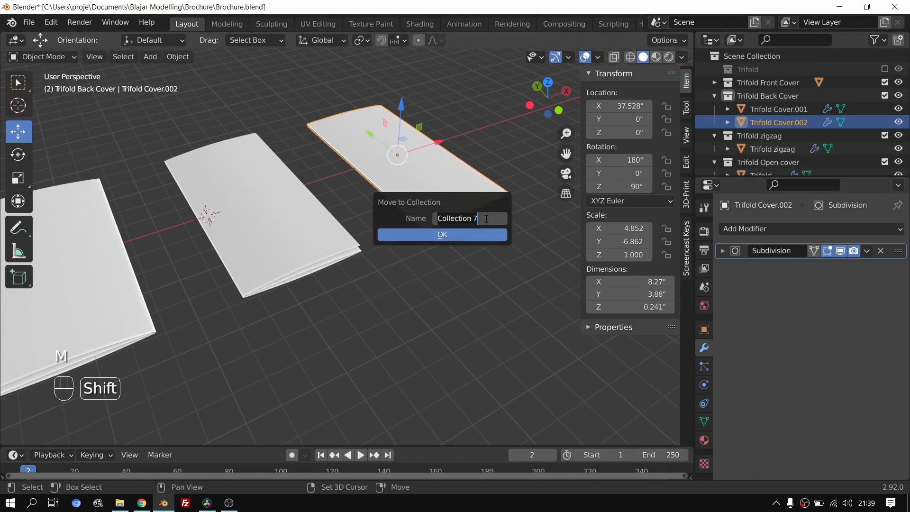
text(Trifo)
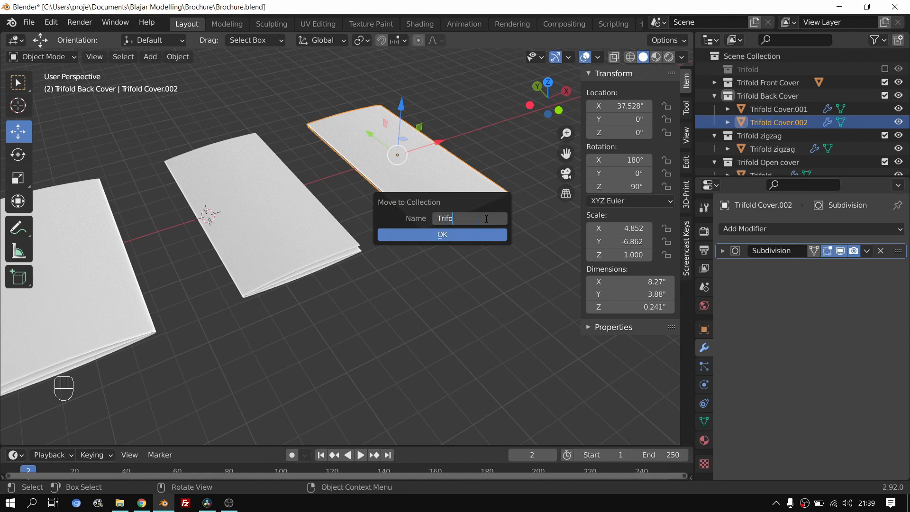
text(ld Middle Cover)
click(459, 235)
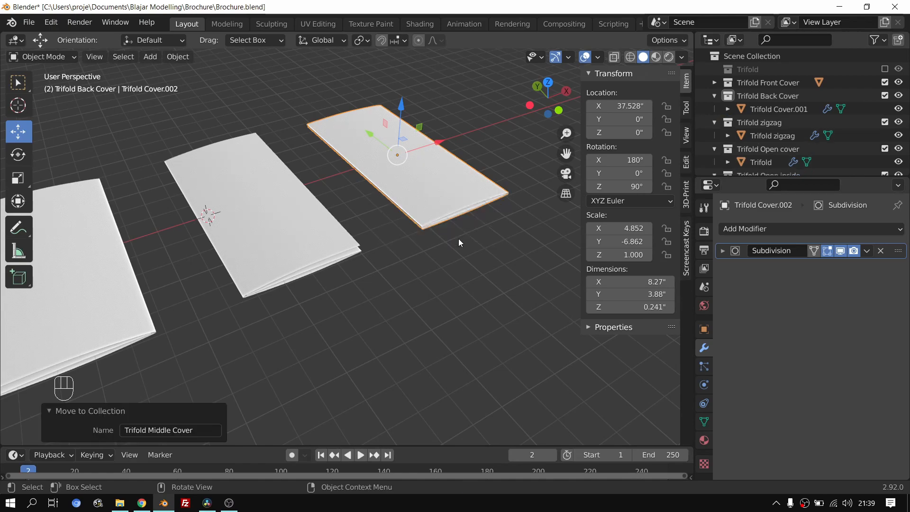
Step: Select Trifold Cover.001 and Trifold Cover.002 in turn to check their collections, toggling the Trifold Middle Cover collection off and back on
scroll(787, 140, down, 2)
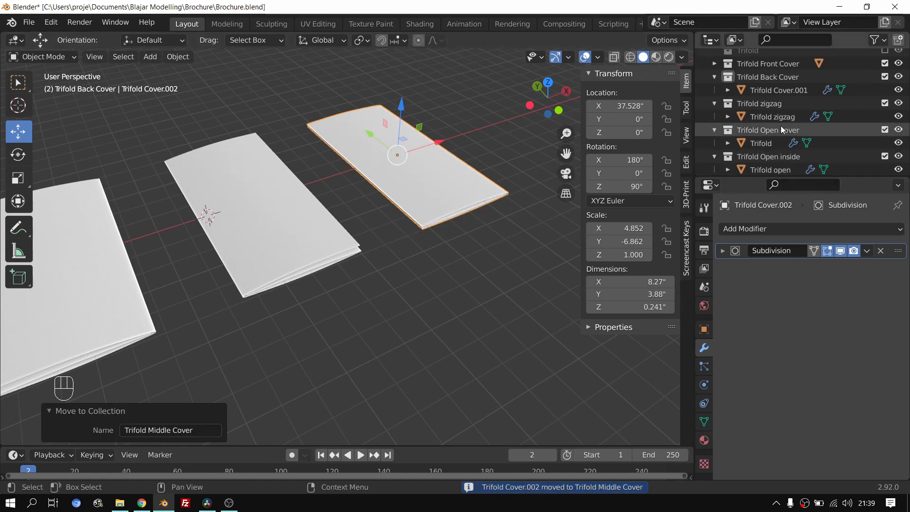
scroll(781, 109, up, 2)
click(781, 108)
scroll(782, 113, down, 4)
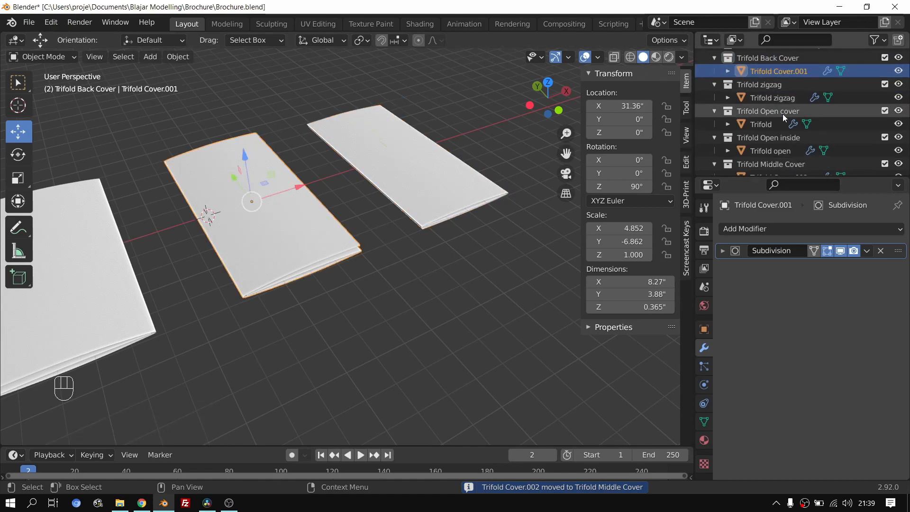
scroll(783, 163, down, 1)
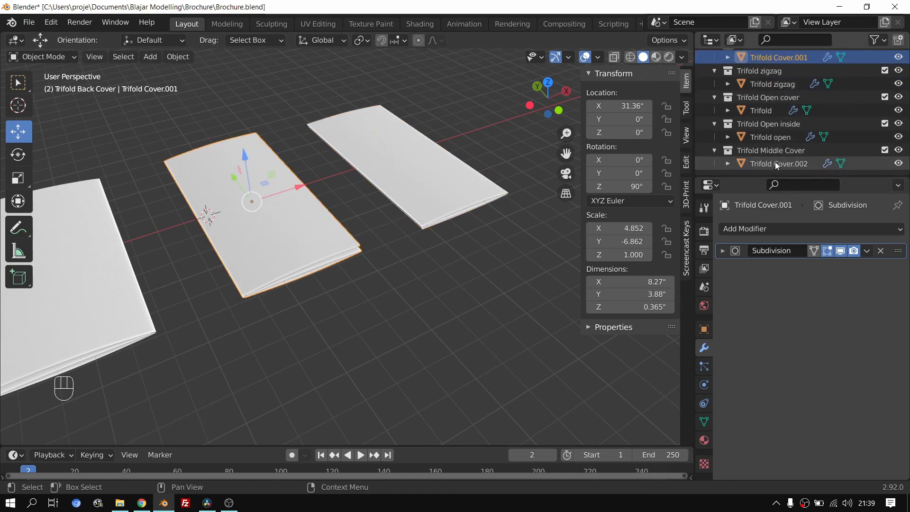
click(787, 164)
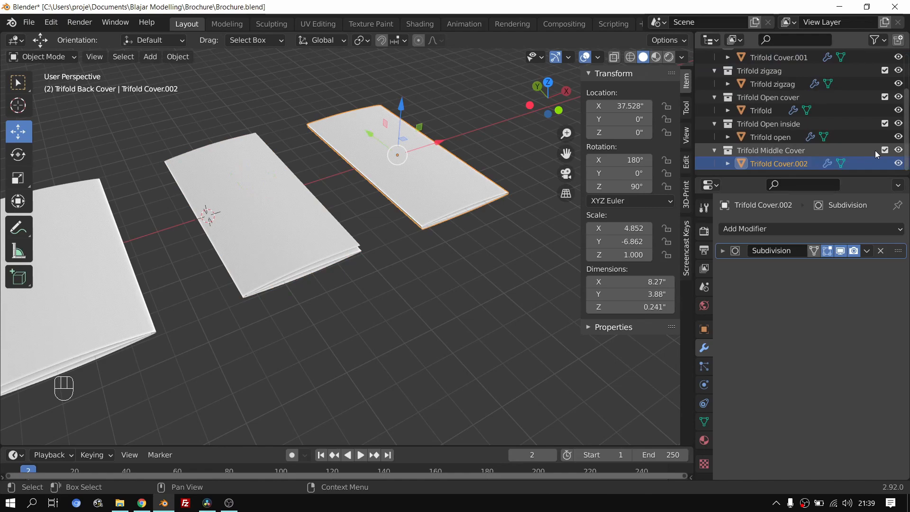
click(885, 150)
key(ctrl+z)
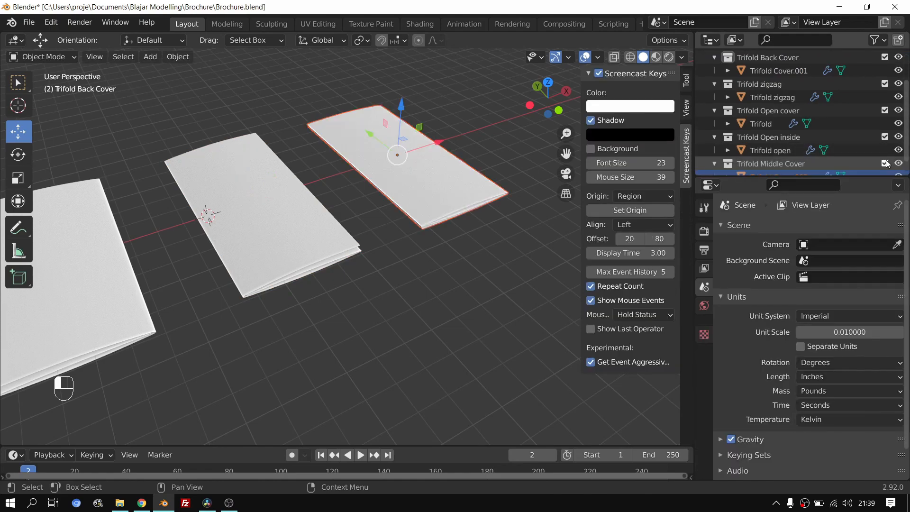
Step: Collapse all expanded trifold collections in the scene hierarchy, from Trifold Middle Cover up to Trifold Back Cover
click(716, 137)
click(717, 150)
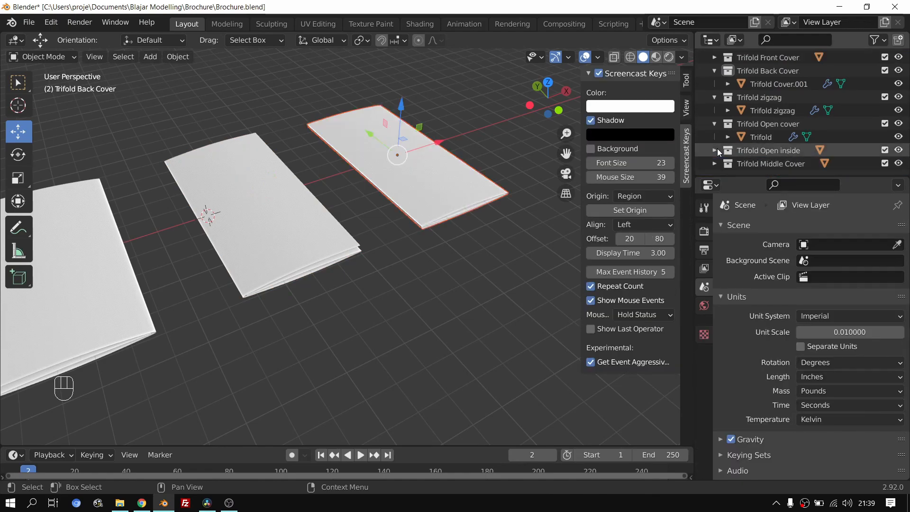
click(715, 114)
click(716, 124)
click(715, 97)
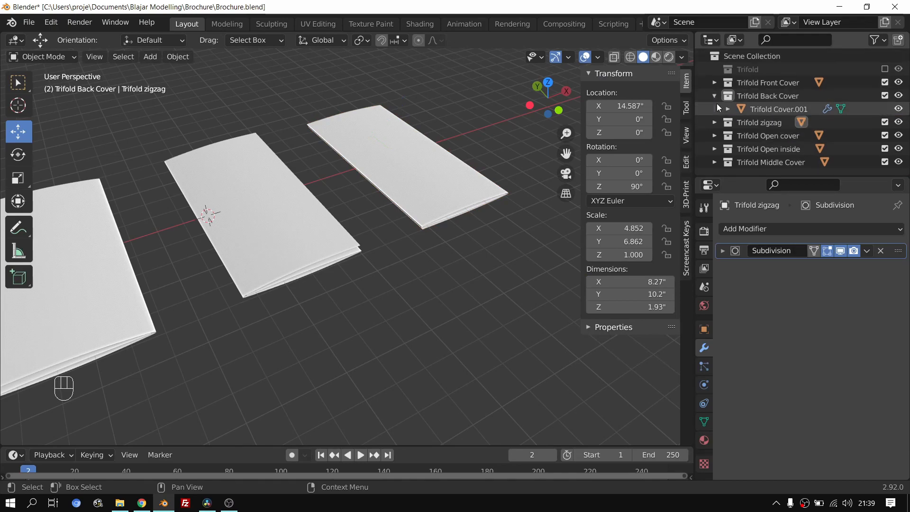
click(715, 96)
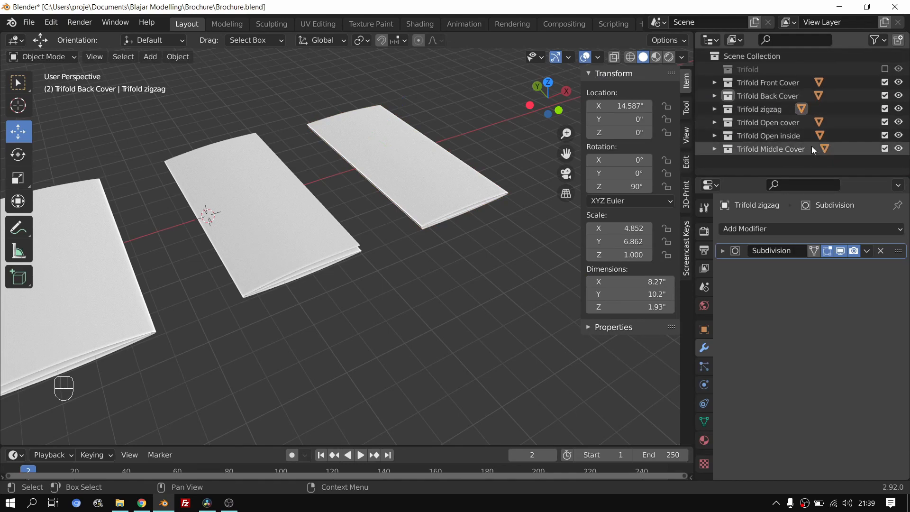
Step: Examine the whole row of brochure variants, from the closed covers to the zigzag and open trifolds
scroll(309, 224, down, 5)
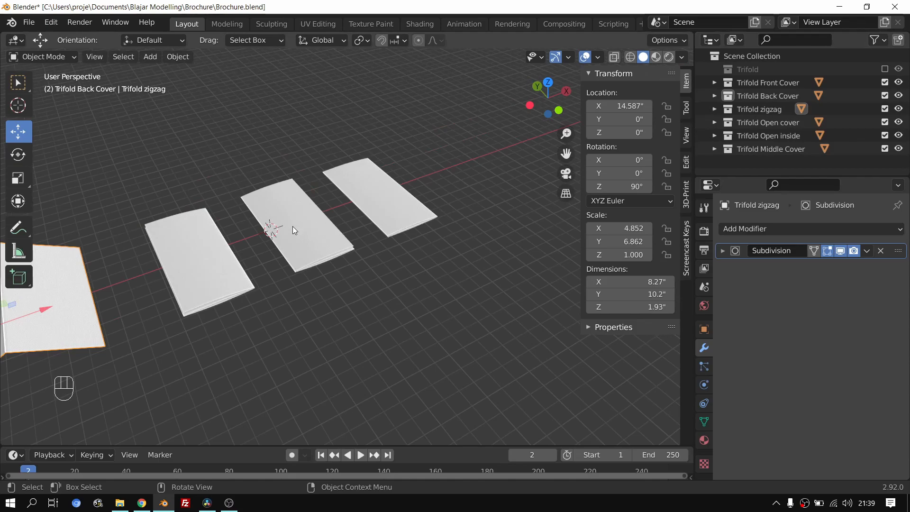
shift+middle_drag(294, 226, 415, 200)
scroll(368, 209, up, 1)
scroll(368, 209, down, 3)
shift+middle_drag(323, 241, 439, 245)
scroll(447, 213, down, 3)
shift+middle_drag(343, 258, 397, 286)
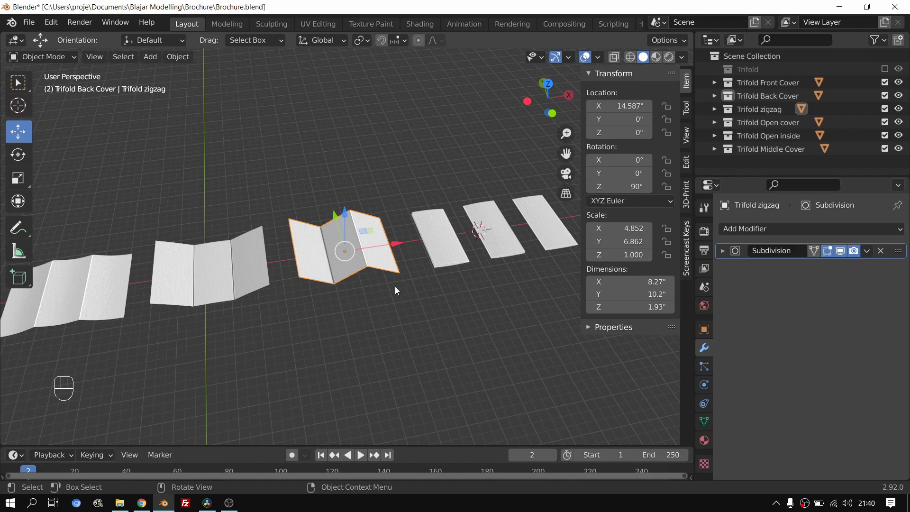
shift+middle_drag(391, 274, 410, 217)
middle_drag(380, 313, 377, 255)
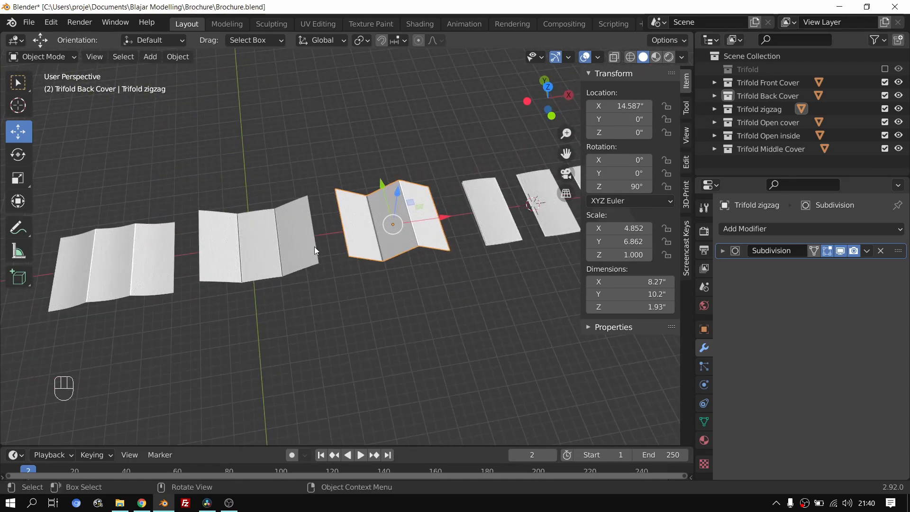
shift+middle_drag(314, 237, 377, 284)
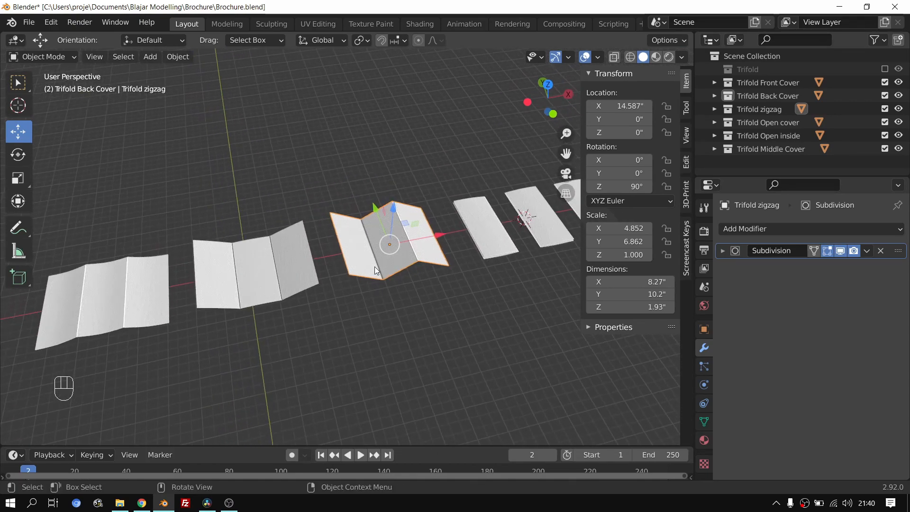
scroll(374, 266, up, 1)
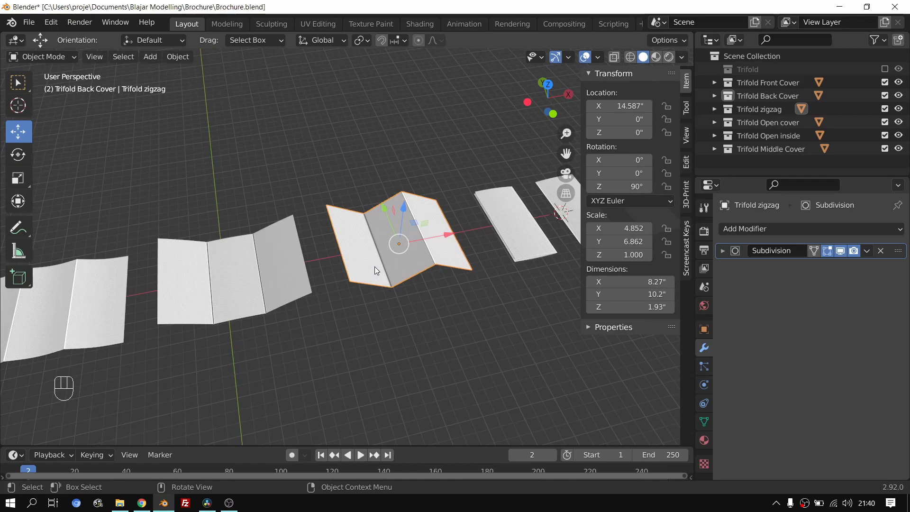
shift+middle_drag(337, 277, 322, 287)
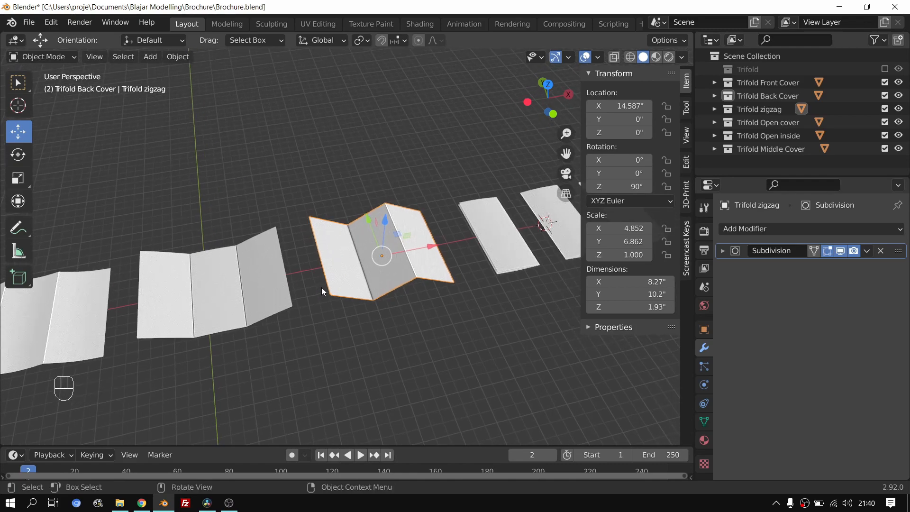